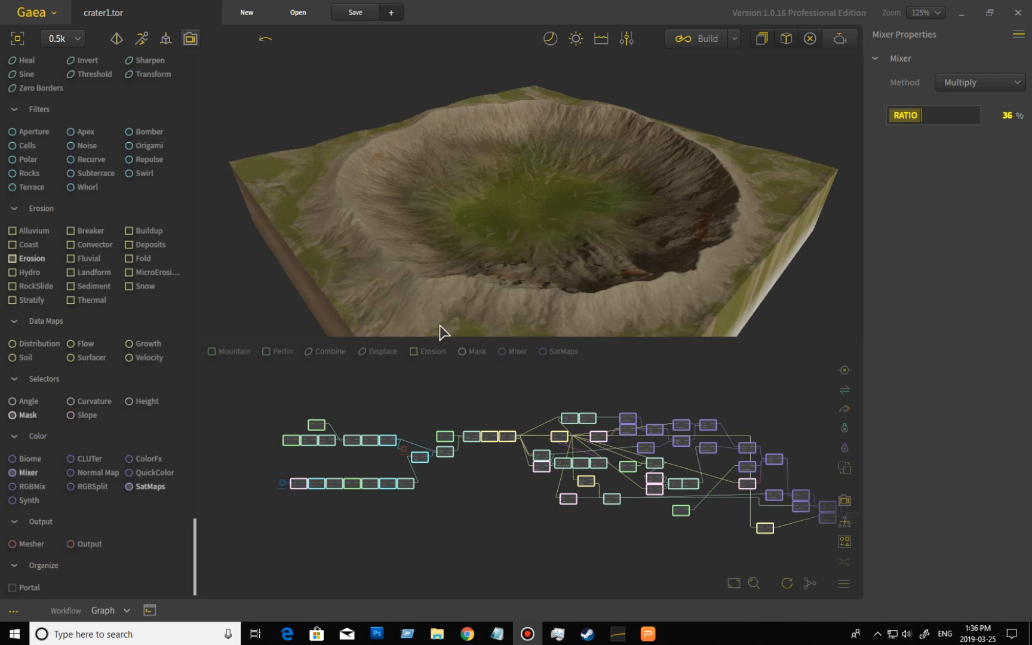
- Select the Gradient node at the start of the lower graph chain and bring that part of the graph into view
{"action": "left_click", "coordinate": [291, 443]}
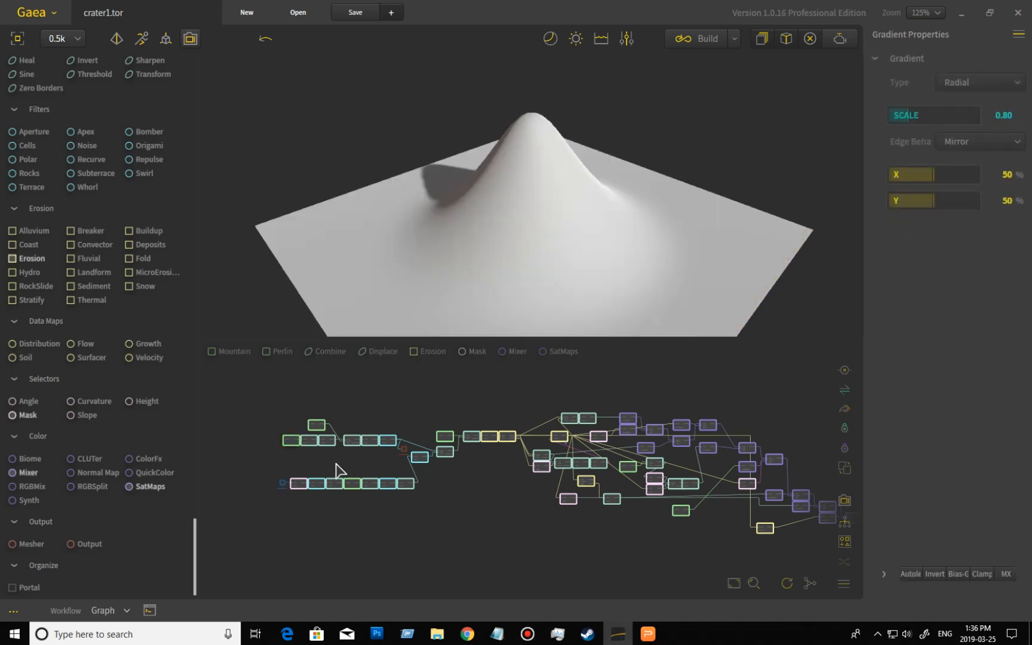
{"action": "middle_click_drag", "start_coordinate": [369, 470], "coordinate": [424, 491]}
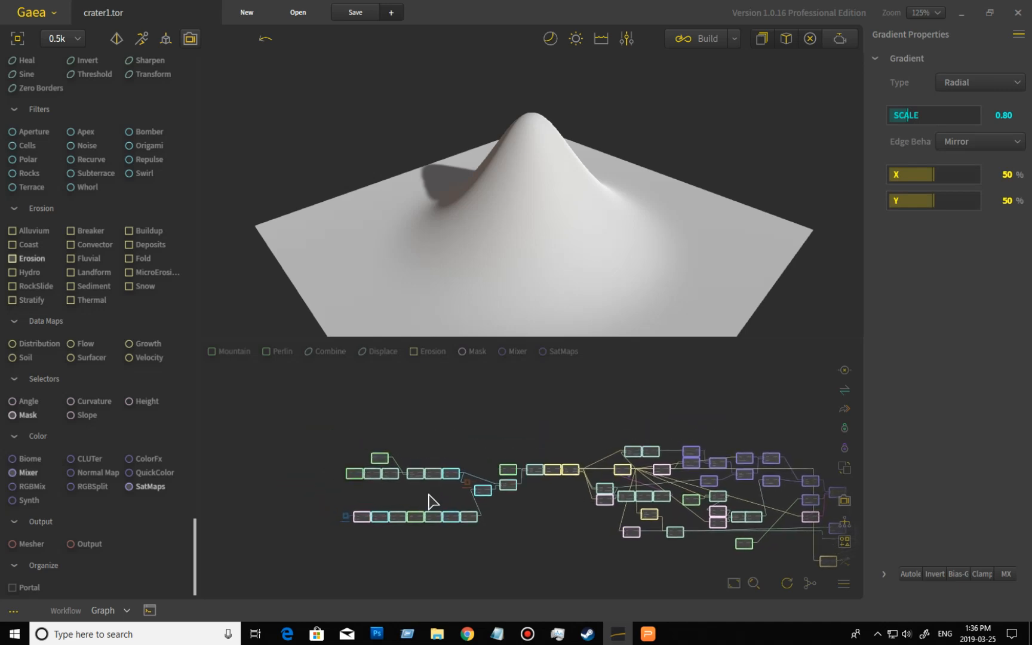
{"action": "scroll", "coordinate": [400, 511], "scroll_direction": "up", "scroll_amount": 2}
{"action": "scroll", "coordinate": [400, 511], "scroll_direction": "up", "scroll_amount": 2}
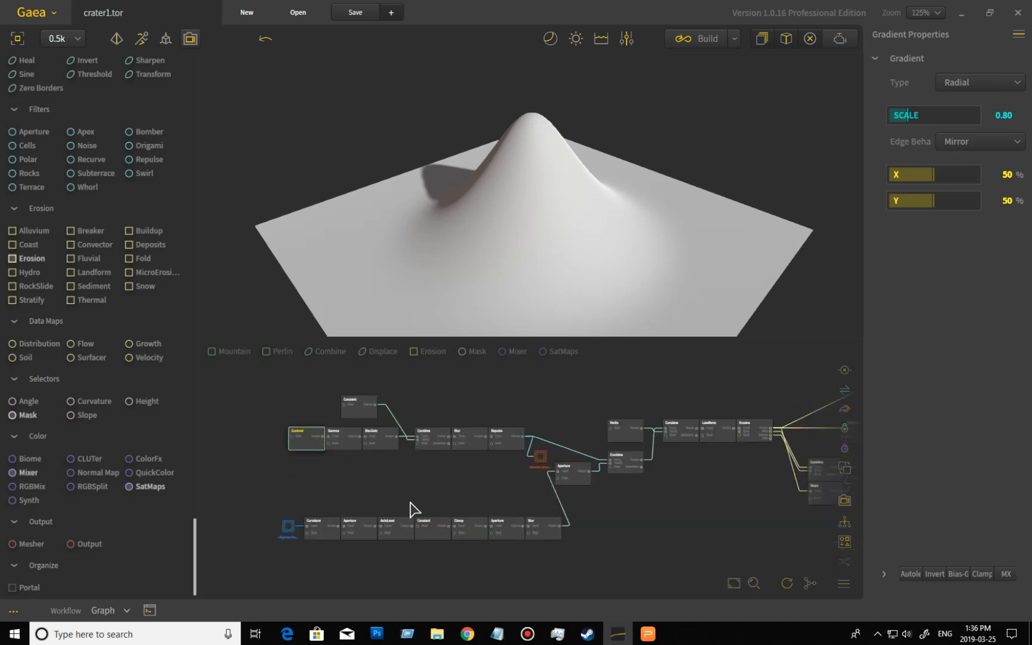
{"action": "middle_click_drag", "start_coordinate": [419, 476], "coordinate": [424, 560]}
{"action": "scroll", "coordinate": [442, 544], "scroll_direction": "up", "scroll_amount": 1}
{"action": "scroll", "coordinate": [457, 564], "scroll_direction": "up", "scroll_amount": 1}
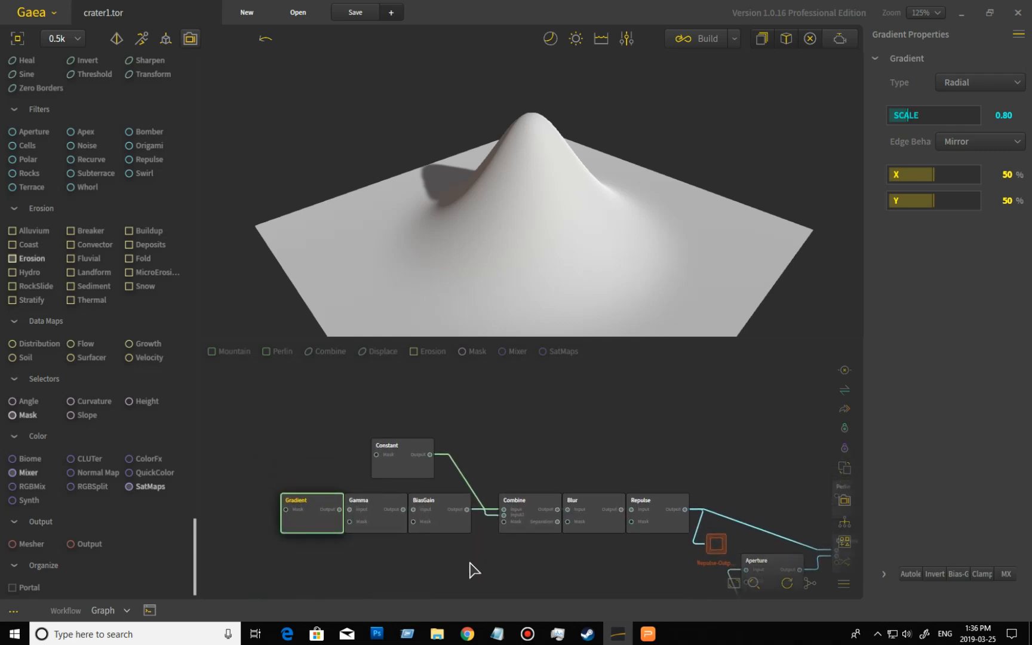
{"action": "middle_click_drag", "start_coordinate": [530, 417], "coordinate": [518, 463]}
{"action": "scroll", "coordinate": [541, 501], "scroll_direction": "down", "scroll_amount": 1}
{"action": "scroll", "coordinate": [540, 496], "scroll_direction": "down", "scroll_amount": 1}
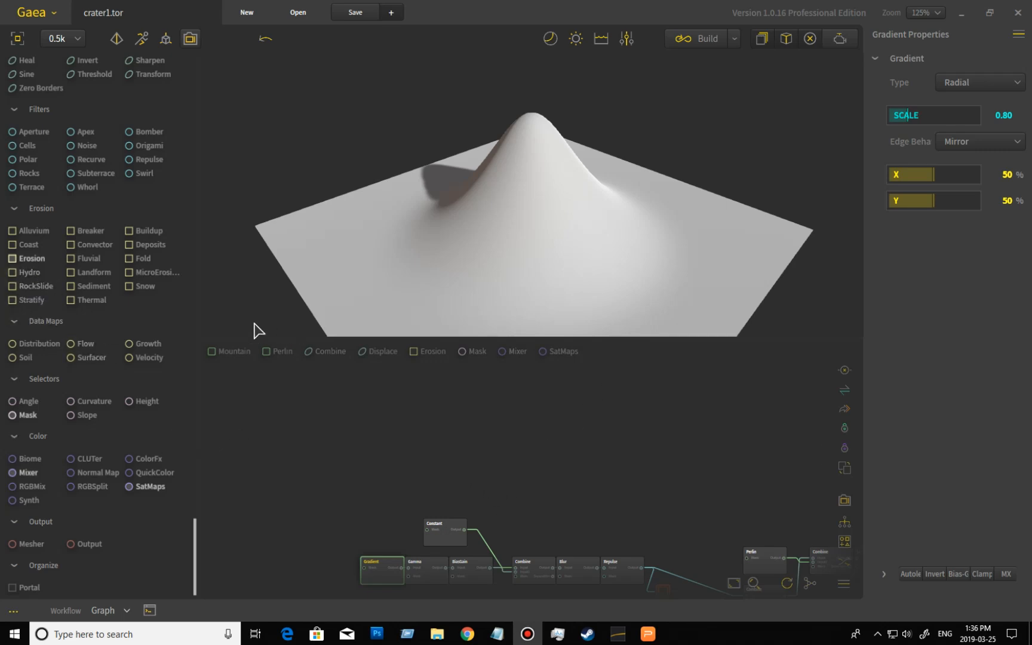
- Orbit the 3D viewport to examine the radial Gradient node's output from several angles
{"action": "left_click_drag", "start_coordinate": [597, 232], "coordinate": [577, 269]}
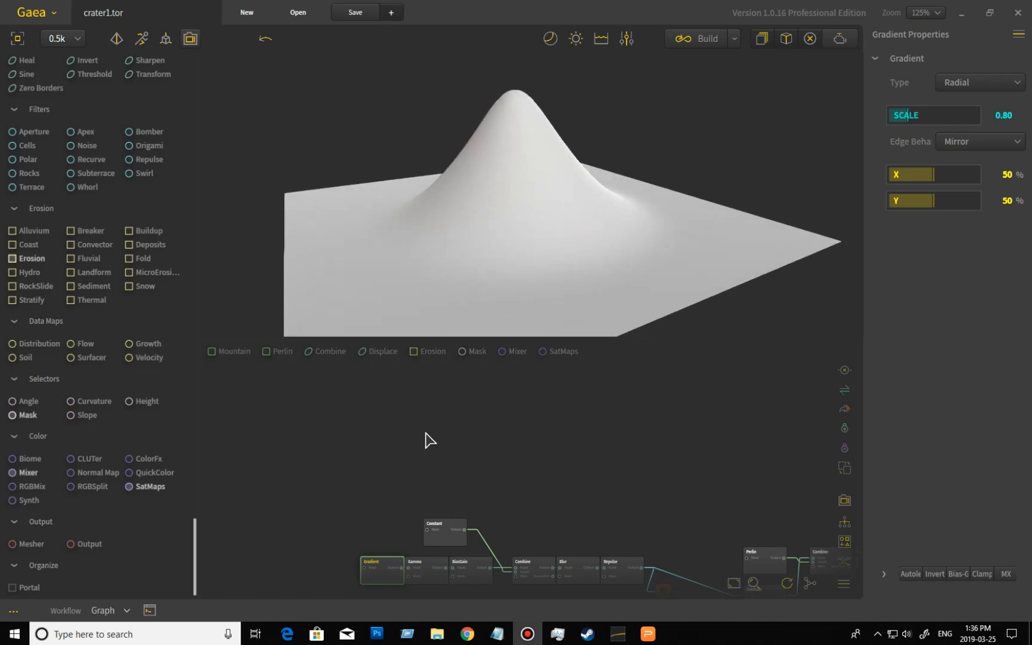
{"action": "left_click_drag", "start_coordinate": [498, 238], "coordinate": [495, 226]}
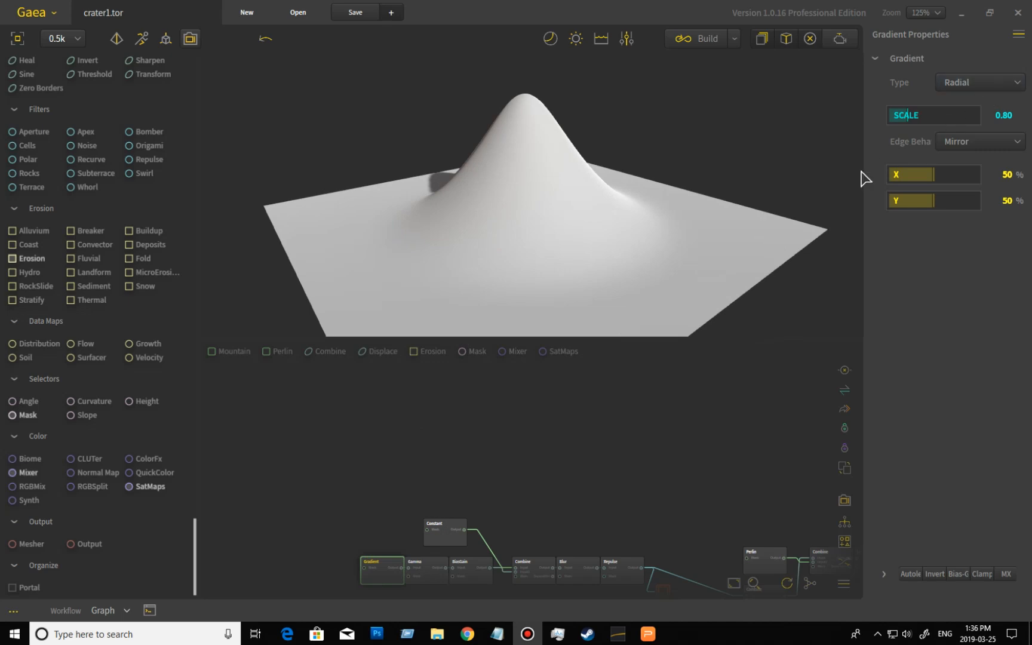
{"action": "left_click_drag", "start_coordinate": [592, 243], "coordinate": [753, 164]}
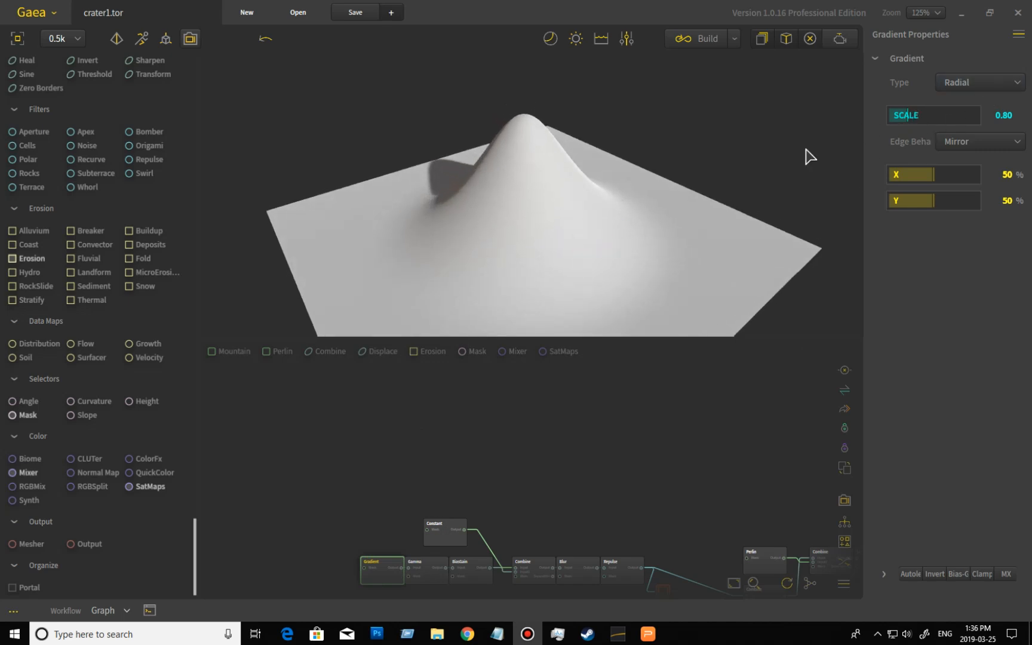
{"action": "left_click_drag", "start_coordinate": [613, 203], "coordinate": [543, 206]}
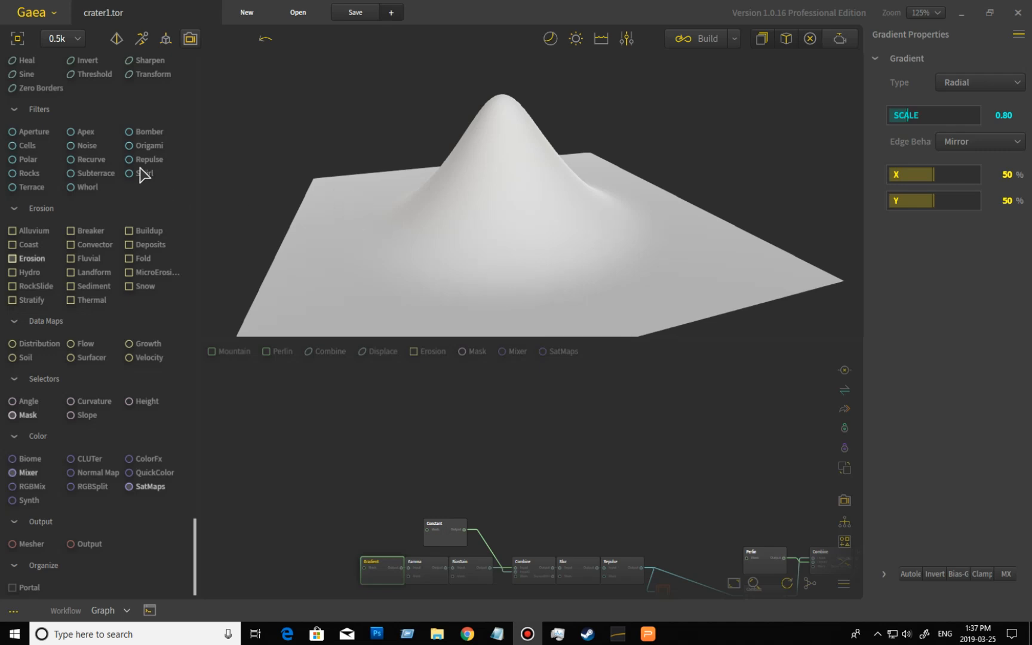
{"action": "scroll", "coordinate": [141, 174], "scroll_direction": "up", "scroll_amount": 3}
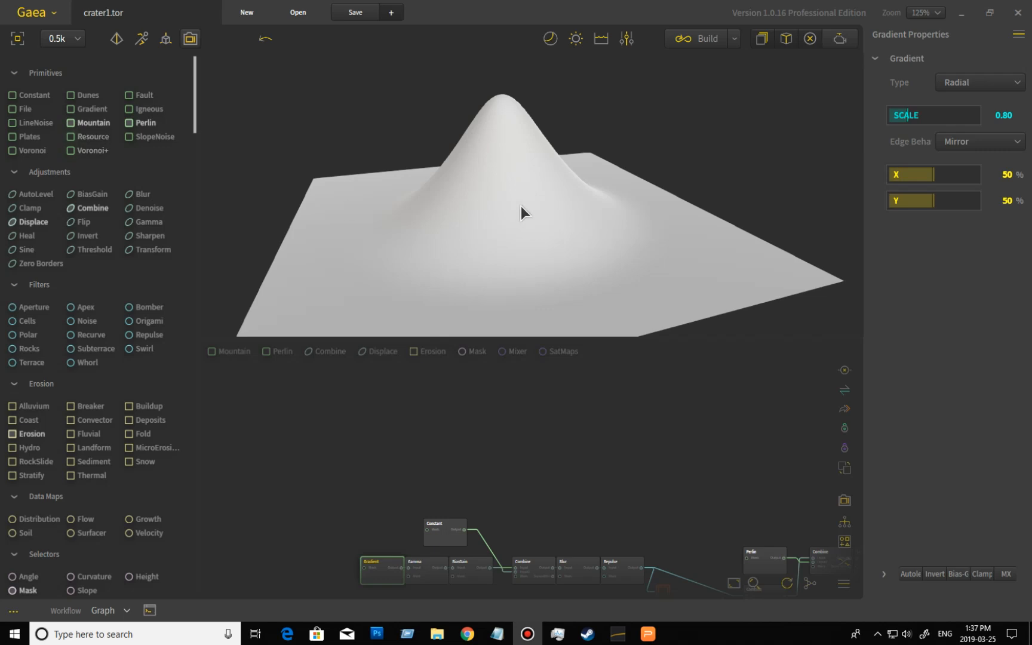
{"action": "left_click_drag", "start_coordinate": [539, 261], "coordinate": [543, 236]}
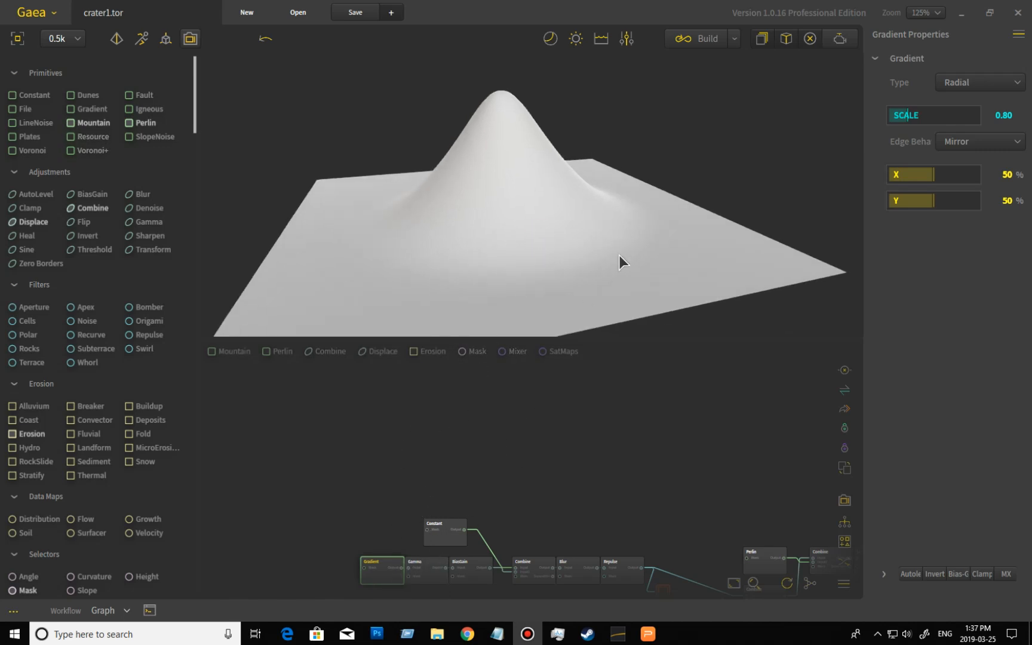
{"action": "left_click_drag", "start_coordinate": [609, 224], "coordinate": [390, 229]}
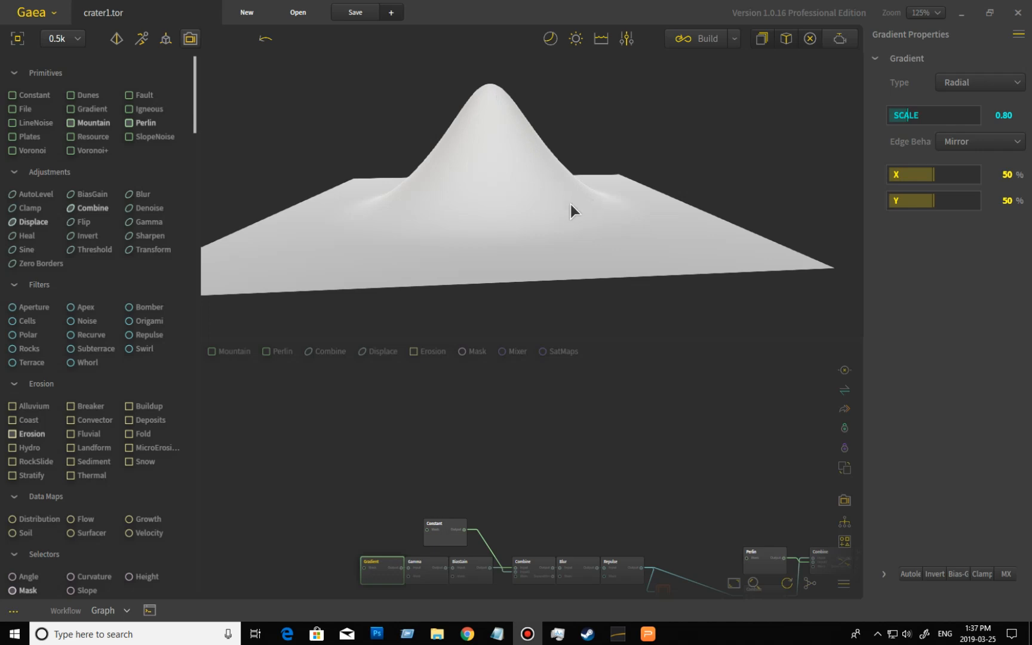
{"action": "mouse_move", "coordinate": [380, 231]}
{"action": "left_mouse_down"}
{"action": "mouse_move", "coordinate": [399, 241]}
{"action": "mouse_move", "coordinate": [385, 223]}
{"action": "left_mouse_up"}
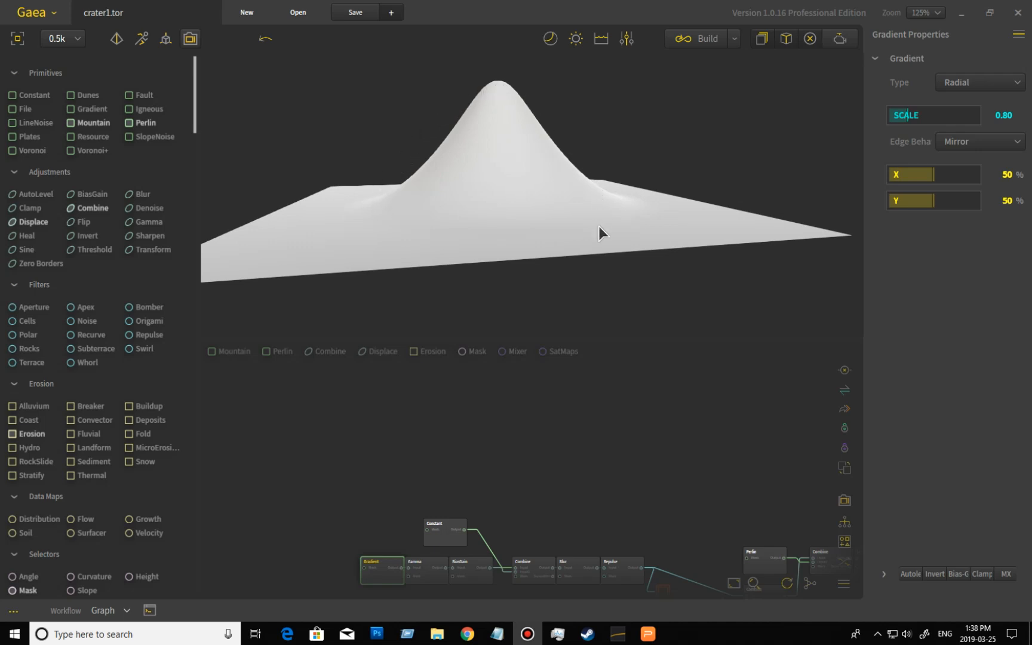
{"action": "mouse_move", "coordinate": [584, 234]}
{"action": "left_mouse_down"}
{"action": "mouse_move", "coordinate": [568, 225]}
{"action": "mouse_move", "coordinate": [593, 218]}
{"action": "left_mouse_up"}
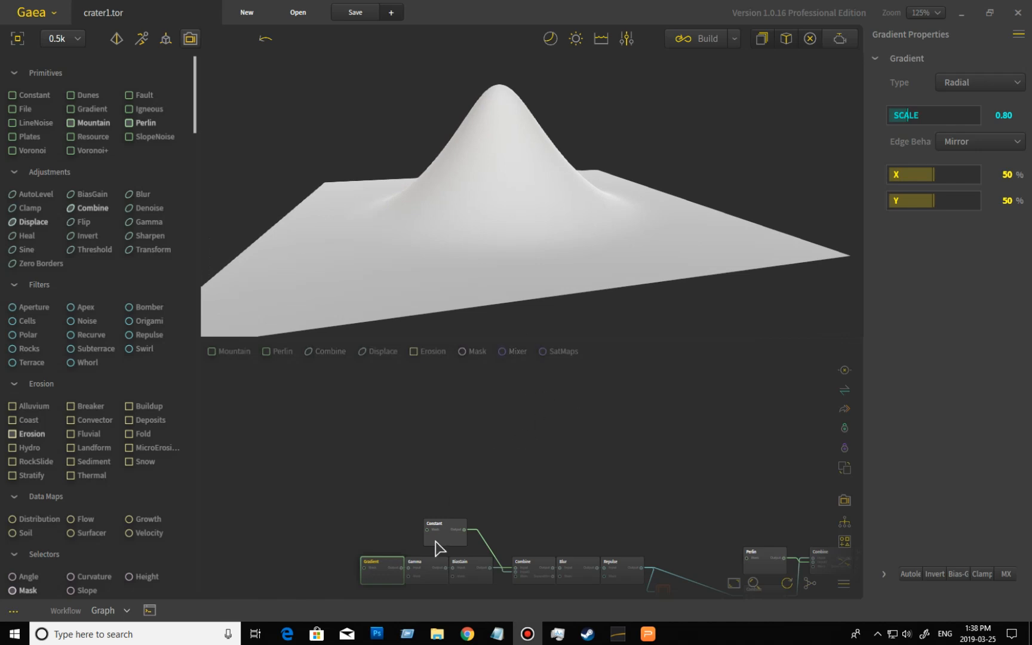
- Preview the Gamma node's output in the viewport and examine it
{"action": "left_click", "coordinate": [428, 571]}
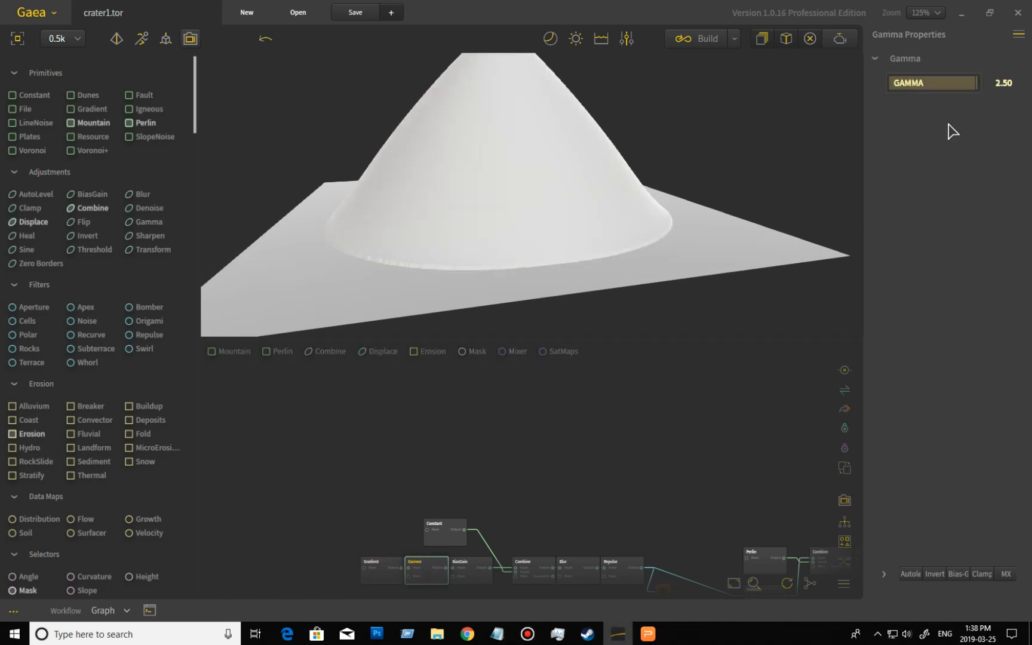
{"action": "left_click_drag", "start_coordinate": [674, 161], "coordinate": [552, 112]}
{"action": "scroll", "coordinate": [653, 171], "scroll_direction": "down", "scroll_amount": 3}
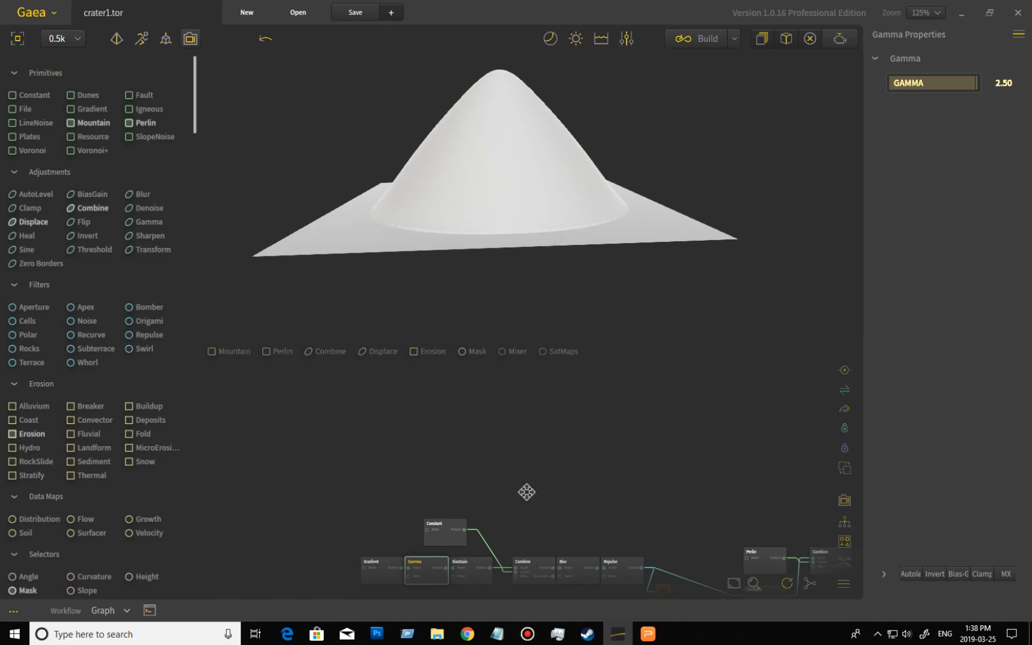
{"action": "middle_click_drag", "start_coordinate": [525, 490], "coordinate": [516, 458]}
- Step through the Gradient, Gamma, BiasGain and Constant nodes, previewing each node's output in the viewport
{"action": "left_click", "coordinate": [369, 542]}
{"action": "left_click", "coordinate": [421, 545]}
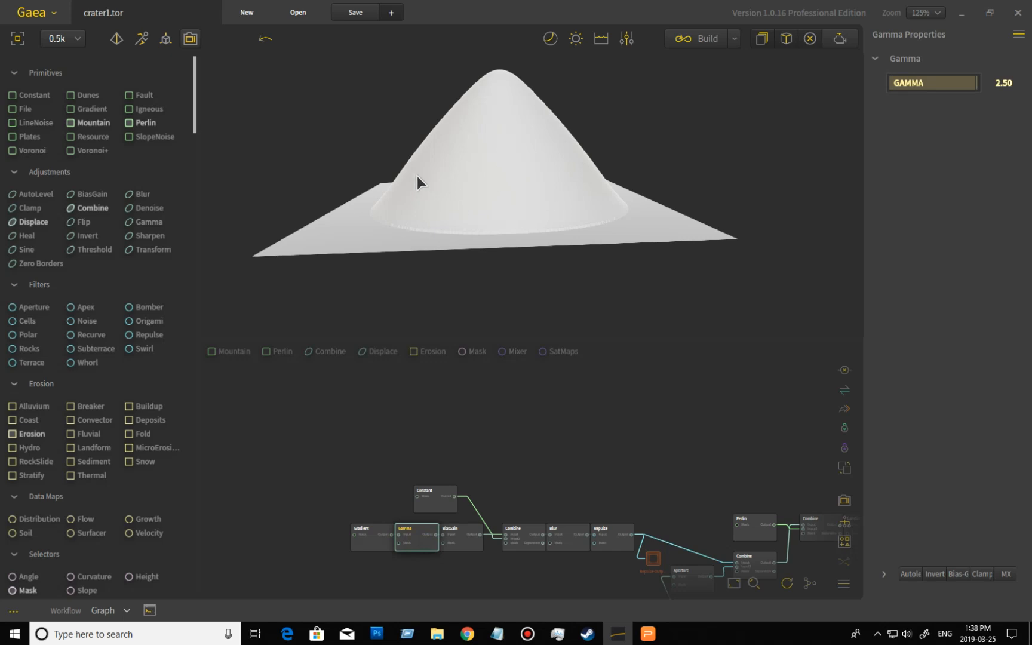
{"action": "left_click", "coordinate": [467, 545]}
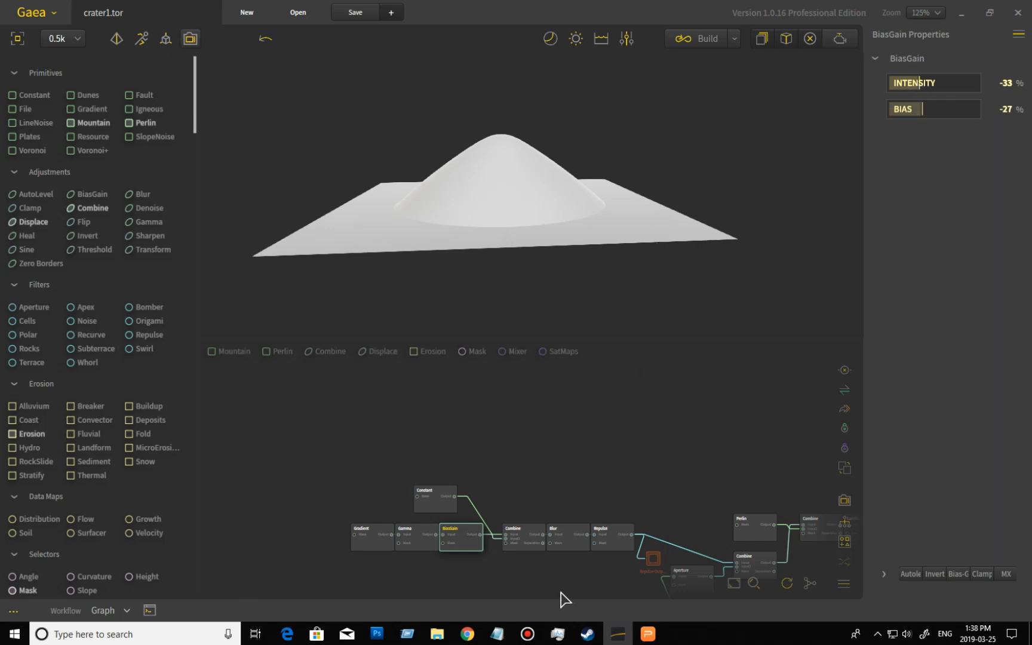
{"action": "left_click", "coordinate": [439, 506]}
{"action": "left_click_drag", "start_coordinate": [543, 265], "coordinate": [597, 237]}
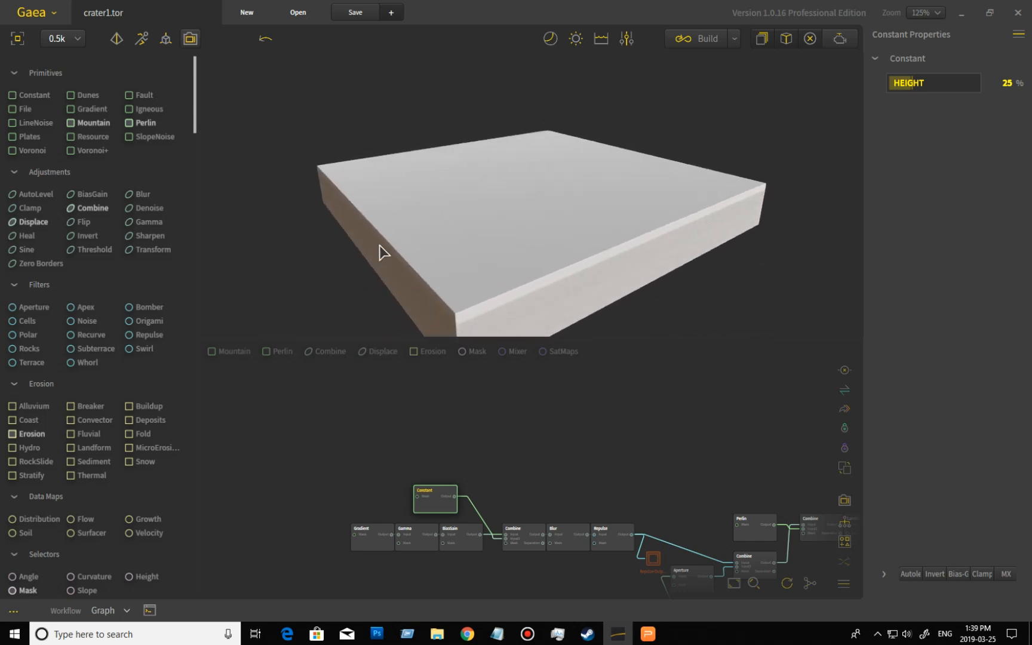
{"action": "left_click_drag", "start_coordinate": [513, 226], "coordinate": [480, 225]}
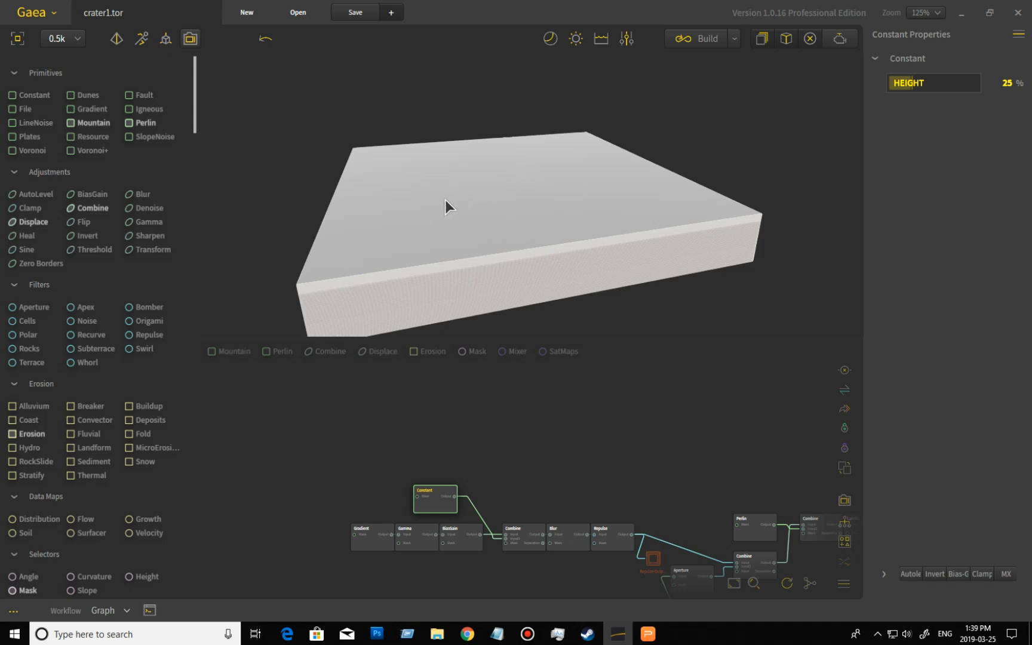
- Preview the Combine node that subtracts the shape from the Constant, inspecting the crater bowl up close
{"action": "left_click", "coordinate": [520, 531]}
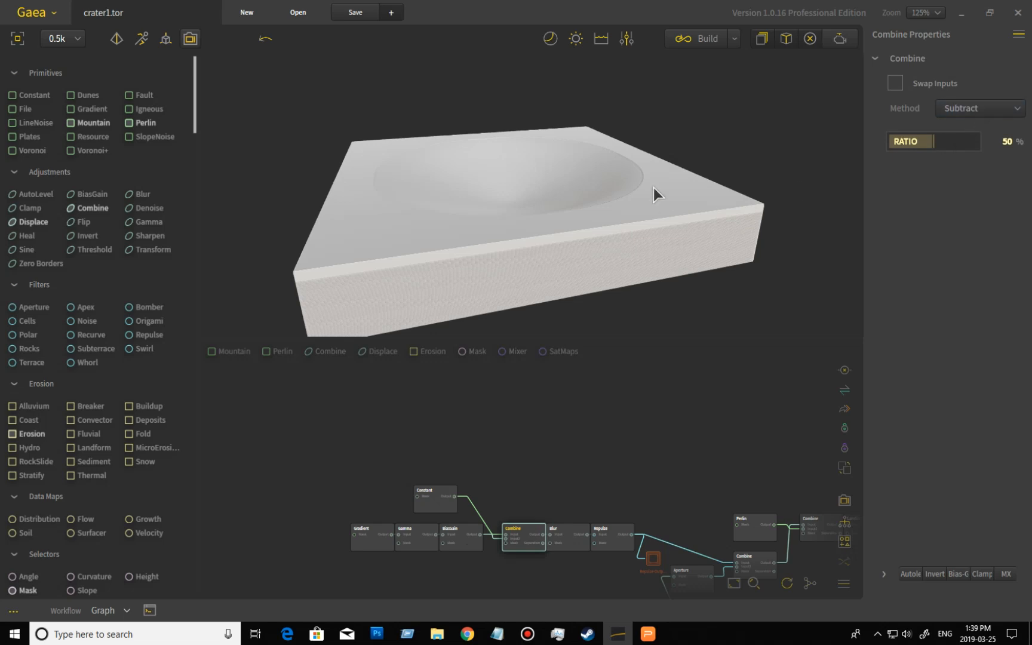
{"action": "left_click_drag", "start_coordinate": [616, 252], "coordinate": [623, 288]}
{"action": "scroll", "coordinate": [633, 289], "scroll_direction": "up", "scroll_amount": 4}
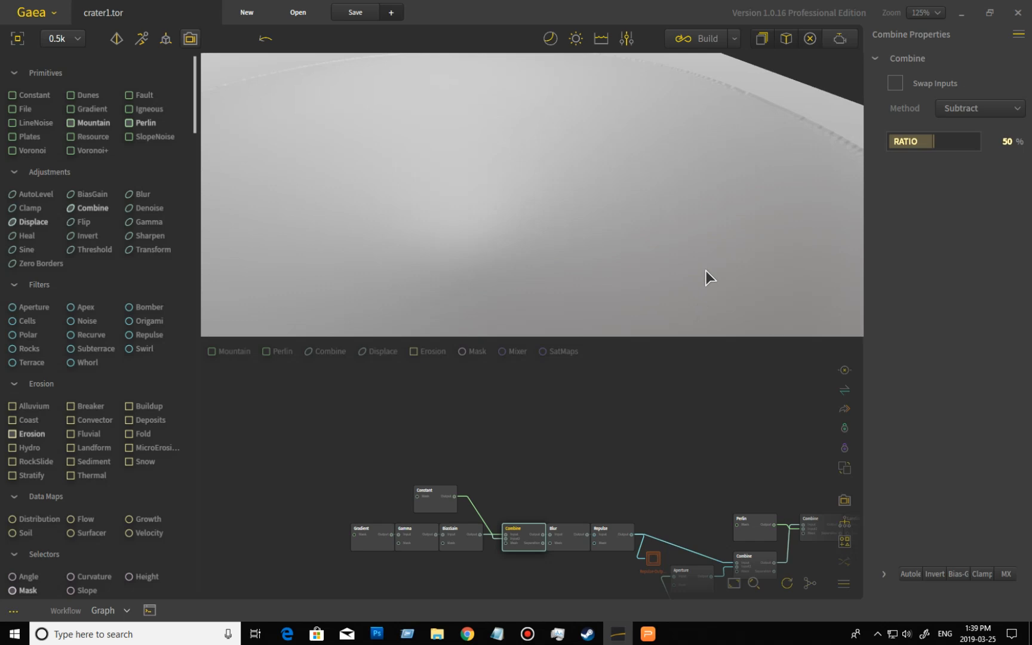
{"action": "scroll", "coordinate": [732, 285], "scroll_direction": "down", "scroll_amount": 2}
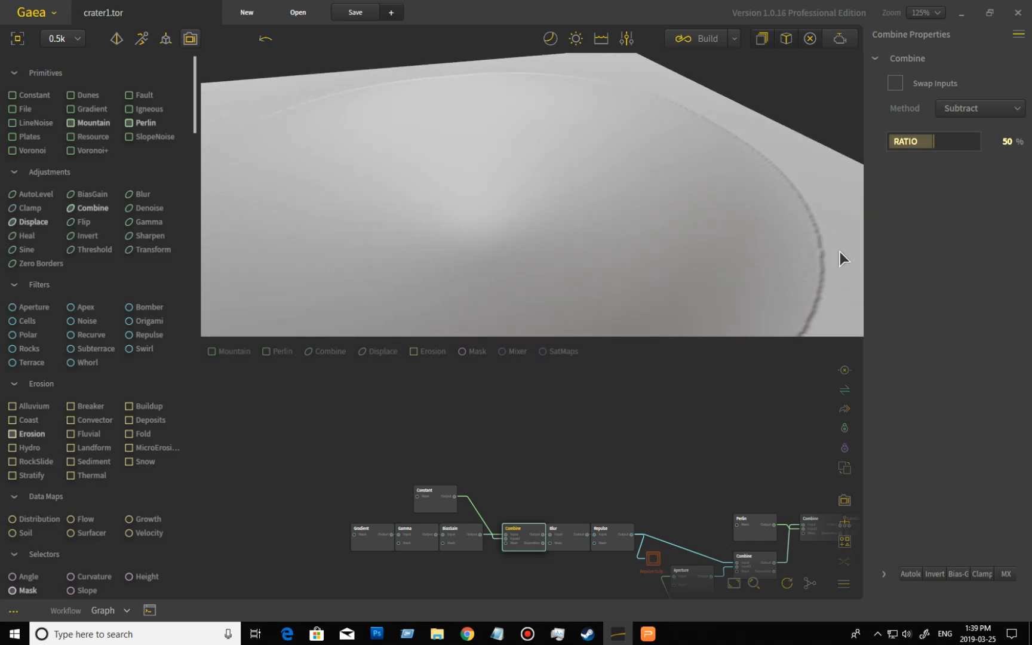
{"action": "left_click_drag", "start_coordinate": [832, 251], "coordinate": [644, 284]}
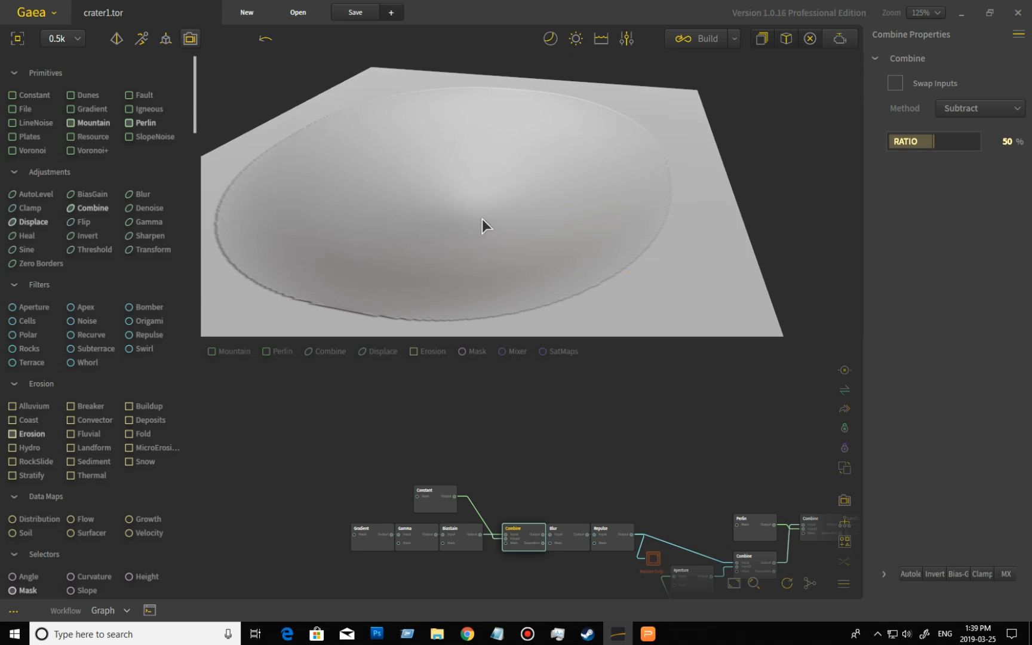
- Preview the Blur node's output and orbit around the smoothed crater bowl
{"action": "left_click", "coordinate": [567, 533]}
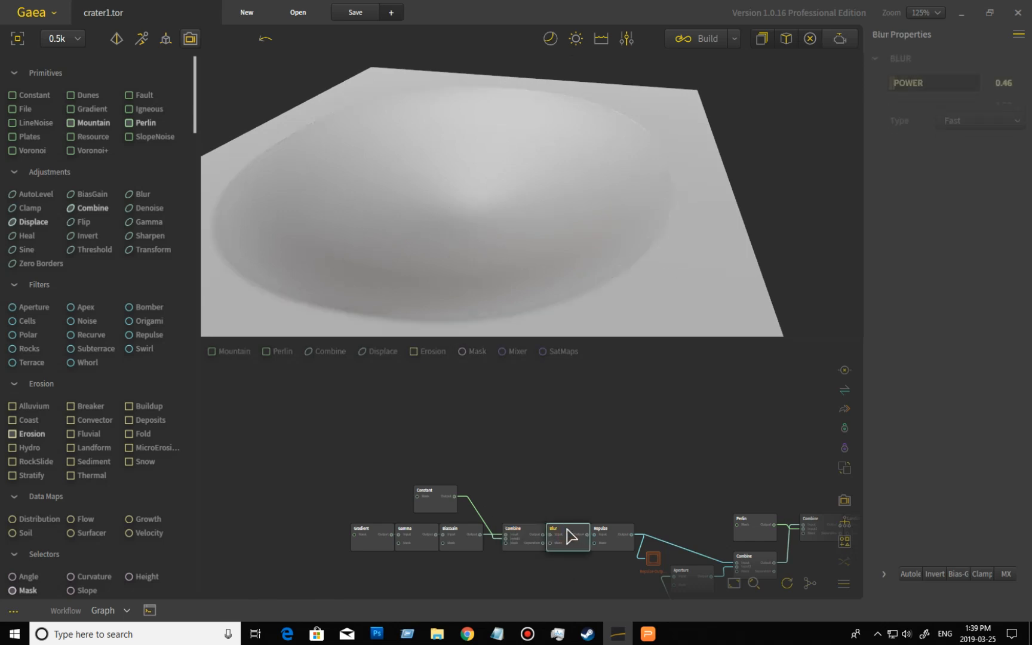
{"action": "left_click_drag", "start_coordinate": [611, 279], "coordinate": [642, 274]}
{"action": "scroll", "coordinate": [642, 275], "scroll_direction": "down", "scroll_amount": 3}
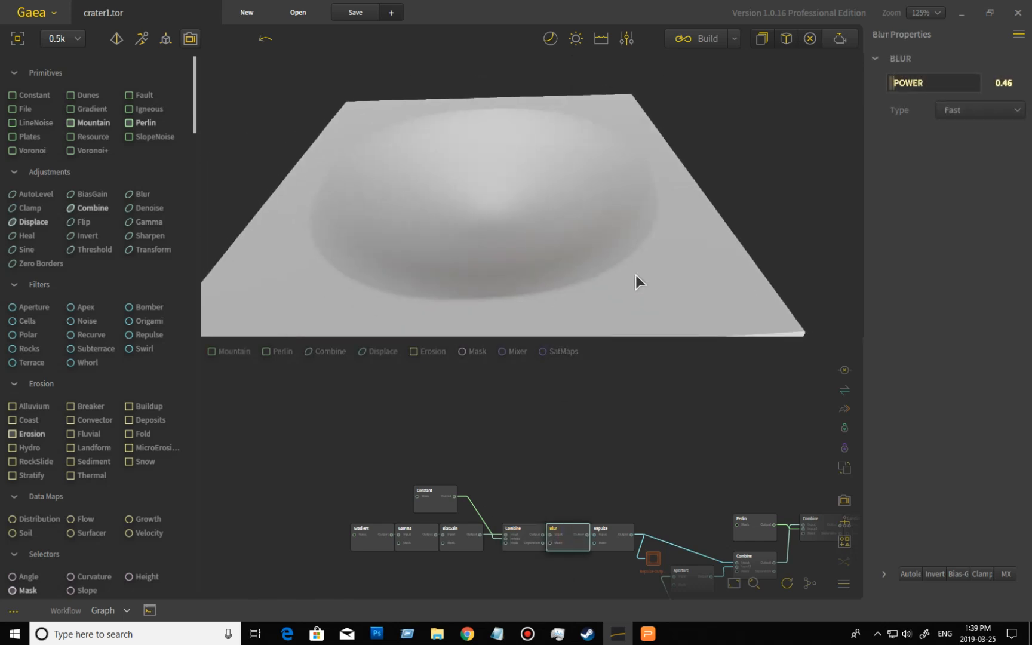
{"action": "mouse_move", "coordinate": [476, 239]}
{"action": "left_mouse_down"}
{"action": "mouse_move", "coordinate": [544, 237]}
{"action": "mouse_move", "coordinate": [598, 217]}
{"action": "mouse_move", "coordinate": [489, 241]}
{"action": "mouse_move", "coordinate": [459, 260]}
{"action": "mouse_move", "coordinate": [486, 241]}
{"action": "left_mouse_up"}
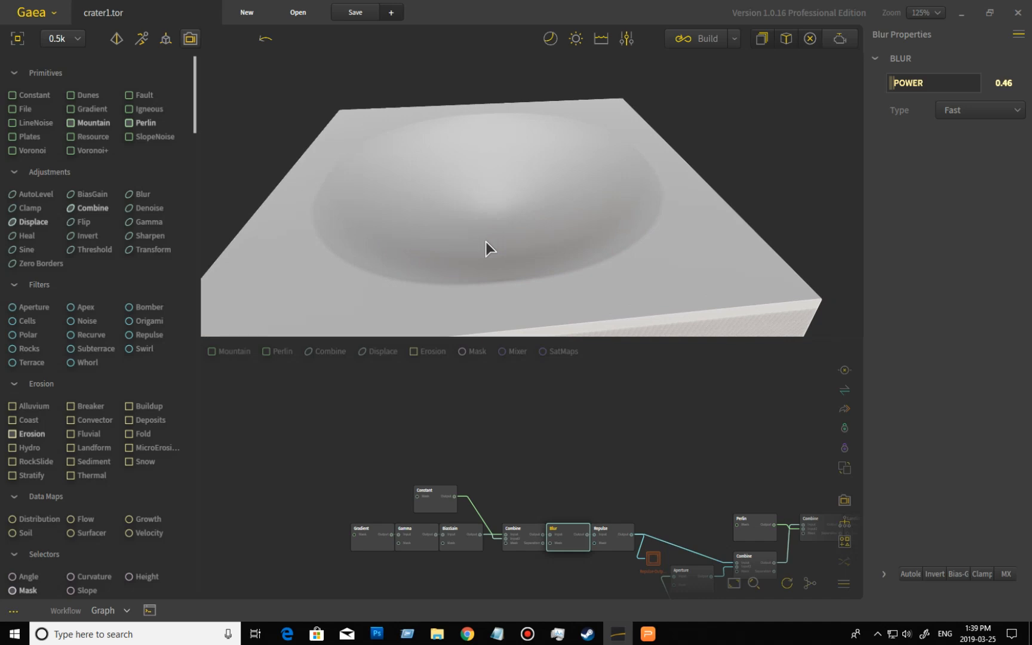
{"action": "scroll", "coordinate": [485, 241], "scroll_direction": "up", "scroll_amount": 3}
{"action": "mouse_move", "coordinate": [274, 238]}
{"action": "left_mouse_down"}
{"action": "mouse_move", "coordinate": [278, 223]}
{"action": "mouse_move", "coordinate": [277, 236]}
{"action": "left_mouse_up"}
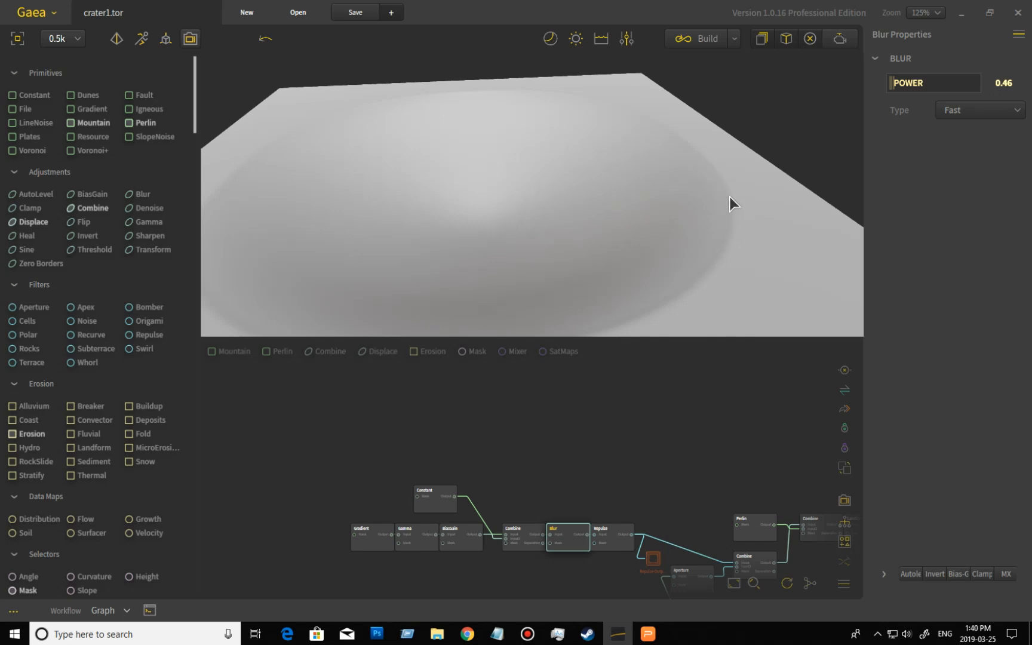
- Preview the Repulse node's output, comparing it with the Blur node, and inspect the crater shape and following nodes
{"action": "left_click", "coordinate": [616, 548]}
{"action": "mouse_move", "coordinate": [647, 259]}
{"action": "left_mouse_down"}
{"action": "mouse_move", "coordinate": [678, 274]}
{"action": "mouse_move", "coordinate": [715, 271]}
{"action": "mouse_move", "coordinate": [725, 248]}
{"action": "mouse_move", "coordinate": [720, 255]}
{"action": "left_mouse_up"}
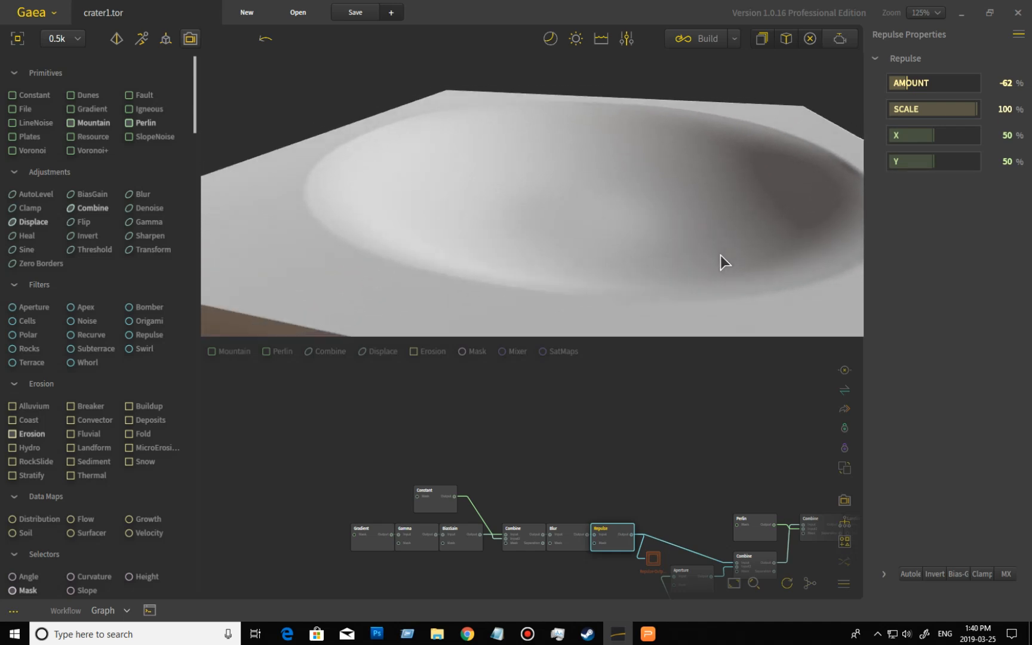
{"action": "left_click", "coordinate": [572, 535]}
{"action": "left_click", "coordinate": [618, 536]}
{"action": "left_click_drag", "start_coordinate": [658, 244], "coordinate": [542, 202]}
{"action": "scroll", "coordinate": [542, 201], "scroll_direction": "down", "scroll_amount": 5}
{"action": "left_click_drag", "start_coordinate": [547, 244], "coordinate": [589, 250]}
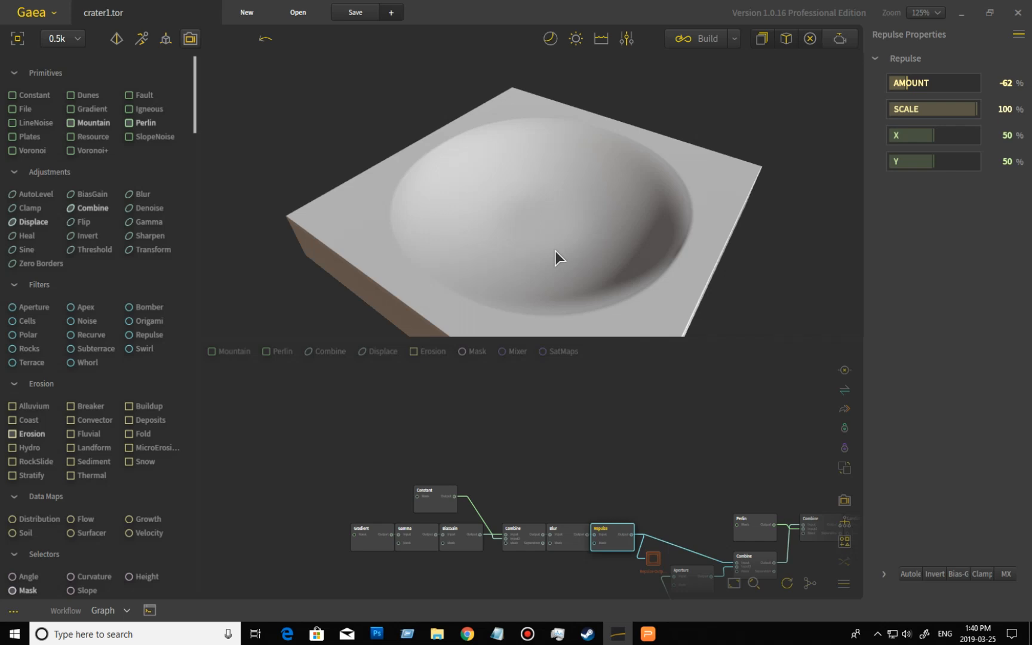
{"action": "left_click_drag", "start_coordinate": [582, 240], "coordinate": [529, 220]}
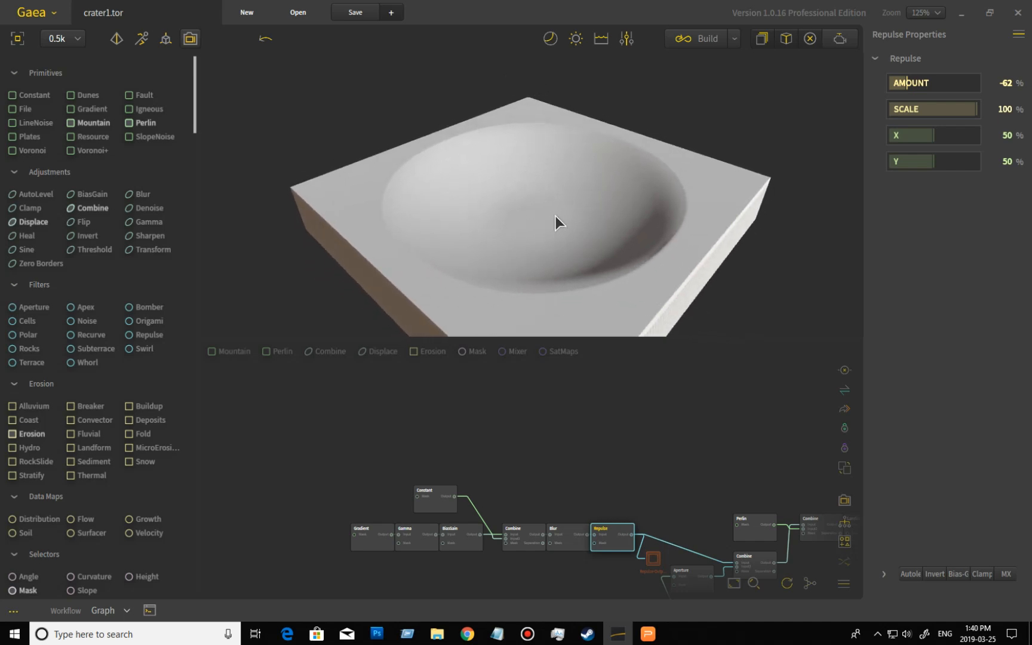
{"action": "left_click_drag", "start_coordinate": [556, 219], "coordinate": [649, 230]}
{"action": "scroll", "coordinate": [585, 234], "scroll_direction": "up", "scroll_amount": 2}
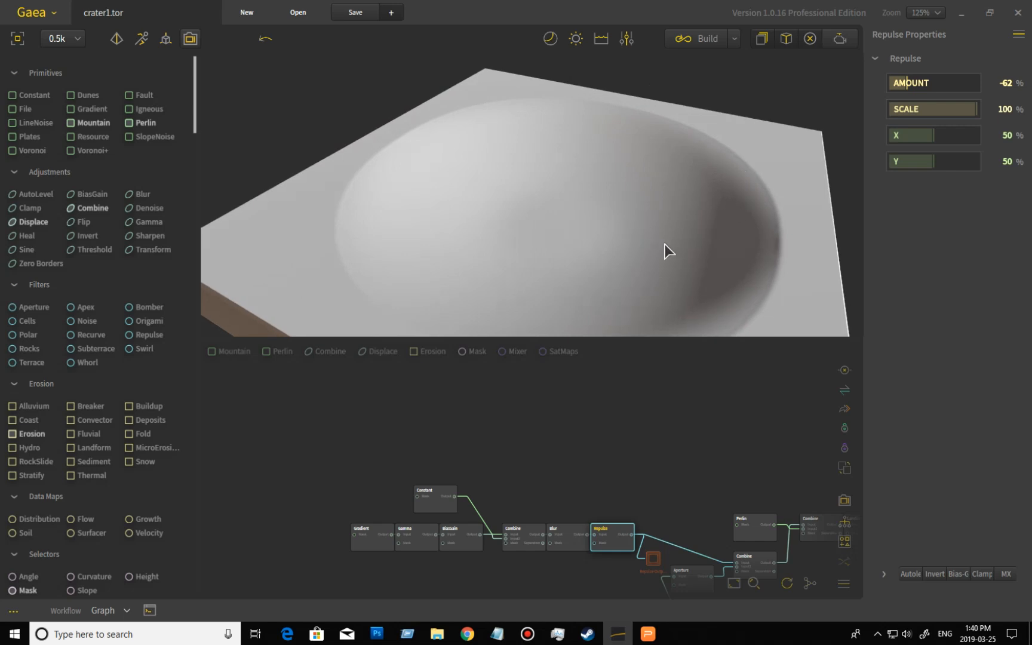
{"action": "left_click_drag", "start_coordinate": [677, 256], "coordinate": [611, 265]}
{"action": "scroll", "coordinate": [645, 268], "scroll_direction": "down", "scroll_amount": 4}
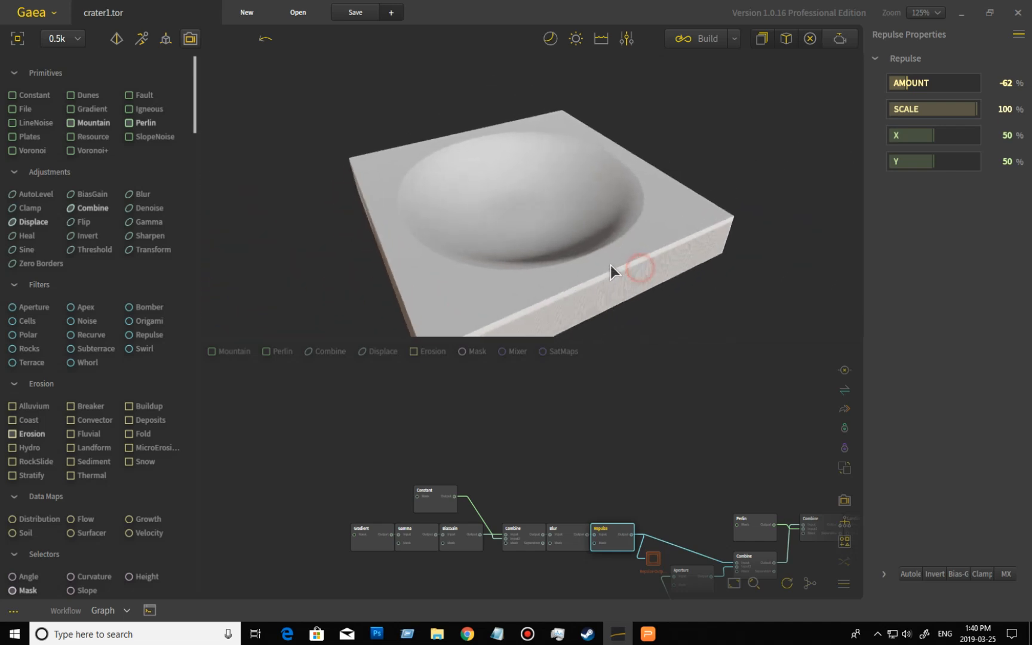
{"action": "scroll", "coordinate": [610, 265], "scroll_direction": "up", "scroll_amount": 6}
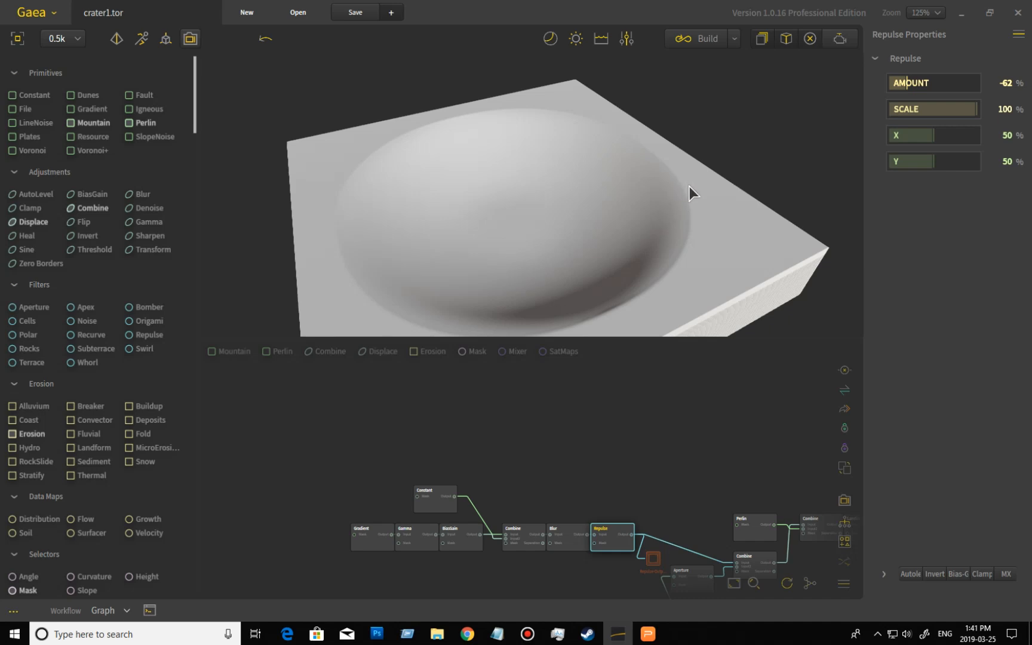
{"action": "left_click_drag", "start_coordinate": [644, 478], "coordinate": [586, 387]}
{"action": "scroll", "coordinate": [582, 389], "scroll_direction": "up", "scroll_amount": 4}
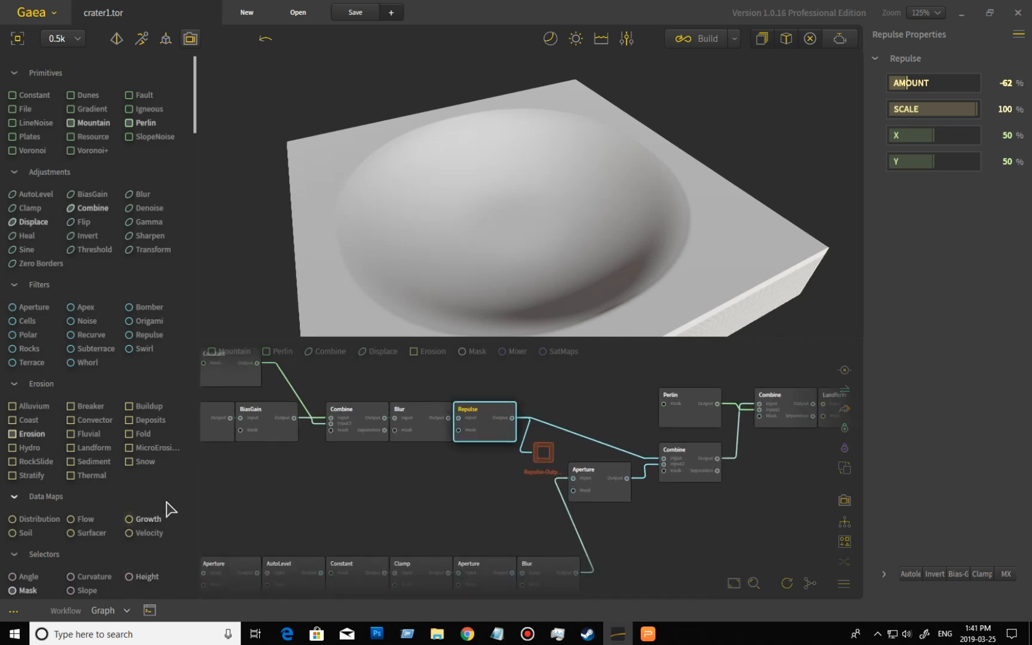
- Select the Repulse-Output portal node and pan the graph to the lower chain of nodes it feeds
{"action": "scroll", "coordinate": [167, 510], "scroll_direction": "down", "scroll_amount": 3}
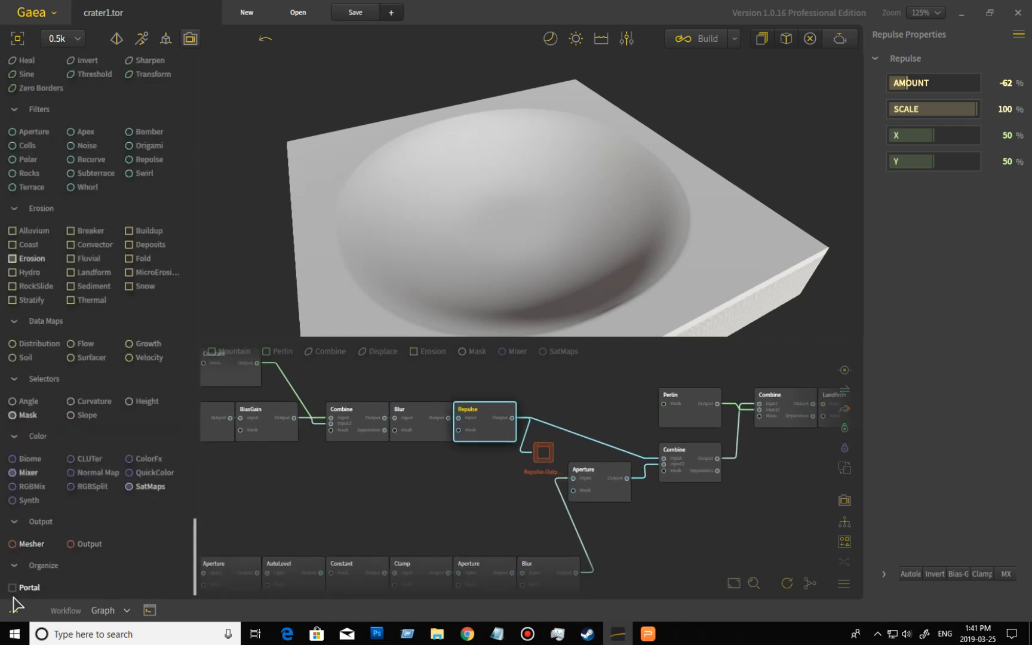
{"action": "left_click", "coordinate": [543, 452]}
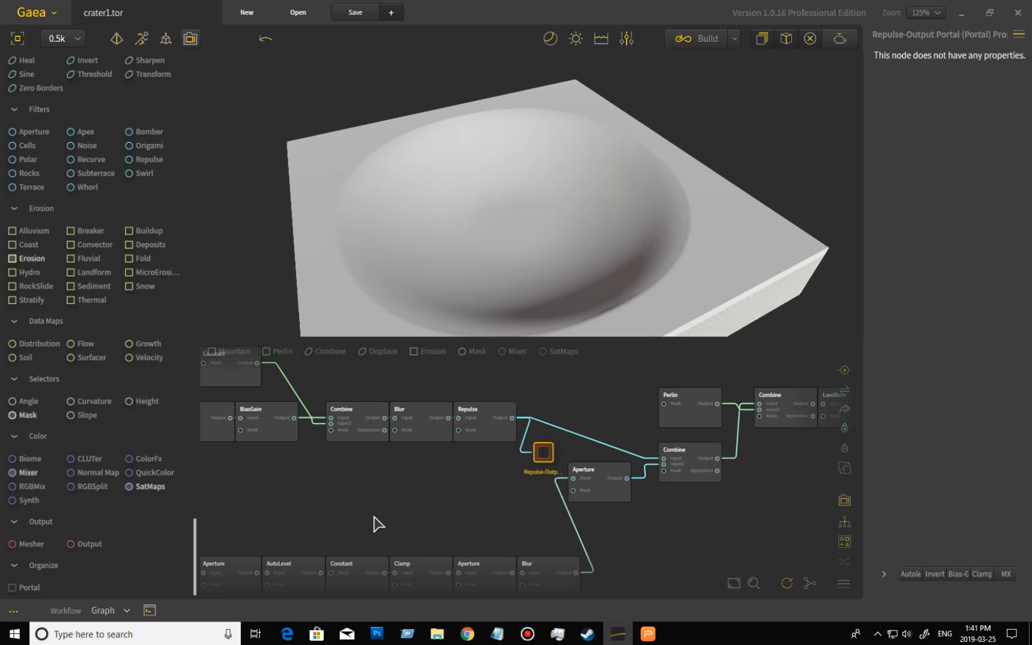
{"action": "left_click_drag", "start_coordinate": [364, 517], "coordinate": [540, 473]}
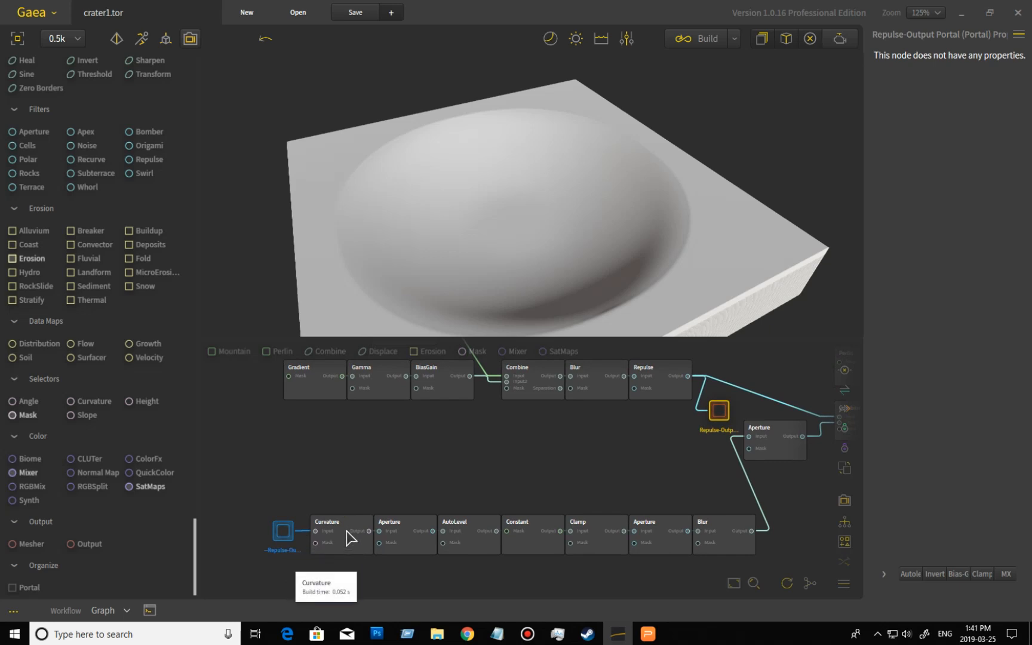
{"action": "left_click_drag", "start_coordinate": [652, 277], "coordinate": [702, 275]}
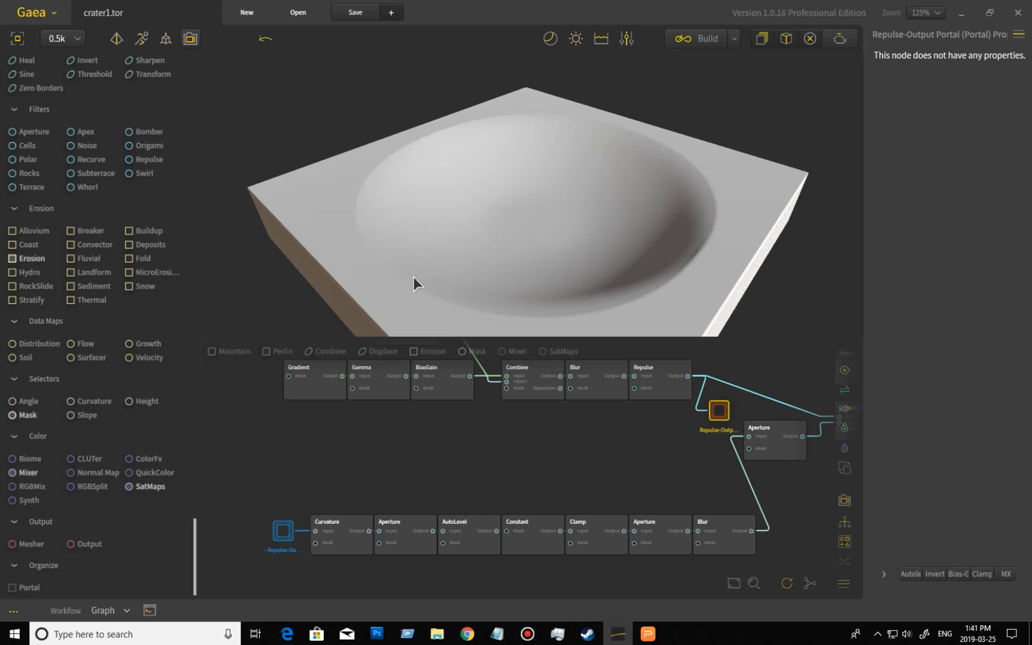
- Preview the Curvature, Aperture and AutoLevel nodes of the lower chain in turn
{"action": "left_click", "coordinate": [353, 540]}
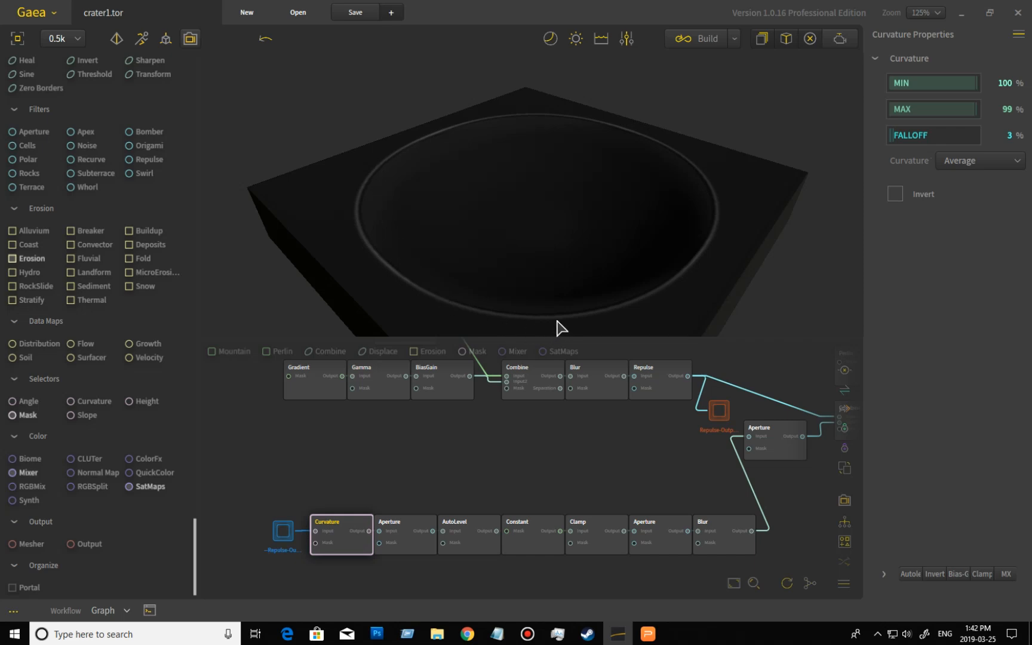
{"action": "left_click", "coordinate": [410, 541]}
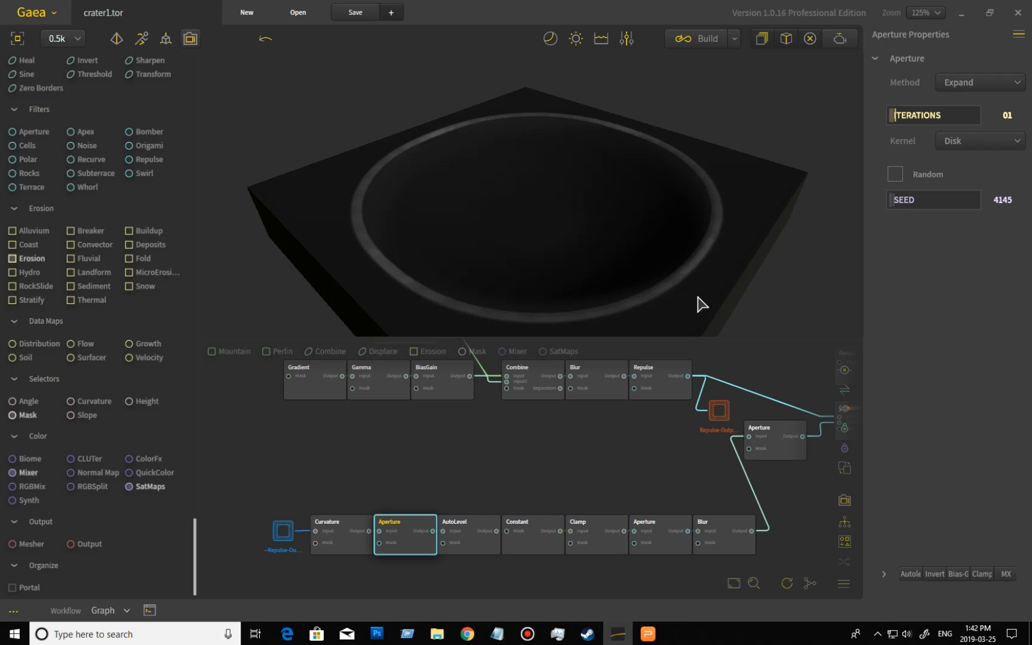
{"action": "left_click", "coordinate": [469, 532]}
{"action": "left_click", "coordinate": [474, 539]}
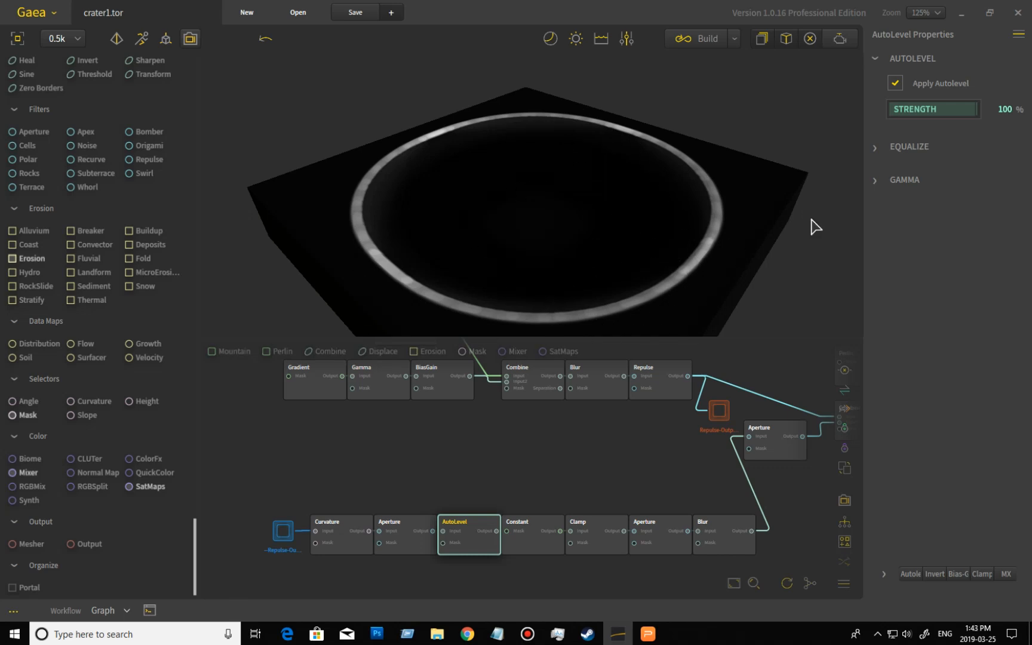
- Expand the AutoLevel node's Equalize section and toggle Apply Equalize on and off to compare
{"action": "left_click", "coordinate": [876, 149]}
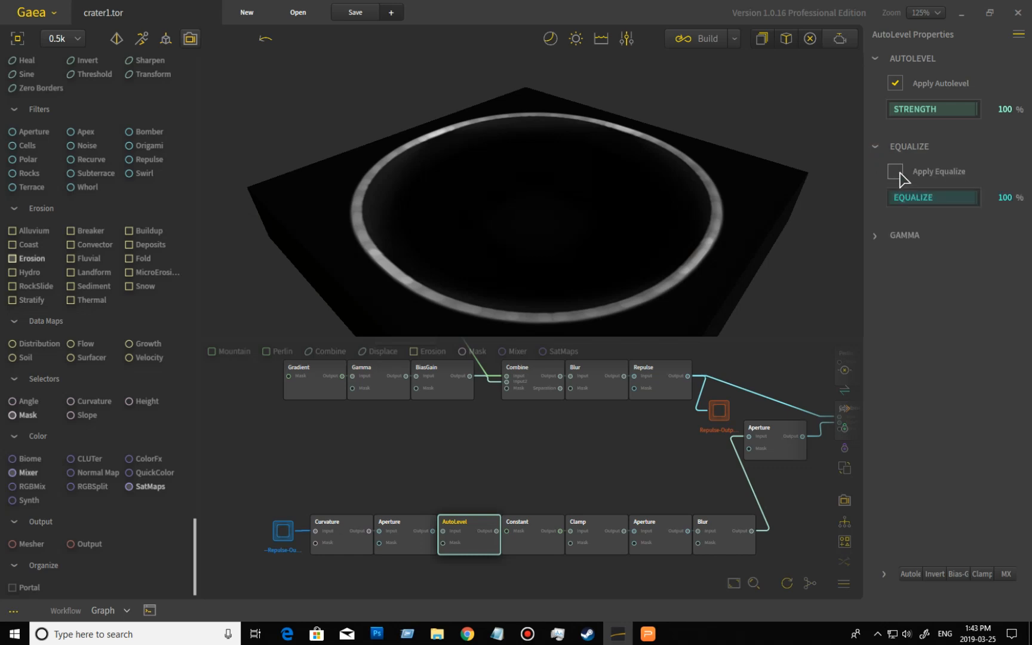
{"action": "left_click", "coordinate": [895, 172]}
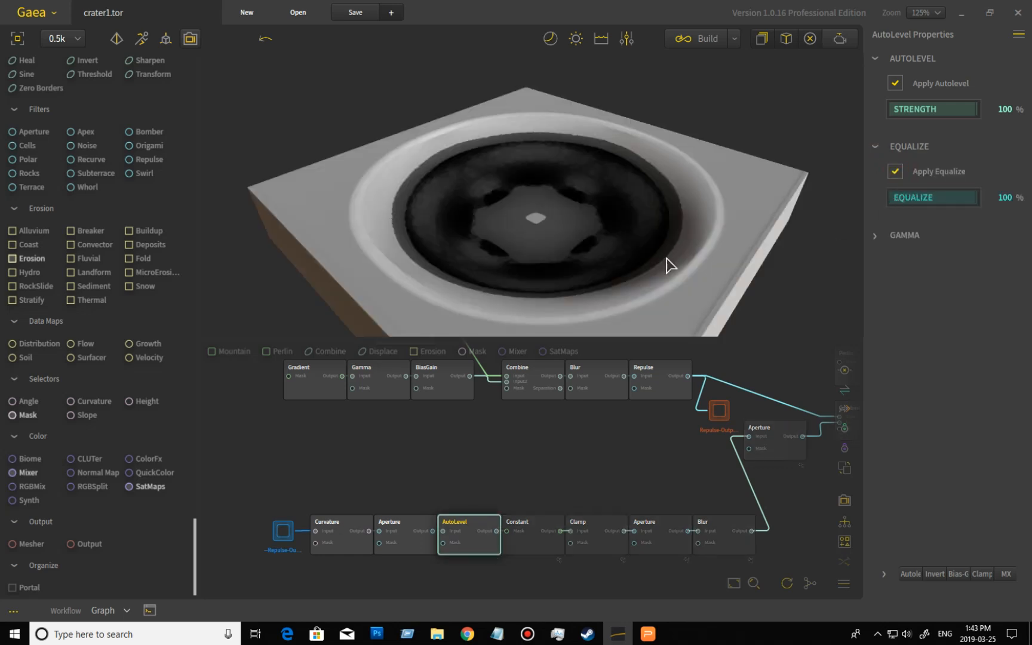
{"action": "left_click", "coordinate": [895, 172]}
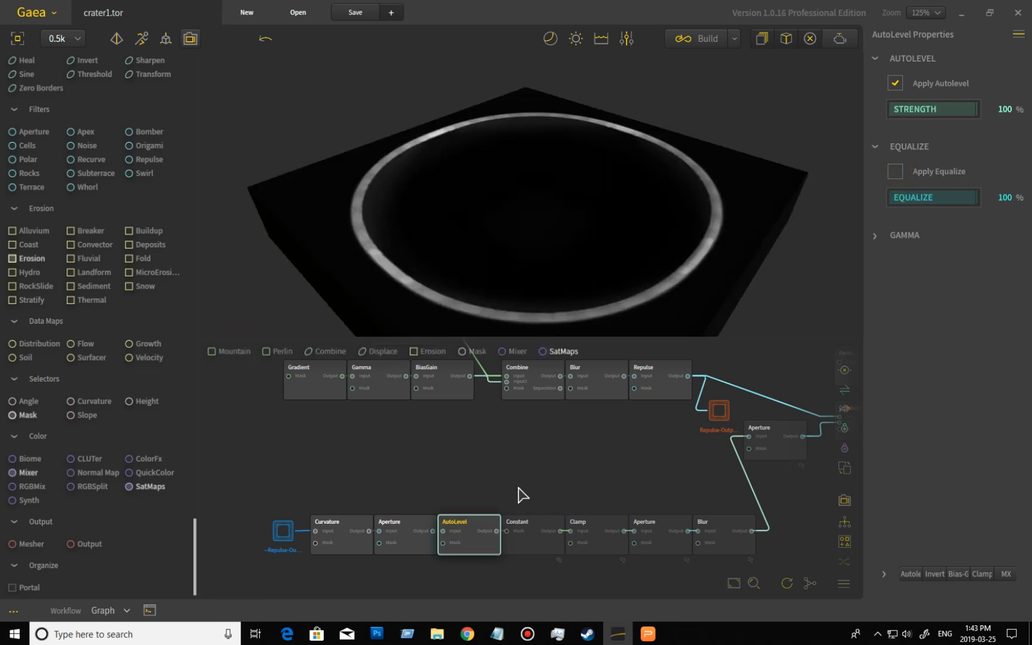
- Preview the Constant node's output and orbit around the jagged crater rim
{"action": "left_click", "coordinate": [535, 529]}
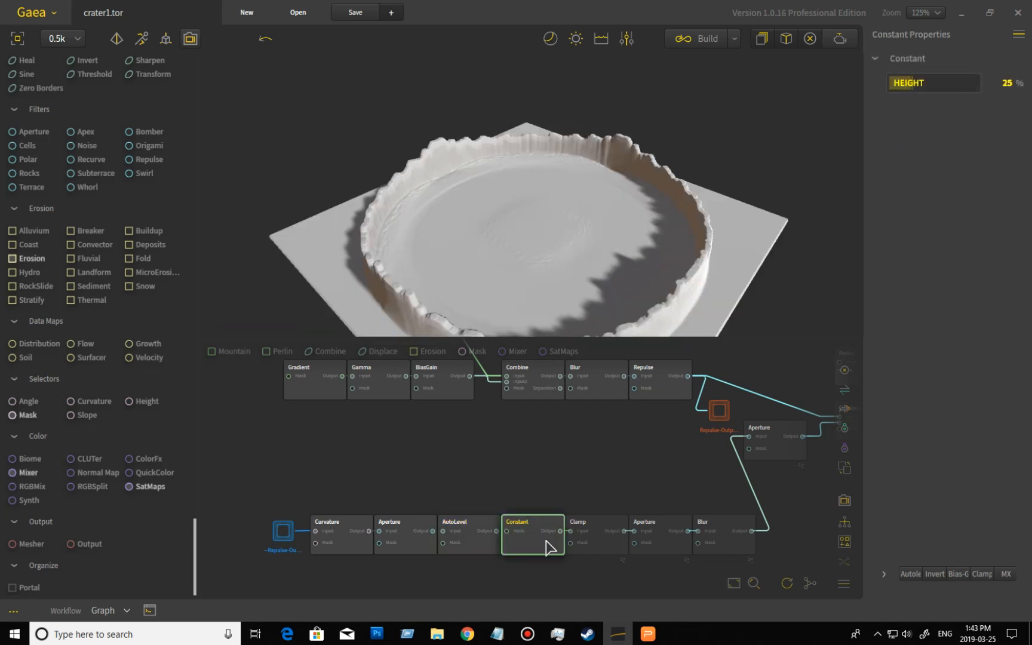
{"action": "mouse_move", "coordinate": [497, 183]}
{"action": "left_mouse_down"}
{"action": "mouse_move", "coordinate": [569, 214]}
{"action": "mouse_move", "coordinate": [497, 233]}
{"action": "left_mouse_up"}
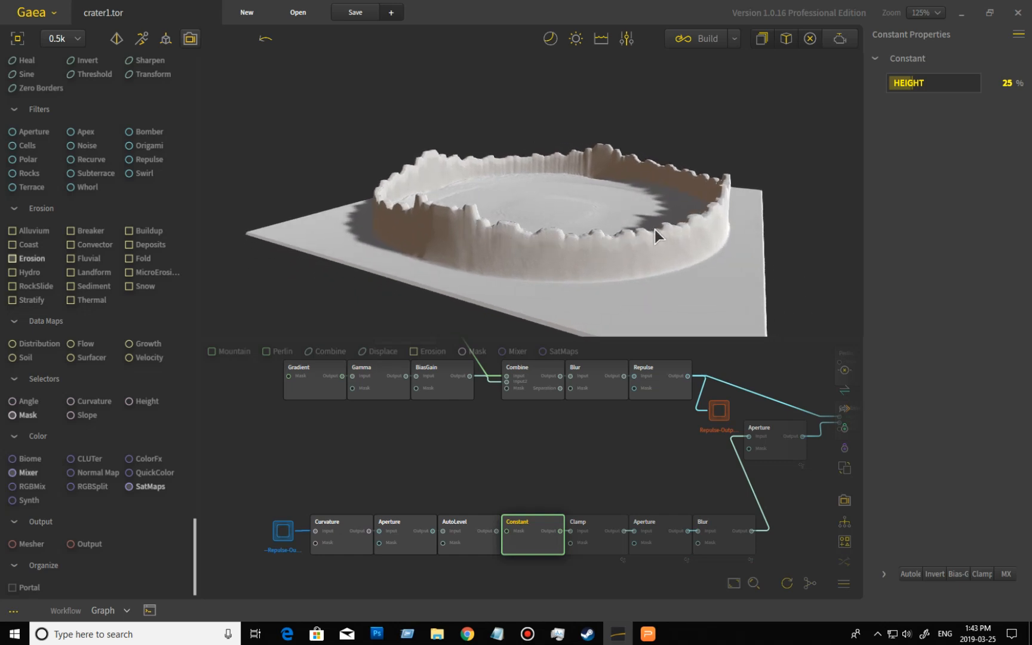
{"action": "left_click_drag", "start_coordinate": [744, 197], "coordinate": [588, 219]}
{"action": "scroll", "coordinate": [626, 211], "scroll_direction": "up", "scroll_amount": 3}
{"action": "scroll", "coordinate": [626, 212], "scroll_direction": "down", "scroll_amount": 3}
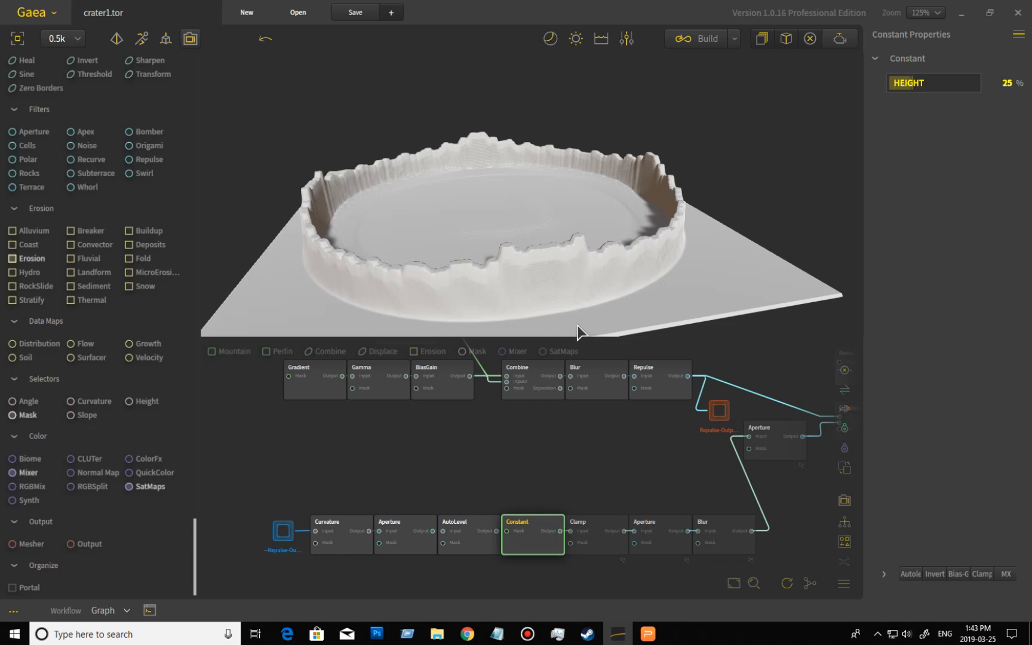
- Compare the Clamp node's output with the Constant node, ending on the Clamp preview
{"action": "left_click", "coordinate": [599, 535]}
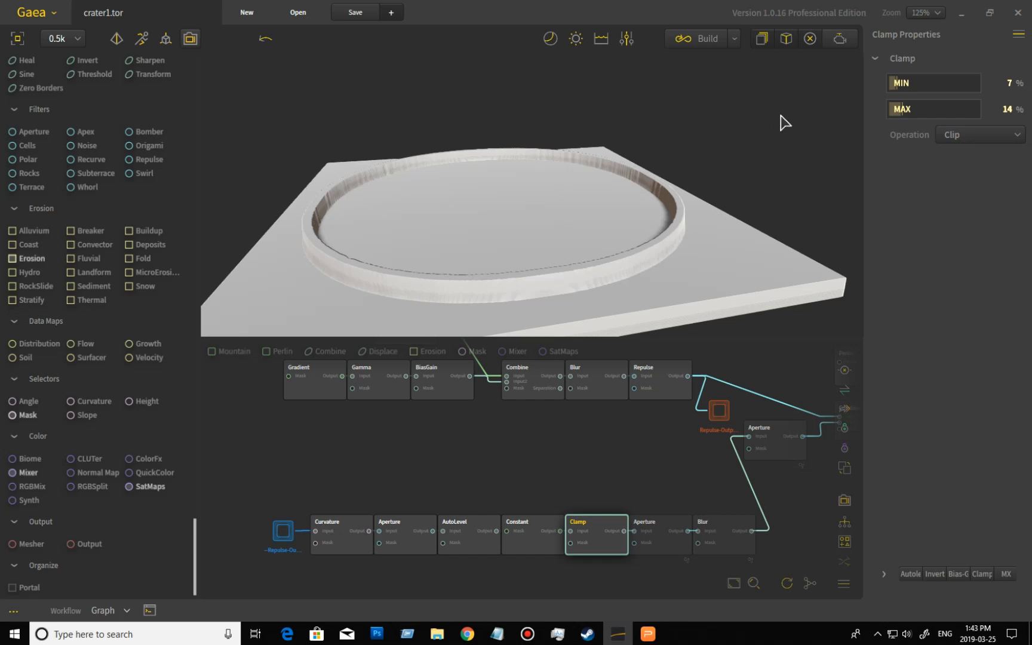
{"action": "left_click", "coordinate": [528, 544]}
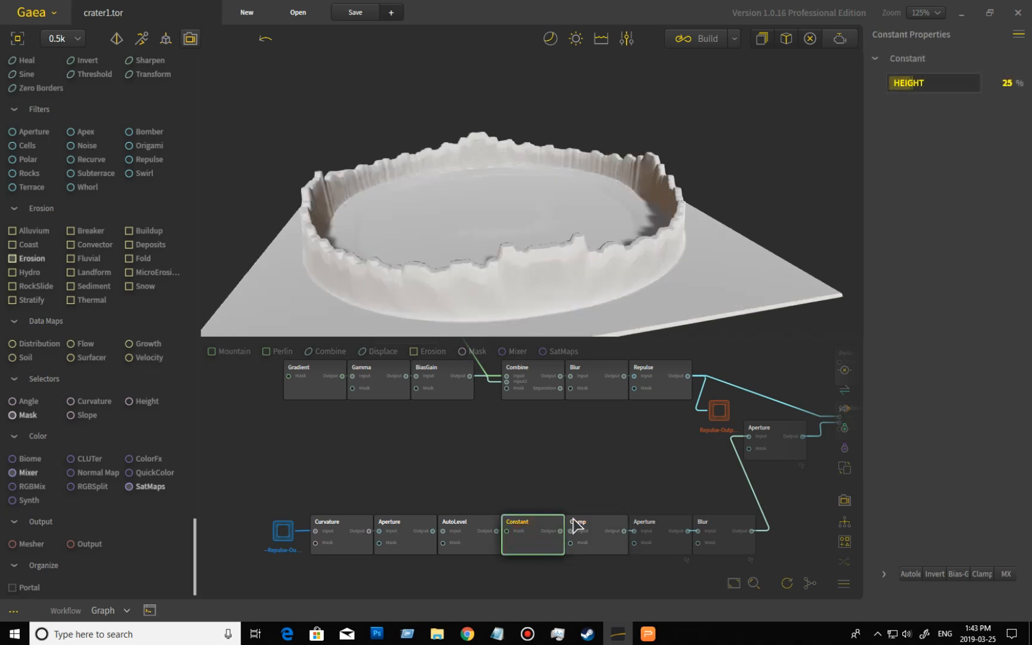
{"action": "left_click", "coordinate": [594, 528]}
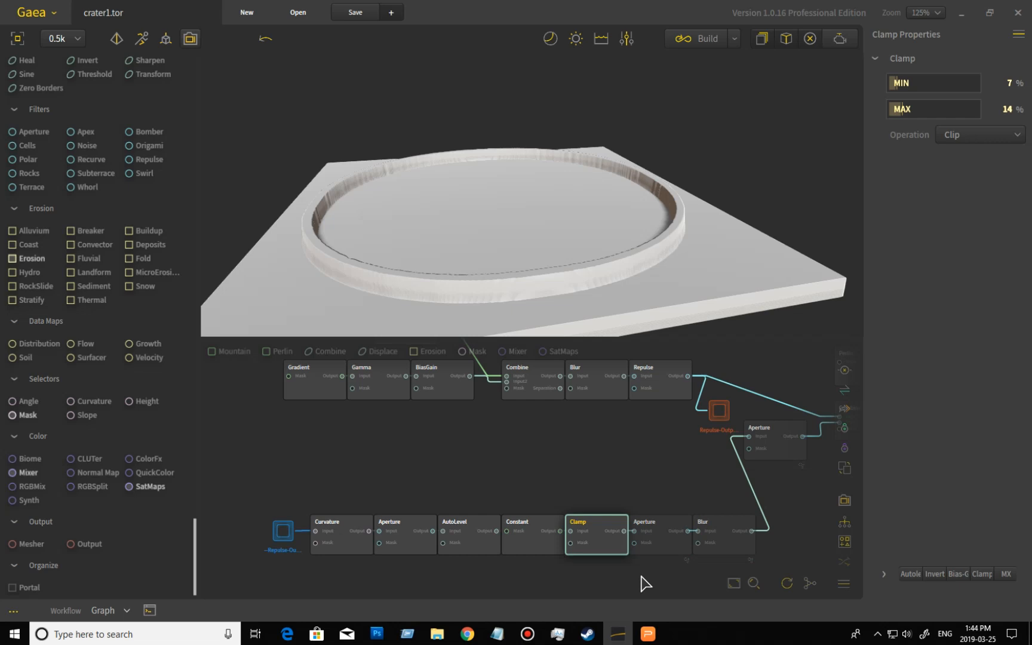
- Preview the second Aperture node and the Blur node at the end of the lower chain
{"action": "left_click", "coordinate": [668, 551]}
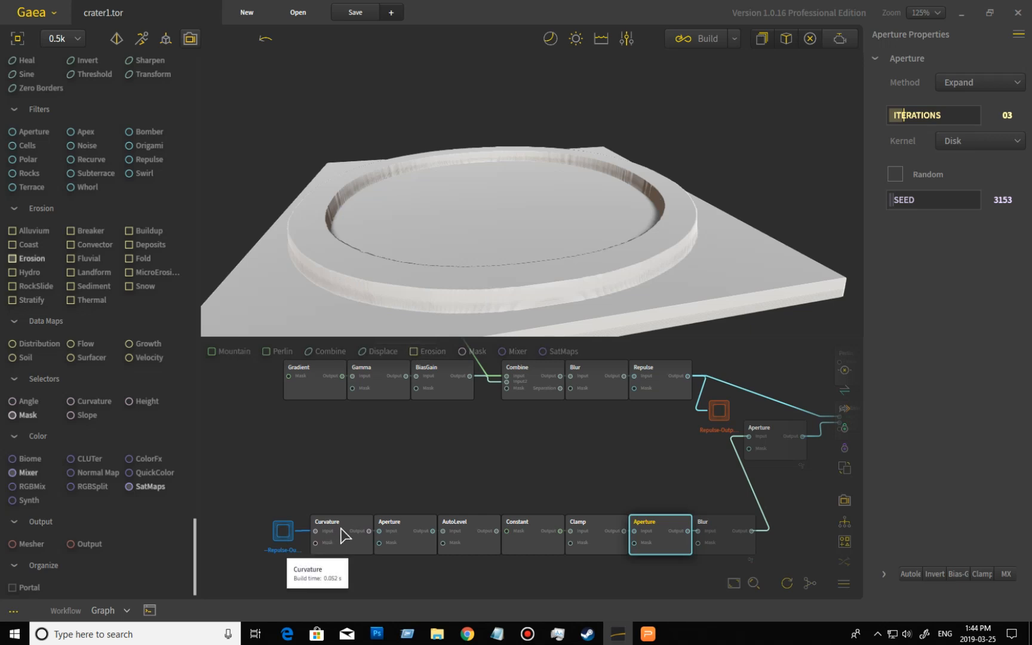
{"action": "left_click", "coordinate": [730, 542]}
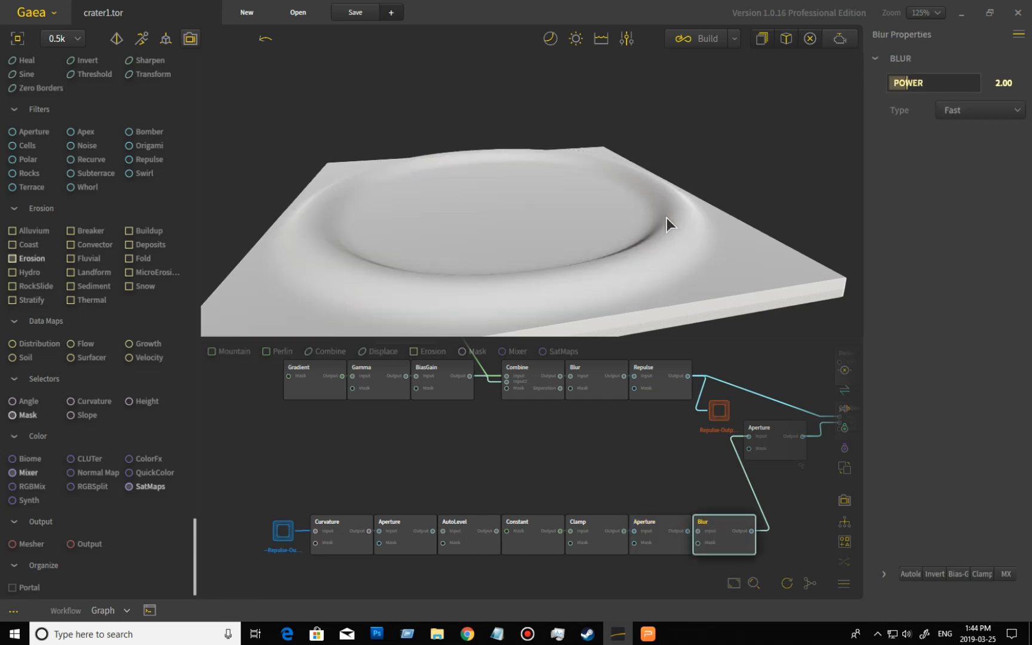
{"action": "middle_click_drag", "start_coordinate": [622, 431], "coordinate": [481, 464]}
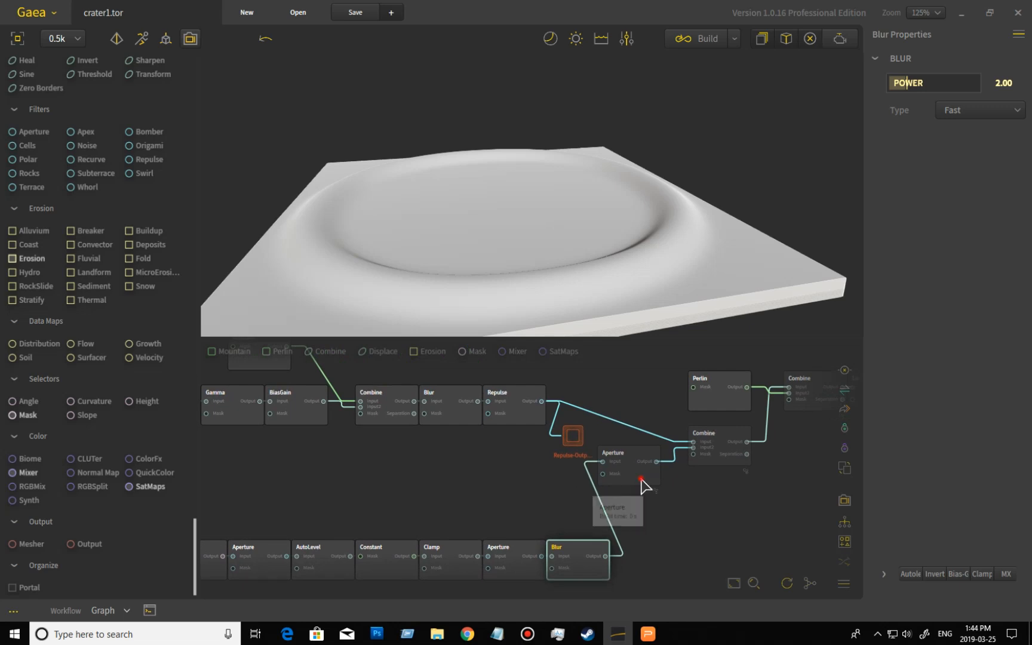
- Preview the Aperture node that merges into the main chain, comparing it with the Repulse node
{"action": "left_click", "coordinate": [642, 485]}
{"action": "left_click_drag", "start_coordinate": [613, 272], "coordinate": [654, 251]}
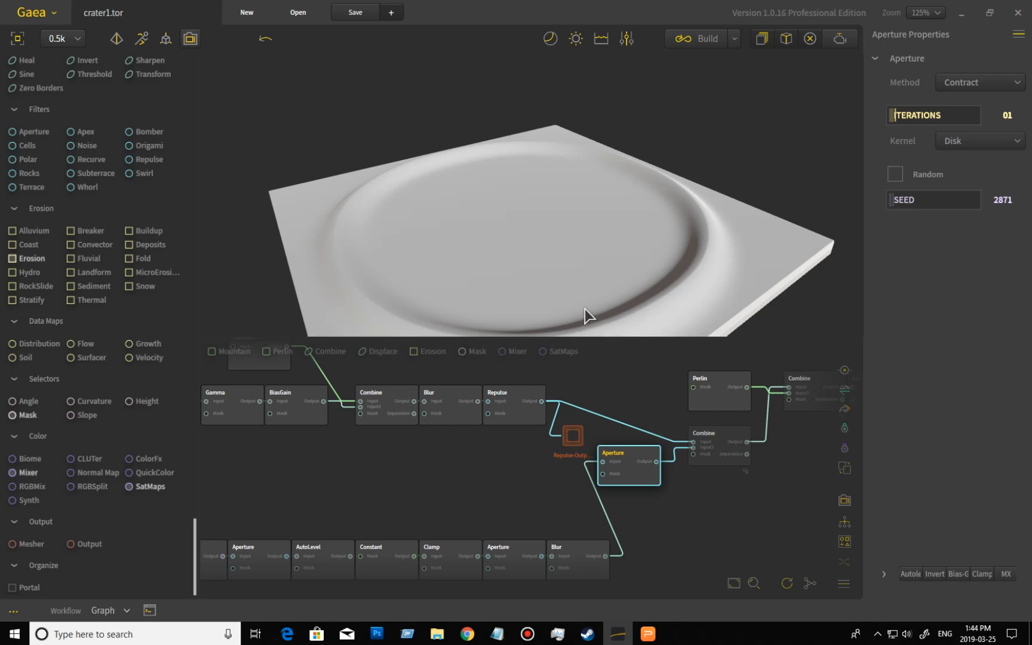
{"action": "left_click", "coordinate": [519, 420]}
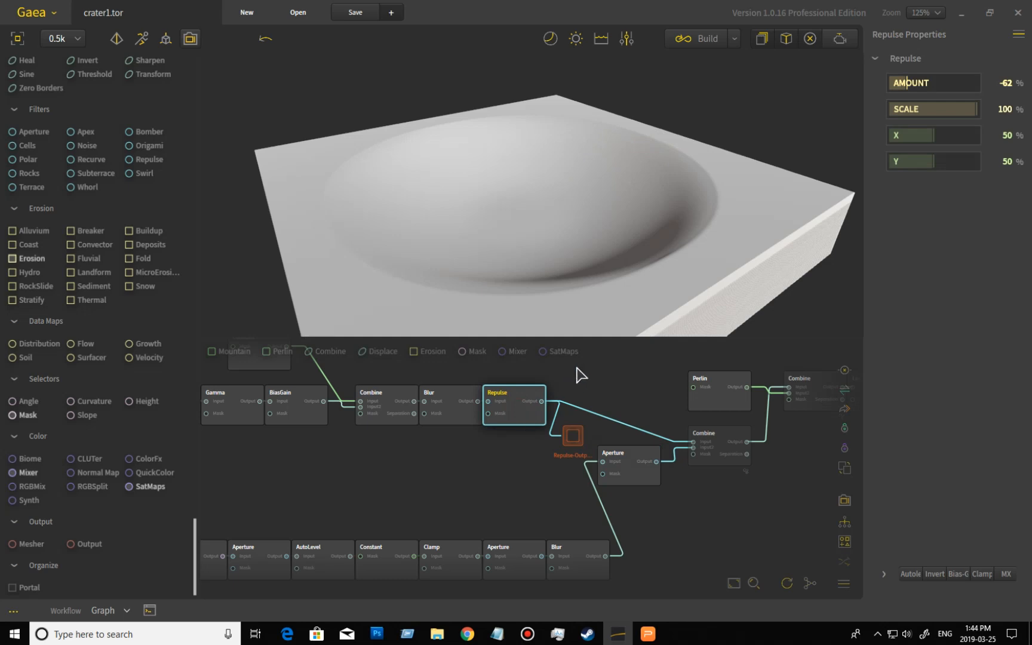
{"action": "left_click", "coordinate": [644, 478]}
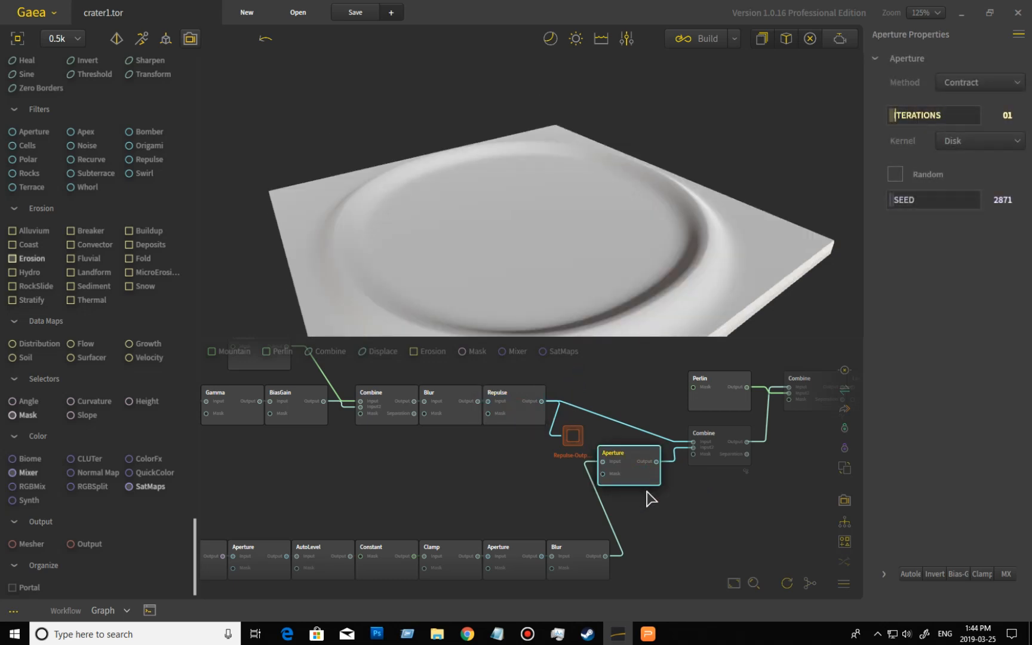
- Preview the Clamp node again and orbit around the raised ring
{"action": "mouse_move", "coordinate": [476, 495]}
{"action": "middle_mouse_down"}
{"action": "mouse_move", "coordinate": [484, 451]}
{"action": "mouse_move", "coordinate": [477, 503]}
{"action": "middle_mouse_up"}
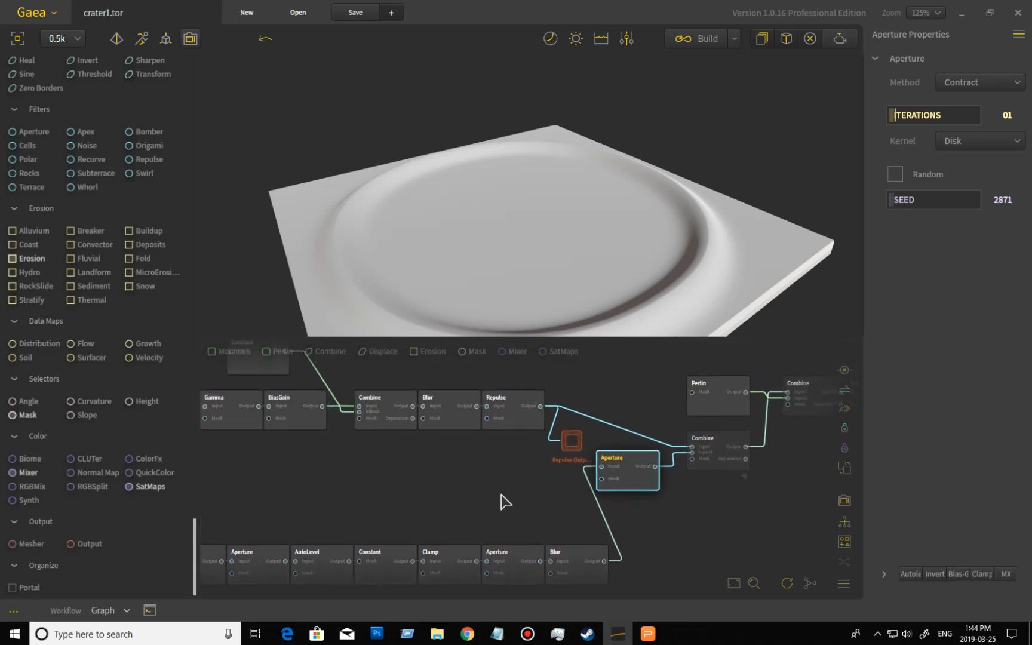
{"action": "left_click", "coordinate": [457, 561]}
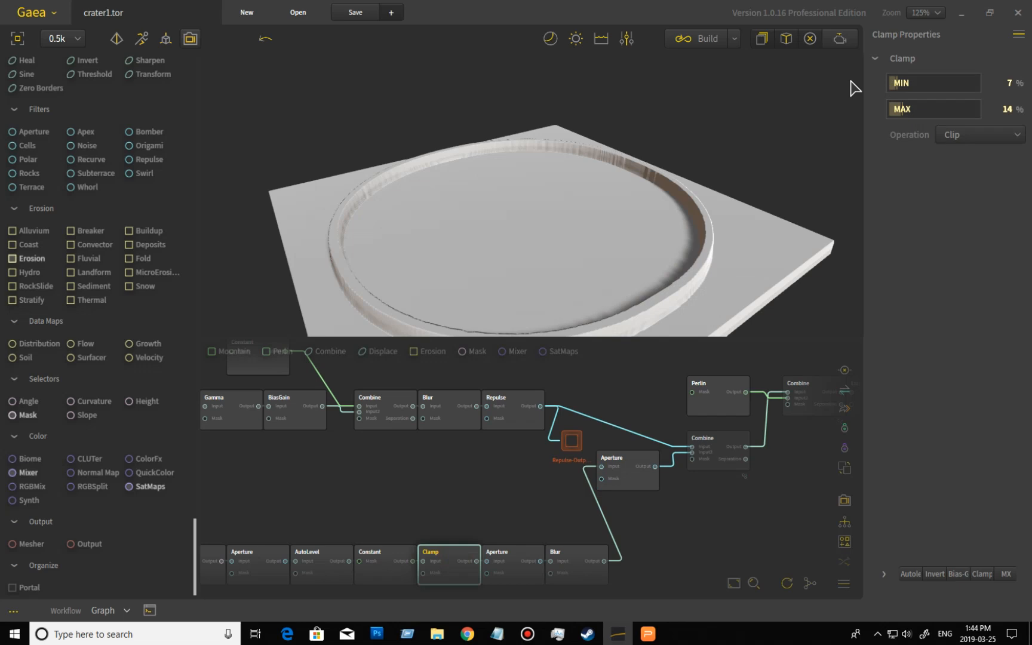
{"action": "left_click_drag", "start_coordinate": [795, 200], "coordinate": [770, 228]}
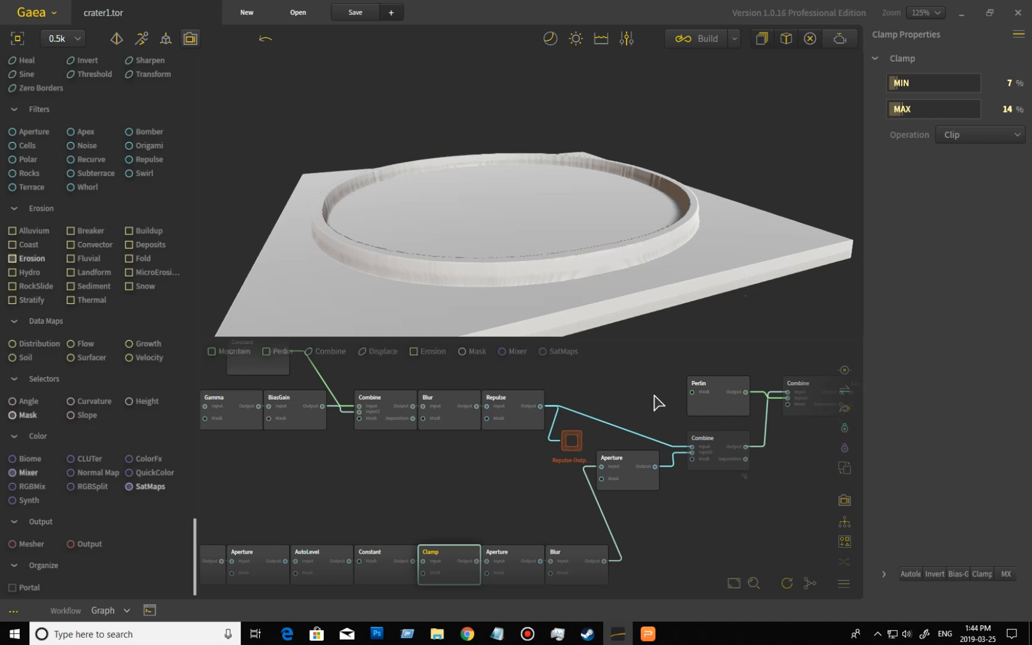
- Preview the Combine node merging Repulse and Aperture, comparing with Repulse and orbiting the crater
{"action": "left_click", "coordinate": [716, 453]}
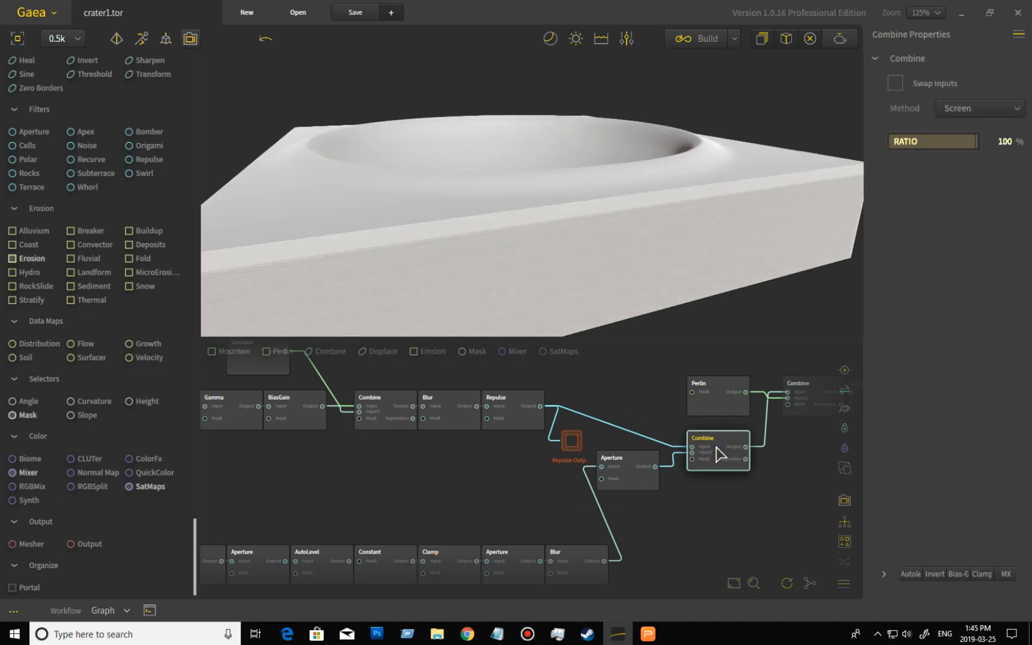
{"action": "left_click", "coordinate": [524, 416]}
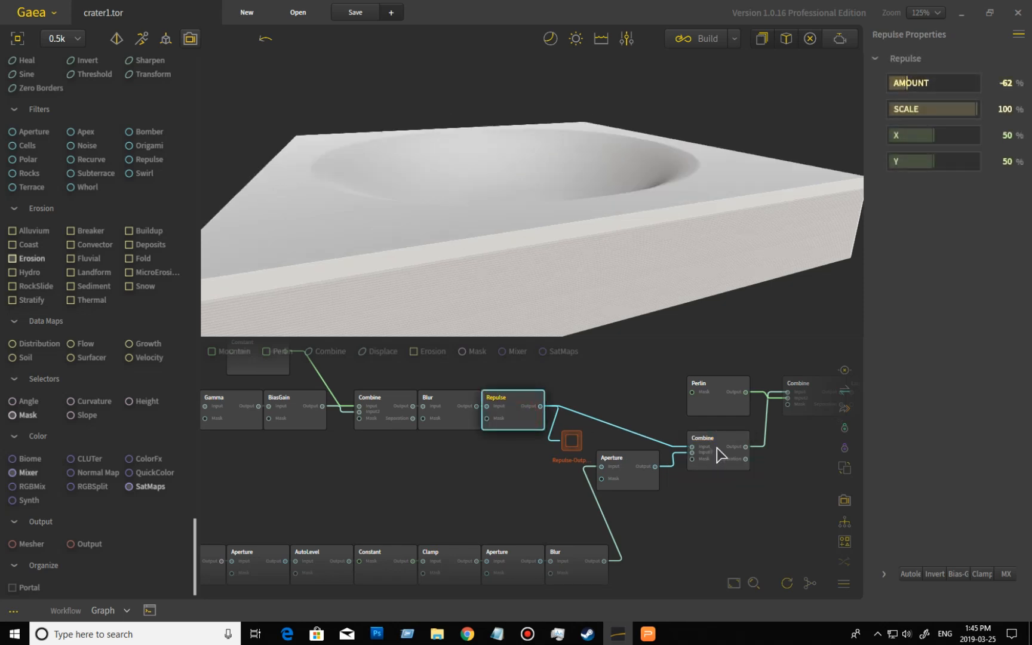
{"action": "left_click_drag", "start_coordinate": [586, 191], "coordinate": [788, 149]}
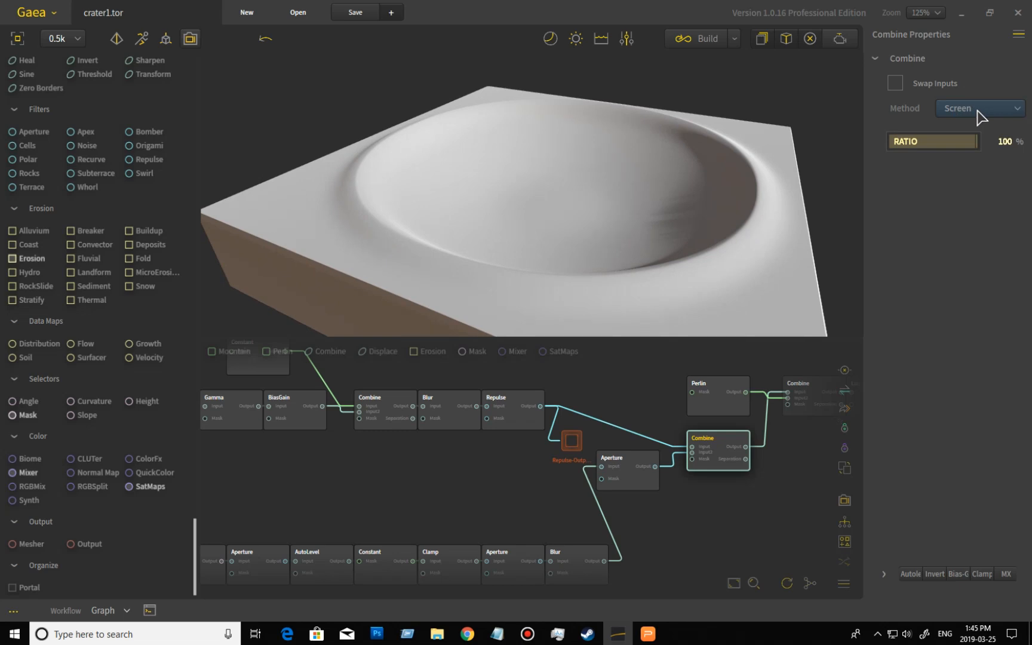
{"action": "mouse_move", "coordinate": [795, 240]}
{"action": "left_mouse_down"}
{"action": "mouse_move", "coordinate": [716, 239]}
{"action": "mouse_move", "coordinate": [650, 254]}
{"action": "mouse_move", "coordinate": [593, 239]}
{"action": "mouse_move", "coordinate": [778, 231]}
{"action": "mouse_move", "coordinate": [795, 244]}
{"action": "mouse_move", "coordinate": [648, 230]}
{"action": "mouse_move", "coordinate": [655, 205]}
{"action": "mouse_move", "coordinate": [666, 232]}
{"action": "mouse_move", "coordinate": [705, 264]}
{"action": "mouse_move", "coordinate": [763, 267]}
{"action": "mouse_move", "coordinate": [726, 267]}
{"action": "left_mouse_up"}
{"action": "left_click_drag", "start_coordinate": [781, 445], "coordinate": [597, 483]}
{"action": "left_click_drag", "start_coordinate": [714, 269], "coordinate": [663, 231]}
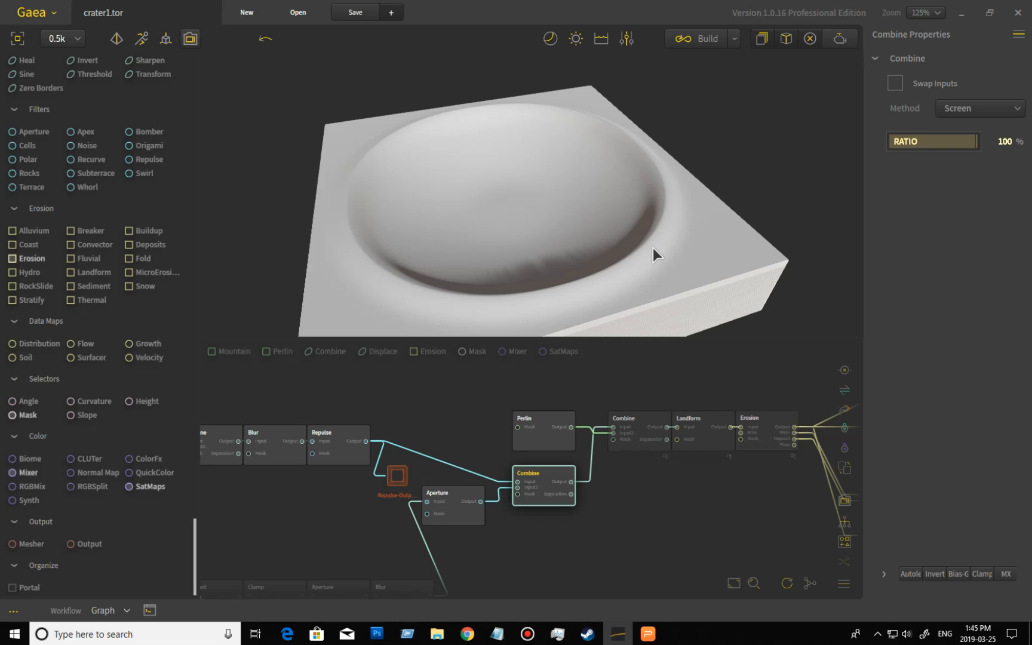
- Preview the Perlin noise node's output and orbit around the generated mountains
{"action": "left_click", "coordinate": [548, 443]}
{"action": "left_click_drag", "start_coordinate": [568, 248], "coordinate": [764, 246]}
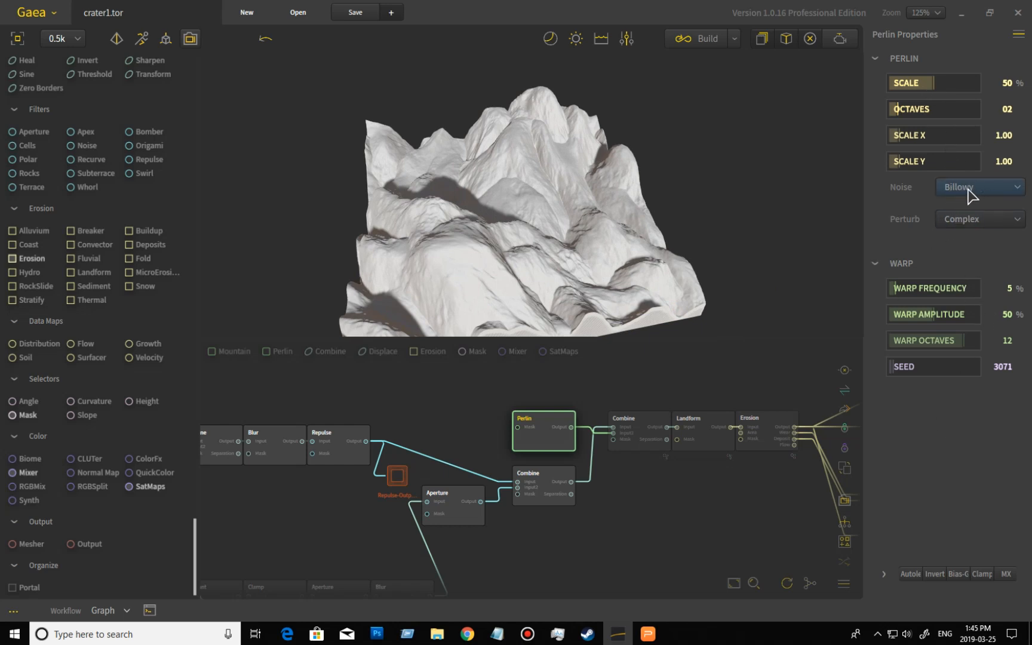
{"action": "left_click_drag", "start_coordinate": [634, 230], "coordinate": [558, 250]}
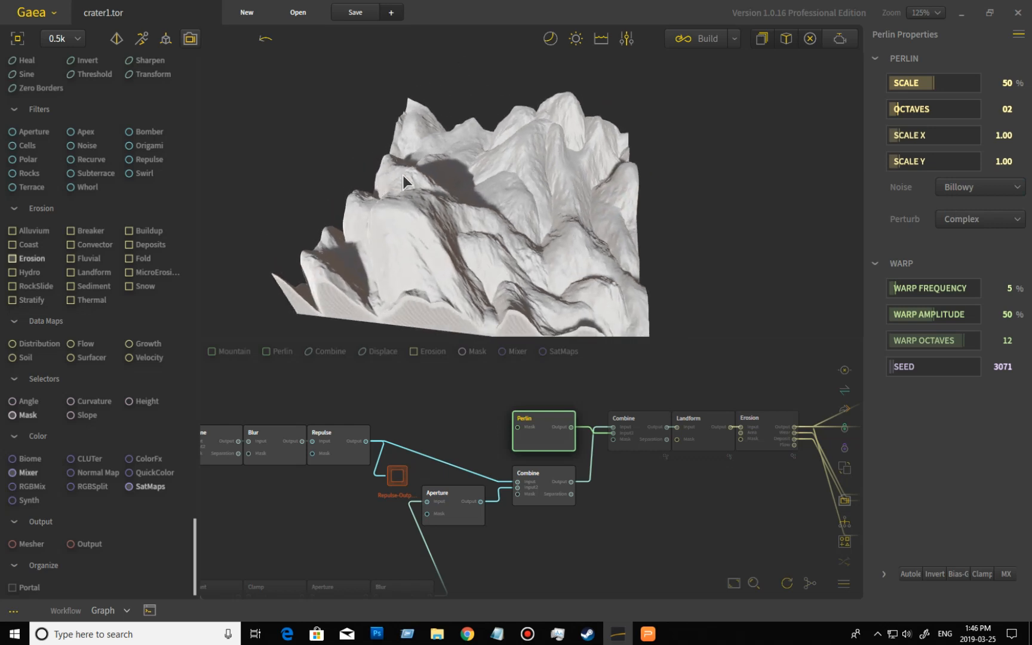
{"action": "left_click_drag", "start_coordinate": [511, 194], "coordinate": [551, 227]}
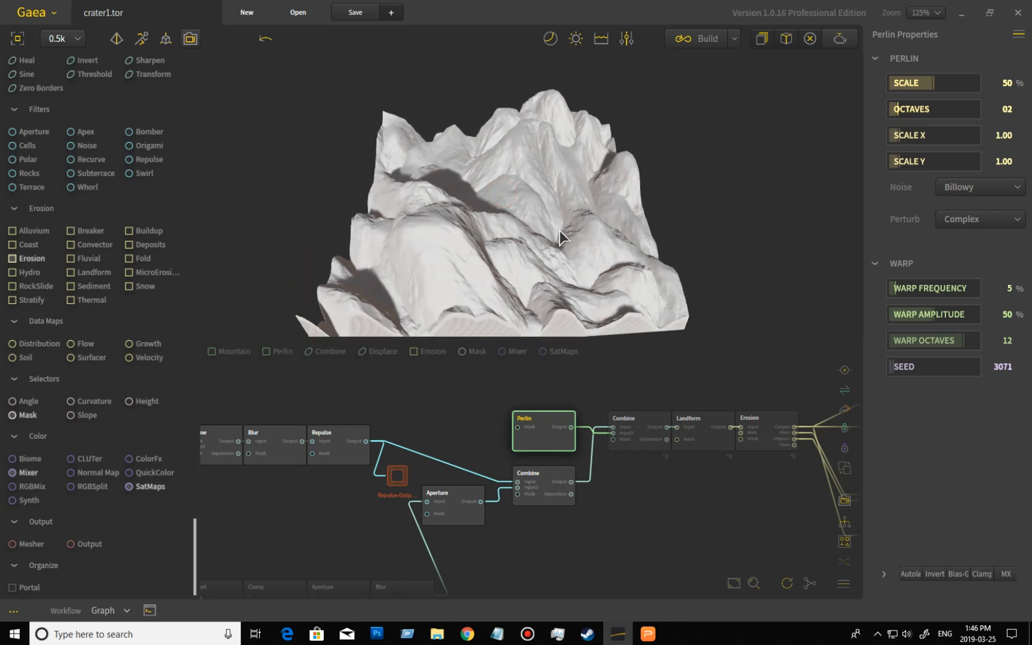
- Preview the Combine node blending Perlin noise into the crater and inspect its surface up close
{"action": "left_click", "coordinate": [647, 425]}
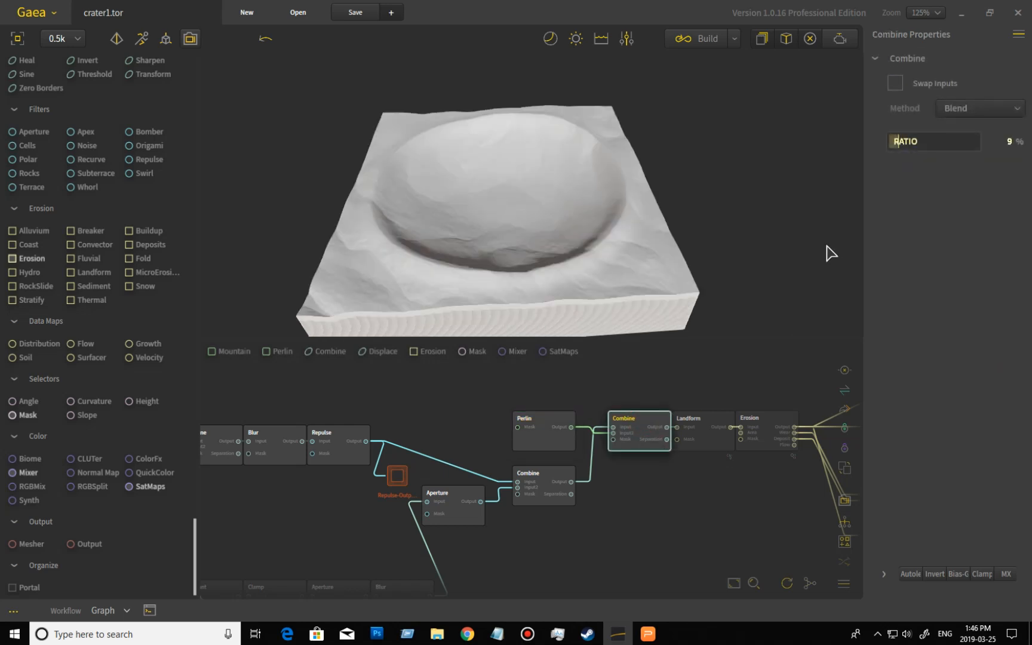
{"action": "left_click_drag", "start_coordinate": [693, 239], "coordinate": [694, 262]}
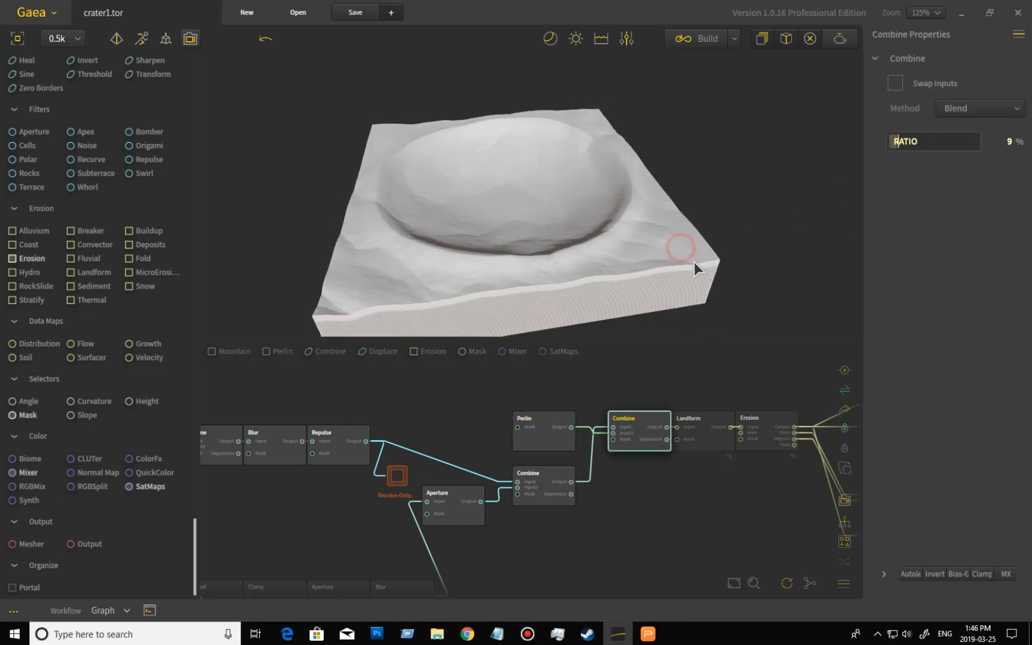
{"action": "scroll", "coordinate": [613, 263], "scroll_direction": "up", "scroll_amount": 3}
{"action": "mouse_move", "coordinate": [612, 263]}
{"action": "left_mouse_down"}
{"action": "mouse_move", "coordinate": [665, 291]}
{"action": "mouse_move", "coordinate": [704, 271]}
{"action": "left_mouse_up"}
{"action": "left_click_drag", "start_coordinate": [728, 263], "coordinate": [727, 334]}
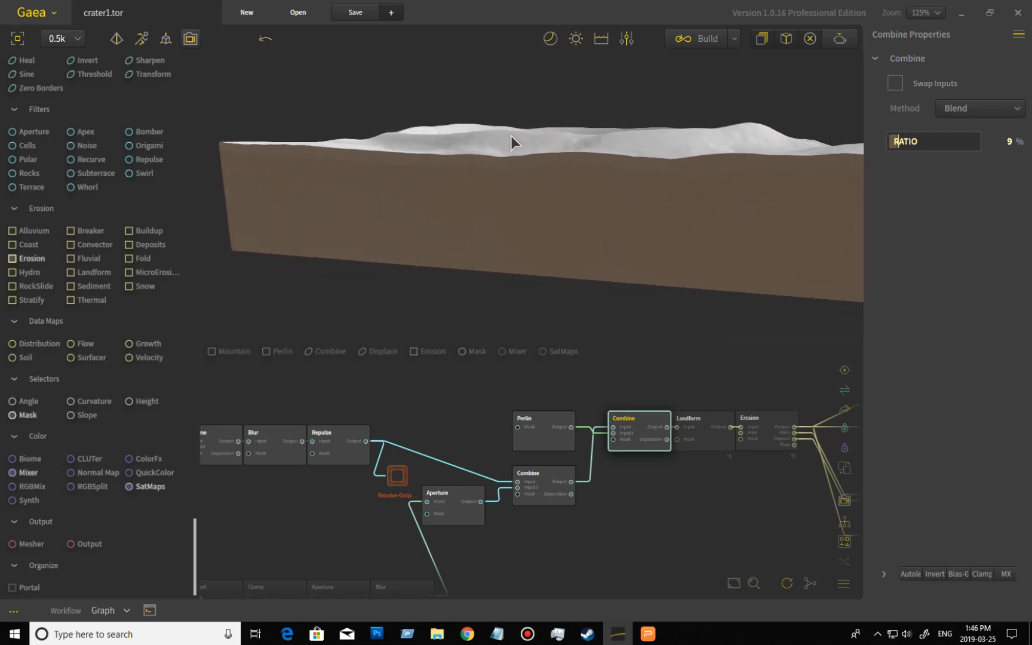
- Orbit and zoom around the blended crater to inspect its rim and bowl from several angles
{"action": "left_click_drag", "start_coordinate": [803, 136], "coordinate": [444, 166]}
{"action": "scroll", "coordinate": [437, 157], "scroll_direction": "down", "scroll_amount": 3}
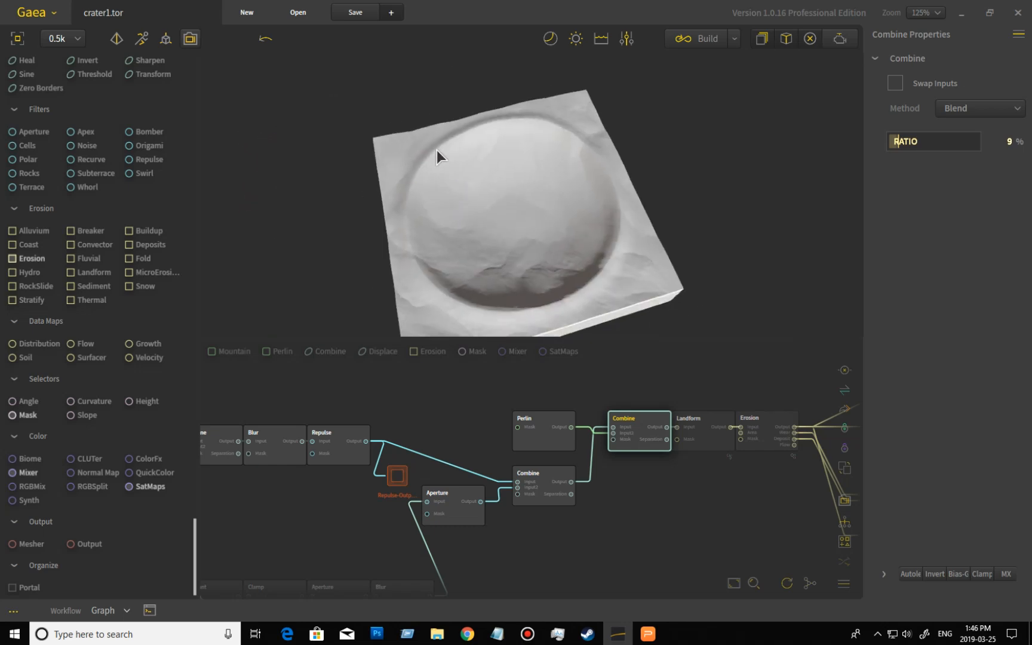
{"action": "scroll", "coordinate": [603, 265], "scroll_direction": "up", "scroll_amount": 5}
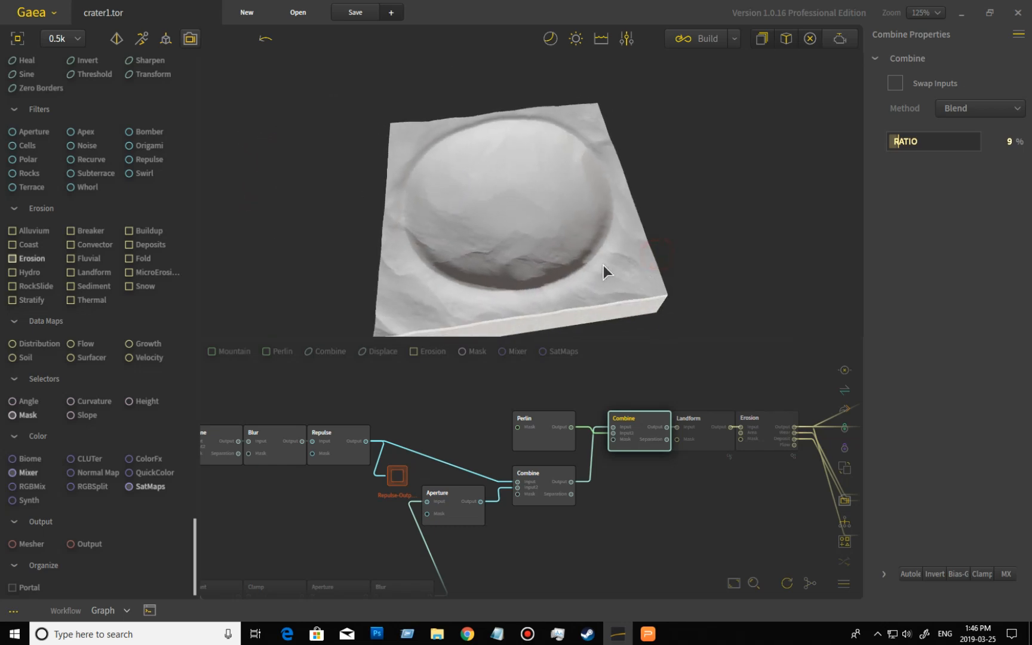
{"action": "left_click_drag", "start_coordinate": [587, 272], "coordinate": [591, 288]}
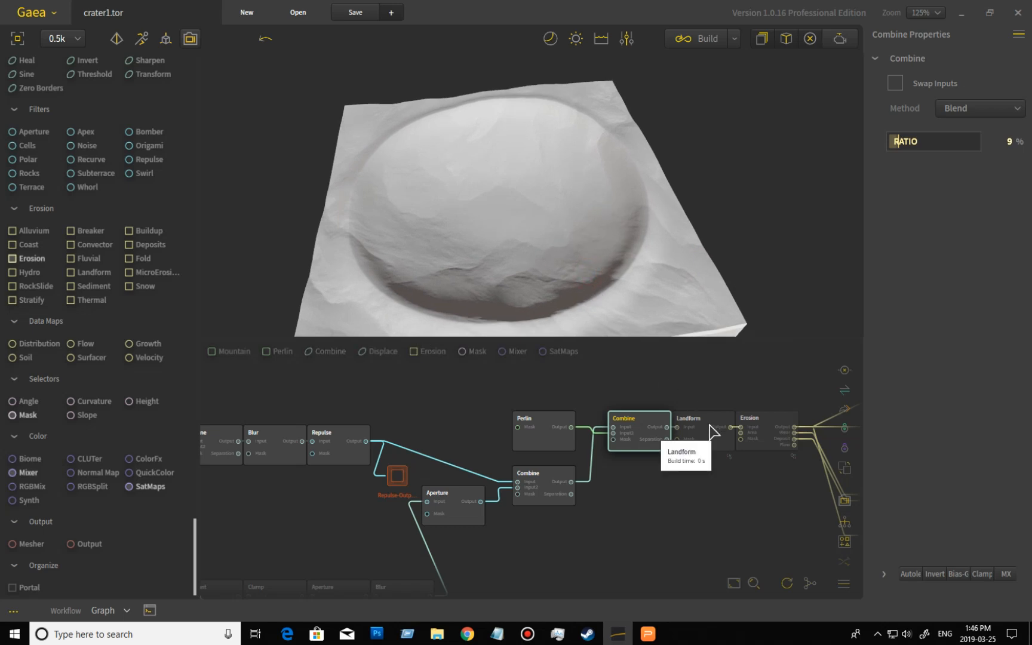
{"action": "left_click_drag", "start_coordinate": [660, 236], "coordinate": [340, 242]}
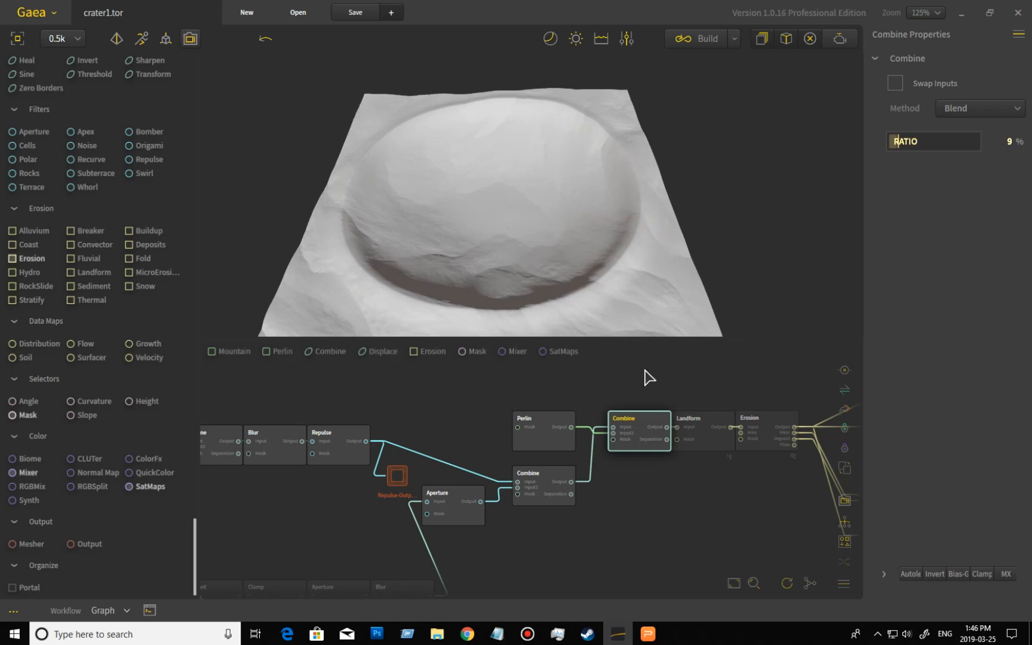
- Preview the Landform node, comparing its eroded crater with the Combine node's output while orbiting
{"action": "left_click", "coordinate": [708, 426]}
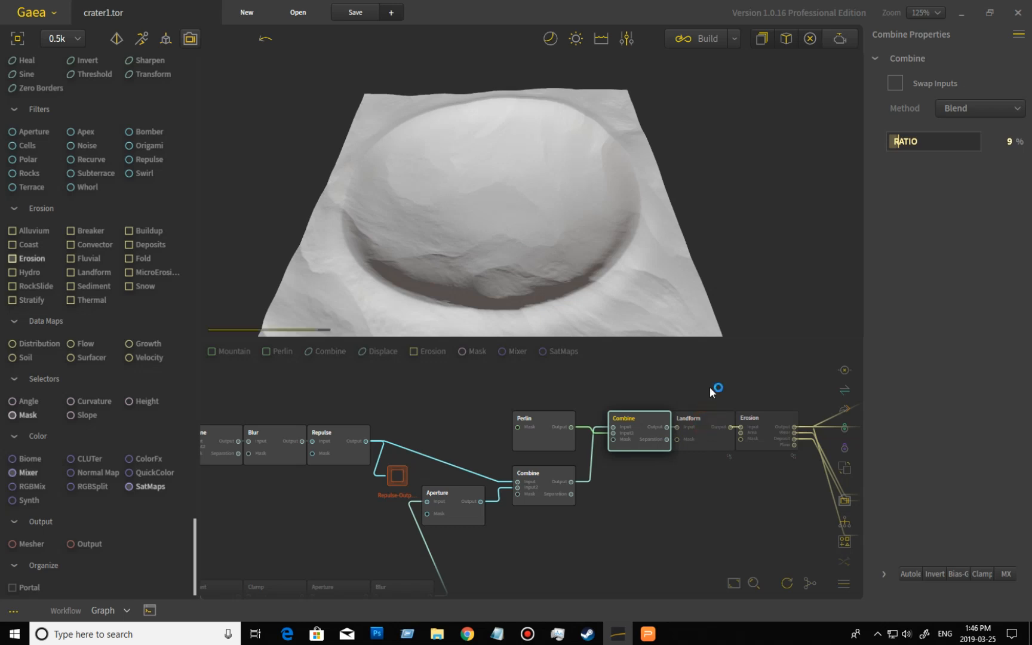
{"action": "left_click_drag", "start_coordinate": [676, 254], "coordinate": [434, 174]}
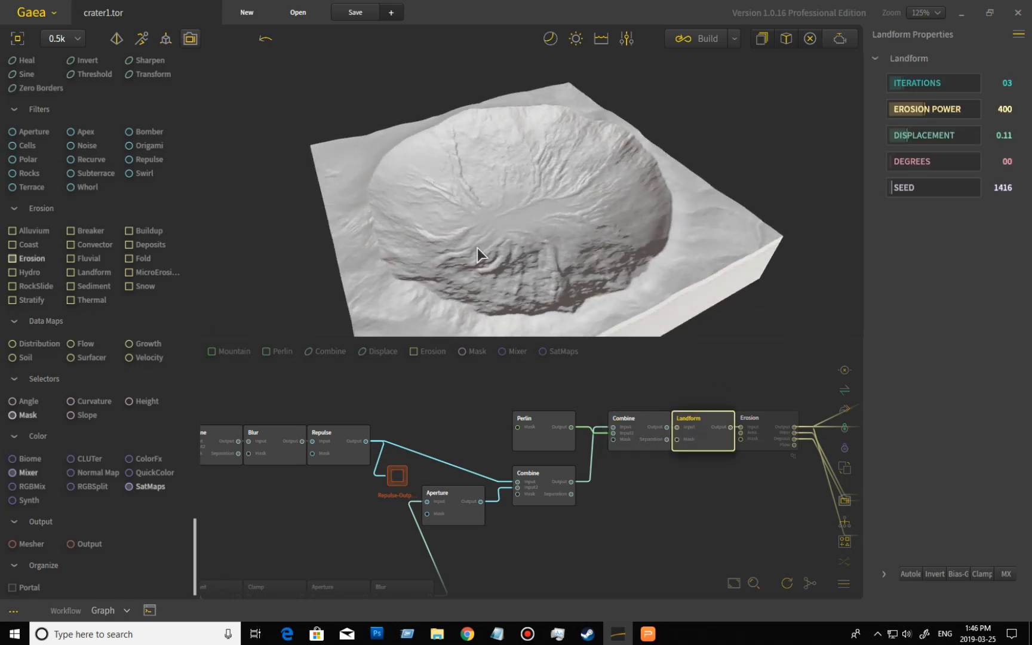
{"action": "mouse_move", "coordinate": [702, 251]}
{"action": "left_mouse_down"}
{"action": "mouse_move", "coordinate": [655, 204]}
{"action": "mouse_move", "coordinate": [627, 199]}
{"action": "mouse_move", "coordinate": [607, 211]}
{"action": "mouse_move", "coordinate": [710, 269]}
{"action": "left_mouse_up"}
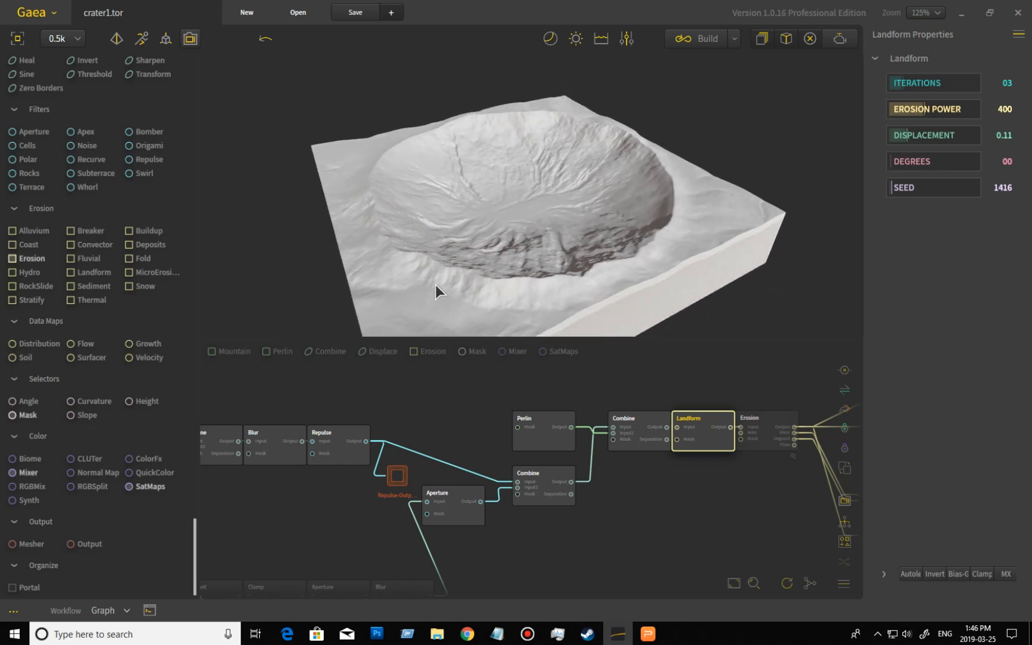
{"action": "left_click", "coordinate": [644, 434]}
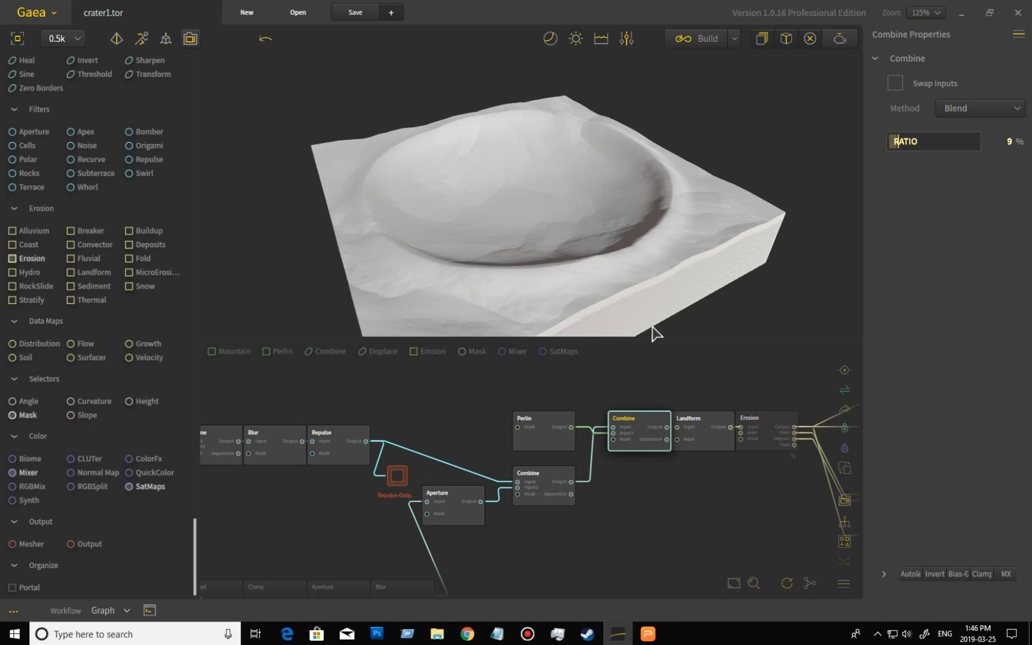
{"action": "left_click", "coordinate": [703, 424]}
{"action": "left_click_drag", "start_coordinate": [684, 267], "coordinate": [325, 305]}
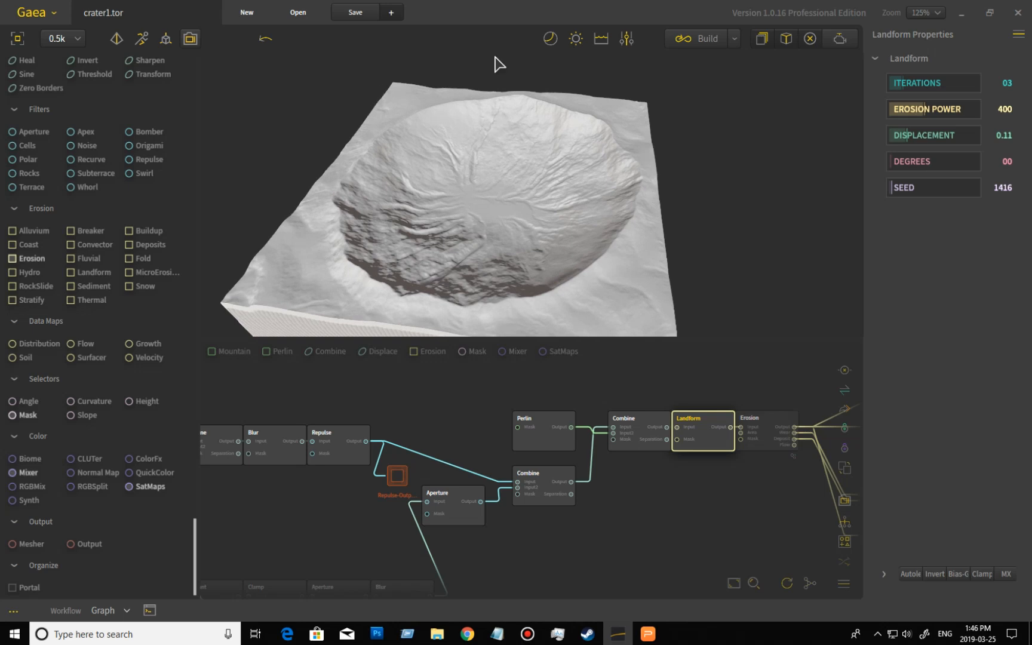
{"action": "mouse_move", "coordinate": [521, 234]}
{"action": "left_mouse_down"}
{"action": "mouse_move", "coordinate": [620, 234]}
{"action": "mouse_move", "coordinate": [610, 247]}
{"action": "mouse_move", "coordinate": [529, 247]}
{"action": "left_mouse_up"}
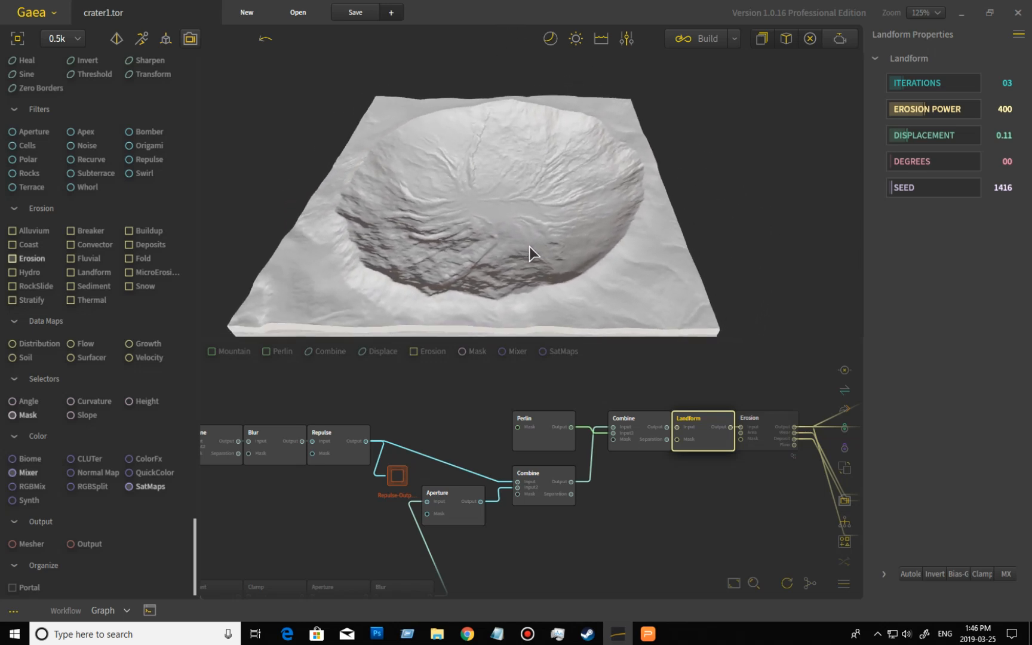
- Preview the Erosion node's output and orbit around the eroded crater
{"action": "left_click", "coordinate": [771, 423]}
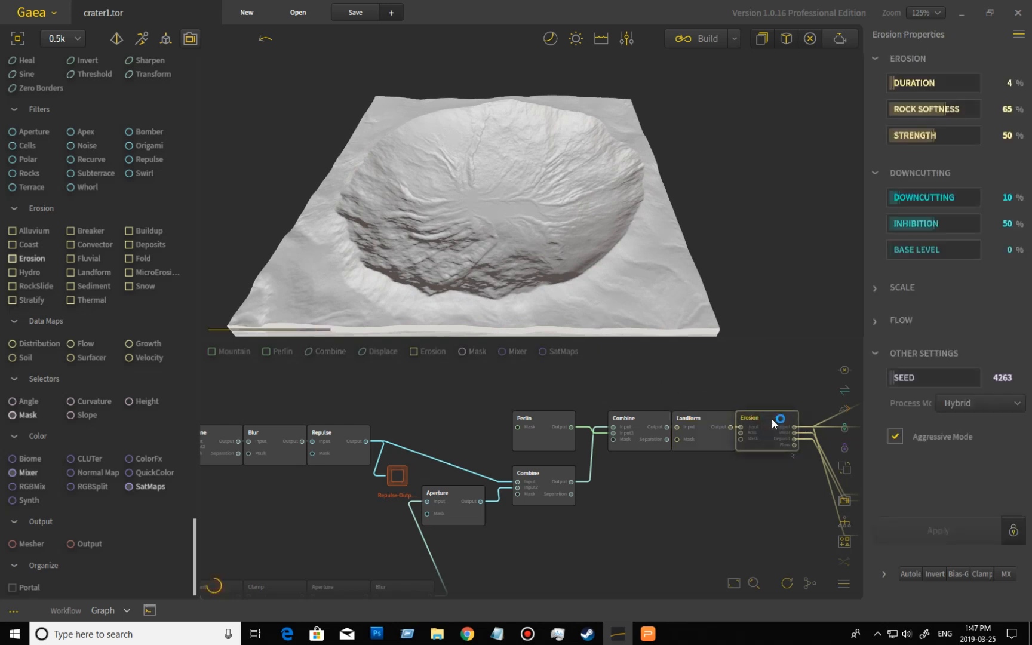
{"action": "mouse_move", "coordinate": [604, 282]}
{"action": "left_mouse_down"}
{"action": "mouse_move", "coordinate": [545, 278]}
{"action": "mouse_move", "coordinate": [622, 291]}
{"action": "mouse_move", "coordinate": [614, 283]}
{"action": "left_mouse_up"}
{"action": "scroll", "coordinate": [614, 283], "scroll_direction": "up", "scroll_amount": 3}
{"action": "left_click_drag", "start_coordinate": [553, 272], "coordinate": [824, 182]}
{"action": "left_click_drag", "start_coordinate": [758, 216], "coordinate": [649, 237]}
- Pan through the node graph to locate the chain that begins with the Gradient node
{"action": "left_click_drag", "start_coordinate": [779, 387], "coordinate": [357, 411]}
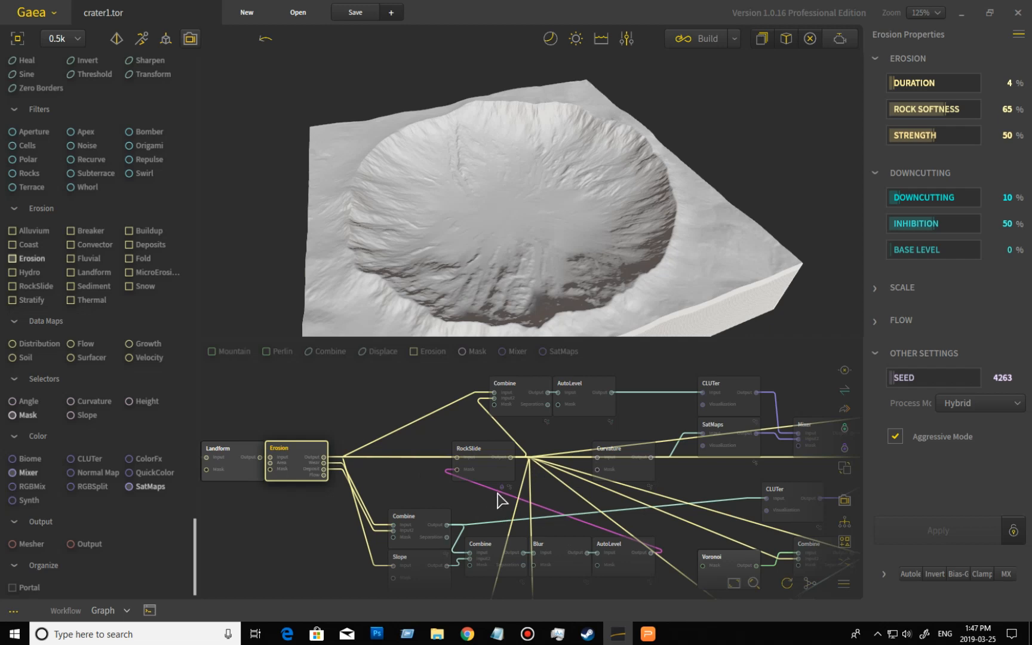
{"action": "left_click_drag", "start_coordinate": [326, 546], "coordinate": [554, 489]}
{"action": "left_click_drag", "start_coordinate": [350, 548], "coordinate": [562, 457]}
{"action": "left_click_drag", "start_coordinate": [399, 529], "coordinate": [577, 500]}
{"action": "left_click_drag", "start_coordinate": [497, 517], "coordinate": [647, 479]}
{"action": "left_click_drag", "start_coordinate": [482, 536], "coordinate": [557, 412]}
{"action": "left_click_drag", "start_coordinate": [508, 510], "coordinate": [527, 420]}
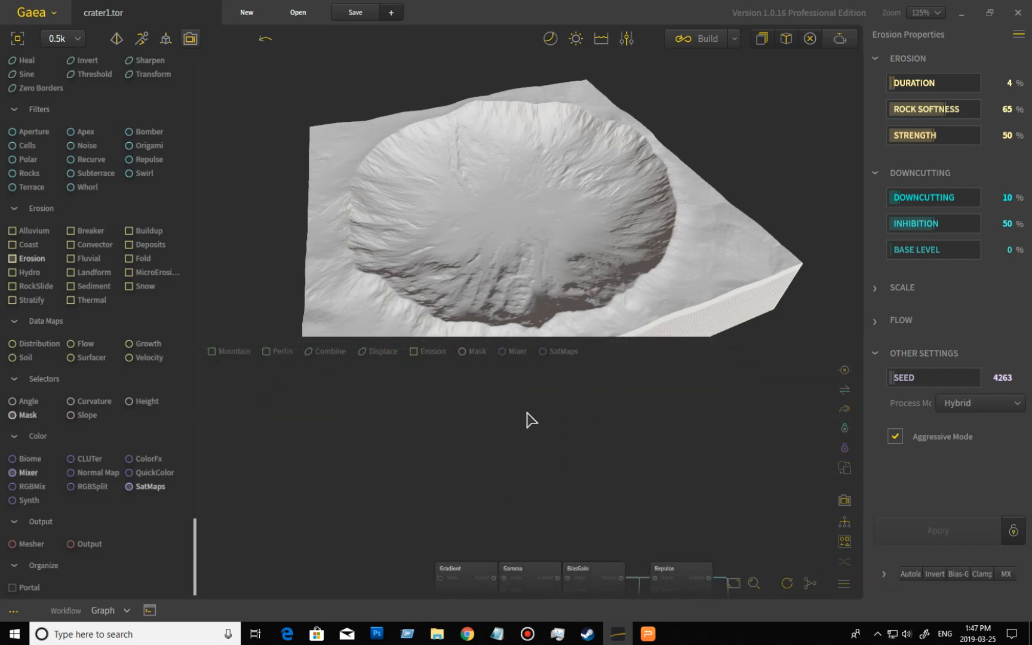
{"action": "left_click_drag", "start_coordinate": [557, 491], "coordinate": [472, 412]}
{"action": "middle_click_drag", "start_coordinate": [472, 413], "coordinate": [454, 413]}
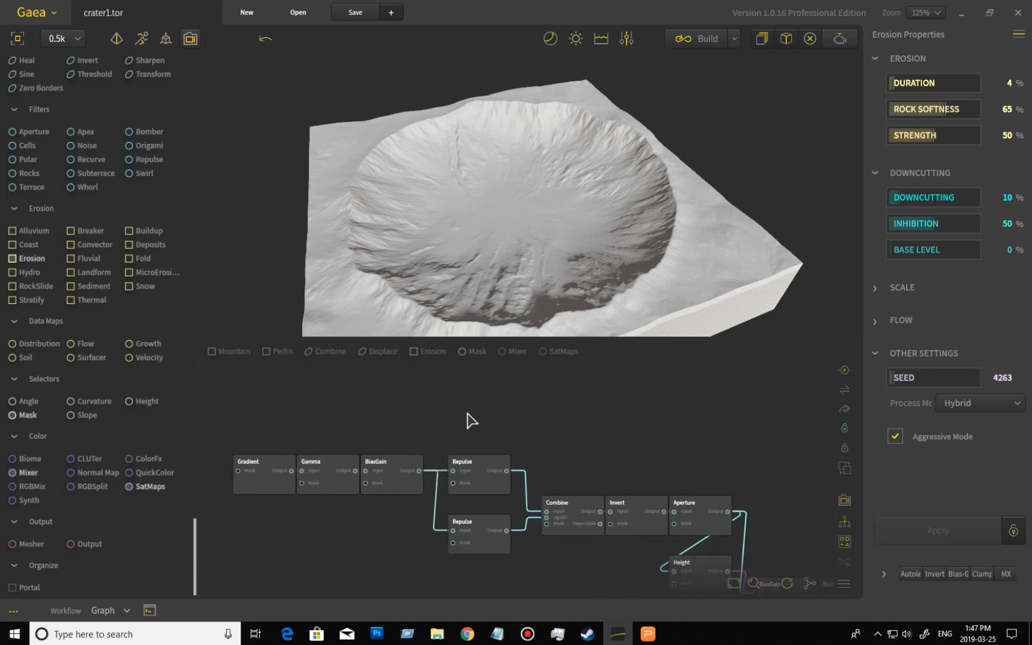
- Preview the radial Gradient node's output
{"action": "left_click", "coordinate": [269, 495]}
{"action": "key", "text": "ctrl+a"}
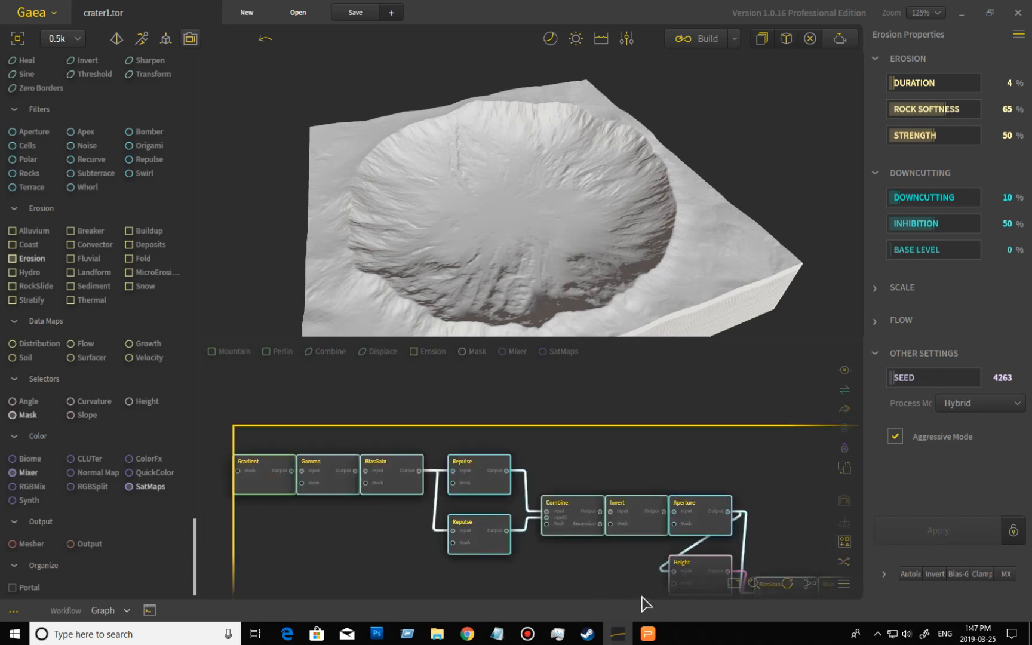
{"action": "left_click", "coordinate": [257, 490]}
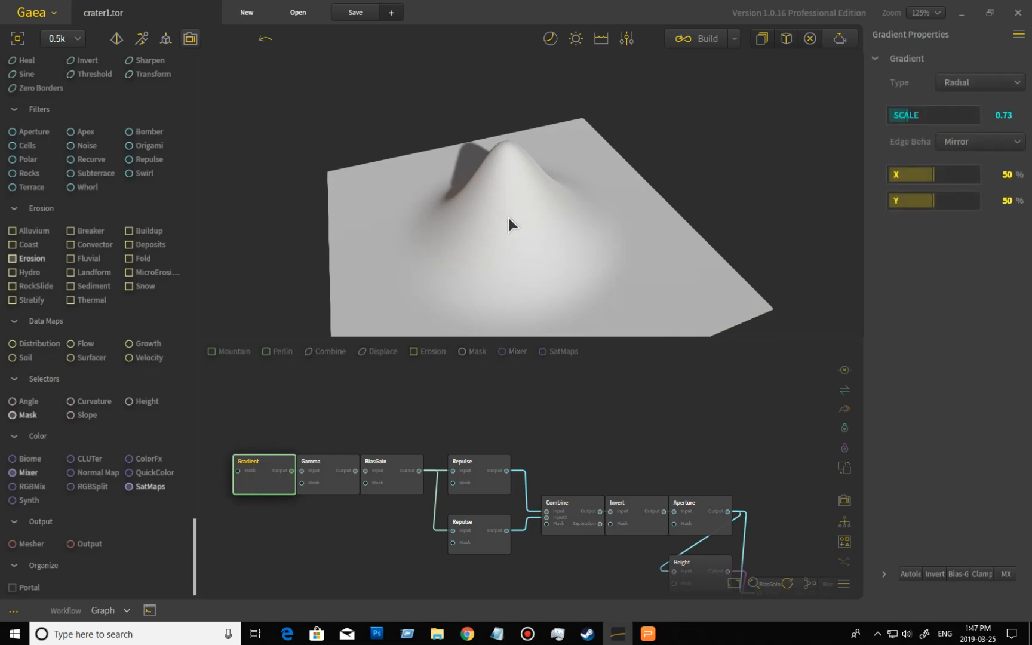
- Preview the Gamma node's output and orbit around the cone shape
{"action": "key", "text": "ctrl+a"}
{"action": "left_click", "coordinate": [335, 488]}
{"action": "left_click_drag", "start_coordinate": [610, 202], "coordinate": [508, 362]}
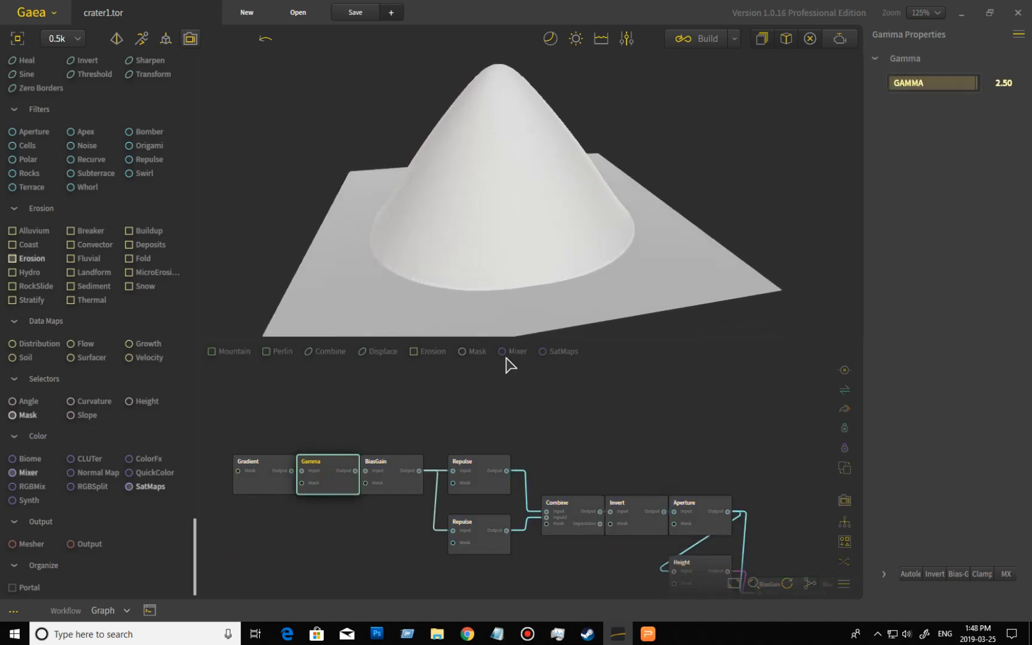
- Preview the BiasGain node's output and orbit around the flattened mound
{"action": "key", "text": "ctrl+a"}
{"action": "left_click", "coordinate": [412, 494]}
{"action": "left_click_drag", "start_coordinate": [660, 226], "coordinate": [648, 251]}
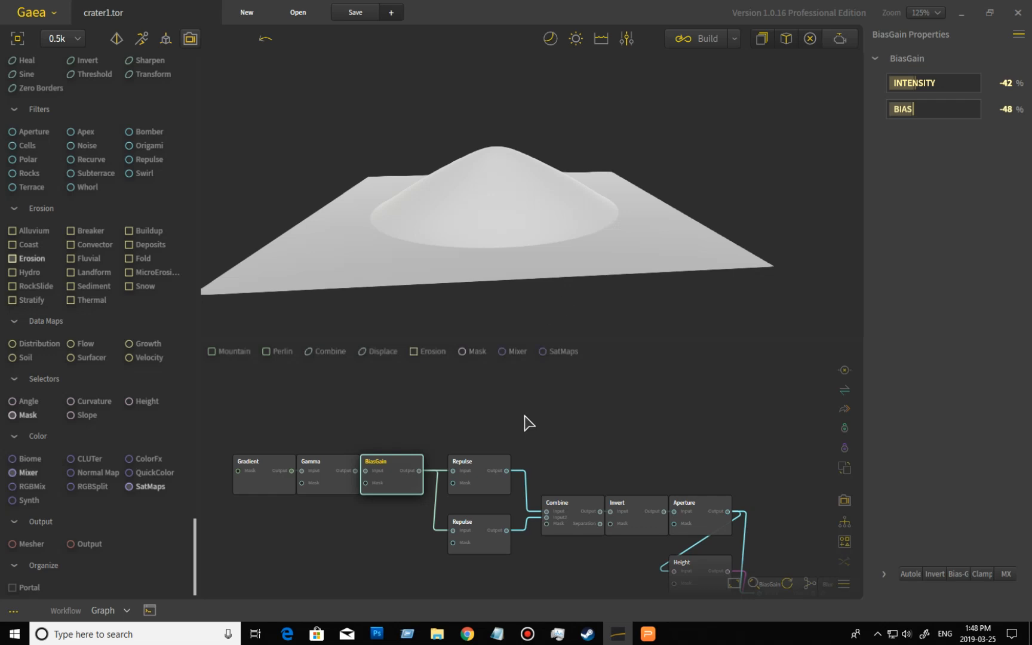
- Preview the upper and lower Repulse nodes in turn to compare their outputs
{"action": "key", "text": "ctrl+a"}
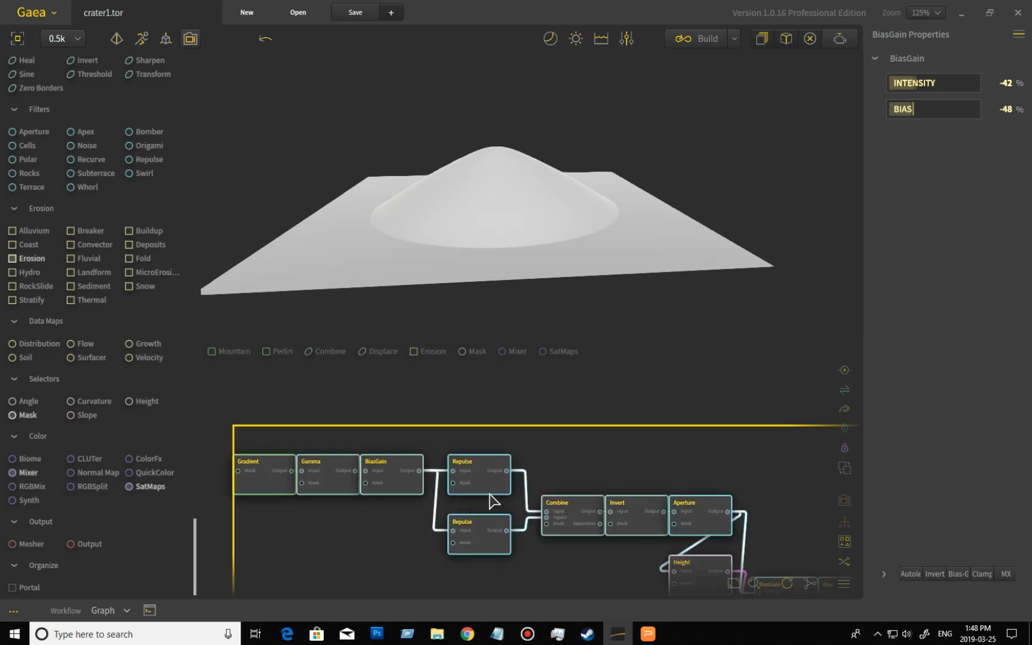
{"action": "left_click", "coordinate": [490, 499]}
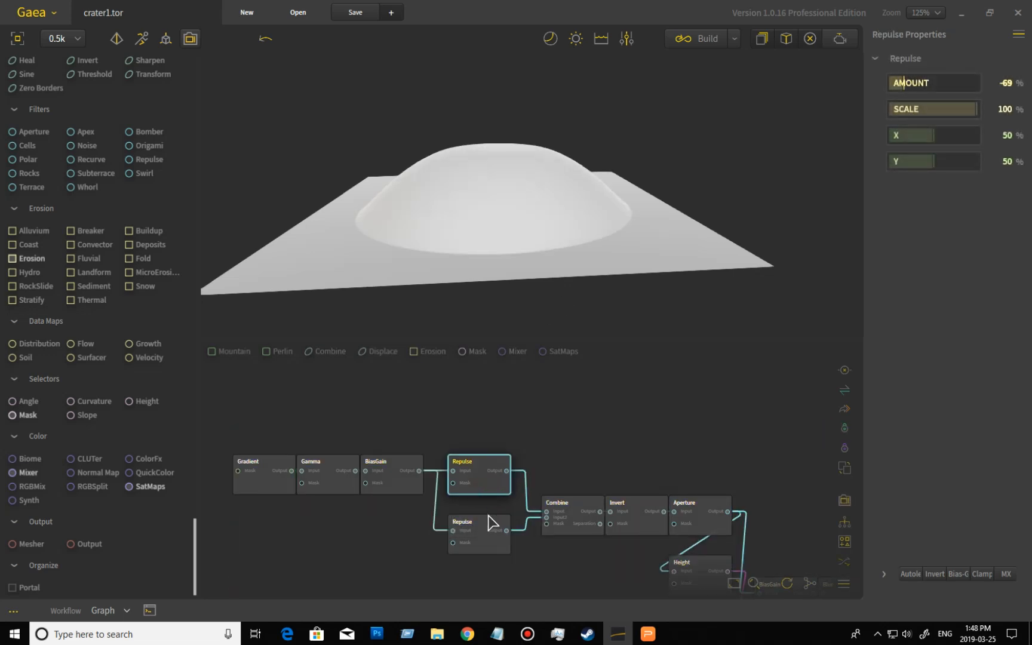
{"action": "key", "text": "ctrl+a"}
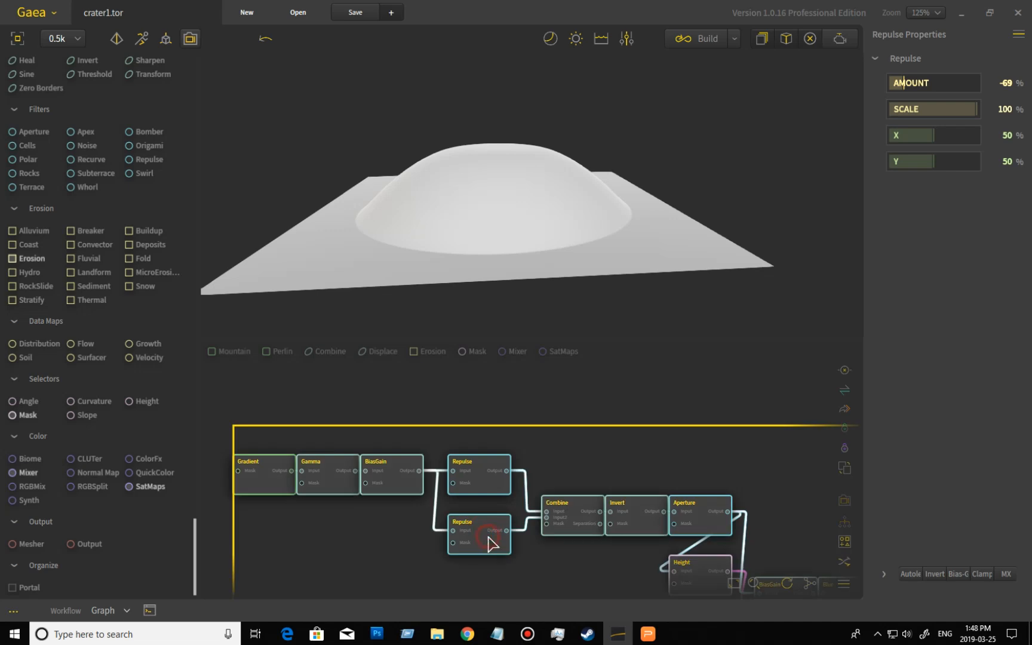
{"action": "left_click", "coordinate": [491, 542]}
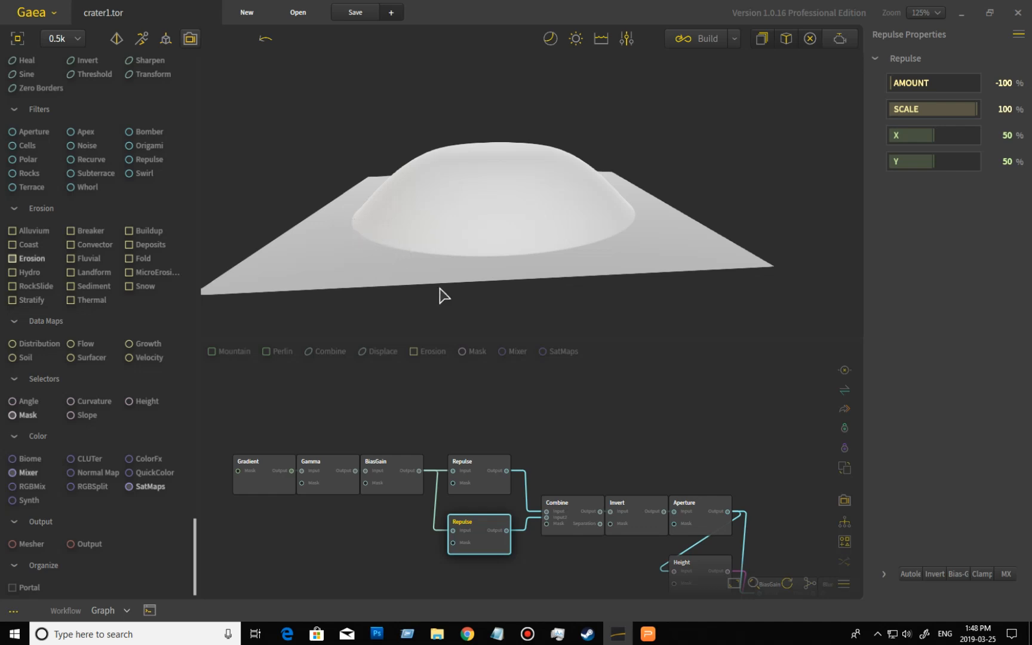
{"action": "key", "text": "ctrl+a"}
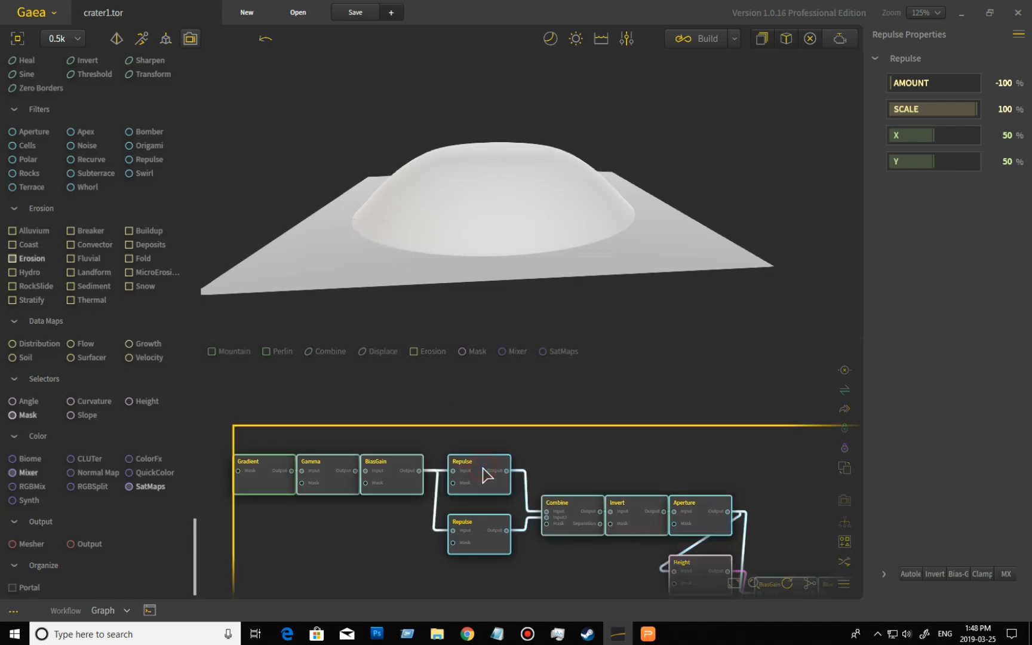
{"action": "left_click", "coordinate": [485, 476]}
{"action": "left_click", "coordinate": [483, 533]}
{"action": "left_click", "coordinate": [488, 537]}
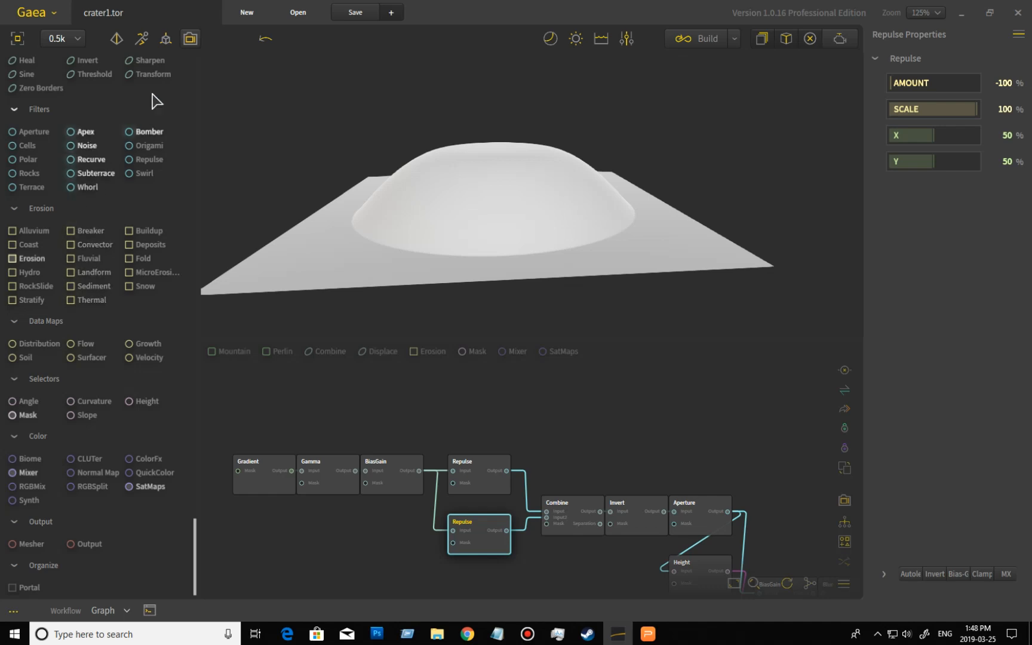
- Add a Transform node to the graph, fed by the upper Repulse node's output
{"action": "left_click_drag", "start_coordinate": [142, 77], "coordinate": [499, 470]}
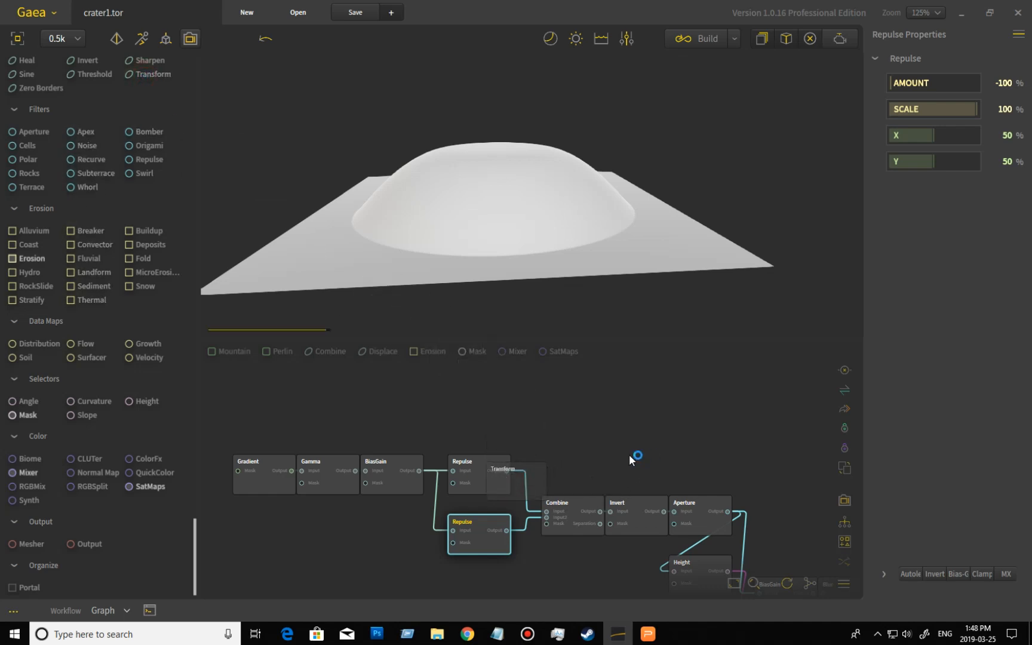
{"action": "left_click_drag", "start_coordinate": [587, 512], "coordinate": [591, 448]}
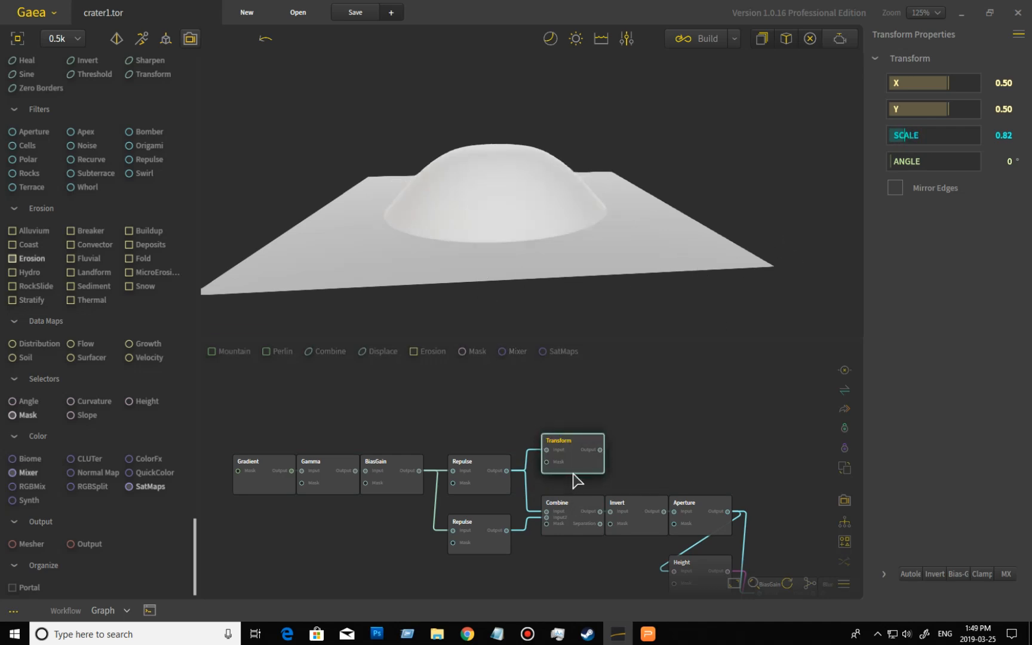
{"action": "left_click_drag", "start_coordinate": [582, 467], "coordinate": [583, 447]}
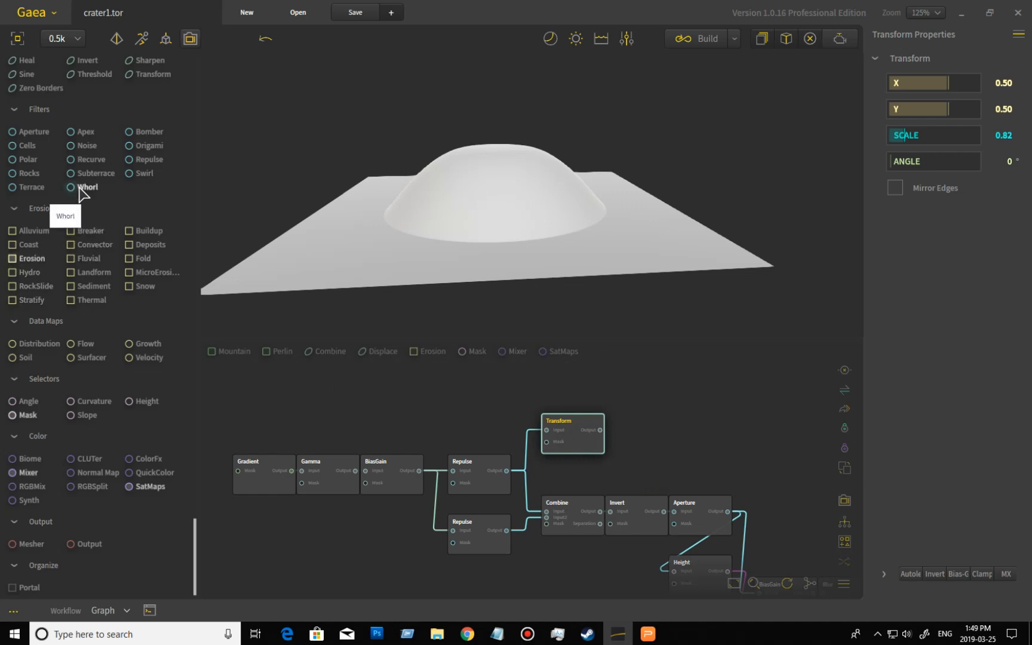
- Insert an Invert node between the upper Repulse node and the Transform node, and preview the inverted bowl
{"action": "scroll", "coordinate": [118, 212], "scroll_direction": "up", "scroll_amount": 2}
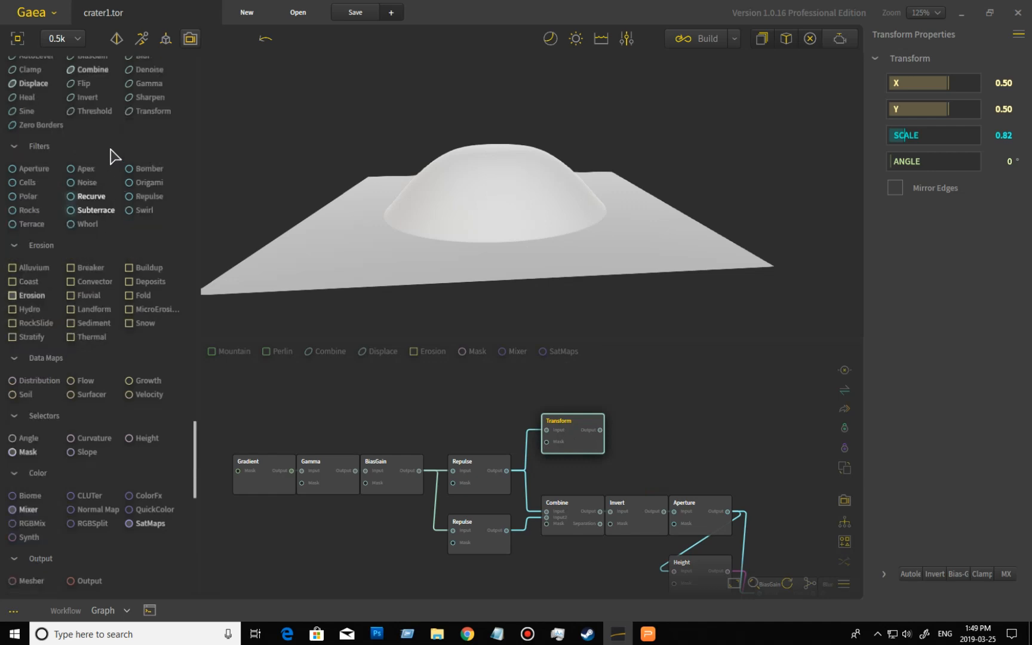
{"action": "left_click_drag", "start_coordinate": [87, 97], "coordinate": [505, 468]}
{"action": "left_click_drag", "start_coordinate": [595, 482], "coordinate": [666, 443]}
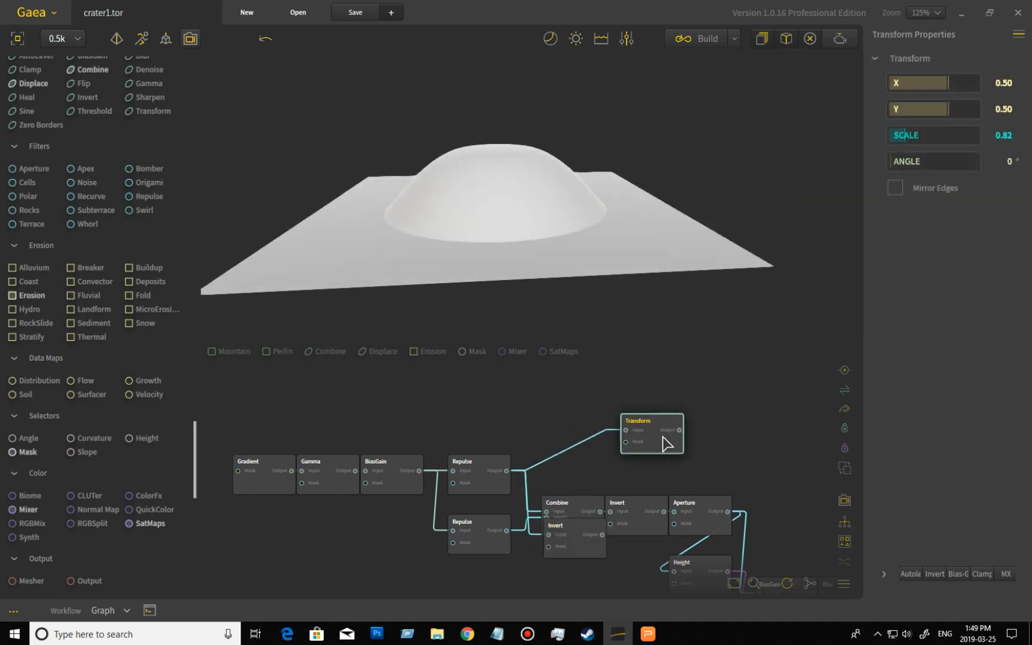
{"action": "left_click_drag", "start_coordinate": [581, 552], "coordinate": [625, 430]}
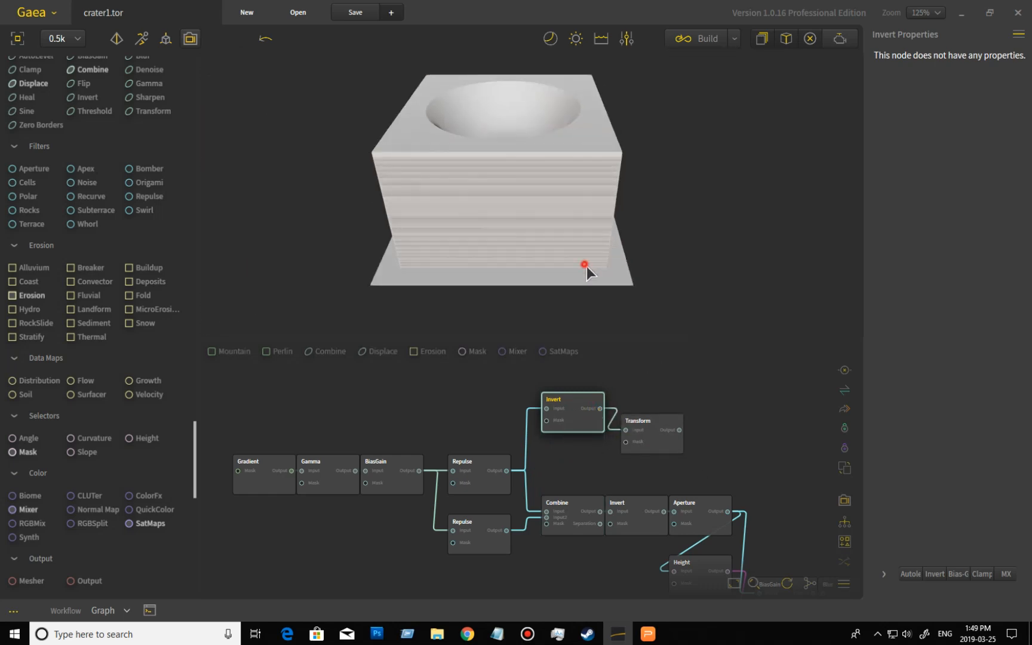
{"action": "left_click_drag", "start_coordinate": [586, 266], "coordinate": [643, 222]}
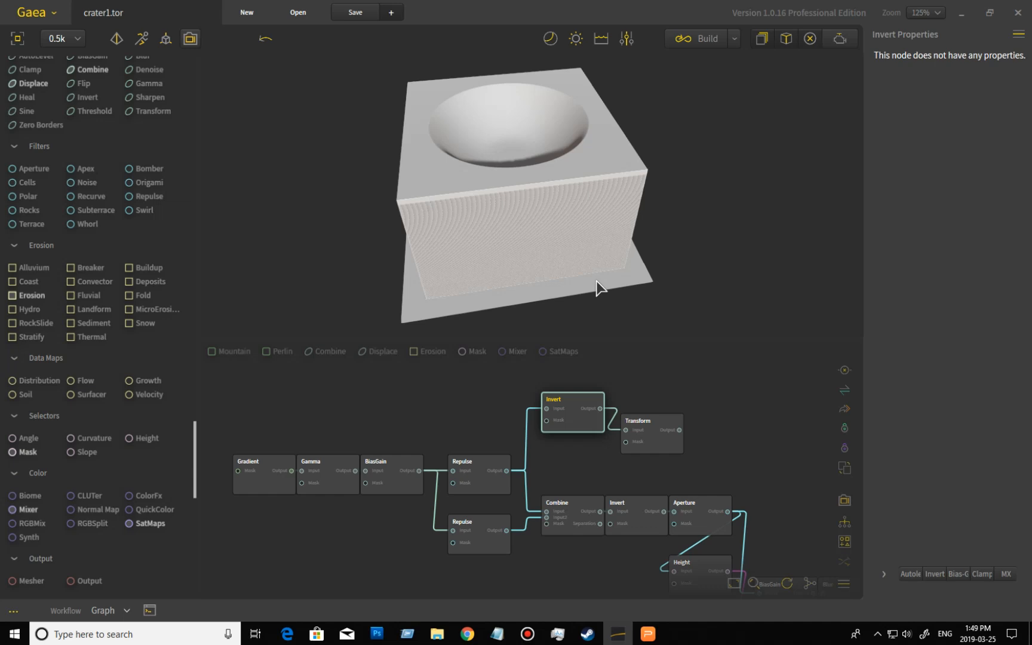
- Enable Mirror Edges on the Transform node and place the node beside the Invert node
{"action": "left_click", "coordinate": [663, 441]}
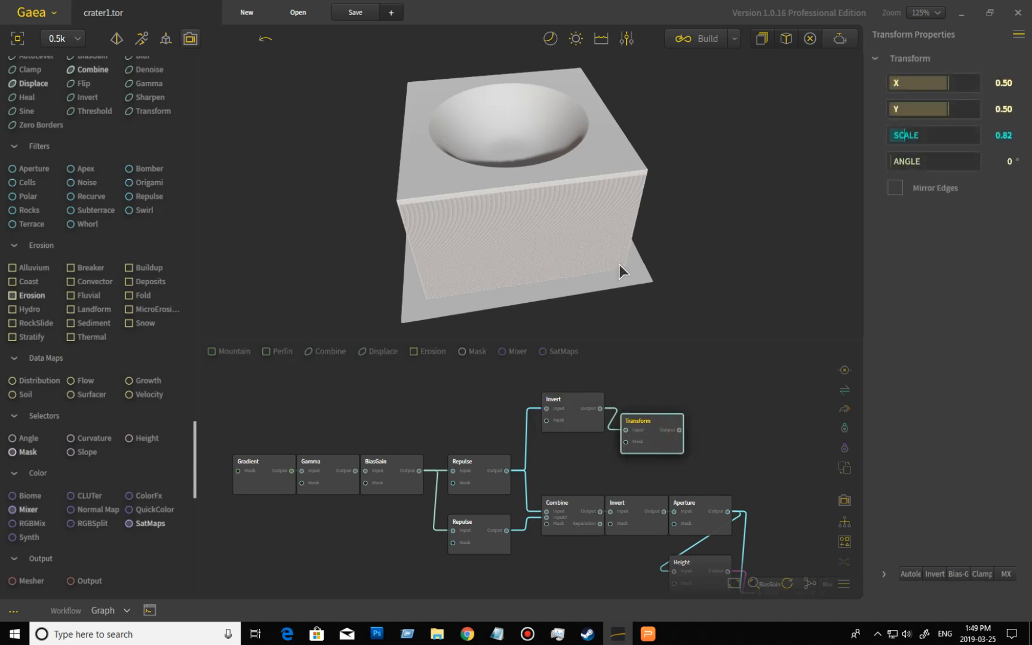
{"action": "left_click", "coordinate": [896, 191]}
{"action": "left_click_drag", "start_coordinate": [730, 289], "coordinate": [604, 220]}
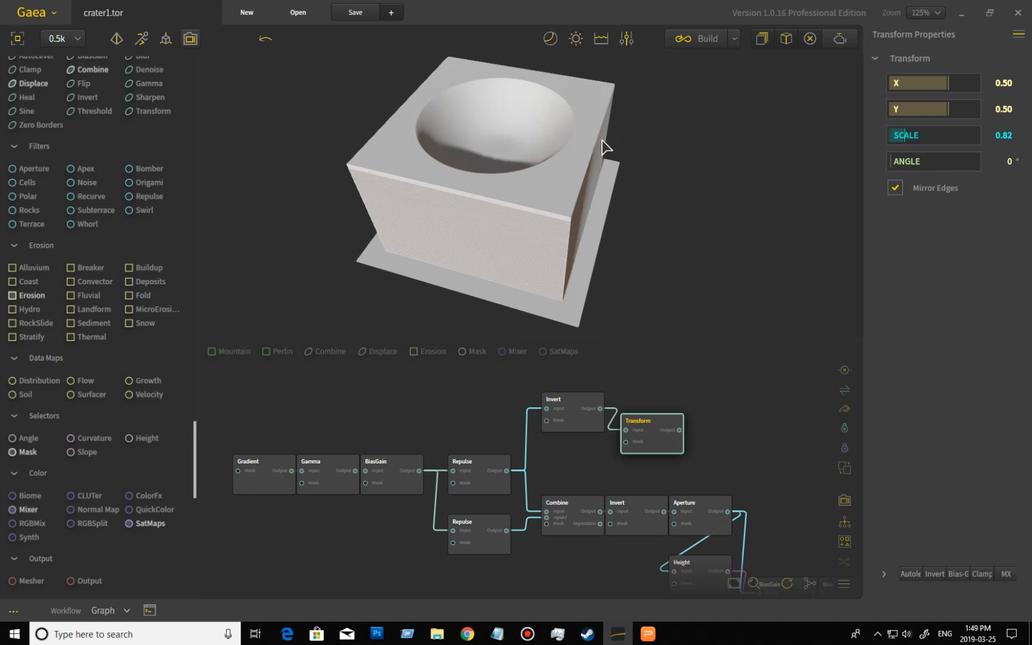
{"action": "left_click_drag", "start_coordinate": [684, 262], "coordinate": [730, 286]}
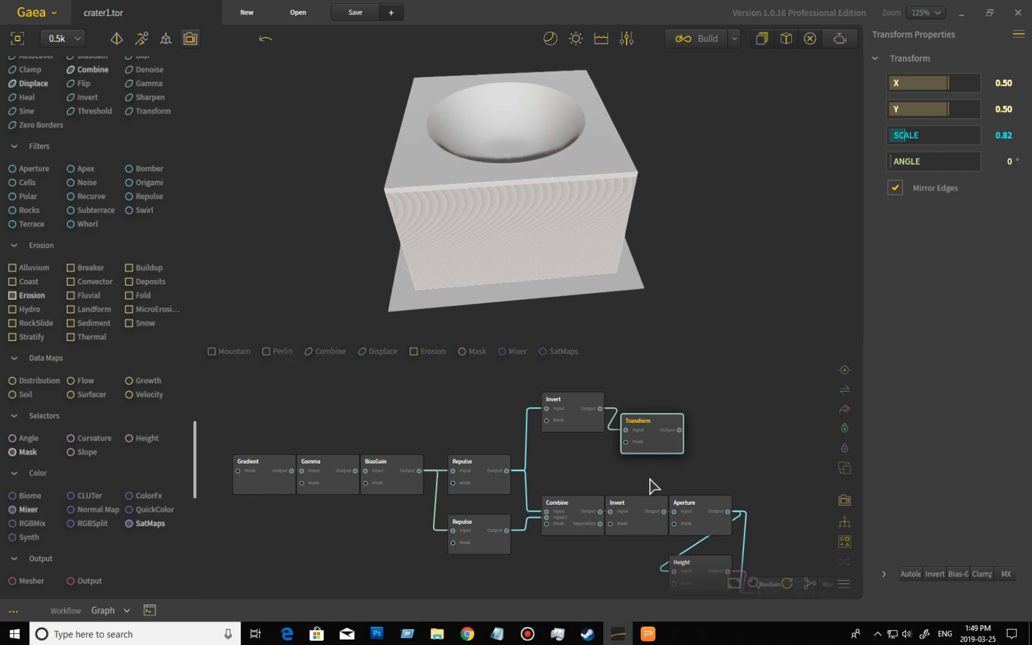
{"action": "left_click_drag", "start_coordinate": [649, 449], "coordinate": [636, 427]}
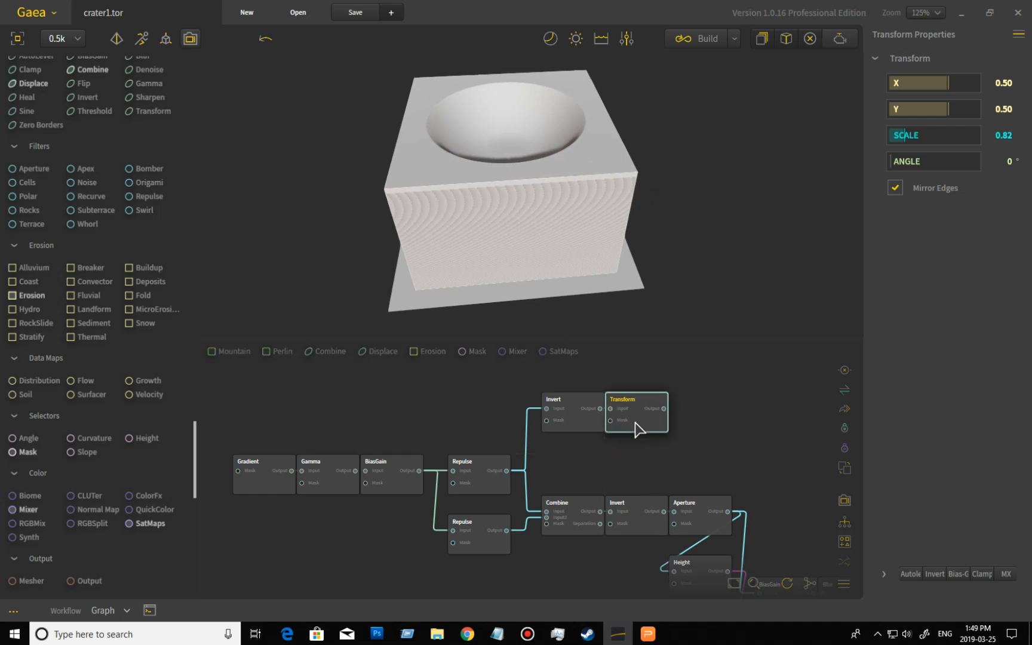
- Delete the newly added Invert and Transform nodes from the graph
{"action": "left_click_drag", "start_coordinate": [688, 471], "coordinate": [524, 375]}
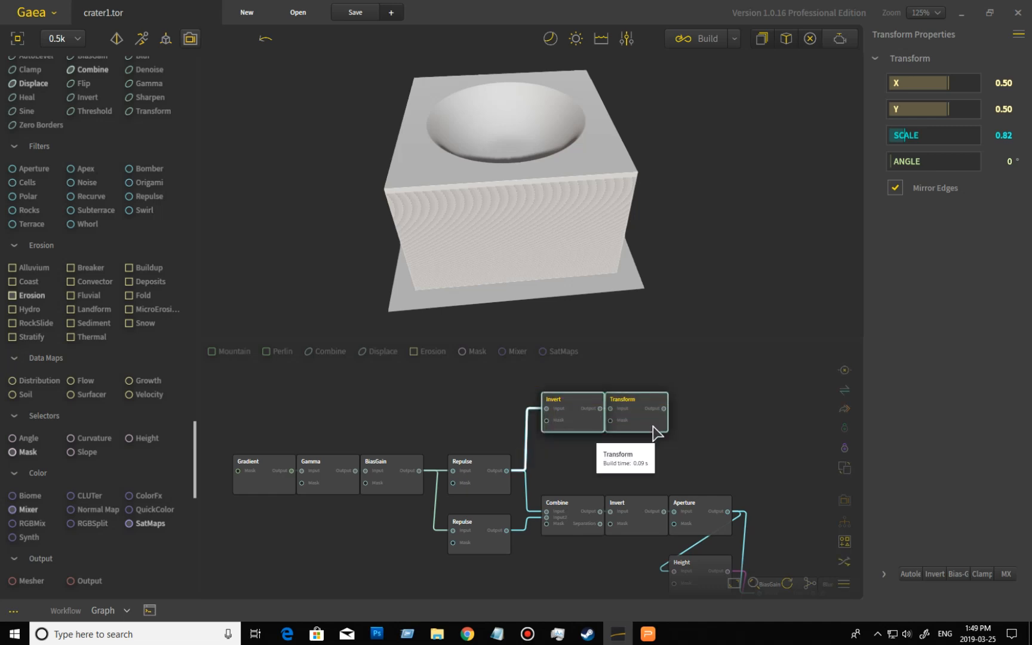
{"action": "key", "text": "Delete"}
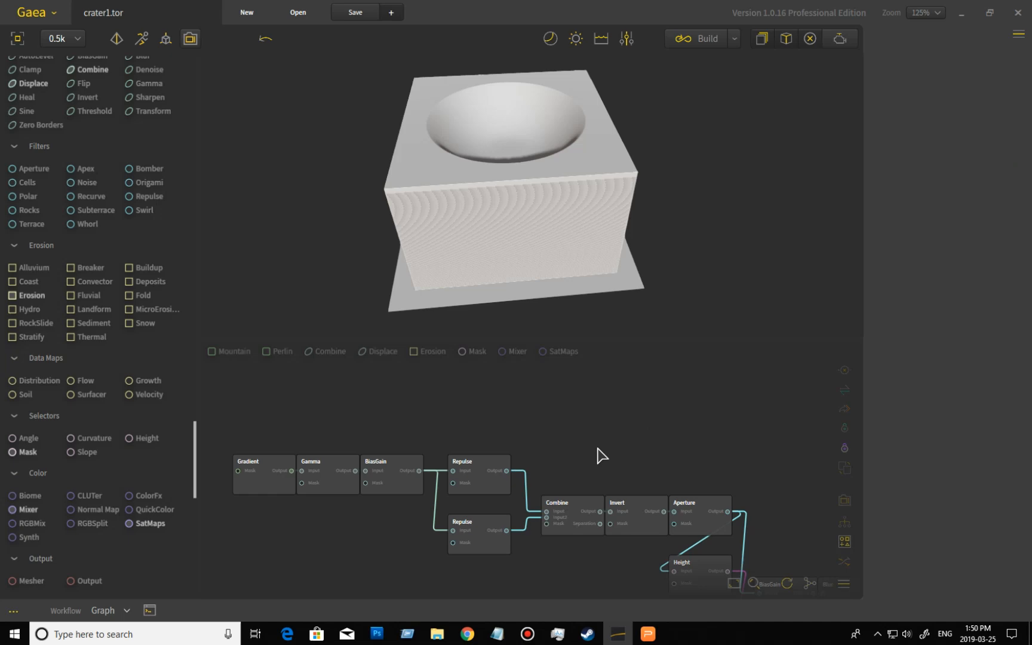
- Preview the Repulse node and then the Combine node, orbiting to inspect the combined dome shape
{"action": "key", "text": "ctrl+a"}
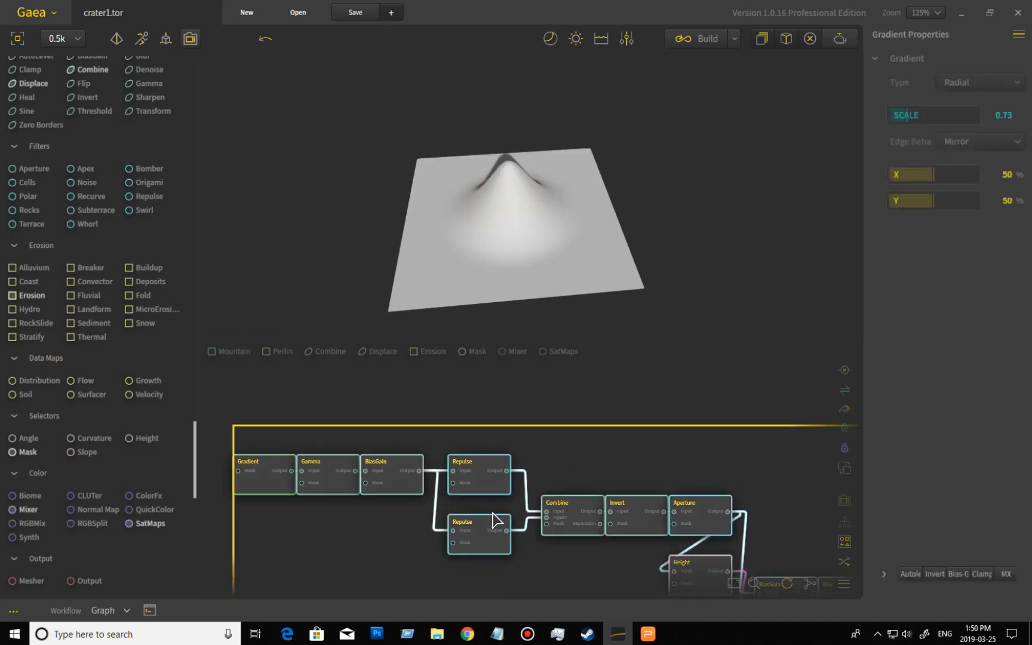
{"action": "left_click", "coordinate": [489, 540]}
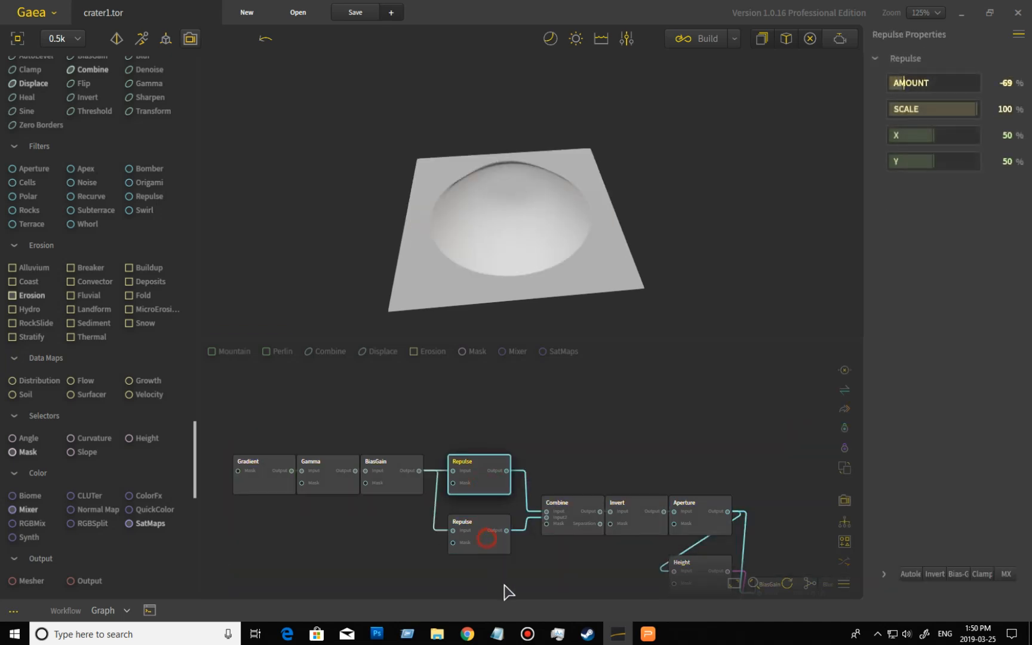
{"action": "left_click", "coordinate": [578, 523]}
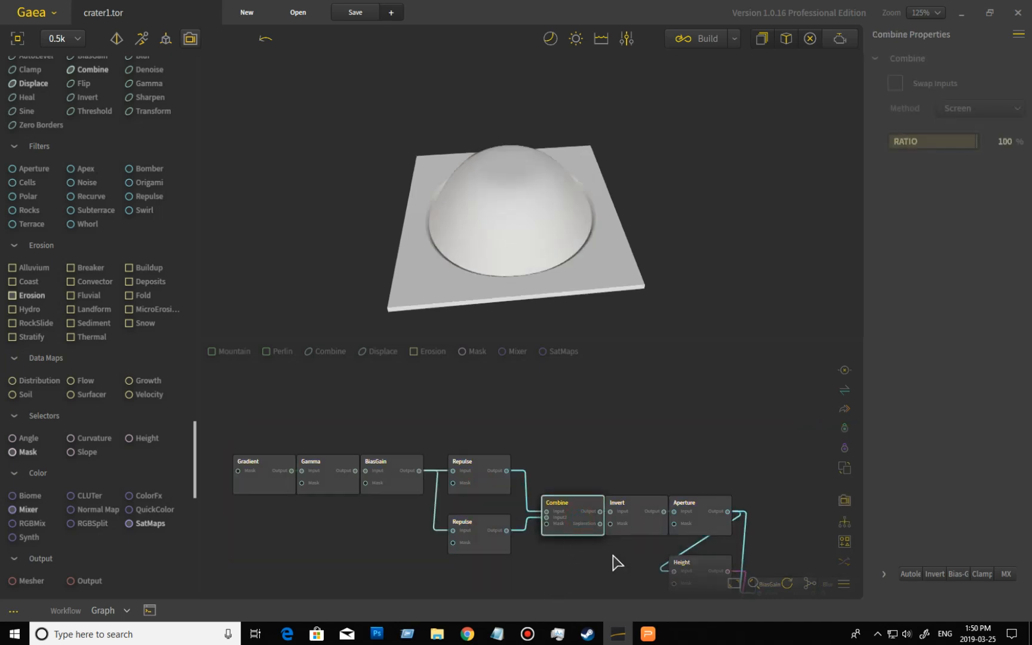
{"action": "left_click_drag", "start_coordinate": [696, 239], "coordinate": [651, 275]}
{"action": "scroll", "coordinate": [673, 258], "scroll_direction": "up", "scroll_amount": 5}
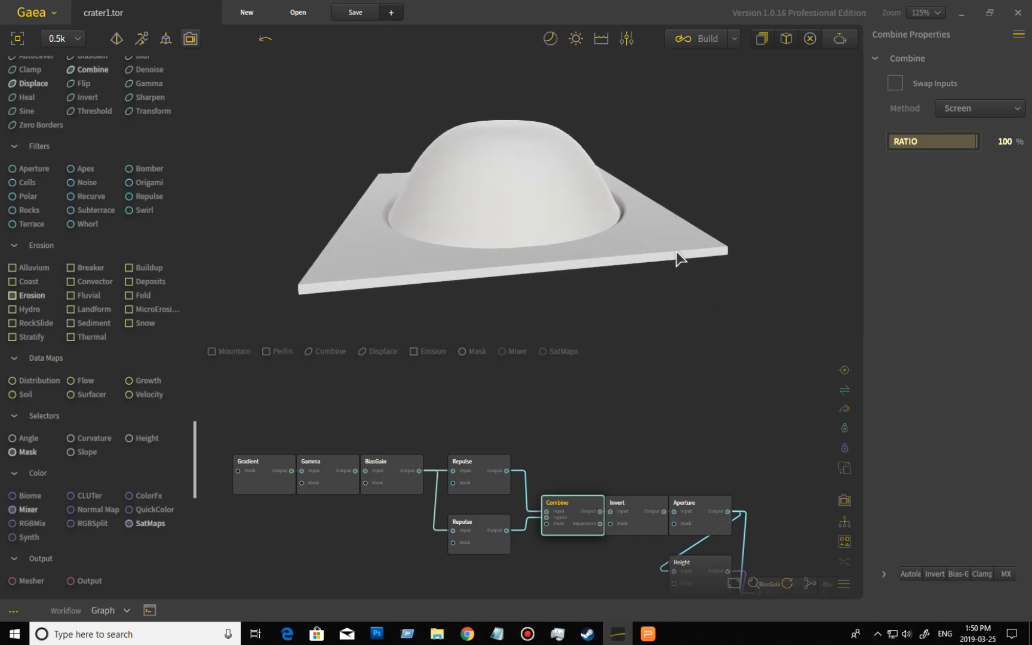
{"action": "left_click_drag", "start_coordinate": [658, 271], "coordinate": [773, 234]}
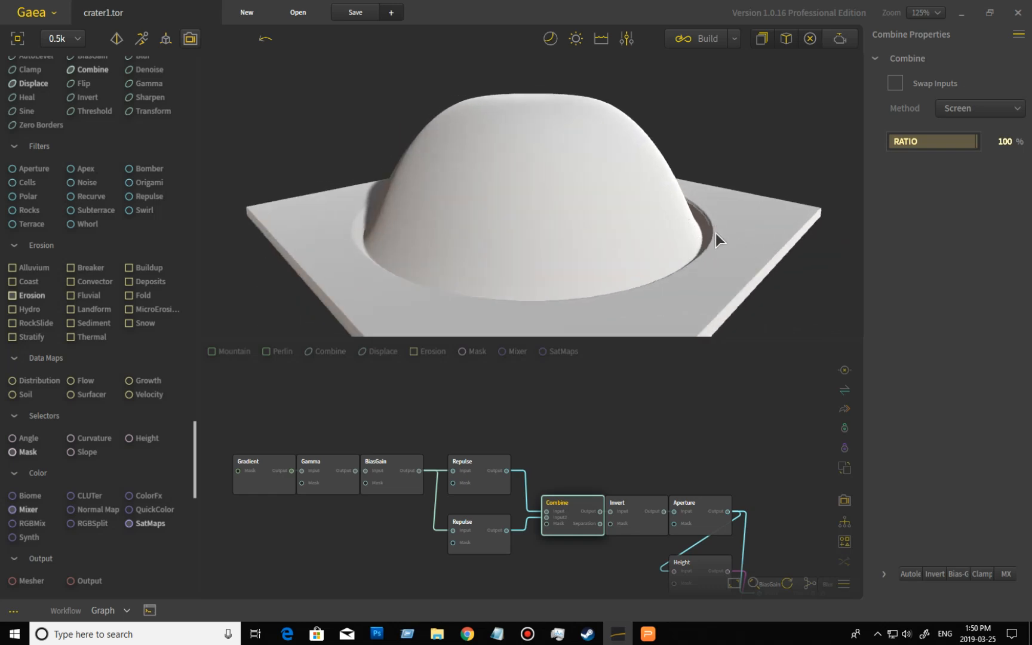
- Preview the Invert node that follows Combine and inspect the inverted crater up close
{"action": "key", "text": "ctrl+a"}
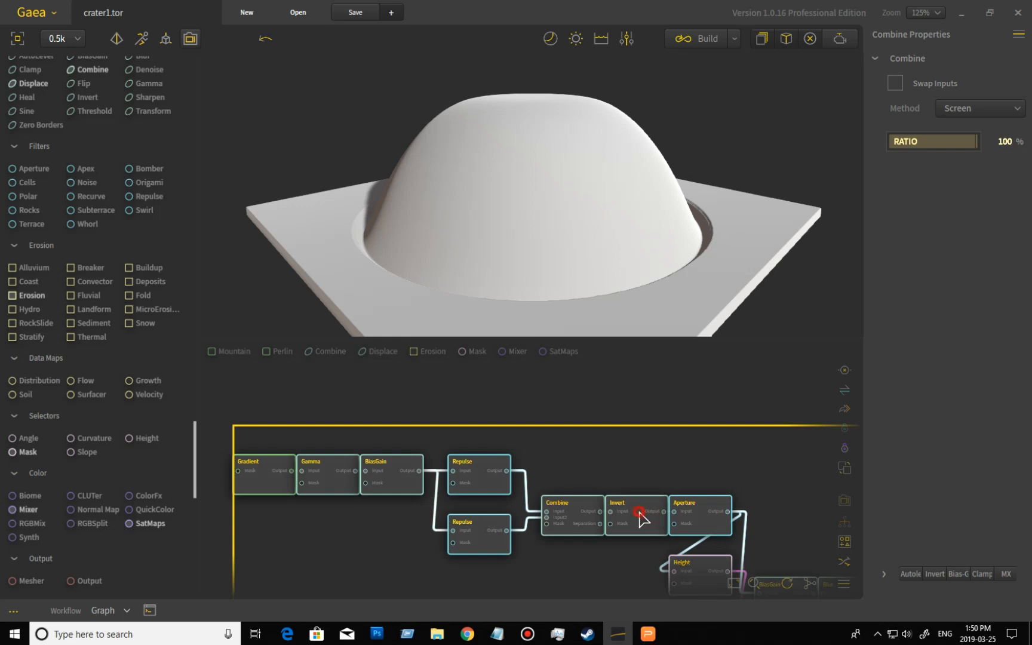
{"action": "left_click", "coordinate": [640, 513]}
{"action": "left_click_drag", "start_coordinate": [639, 251], "coordinate": [605, 178]}
{"action": "scroll", "coordinate": [591, 188], "scroll_direction": "up", "scroll_amount": 3}
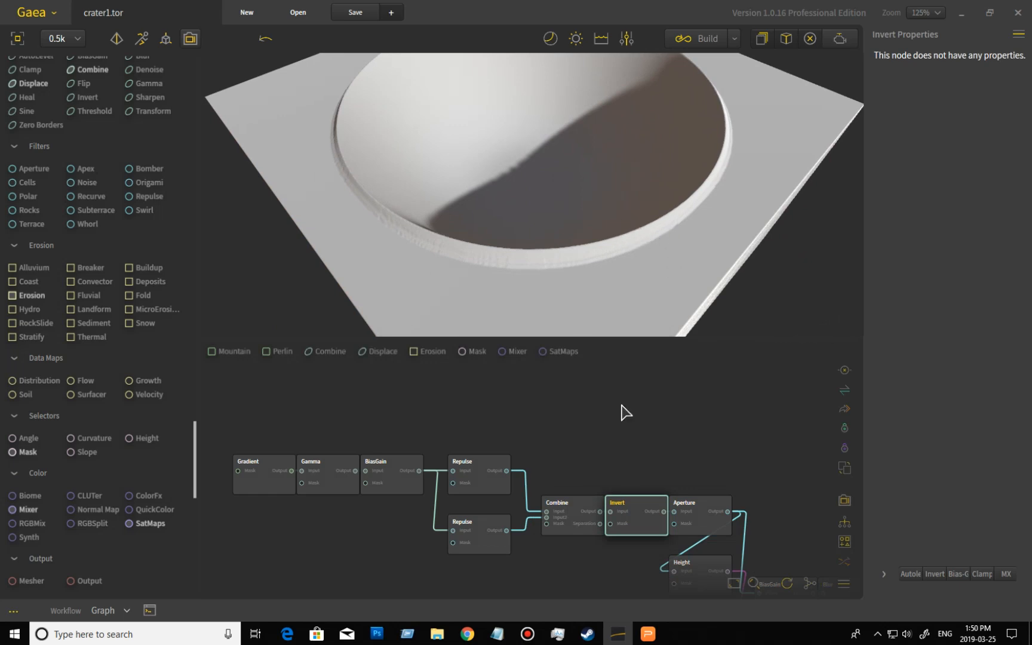
{"action": "middle_click_drag", "start_coordinate": [759, 492], "coordinate": [694, 460]}
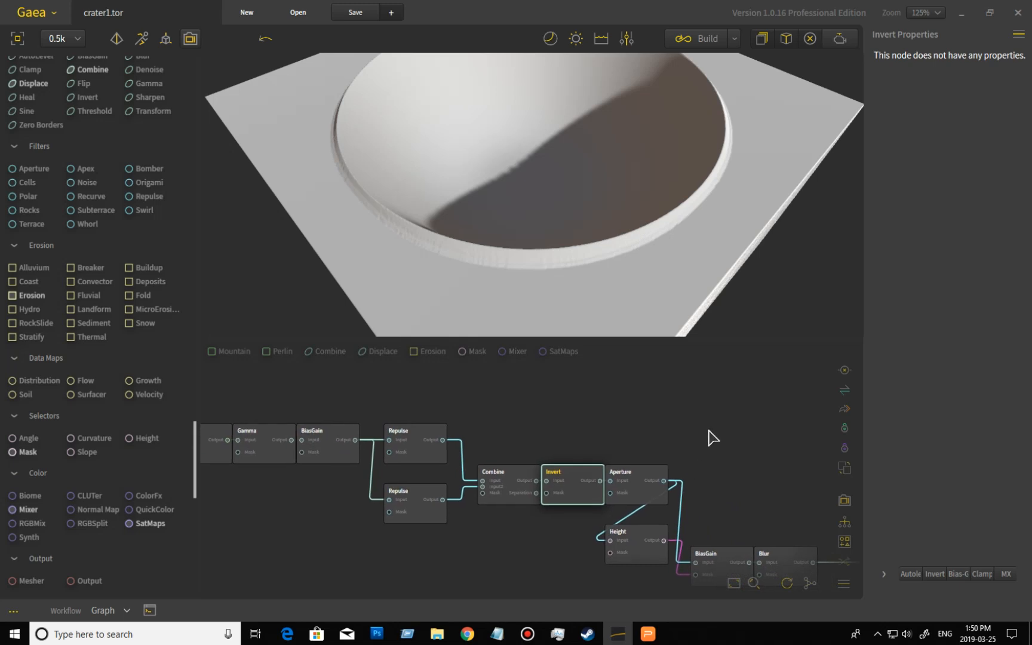
- Preview the Aperture node and then the Height node to inspect their outputs
{"action": "key", "text": "ctrl+a"}
{"action": "left_click", "coordinate": [643, 499]}
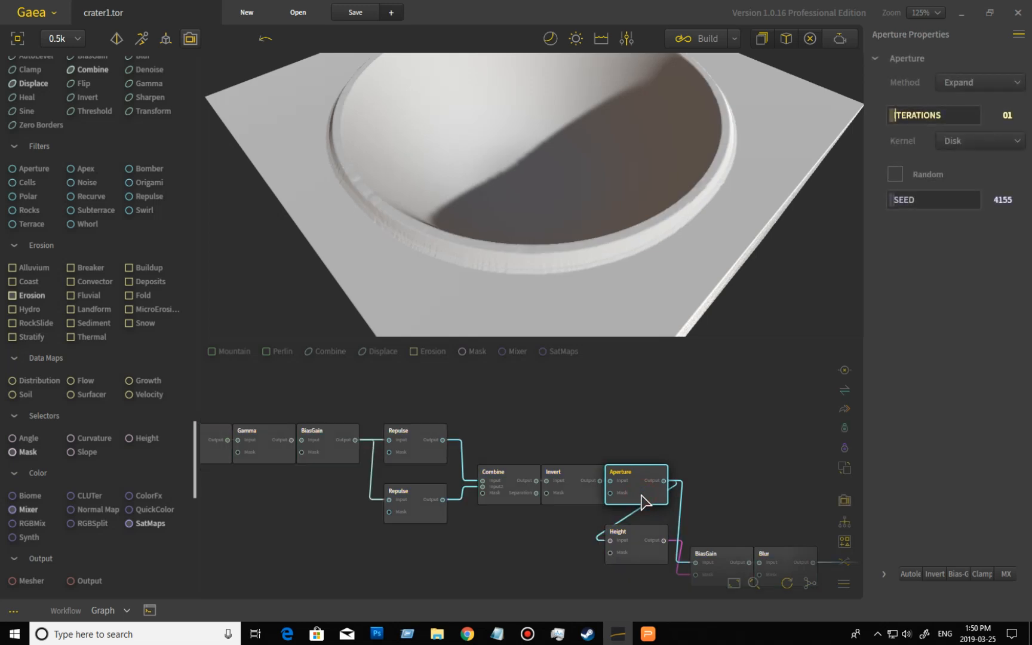
{"action": "left_click_drag", "start_coordinate": [672, 237], "coordinate": [704, 220]}
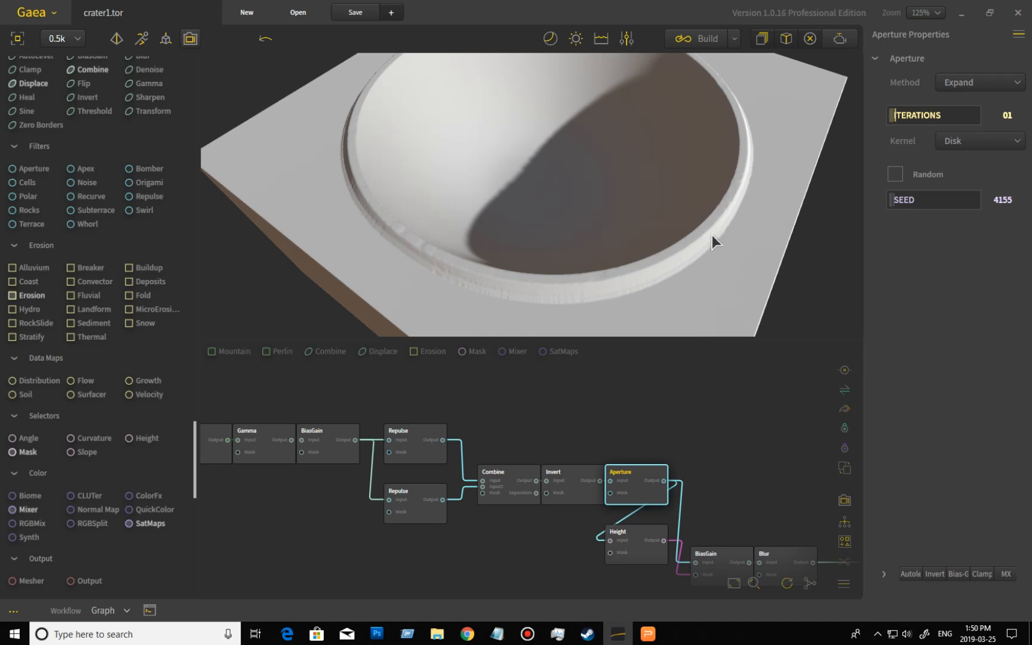
{"action": "middle_click_drag", "start_coordinate": [751, 488], "coordinate": [714, 467]}
{"action": "left_click", "coordinate": [607, 531]}
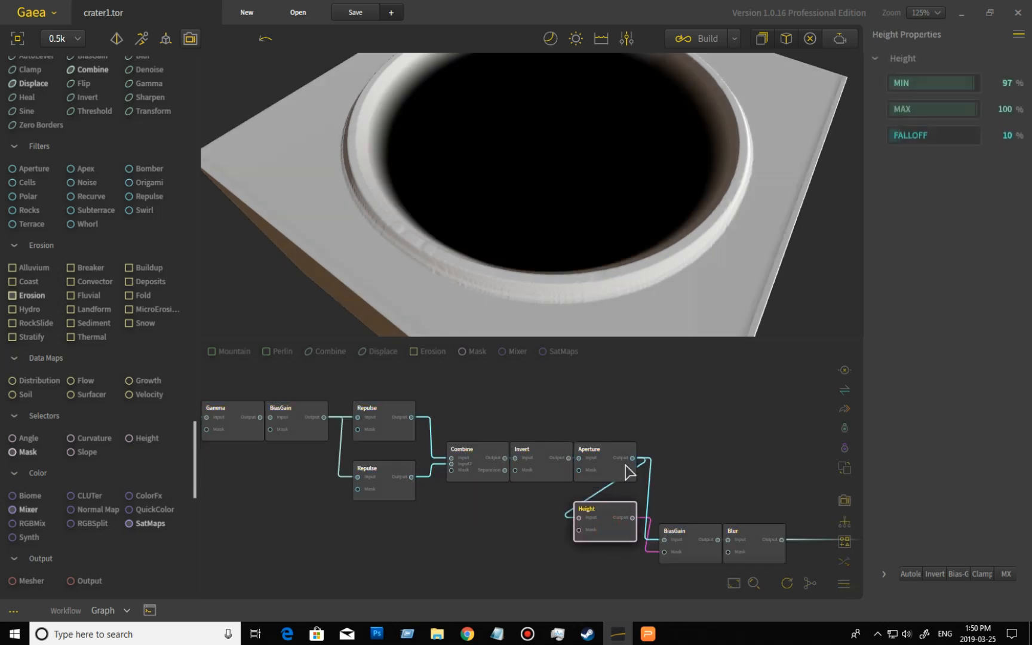
{"action": "mouse_move", "coordinate": [656, 289]}
{"action": "left_mouse_down"}
{"action": "mouse_move", "coordinate": [610, 290]}
{"action": "mouse_move", "coordinate": [596, 264]}
{"action": "left_mouse_up"}
{"action": "scroll", "coordinate": [609, 289], "scroll_direction": "down", "scroll_amount": 3}
{"action": "scroll", "coordinate": [597, 268], "scroll_direction": "up", "scroll_amount": 3}
- Compare the BiasGain node's output with the Height node's by previewing each in turn
{"action": "left_click", "coordinate": [688, 538]}
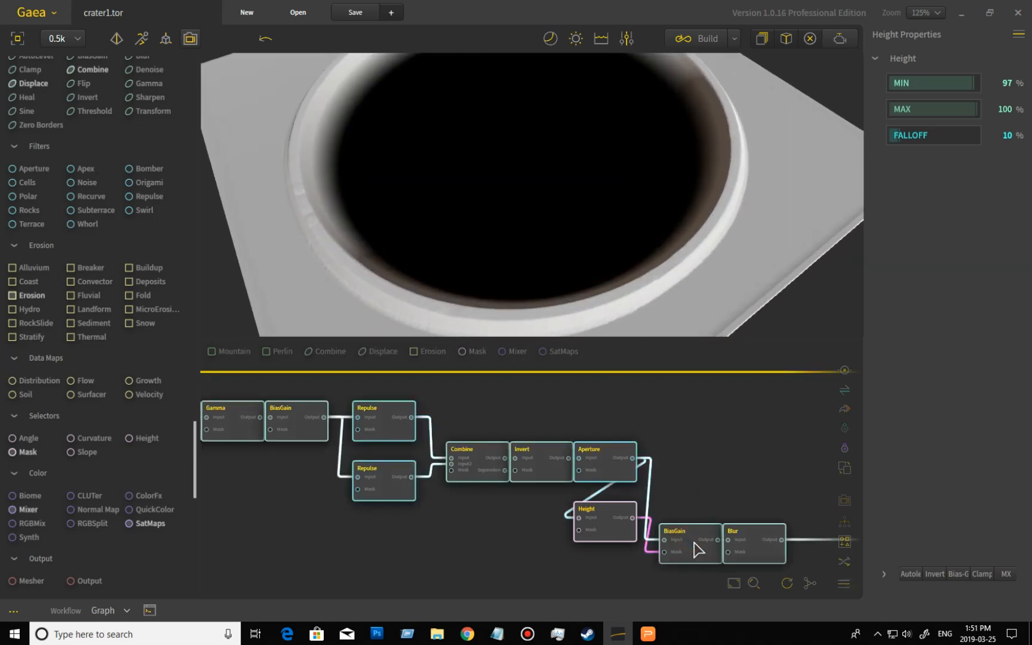
{"action": "left_click_drag", "start_coordinate": [652, 328], "coordinate": [632, 162]}
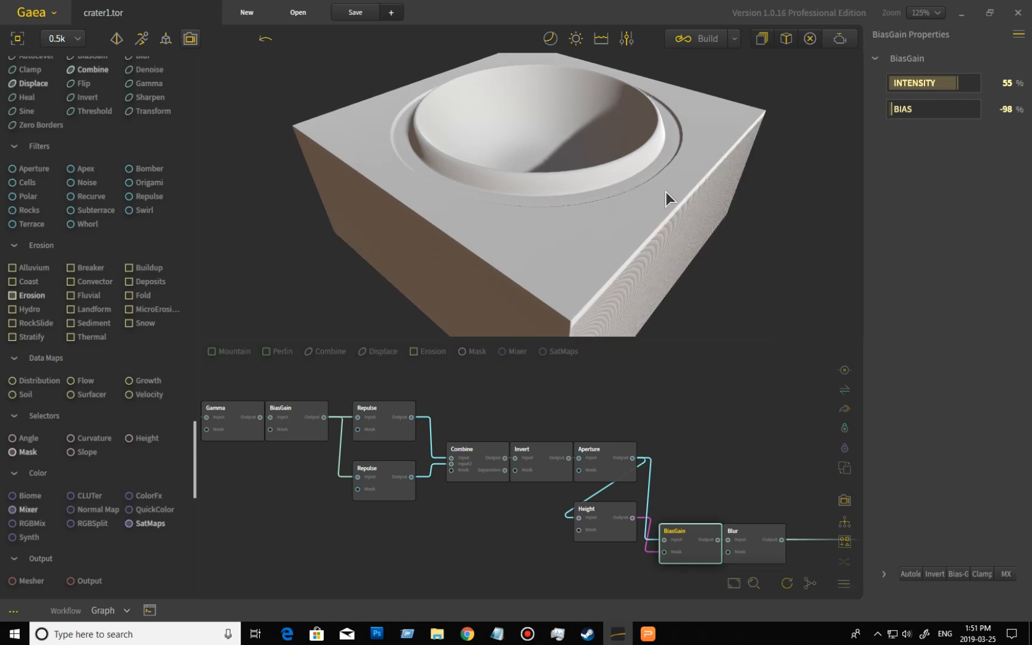
{"action": "left_click", "coordinate": [602, 529]}
{"action": "left_click", "coordinate": [610, 541]}
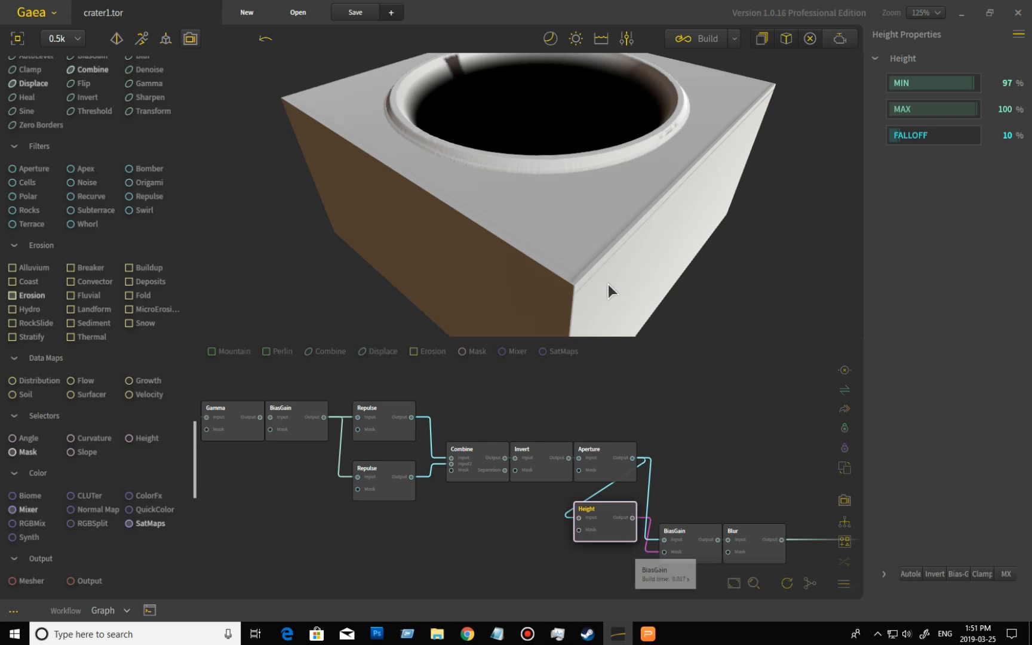
{"action": "double_click", "coordinate": [687, 543]}
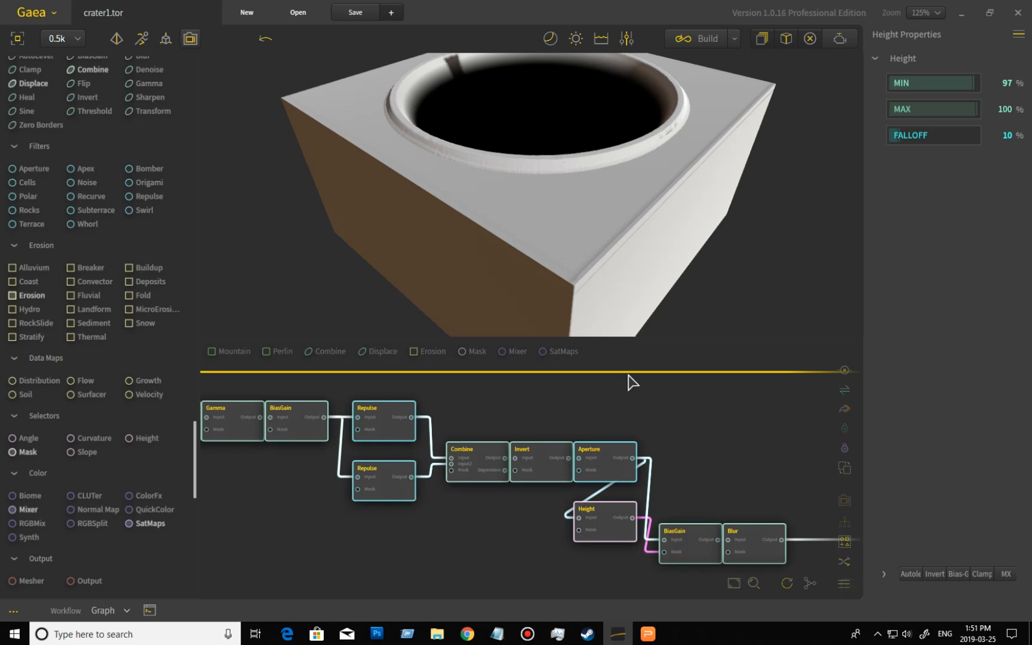
{"action": "left_click", "coordinate": [691, 555]}
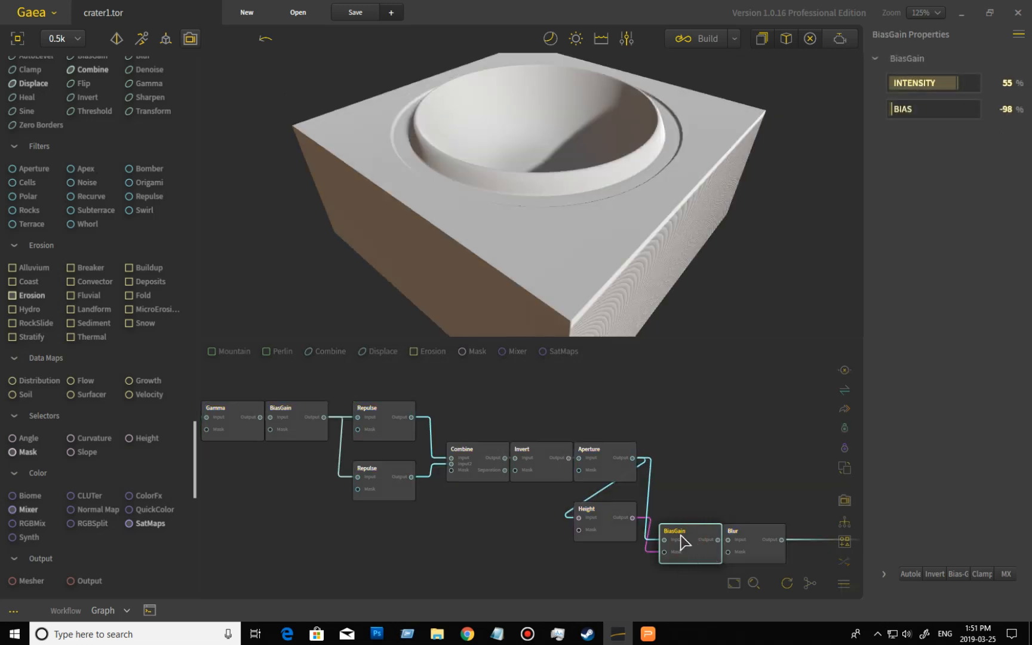
{"action": "left_click_drag", "start_coordinate": [637, 231], "coordinate": [650, 168]}
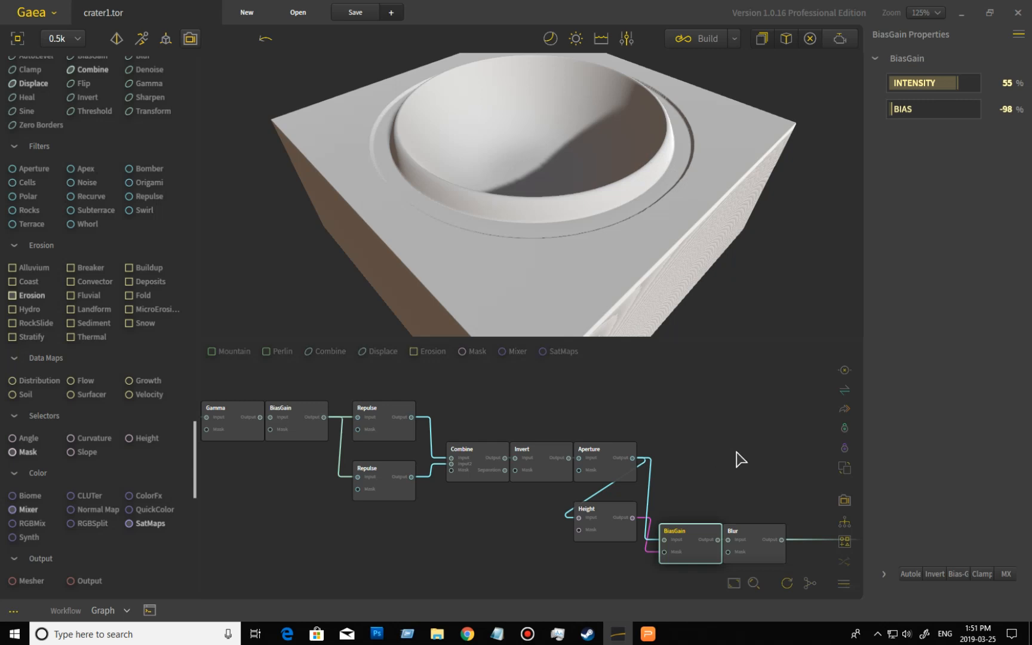
- Preview the Blur node after BiasGain and orbit around the softened crater
{"action": "middle_click_drag", "start_coordinate": [735, 456], "coordinate": [589, 432]}
{"action": "double_click", "coordinate": [599, 517]}
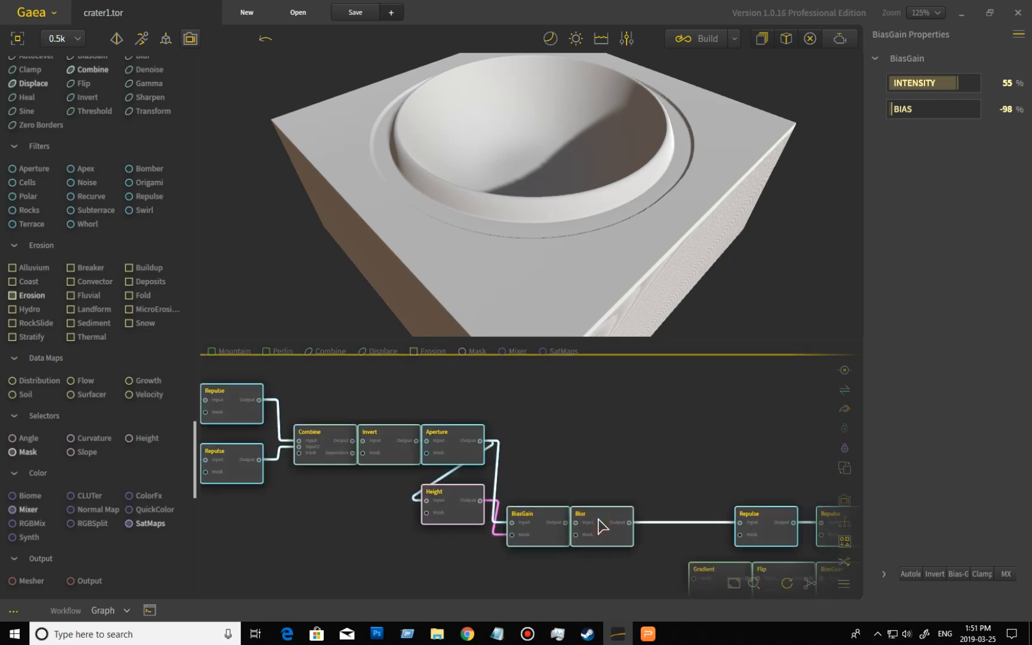
{"action": "left_click_drag", "start_coordinate": [629, 251], "coordinate": [656, 189]}
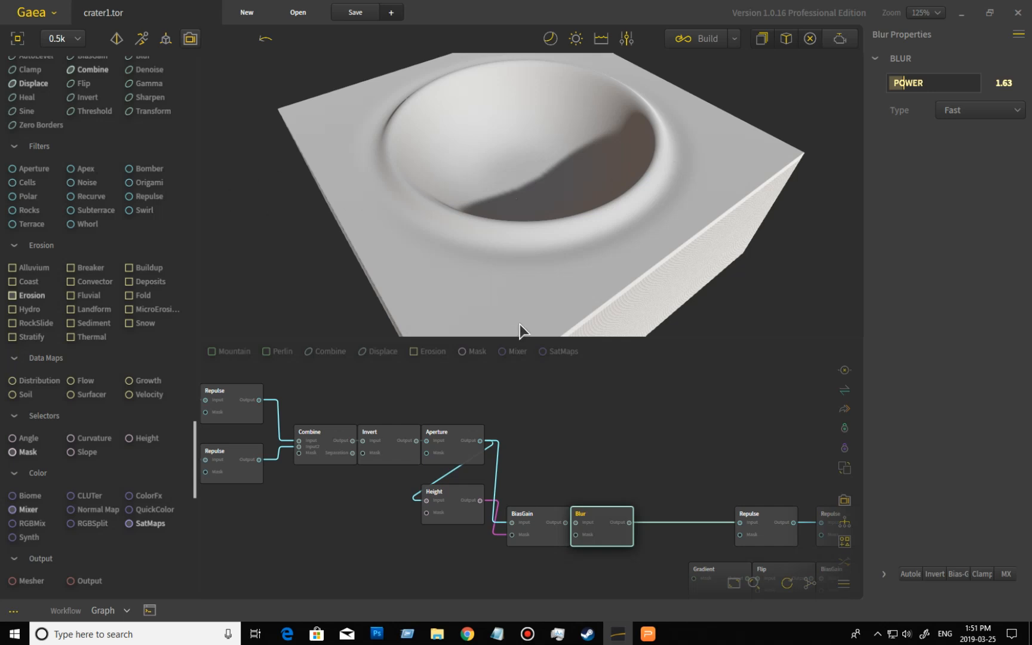
{"action": "middle_click_drag", "start_coordinate": [705, 458], "coordinate": [492, 449]}
{"action": "left_click_drag", "start_coordinate": [546, 244], "coordinate": [549, 278]}
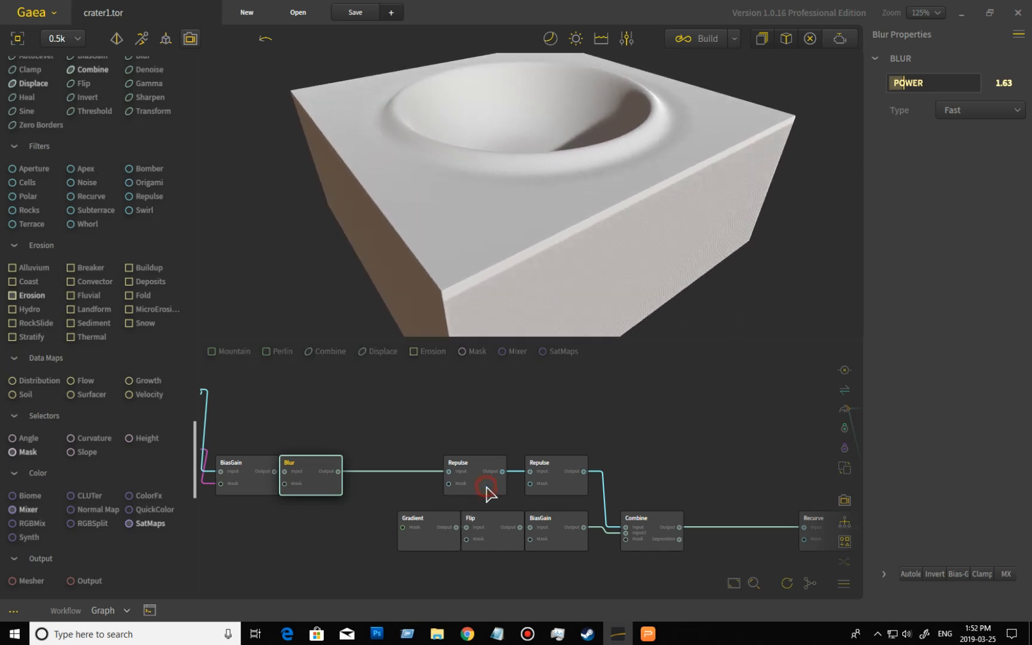
- Preview the Repulse node following Blur and compare it against the Blur output
{"action": "key", "text": "ctrl+a"}
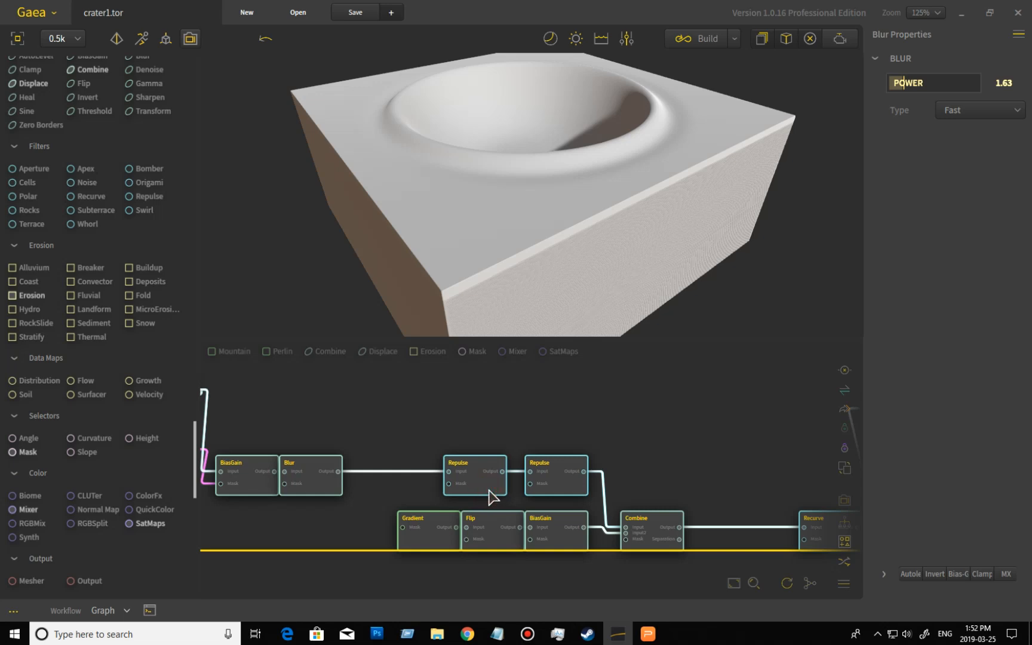
{"action": "left_click", "coordinate": [487, 487]}
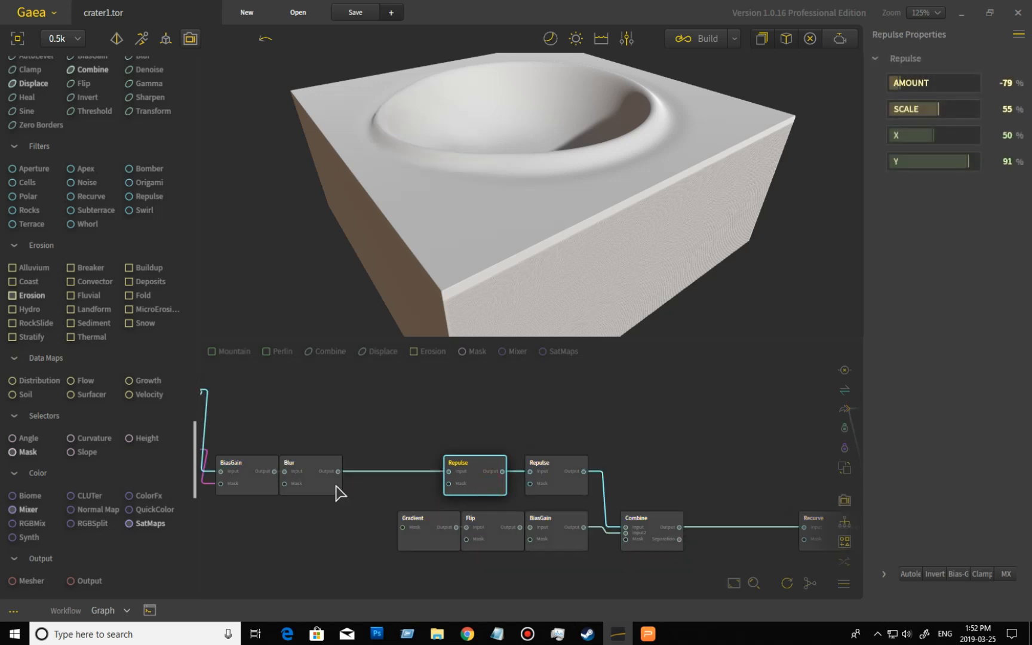
{"action": "left_click_drag", "start_coordinate": [482, 201], "coordinate": [766, 251]}
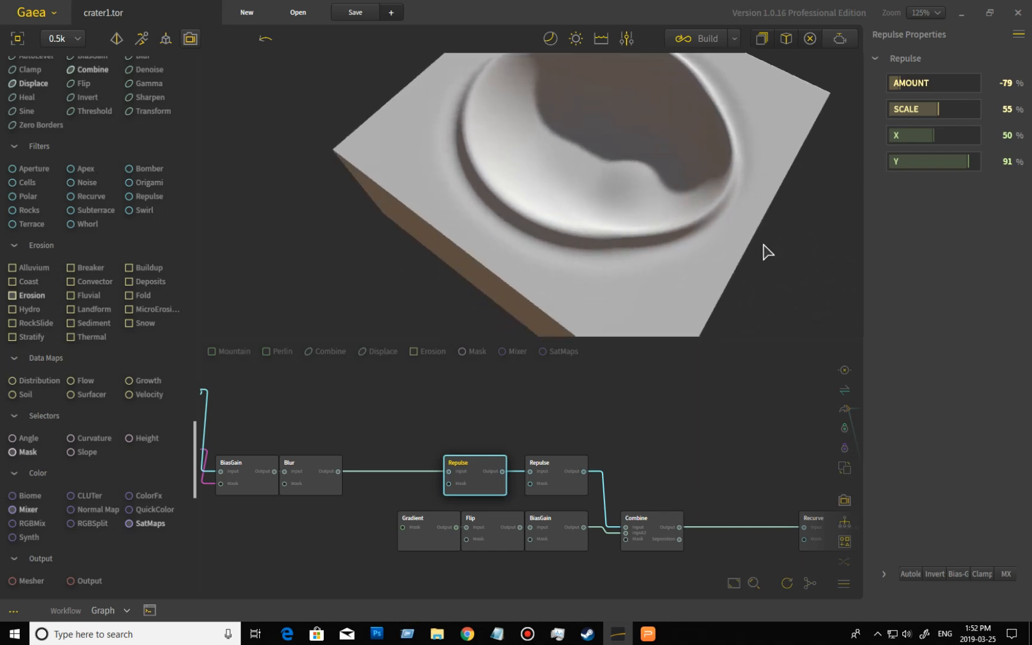
{"action": "left_click_drag", "start_coordinate": [548, 136], "coordinate": [652, 152]}
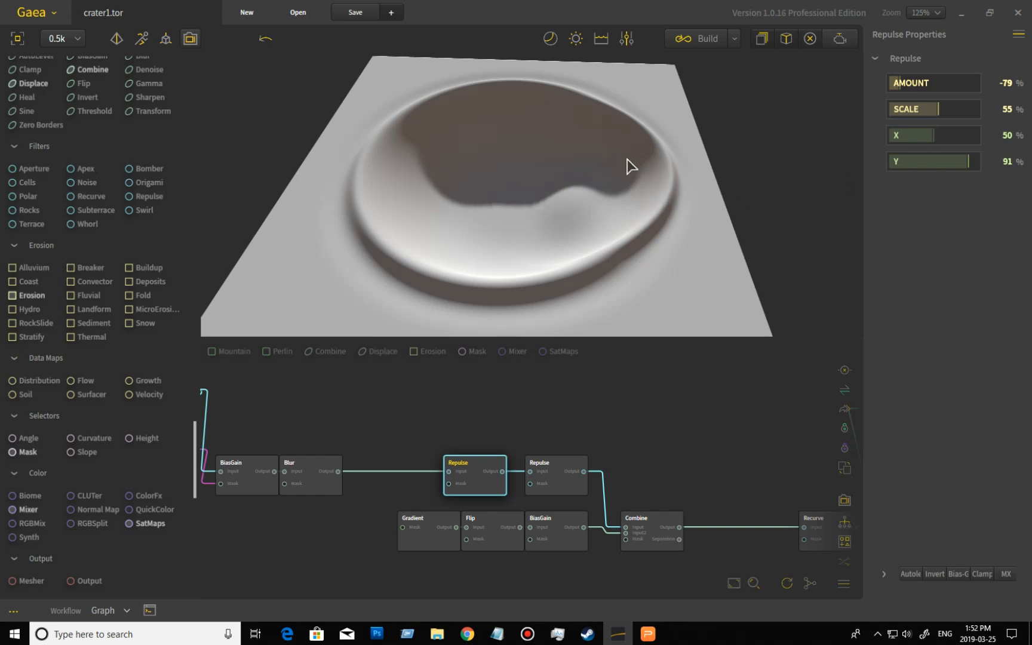
{"action": "left_click", "coordinate": [320, 489]}
{"action": "left_click", "coordinate": [319, 496]}
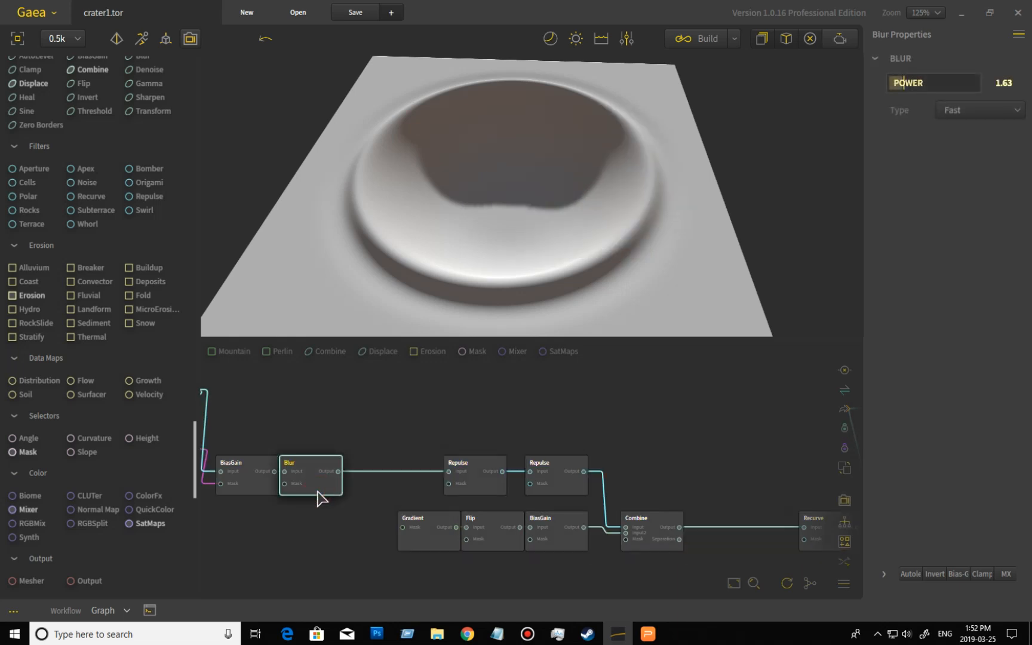
{"action": "left_click", "coordinate": [484, 494]}
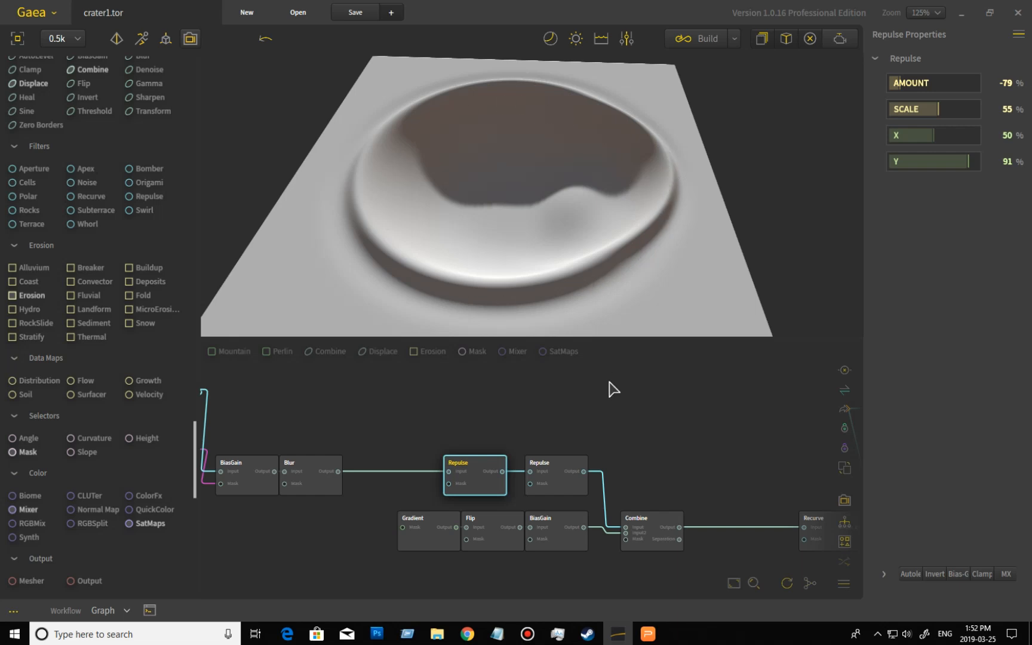
- Preview the second Repulse node in that chain and orbit around the crater to examine it
{"action": "key", "text": "ctrl+a"}
{"action": "left_click", "coordinate": [568, 493]}
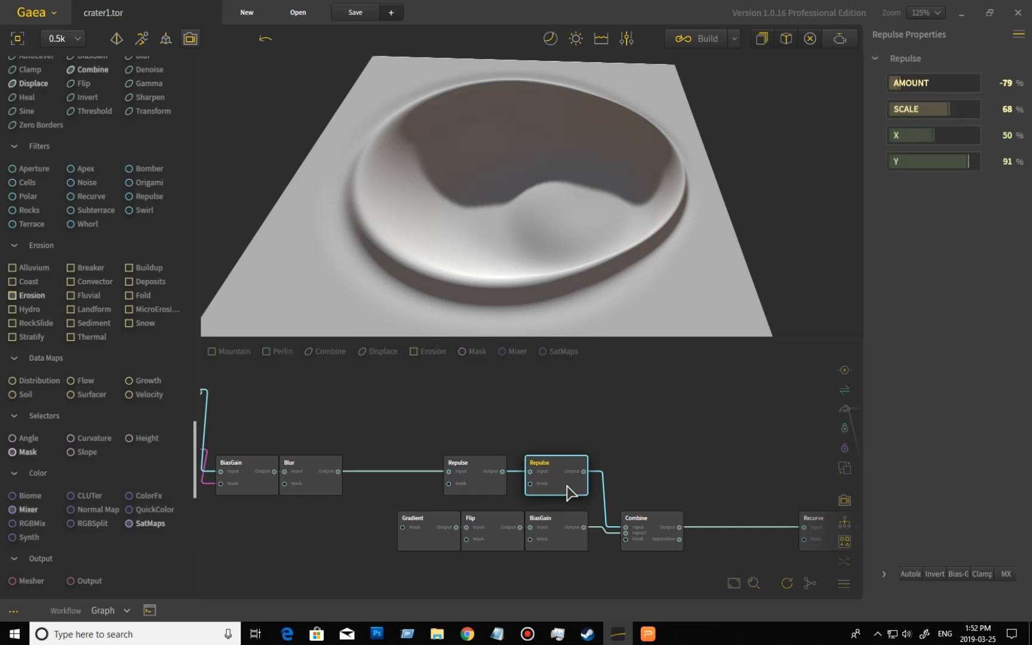
{"action": "left_click_drag", "start_coordinate": [615, 262], "coordinate": [633, 299]}
{"action": "left_click_drag", "start_coordinate": [603, 175], "coordinate": [599, 129]}
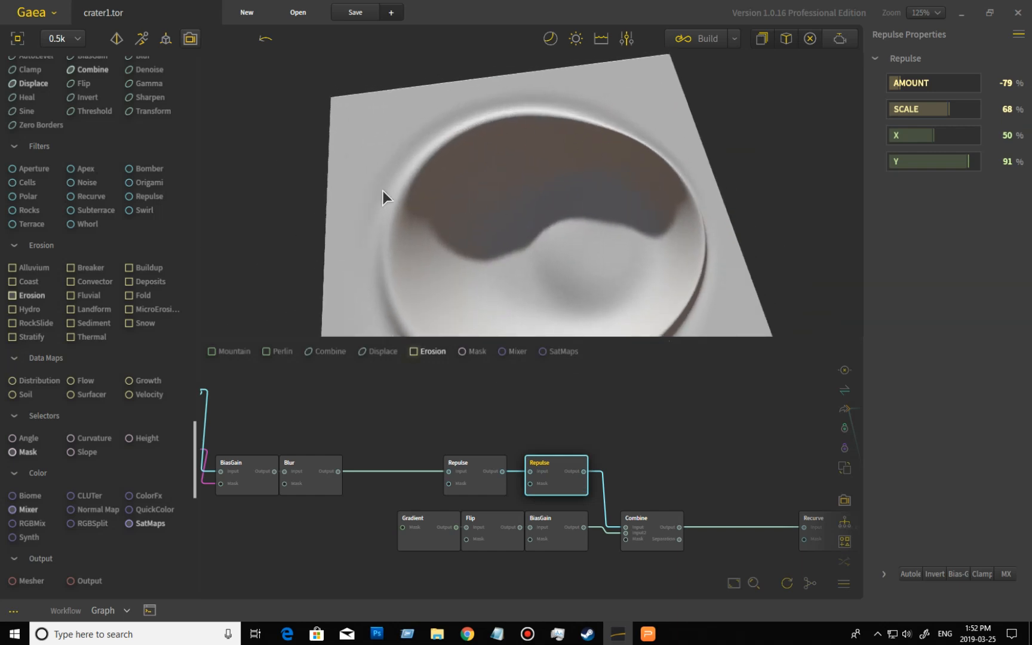
{"action": "left_click_drag", "start_coordinate": [599, 207], "coordinate": [578, 249]}
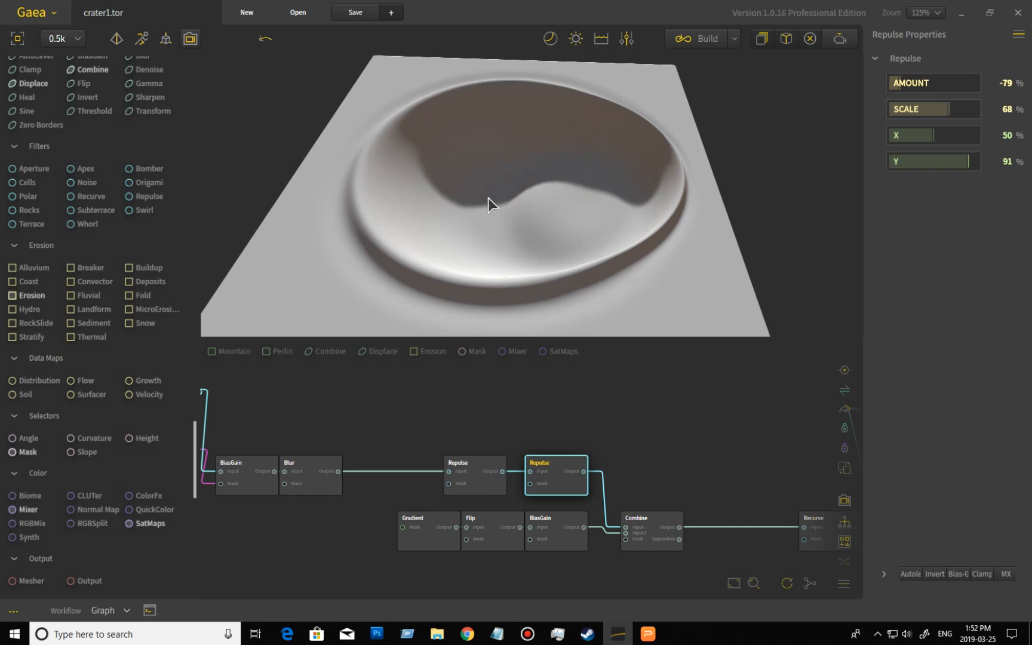
{"action": "left_click_drag", "start_coordinate": [429, 204], "coordinate": [523, 245]}
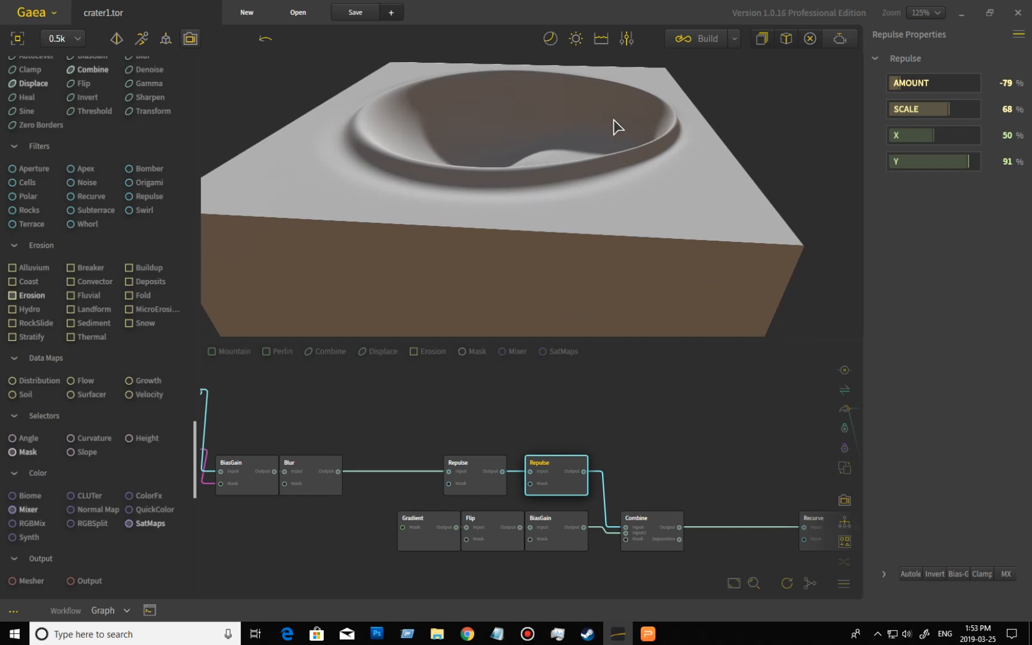
{"action": "left_click_drag", "start_coordinate": [515, 165], "coordinate": [531, 155]}
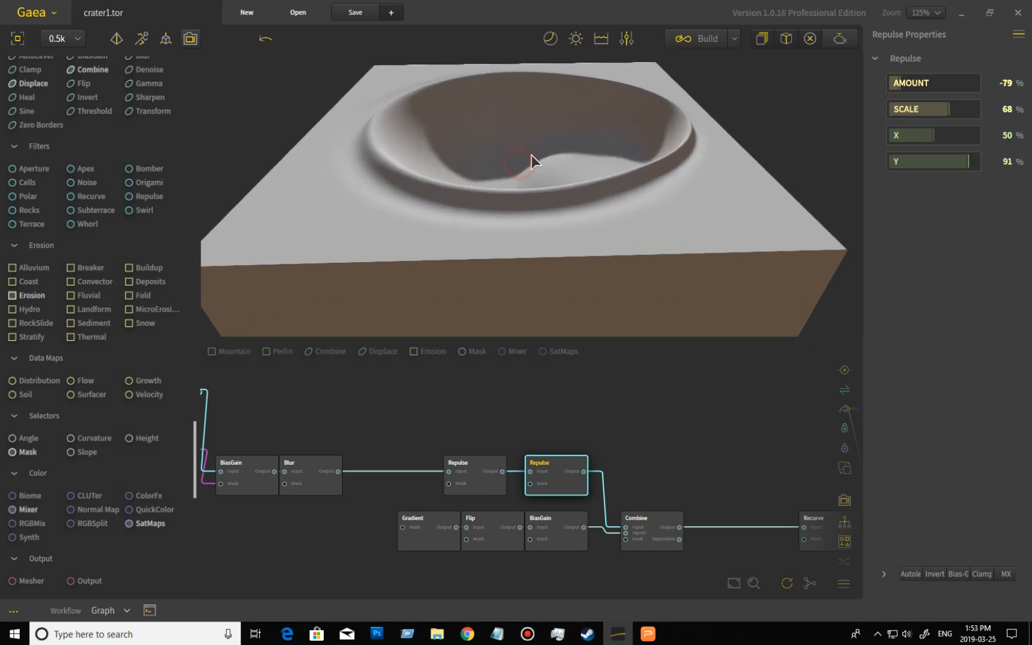
{"action": "left_click_drag", "start_coordinate": [546, 228], "coordinate": [564, 197]}
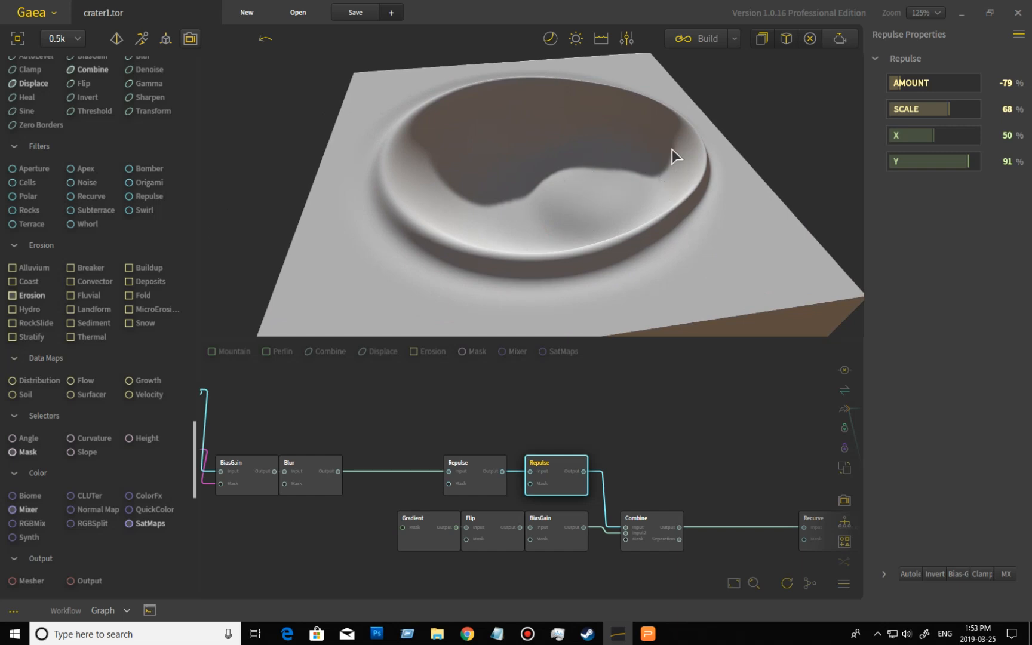
{"action": "left_click_drag", "start_coordinate": [686, 162], "coordinate": [681, 180]}
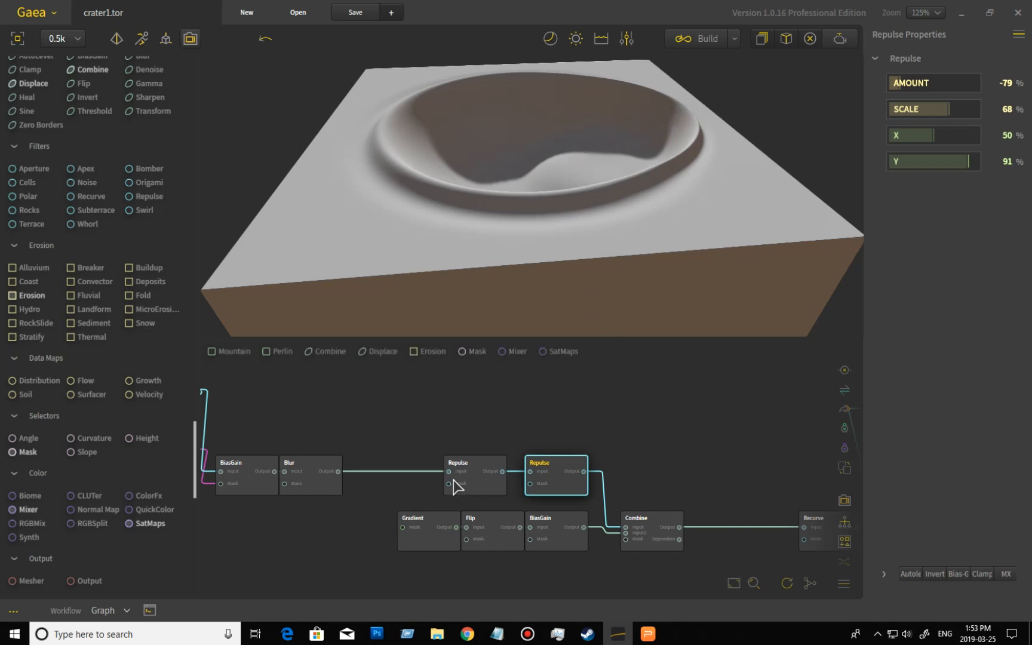
- Preview the Gradient, Flip and BiasGain nodes of the lower chain one after another
{"action": "key", "text": "ctrl+a"}
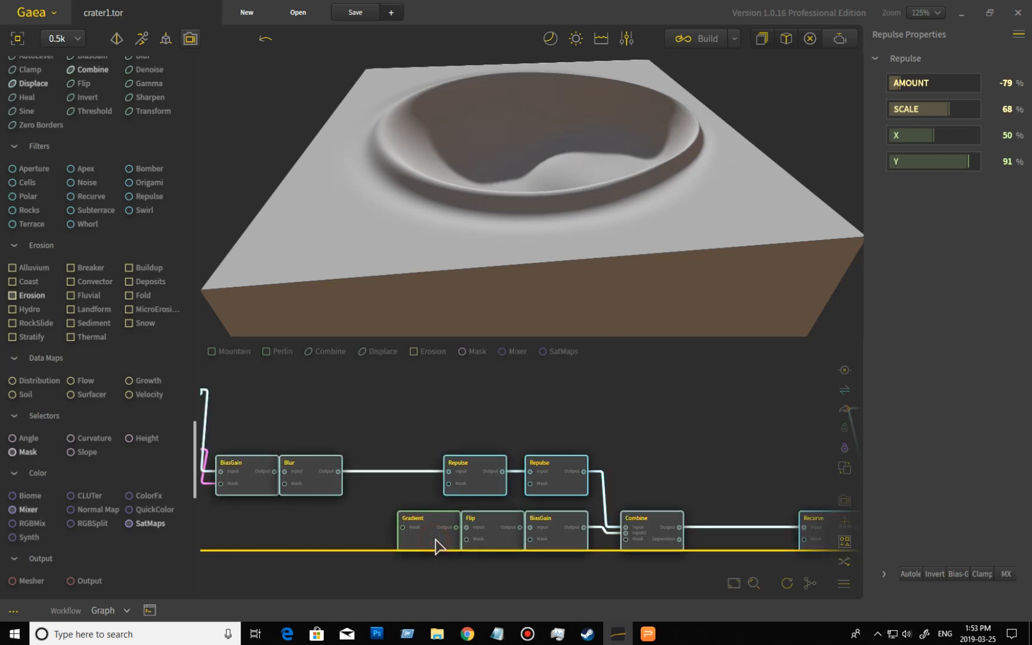
{"action": "left_click", "coordinate": [436, 545]}
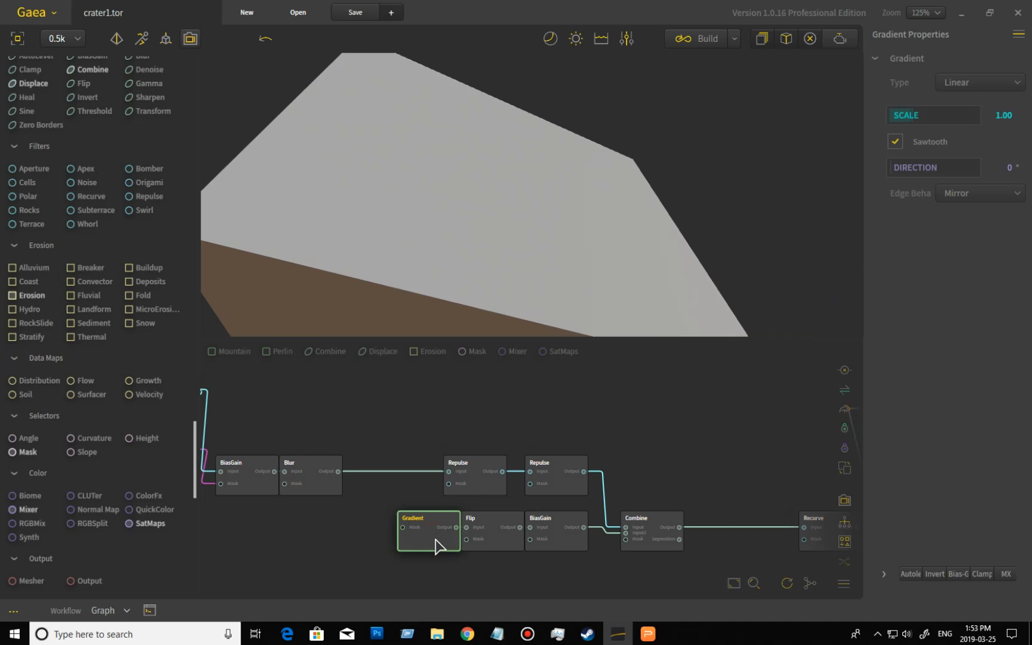
{"action": "left_click", "coordinate": [503, 546]}
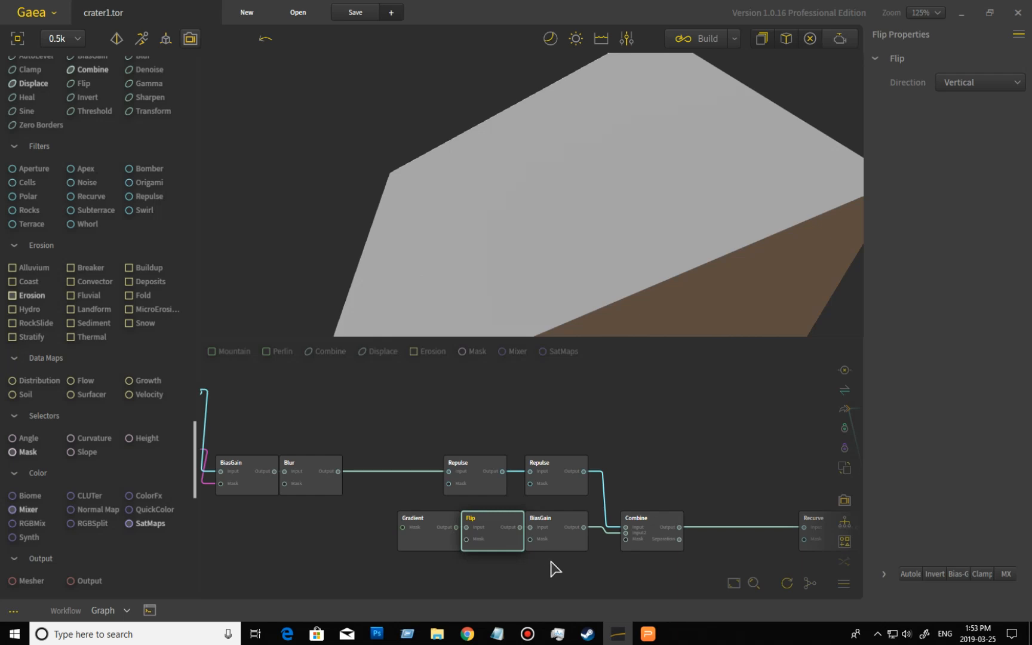
{"action": "key", "text": "ctrl+a"}
{"action": "left_click", "coordinate": [568, 546]}
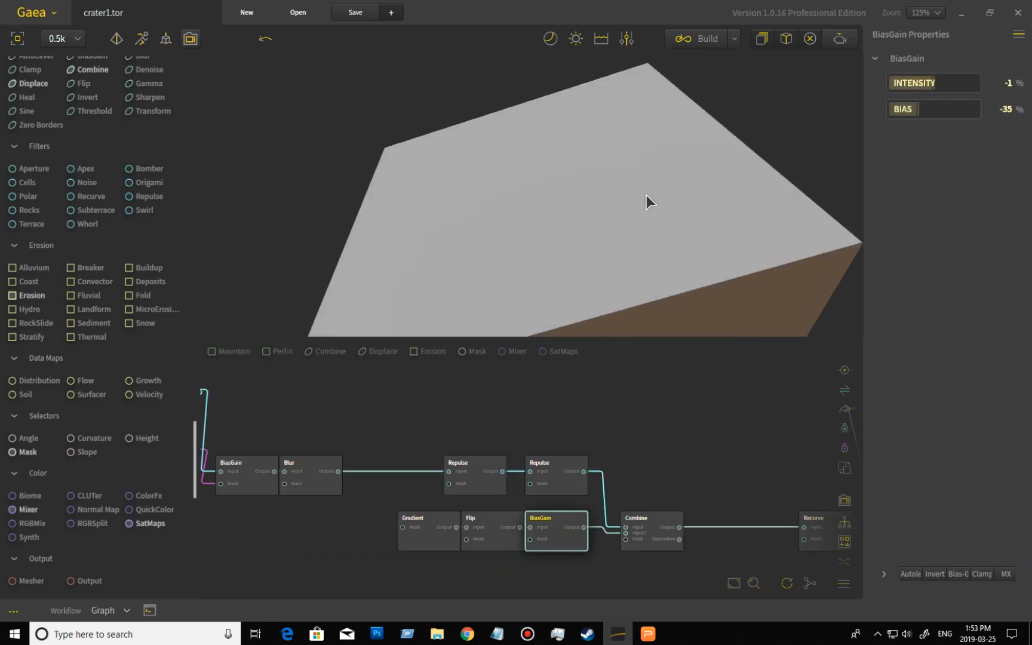
- Preview the Combine node that merges the two chains and orbit around the resulting crater
{"action": "key", "text": "ctrl+a"}
{"action": "left_click", "coordinate": [659, 529]}
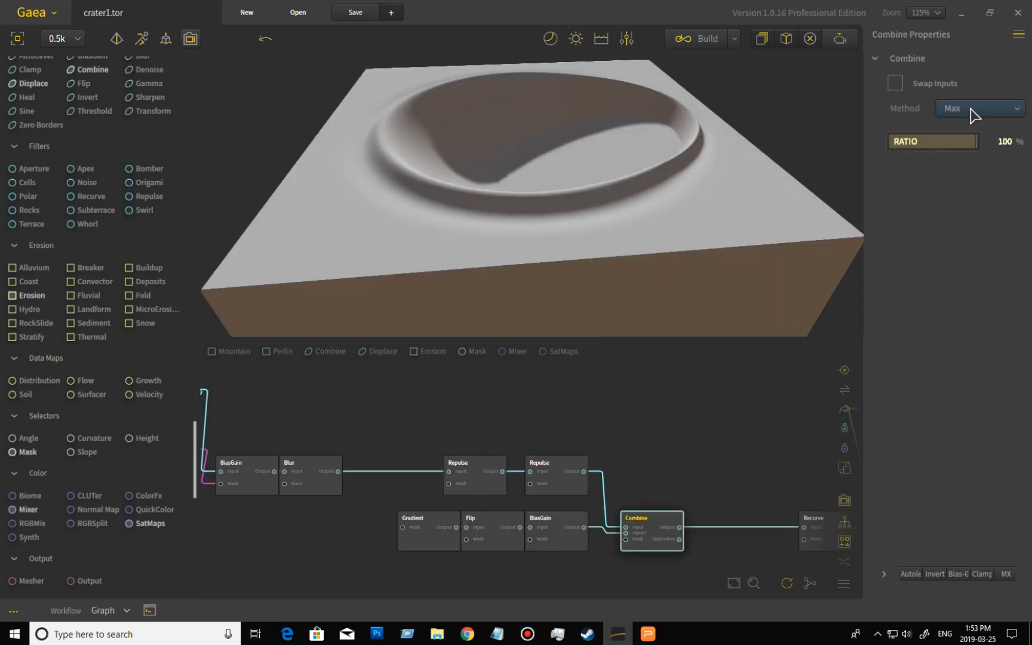
{"action": "left_click_drag", "start_coordinate": [800, 174], "coordinate": [746, 141]}
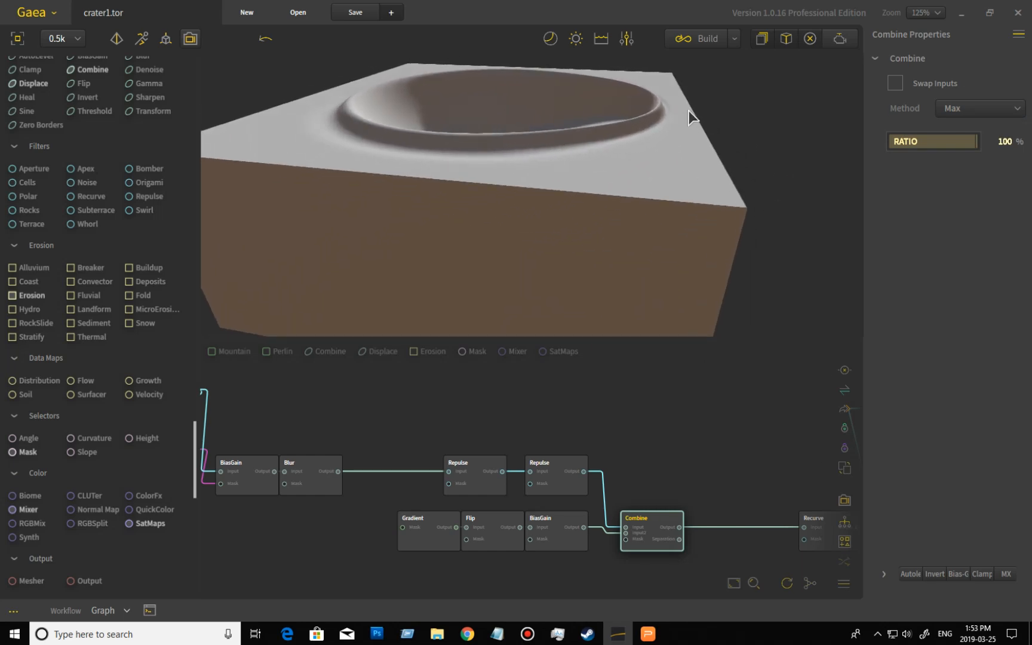
{"action": "mouse_move", "coordinate": [673, 140]}
{"action": "left_mouse_down"}
{"action": "mouse_move", "coordinate": [707, 123]}
{"action": "mouse_move", "coordinate": [680, 151]}
{"action": "left_mouse_up"}
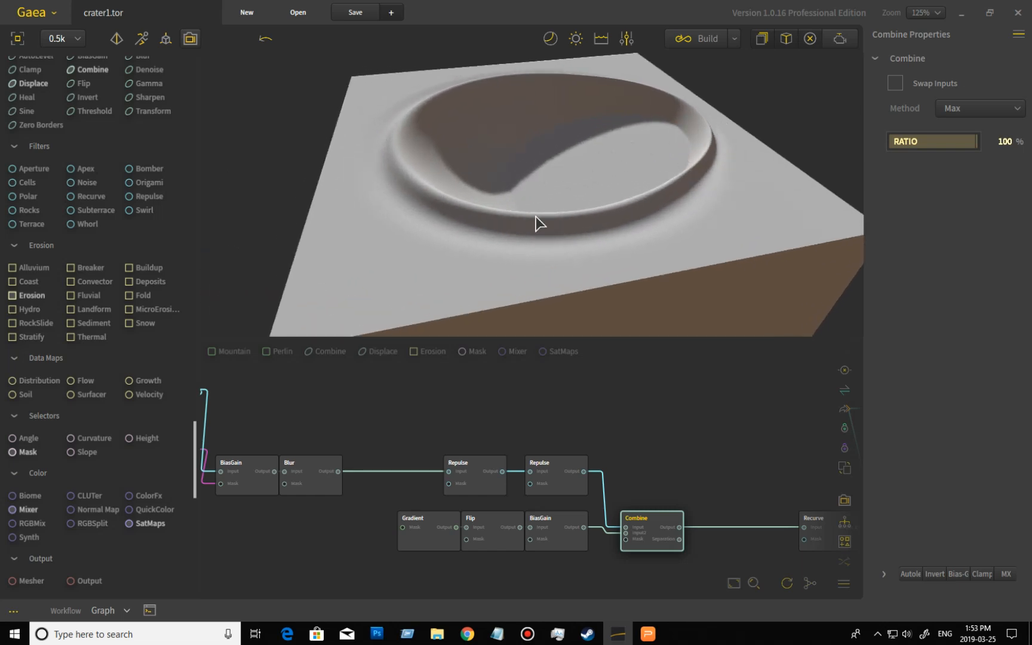
{"action": "left_click_drag", "start_coordinate": [738, 427], "coordinate": [500, 416]}
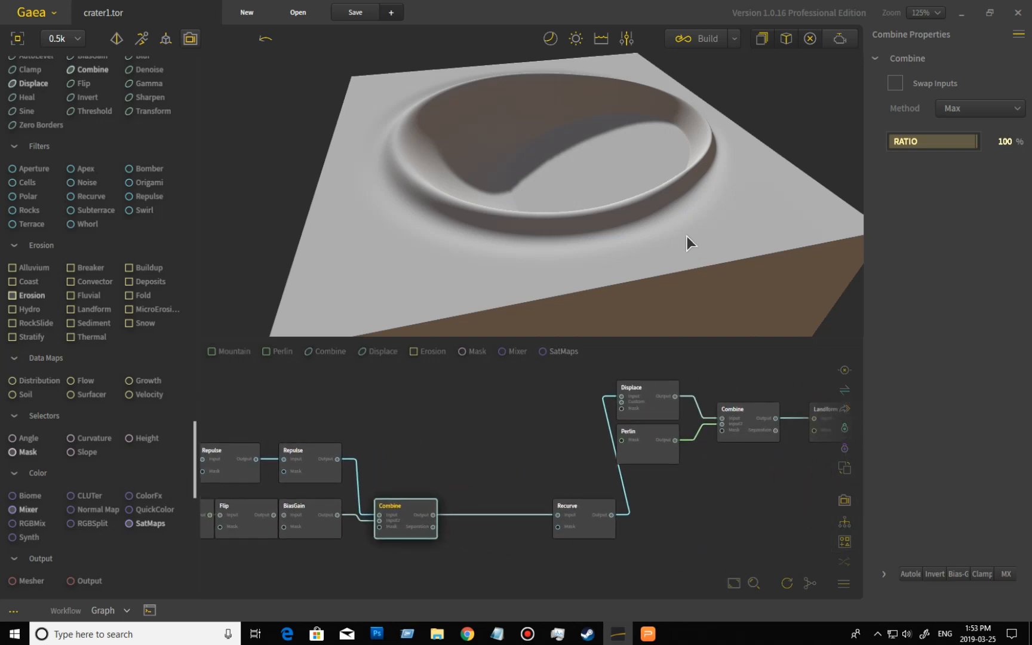
{"action": "left_click_drag", "start_coordinate": [687, 251], "coordinate": [691, 215]}
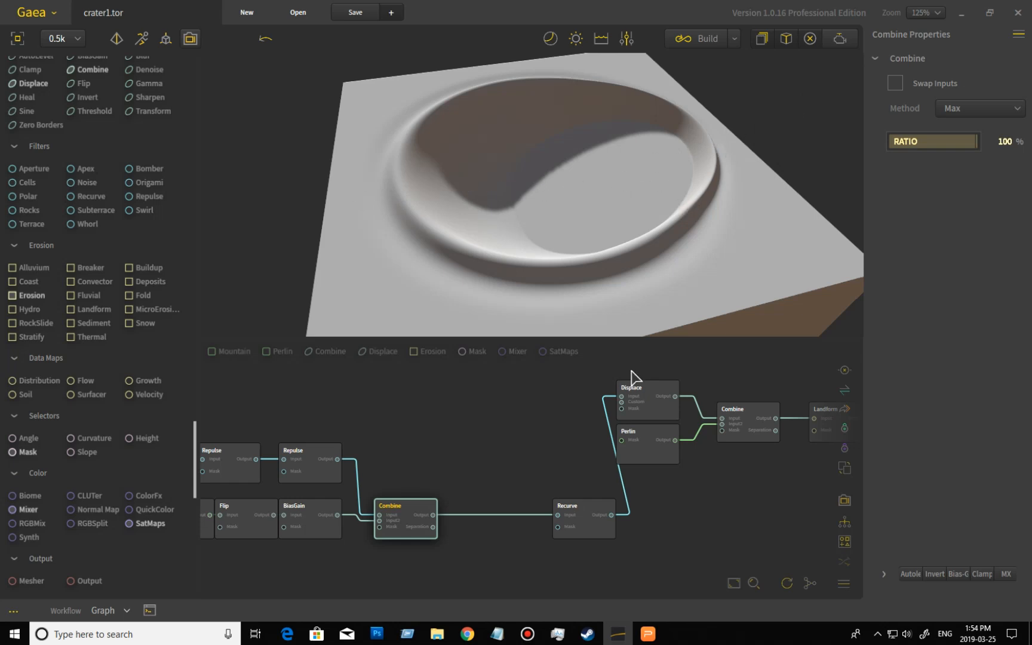
- Preview the Recurve node after Combine and orbit around the crater to examine it
{"action": "left_click", "coordinate": [590, 534]}
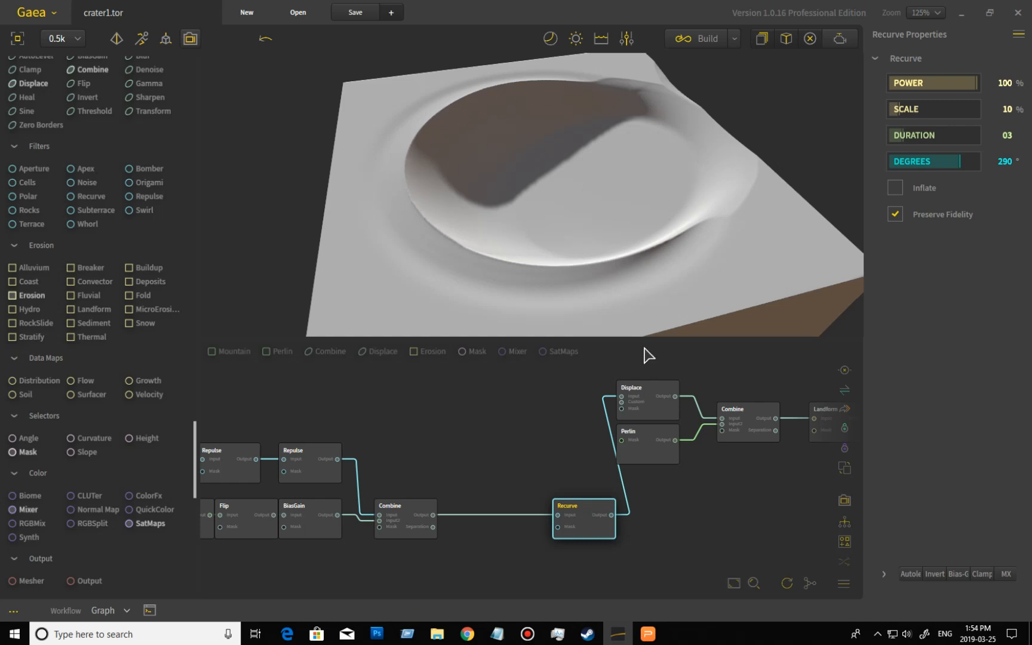
{"action": "left_click", "coordinate": [663, 240]}
{"action": "mouse_move", "coordinate": [654, 245]}
{"action": "left_mouse_down"}
{"action": "mouse_move", "coordinate": [580, 265]}
{"action": "mouse_move", "coordinate": [610, 277]}
{"action": "mouse_move", "coordinate": [646, 265]}
{"action": "left_mouse_up"}
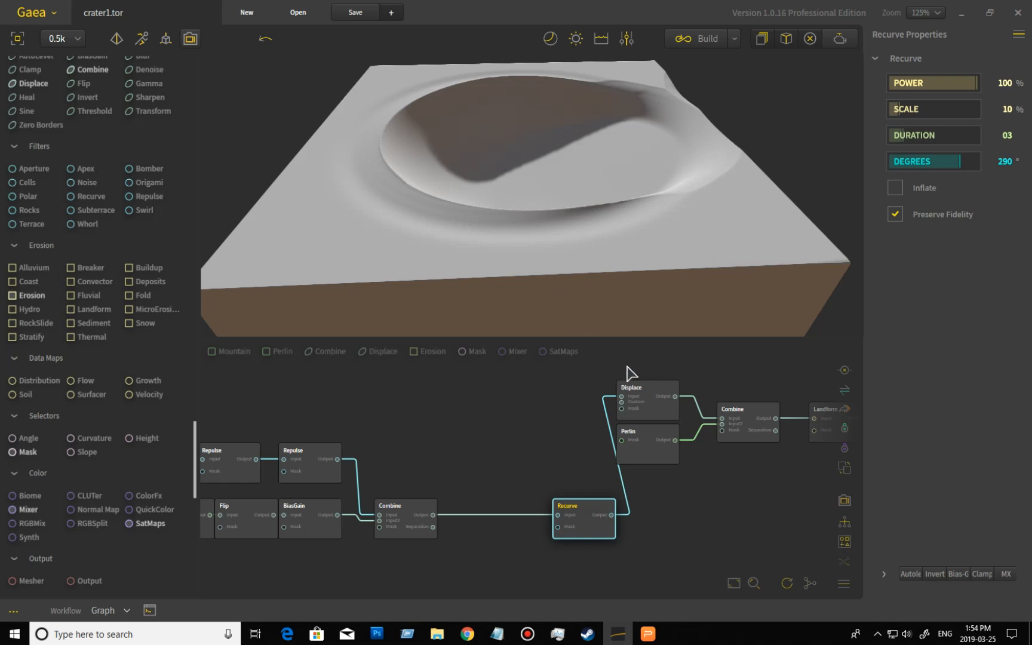
- Preview the Displace node following Recurve and orbit around the roughened crater
{"action": "double_click", "coordinate": [659, 418]}
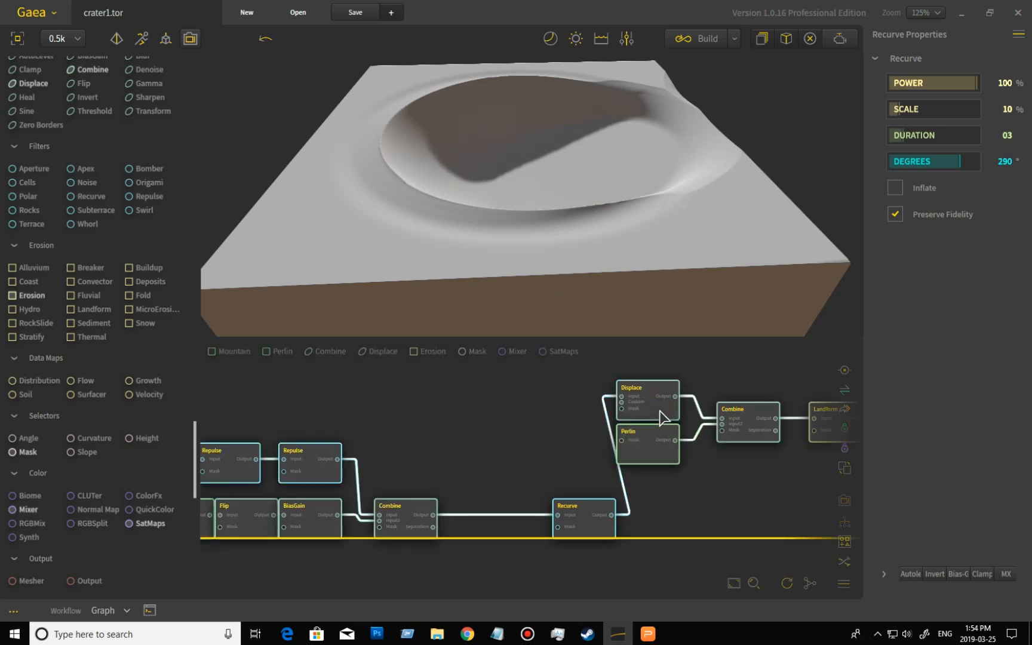
{"action": "left_click", "coordinate": [661, 412]}
{"action": "left_click_drag", "start_coordinate": [599, 243], "coordinate": [541, 197]}
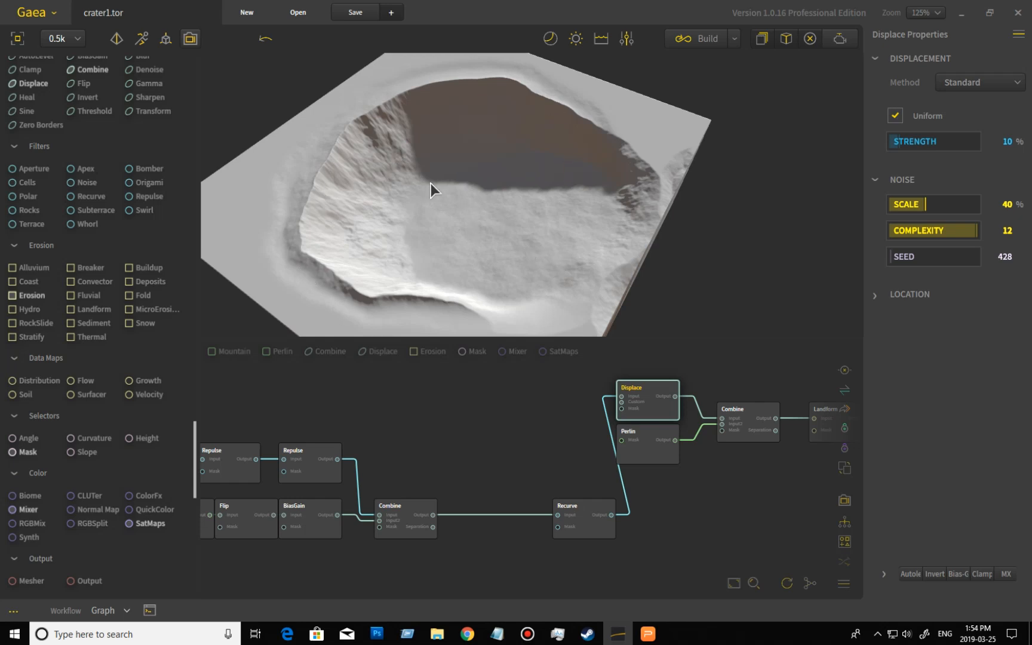
{"action": "mouse_move", "coordinate": [517, 263]}
{"action": "left_mouse_down"}
{"action": "mouse_move", "coordinate": [559, 276]}
{"action": "mouse_move", "coordinate": [582, 251]}
{"action": "mouse_move", "coordinate": [581, 265]}
{"action": "mouse_move", "coordinate": [516, 271]}
{"action": "left_mouse_up"}
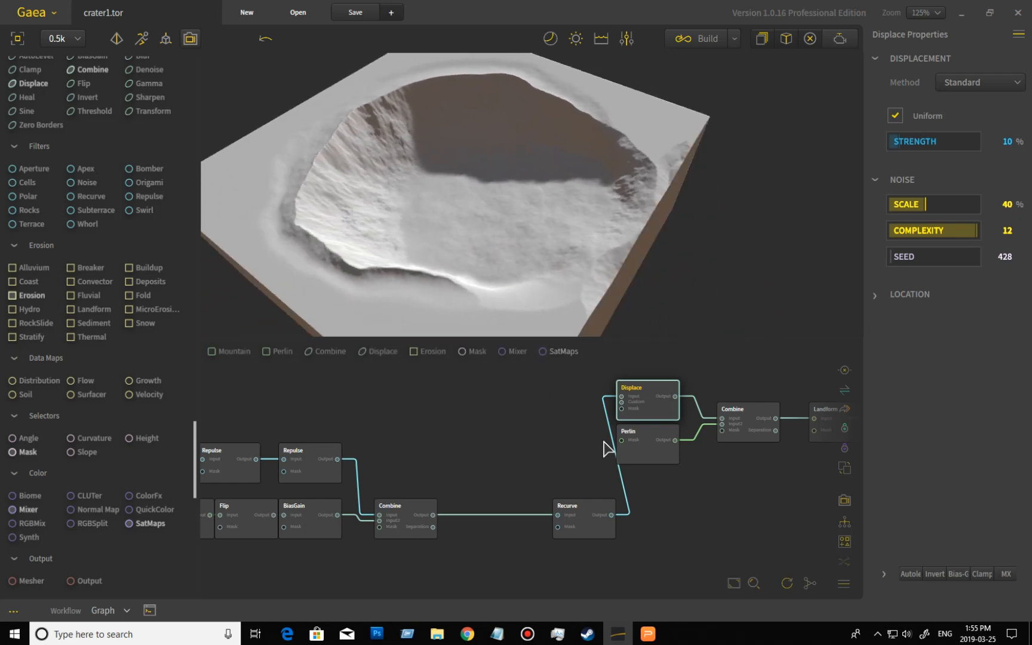
- Compare the Perlin node's output with the Combine node that blends it with Displace
{"action": "left_click", "coordinate": [660, 455]}
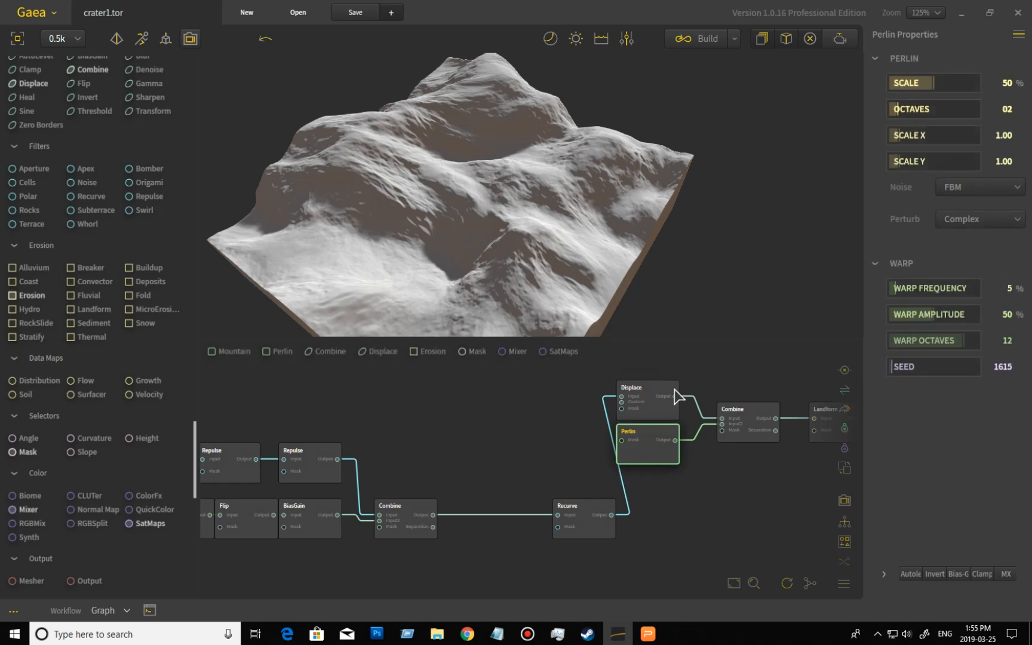
{"action": "left_click", "coordinate": [753, 411]}
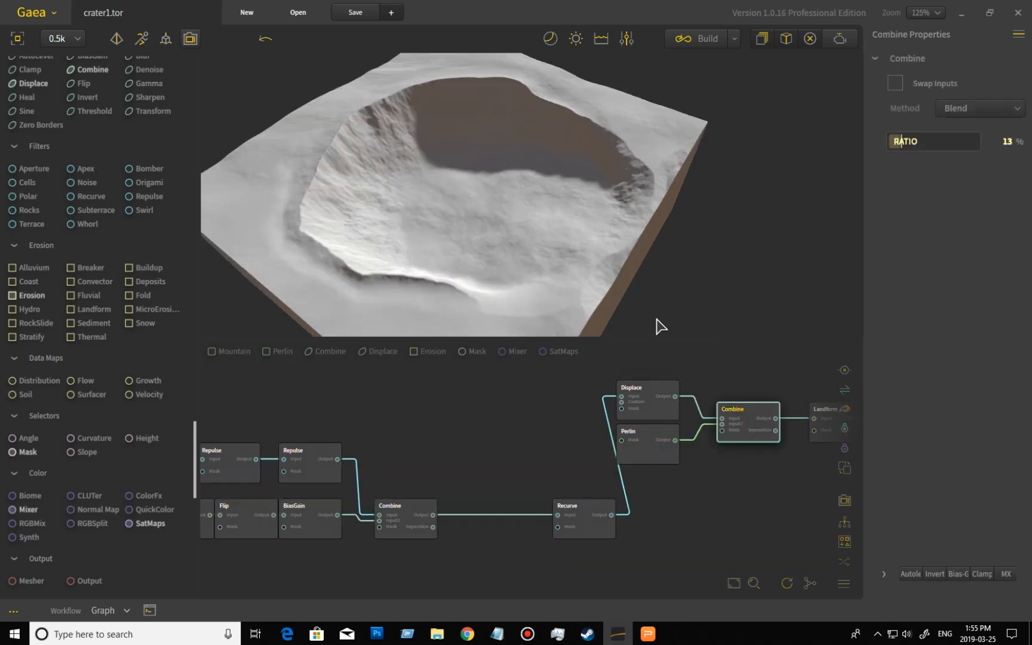
{"action": "key", "text": "ctrl+a"}
{"action": "left_click", "coordinate": [665, 403]}
{"action": "left_click", "coordinate": [749, 417]}
- Preview the Landform node further along the graph and orbit around its eroded crater
{"action": "middle_click_drag", "start_coordinate": [767, 373], "coordinate": [461, 409]}
{"action": "double_click", "coordinate": [549, 462]}
{"action": "left_click", "coordinate": [546, 472]}
{"action": "mouse_move", "coordinate": [495, 263]}
{"action": "left_mouse_down"}
{"action": "mouse_move", "coordinate": [436, 253]}
{"action": "mouse_move", "coordinate": [431, 234]}
{"action": "mouse_move", "coordinate": [476, 264]}
{"action": "left_mouse_up"}
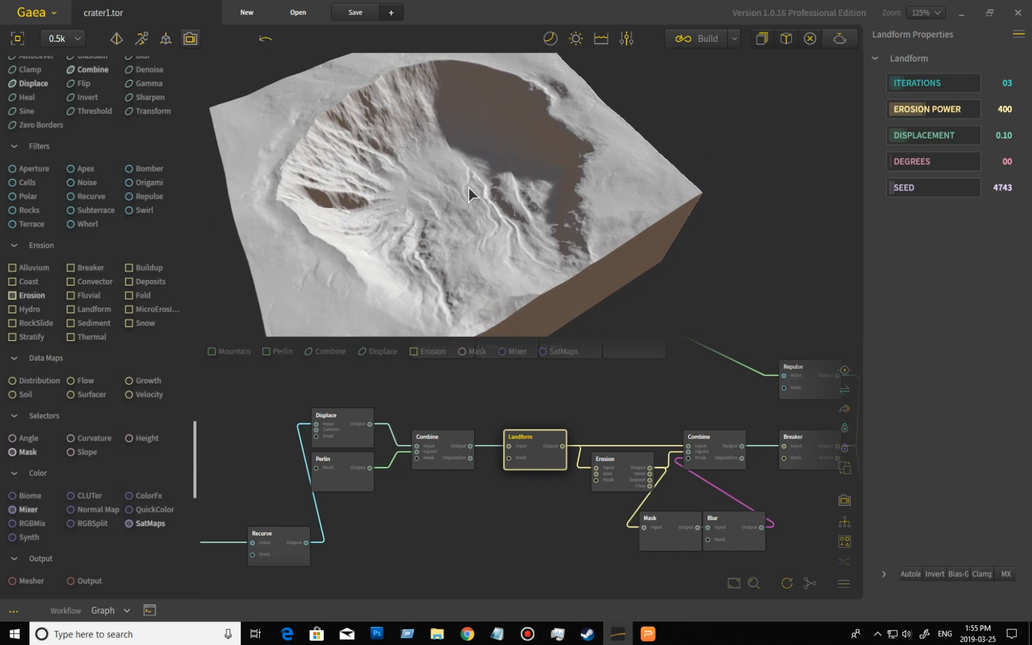
{"action": "left_click_drag", "start_coordinate": [468, 198], "coordinate": [508, 243]}
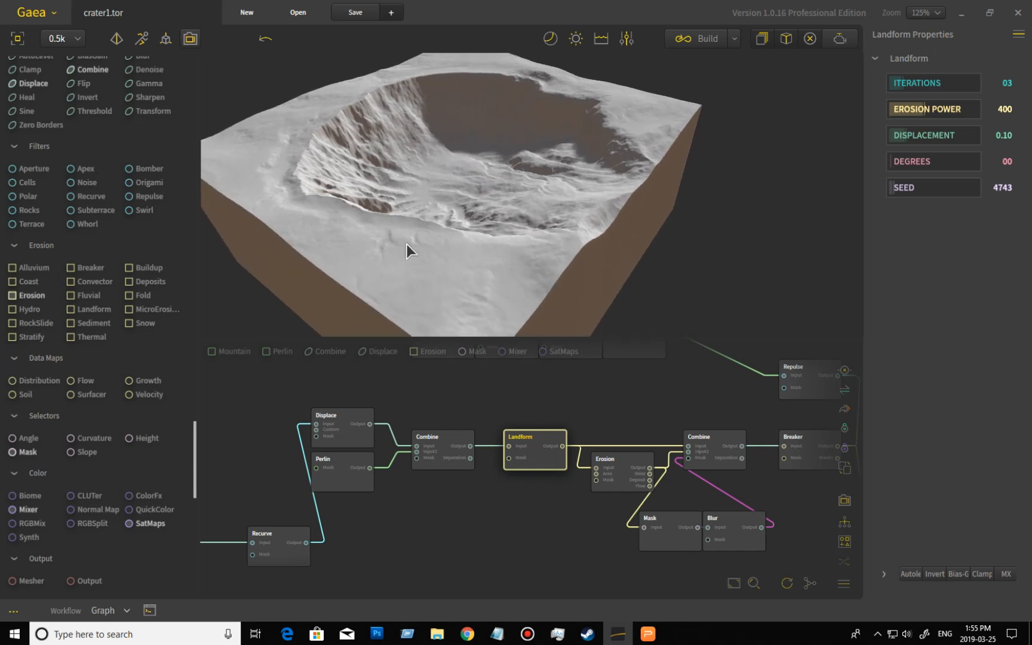
- Preview the Erosion node after Landform and orbit around the crater to examine it
{"action": "left_click", "coordinate": [621, 473]}
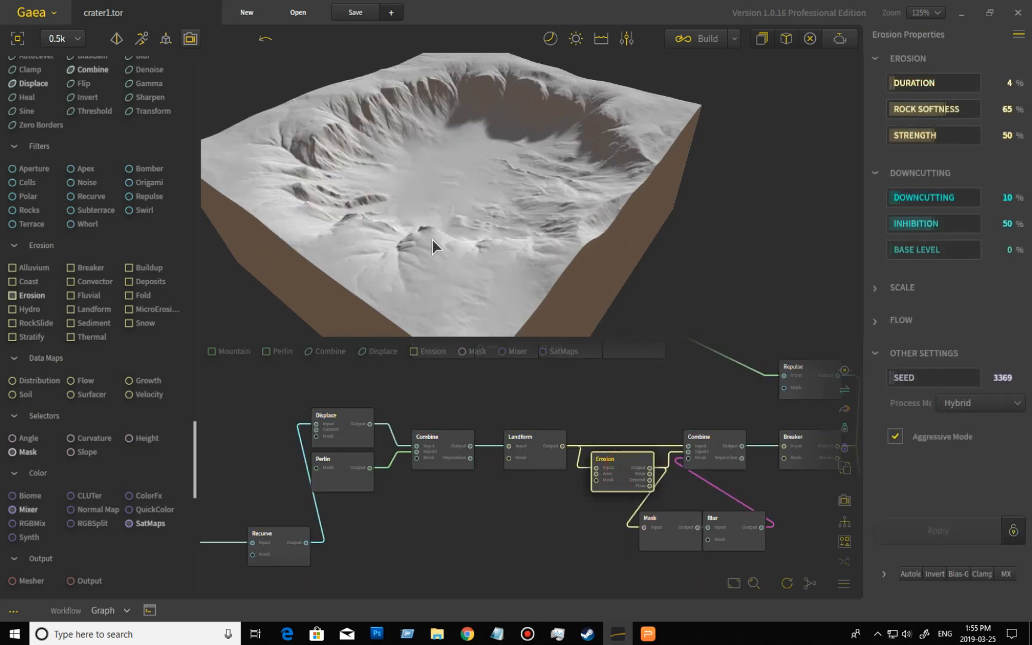
{"action": "left_click_drag", "start_coordinate": [427, 211], "coordinate": [308, 109]}
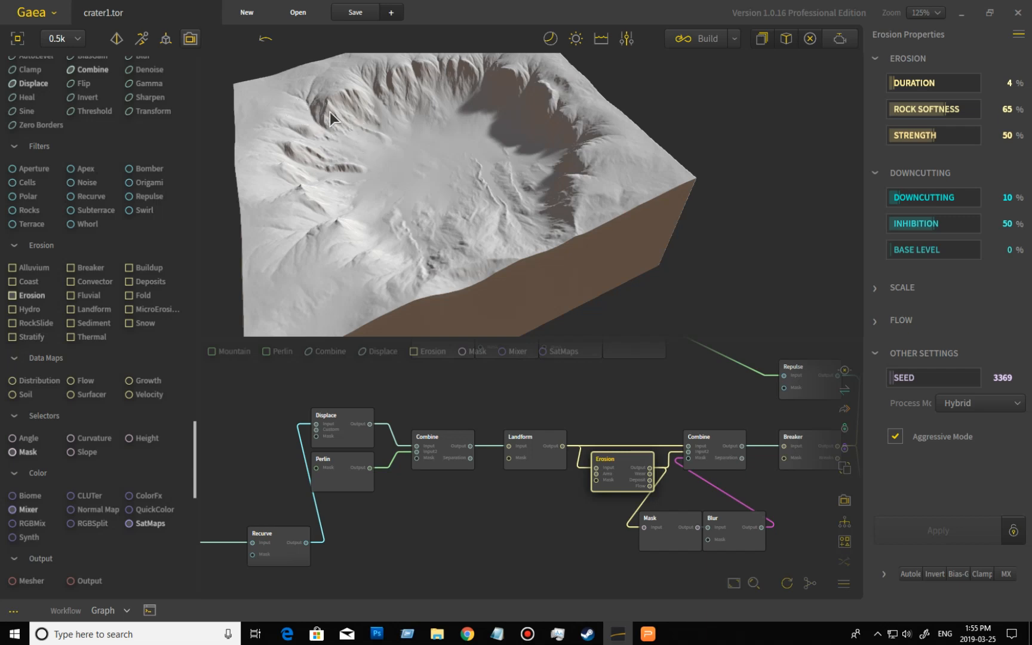
{"action": "left_click_drag", "start_coordinate": [357, 159], "coordinate": [439, 186]}
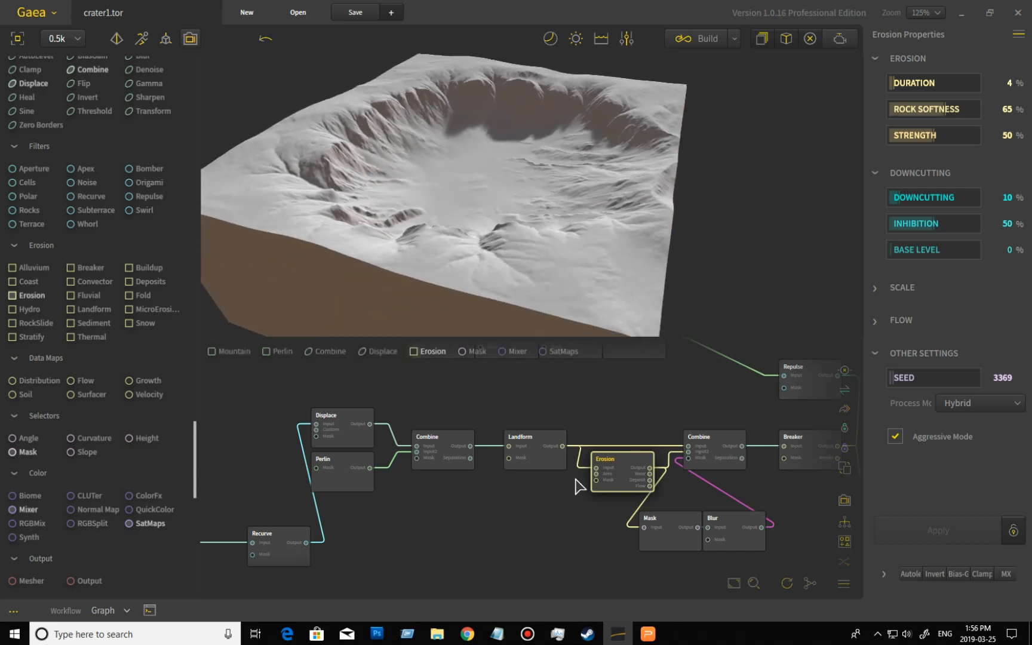
- Switch between the Landform and Erosion previews again, orbiting to compare the two outputs
{"action": "left_click", "coordinate": [541, 465]}
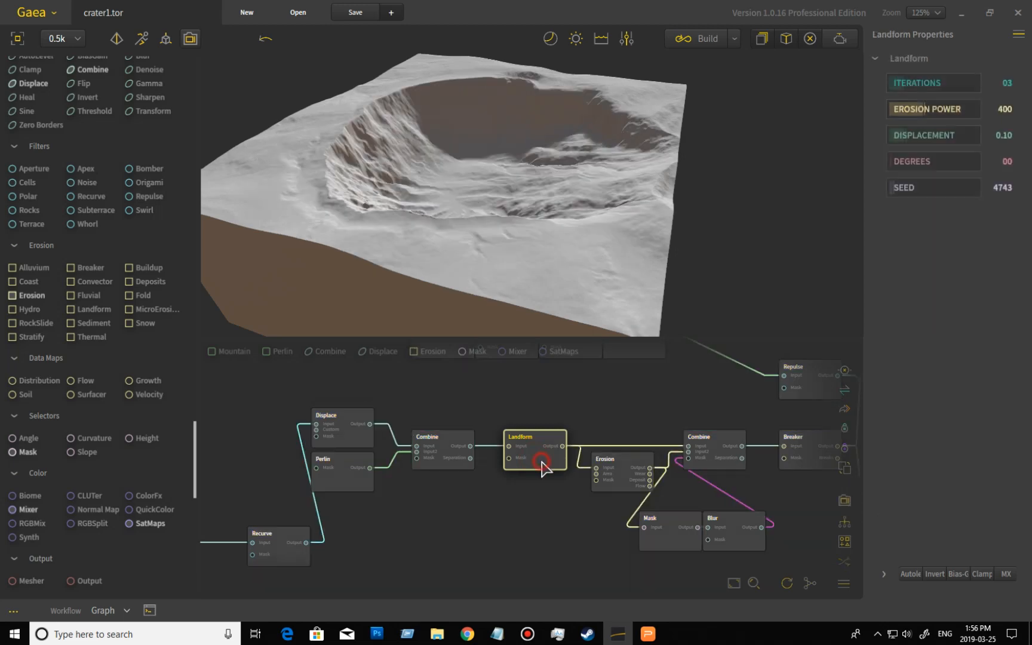
{"action": "left_click_drag", "start_coordinate": [352, 190], "coordinate": [403, 235]}
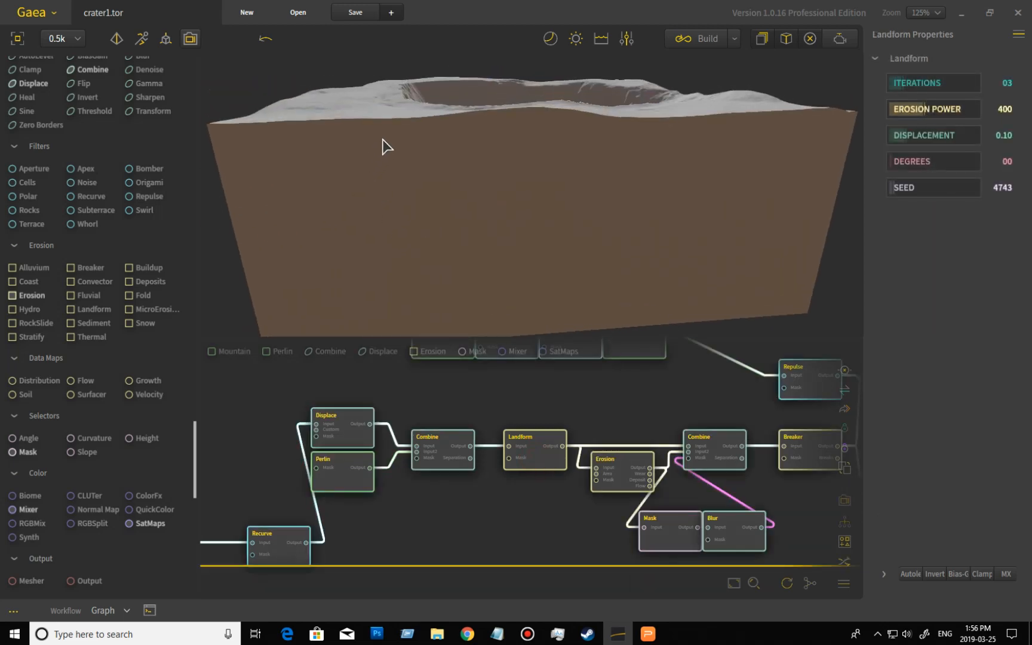
{"action": "left_click_drag", "start_coordinate": [535, 165], "coordinate": [440, 108]}
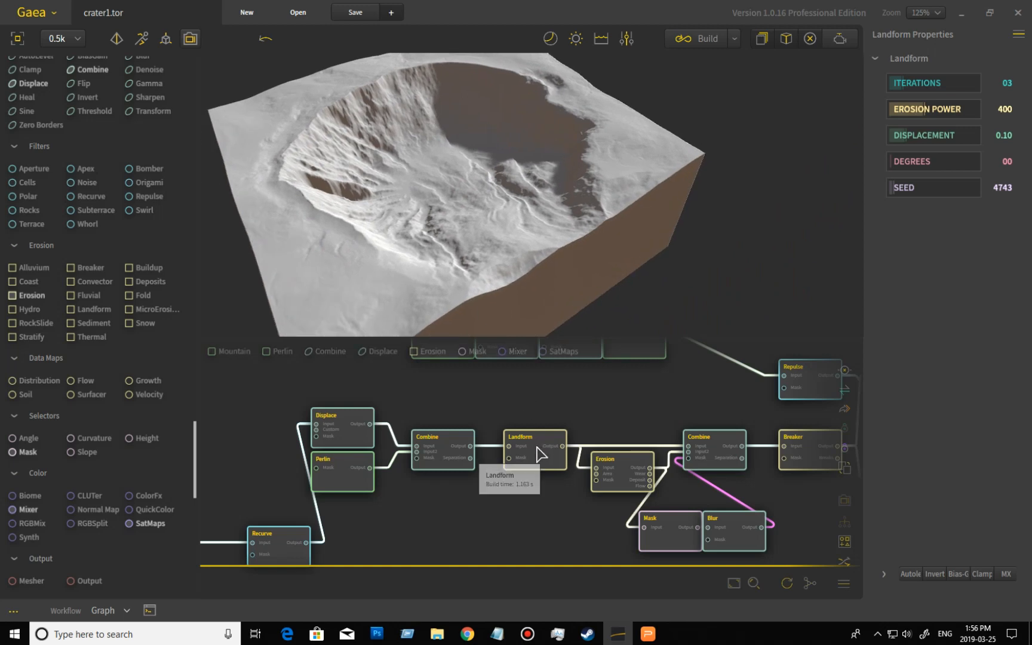
{"action": "left_click", "coordinate": [628, 466]}
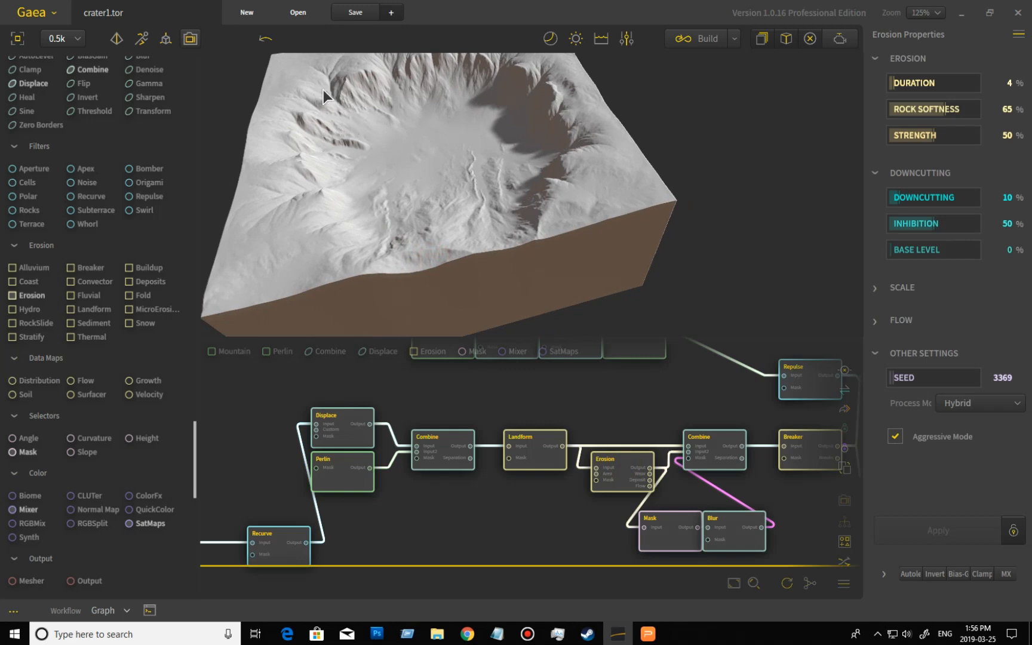
{"action": "left_click_drag", "start_coordinate": [397, 161], "coordinate": [483, 180]}
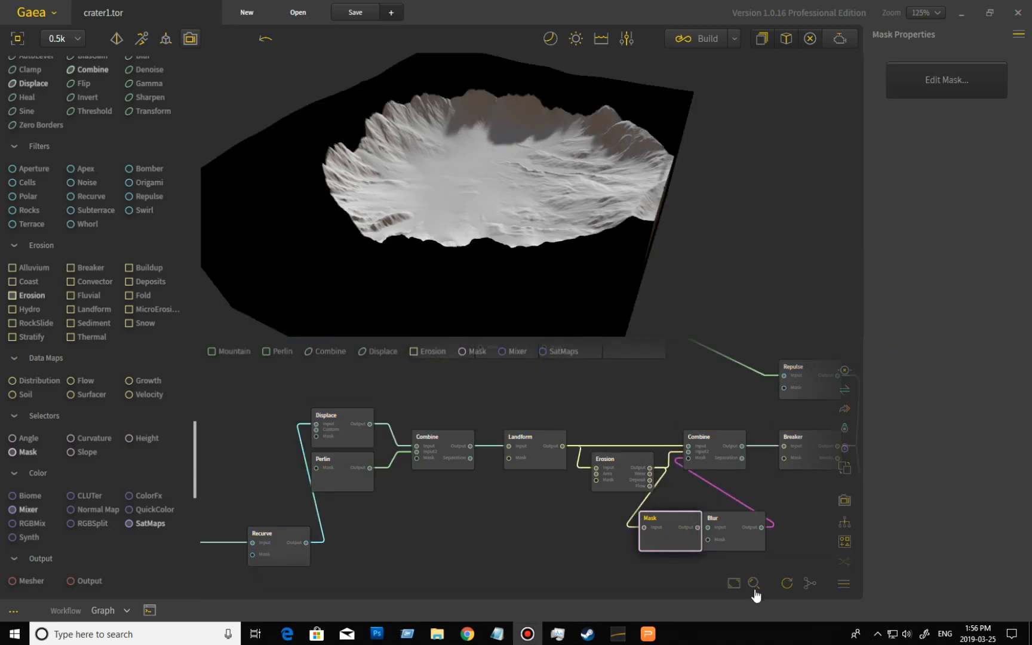
- Preview the Mask node, orbit around it, and open its mask editor to inspect the painted area before closing it
{"action": "left_click", "coordinate": [519, 246]}
{"action": "left_click_drag", "start_coordinate": [518, 246], "coordinate": [435, 203]}
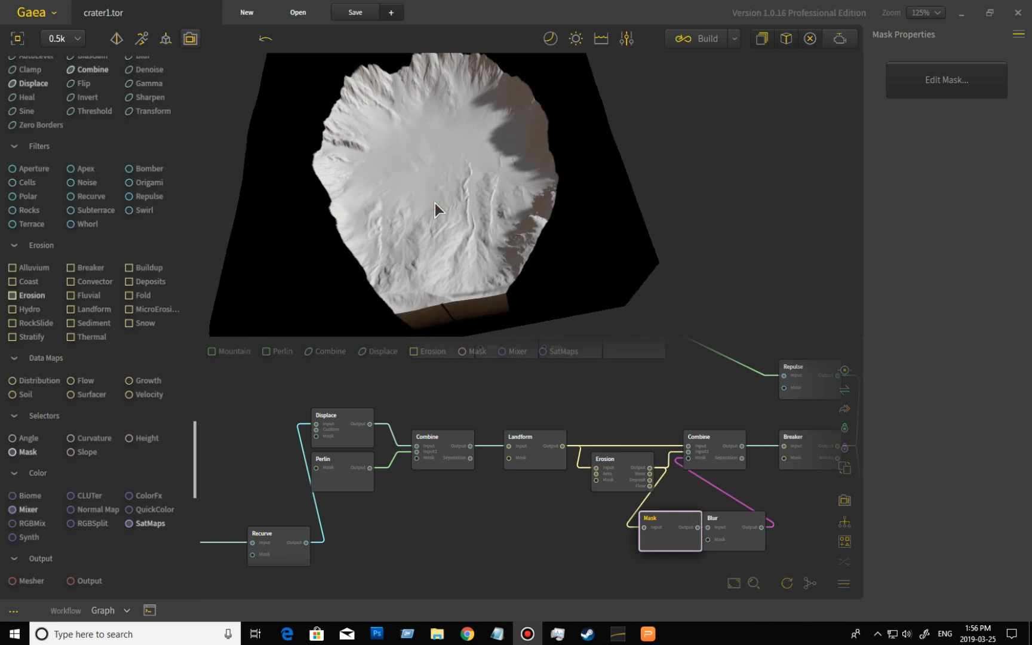
{"action": "left_click", "coordinate": [916, 83]}
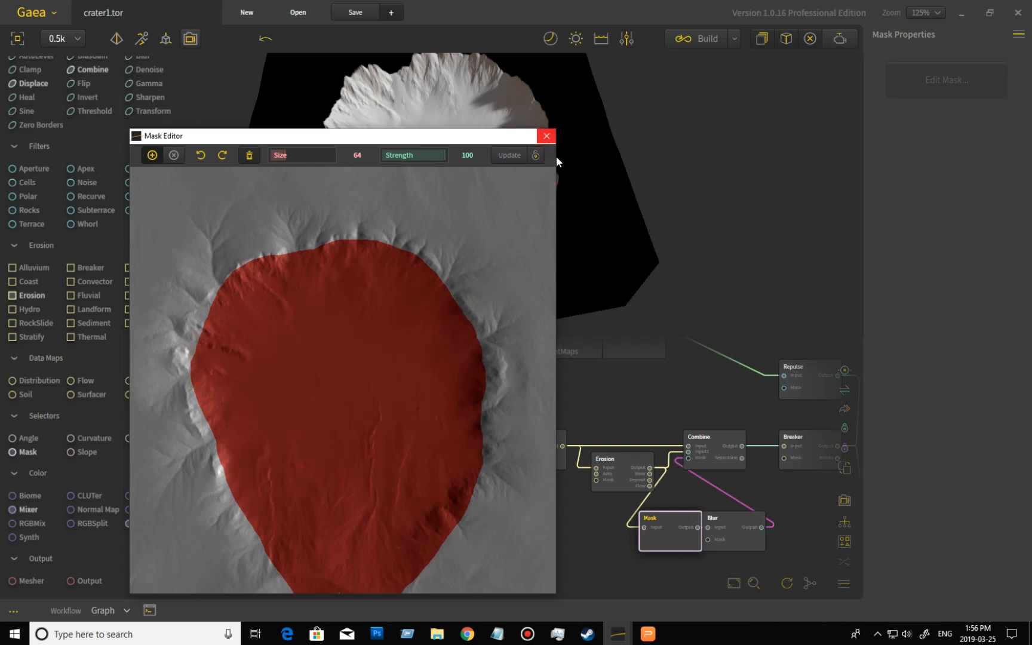
{"action": "left_click", "coordinate": [553, 141]}
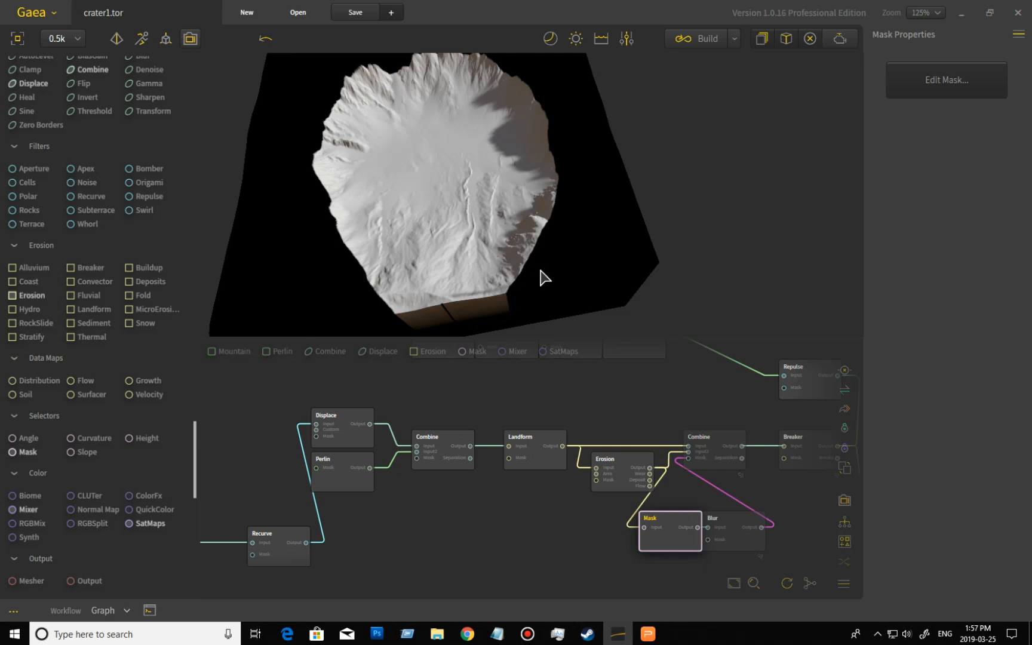
- Preview the Blur node that softens the mask's edges
{"action": "left_click", "coordinate": [736, 532]}
{"action": "key", "text": "ctrl+a"}
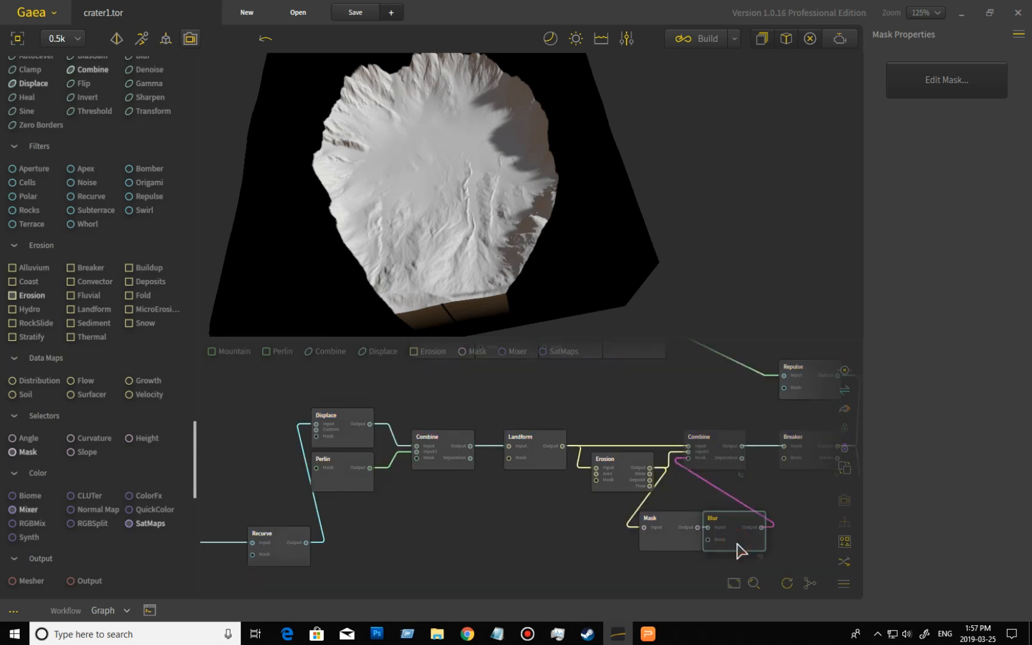
{"action": "left_click", "coordinate": [738, 545]}
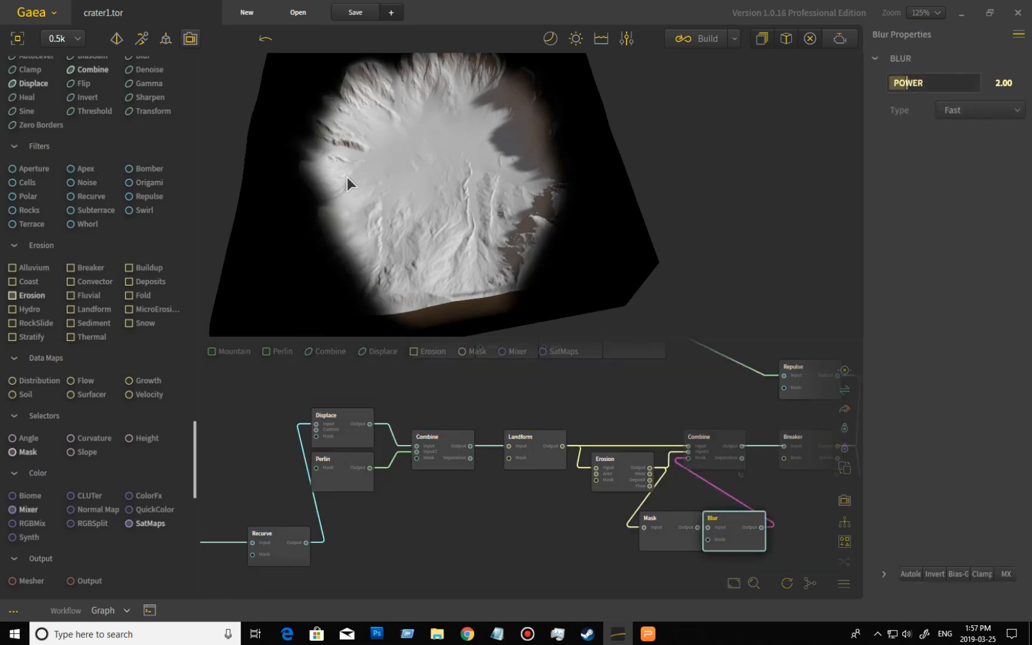
- Preview the Landform node and then the Combine node that blends the eroded result, orbiting around the crater
{"action": "left_click", "coordinate": [539, 464]}
{"action": "key", "text": "ctrl+a"}
{"action": "left_click", "coordinate": [539, 469]}
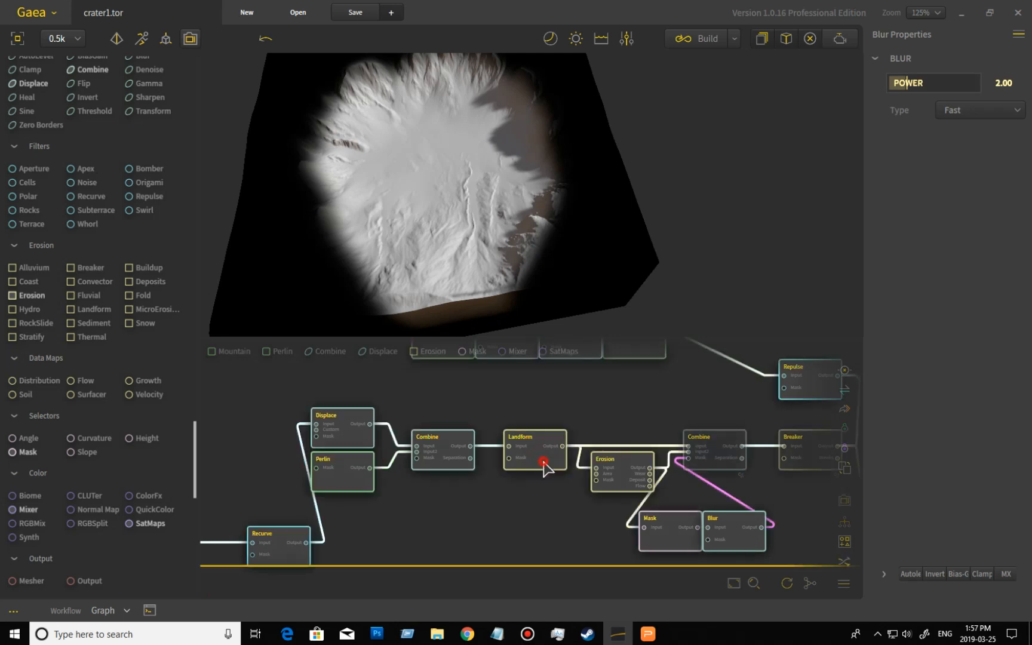
{"action": "key", "text": "ctrl+a"}
{"action": "left_click", "coordinate": [717, 445]}
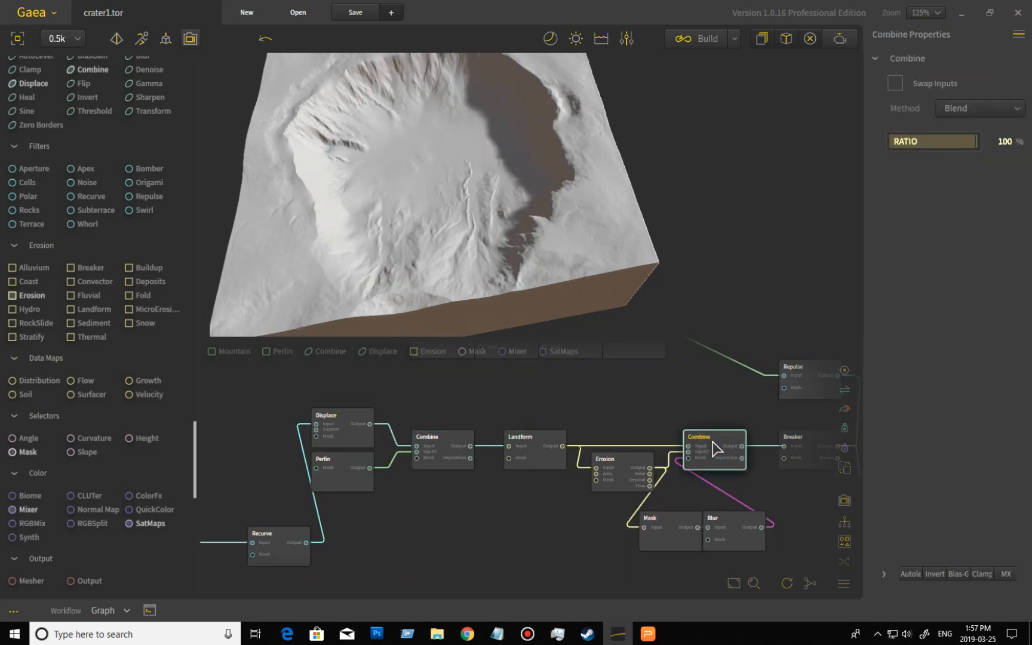
{"action": "middle_click_drag", "start_coordinate": [769, 417], "coordinate": [621, 493]}
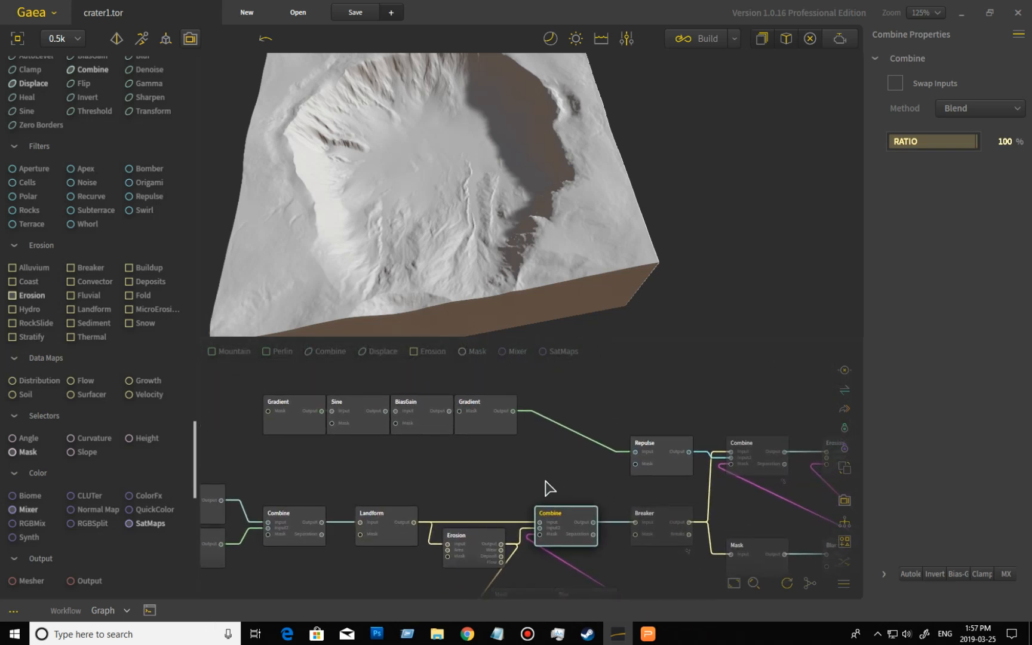
{"action": "left_click_drag", "start_coordinate": [412, 188], "coordinate": [434, 204]}
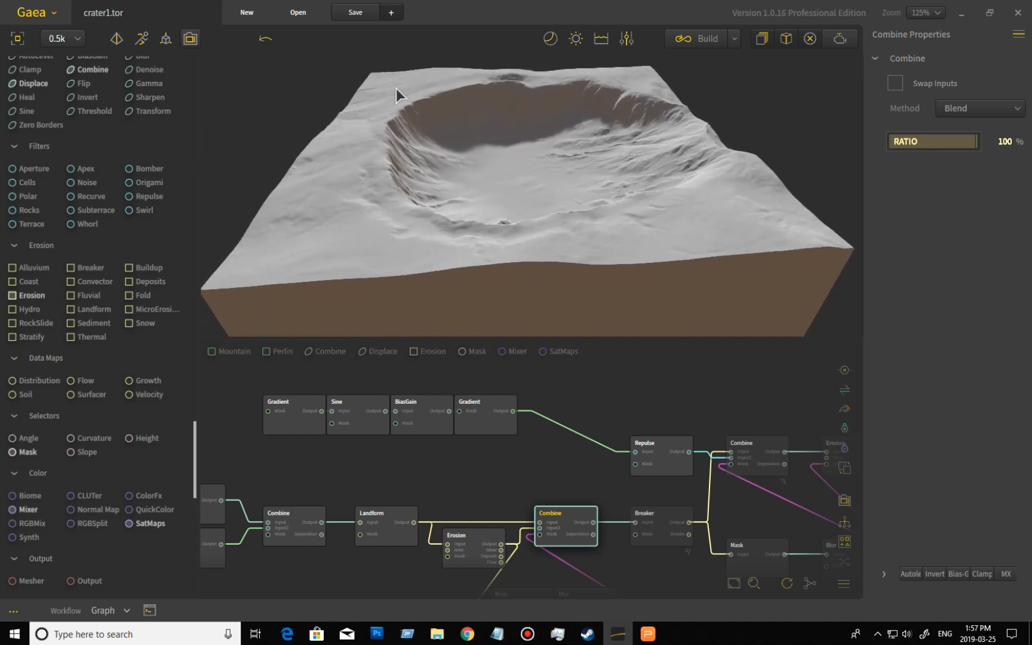
- Preview the first Gradient node and then the Sine node, orbiting around the Sine output
{"action": "left_click_drag", "start_coordinate": [404, 200], "coordinate": [572, 127]}
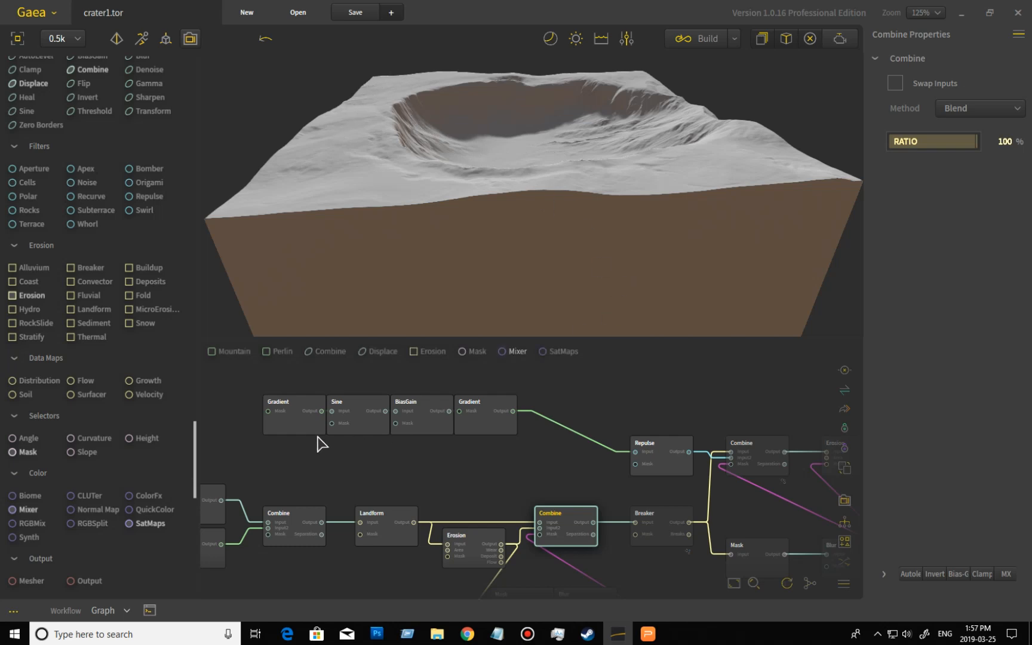
{"action": "key", "text": "ctrl+a"}
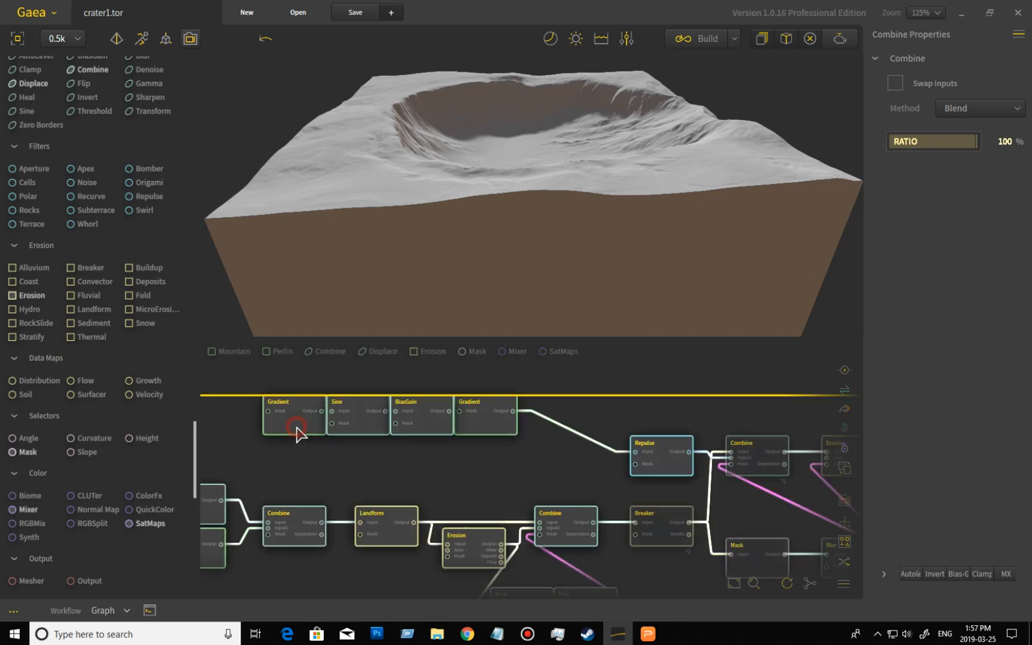
{"action": "left_click", "coordinate": [297, 434]}
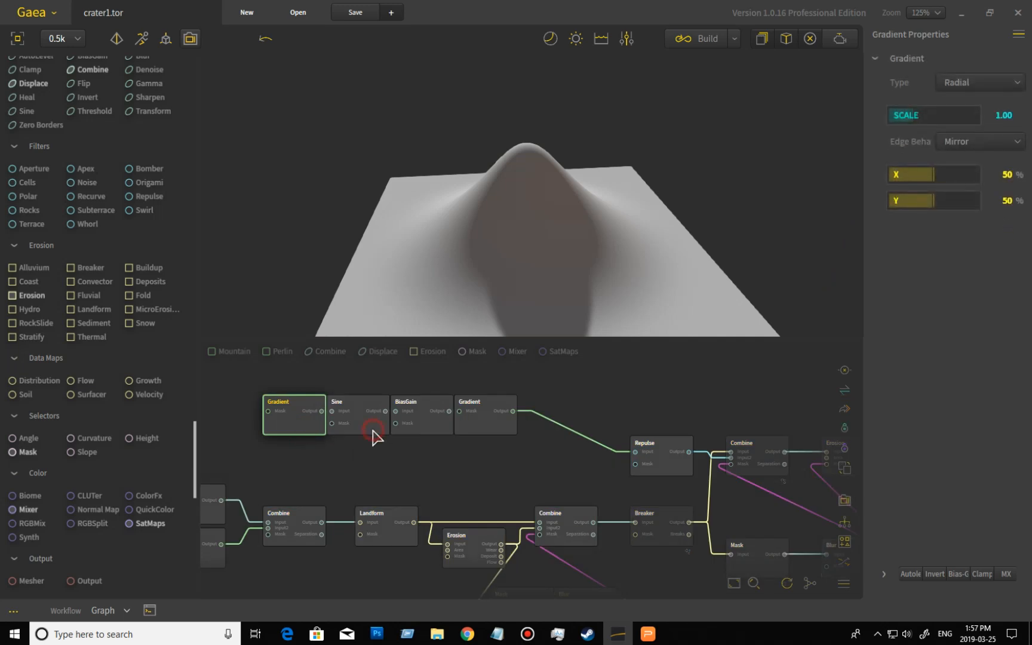
{"action": "key", "text": "ctrl+a"}
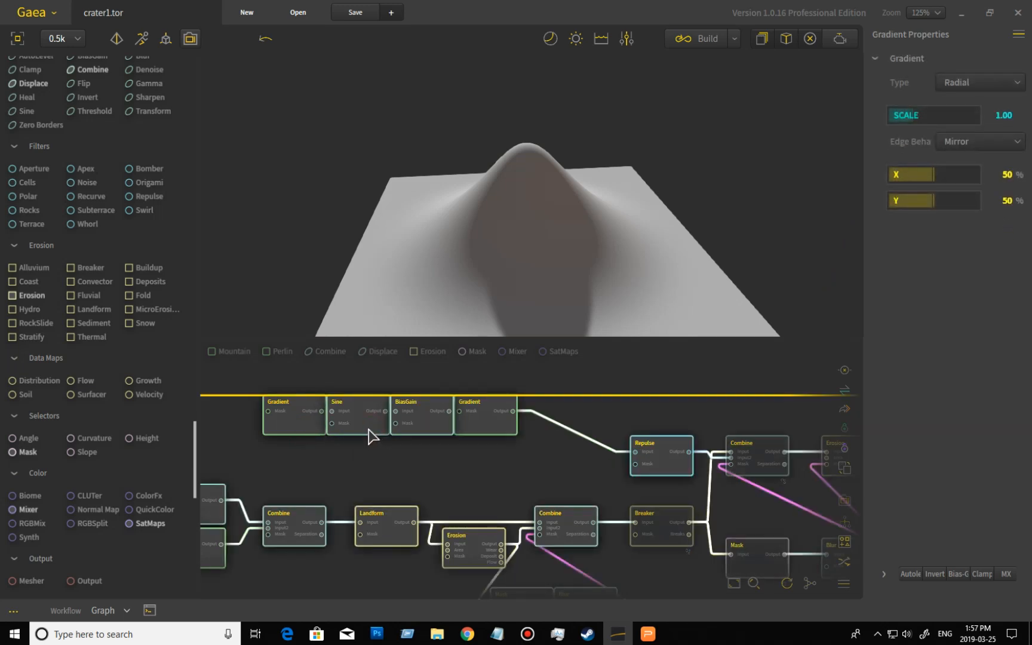
{"action": "left_click", "coordinate": [368, 436]}
{"action": "key", "text": "F2"}
{"action": "left_click", "coordinate": [614, 272]}
{"action": "left_click_drag", "start_coordinate": [647, 219], "coordinate": [504, 250]}
{"action": "left_click_drag", "start_coordinate": [618, 249], "coordinate": [459, 172]}
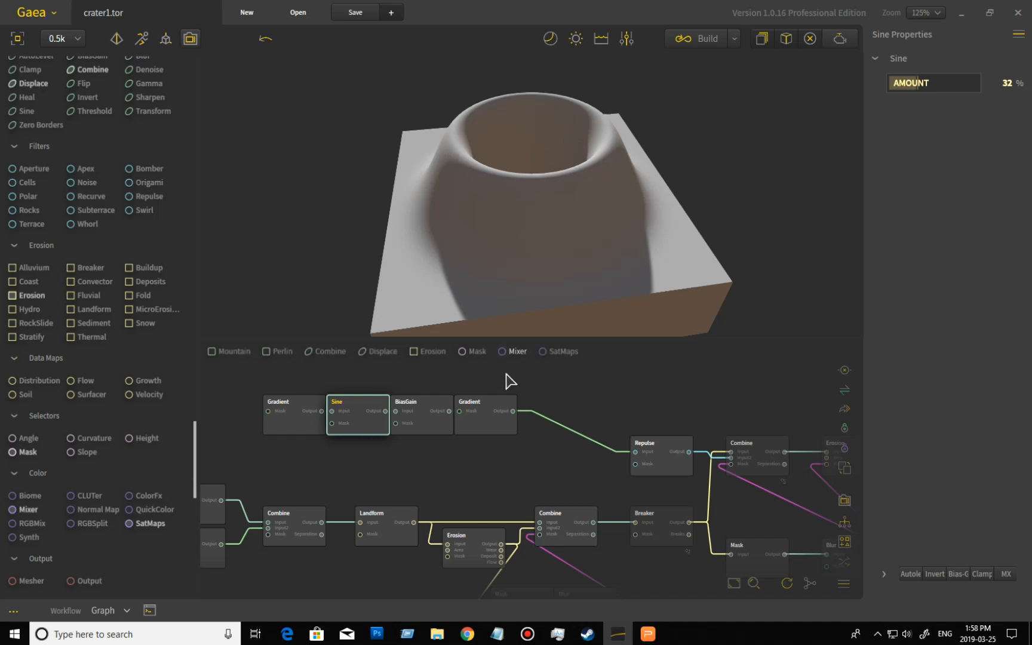
- Preview the BiasGain node and then the second Gradient node, orbiting and zooming on its output
{"action": "double_click", "coordinate": [429, 430]}
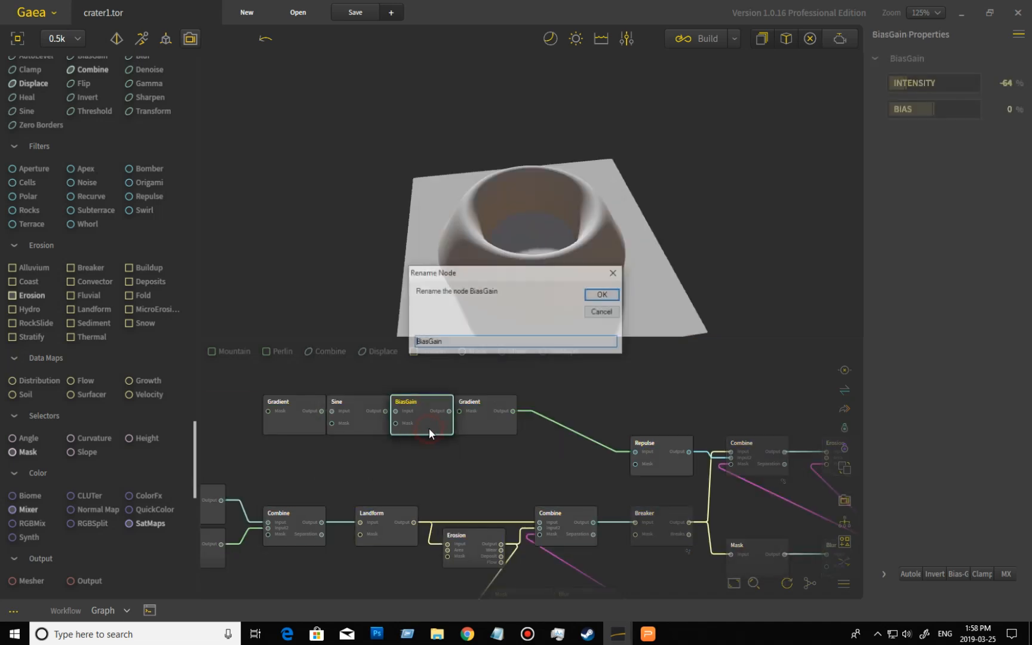
{"action": "left_click", "coordinate": [612, 273]}
{"action": "double_click", "coordinate": [495, 429]}
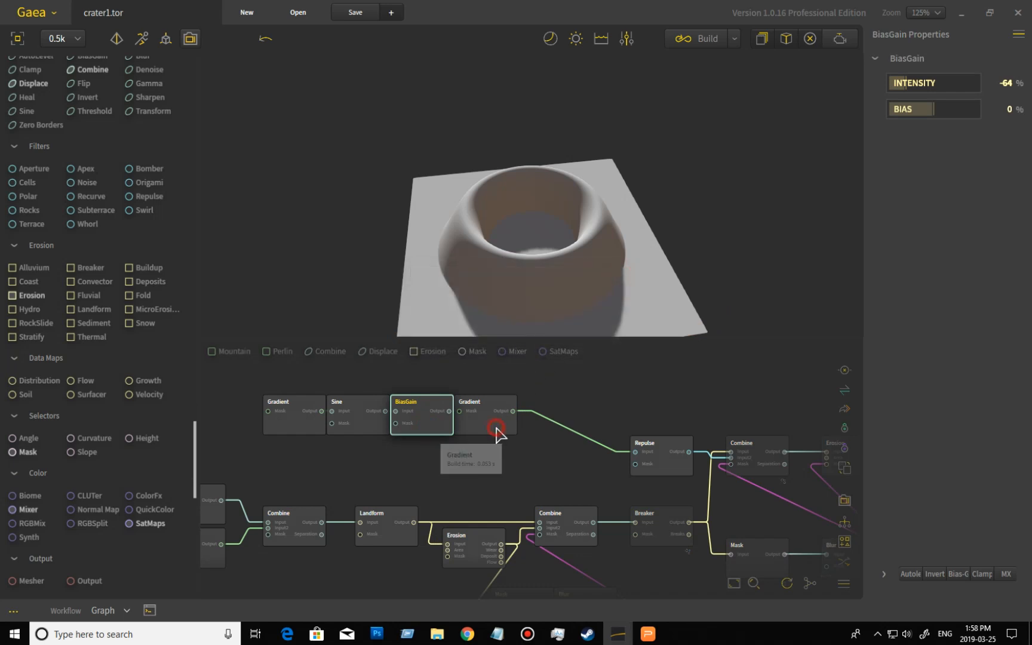
{"action": "left_click", "coordinate": [615, 273]}
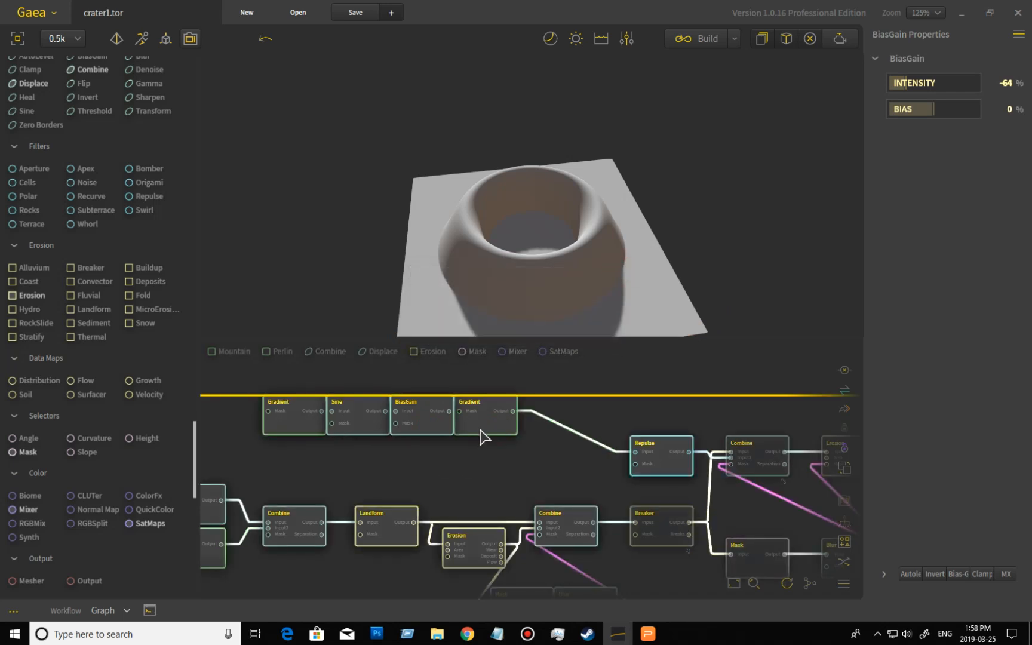
{"action": "left_click", "coordinate": [505, 431]}
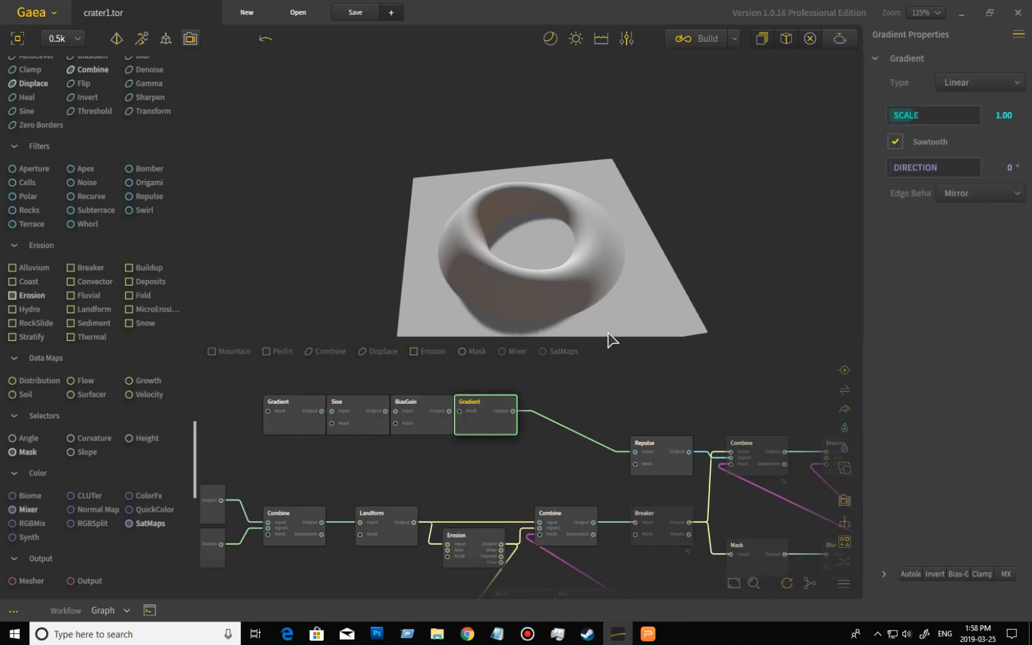
{"action": "left_click_drag", "start_coordinate": [638, 290], "coordinate": [610, 331]}
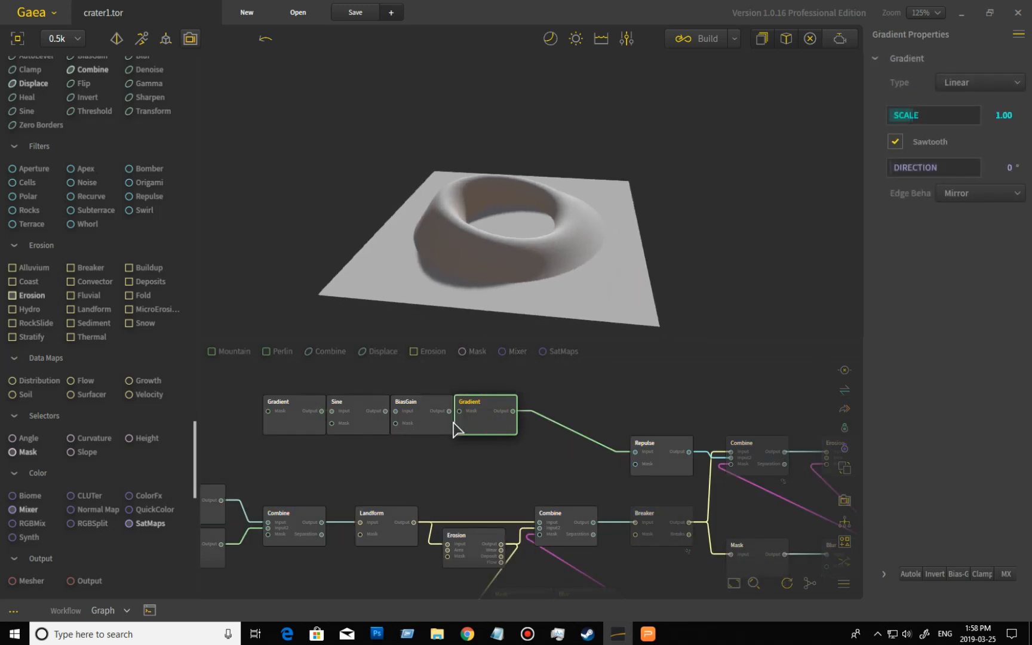
{"action": "mouse_move", "coordinate": [585, 285]}
{"action": "left_mouse_down"}
{"action": "mouse_move", "coordinate": [589, 300]}
{"action": "mouse_move", "coordinate": [602, 295]}
{"action": "left_mouse_up"}
{"action": "scroll", "coordinate": [589, 300], "scroll_direction": "up", "scroll_amount": 3}
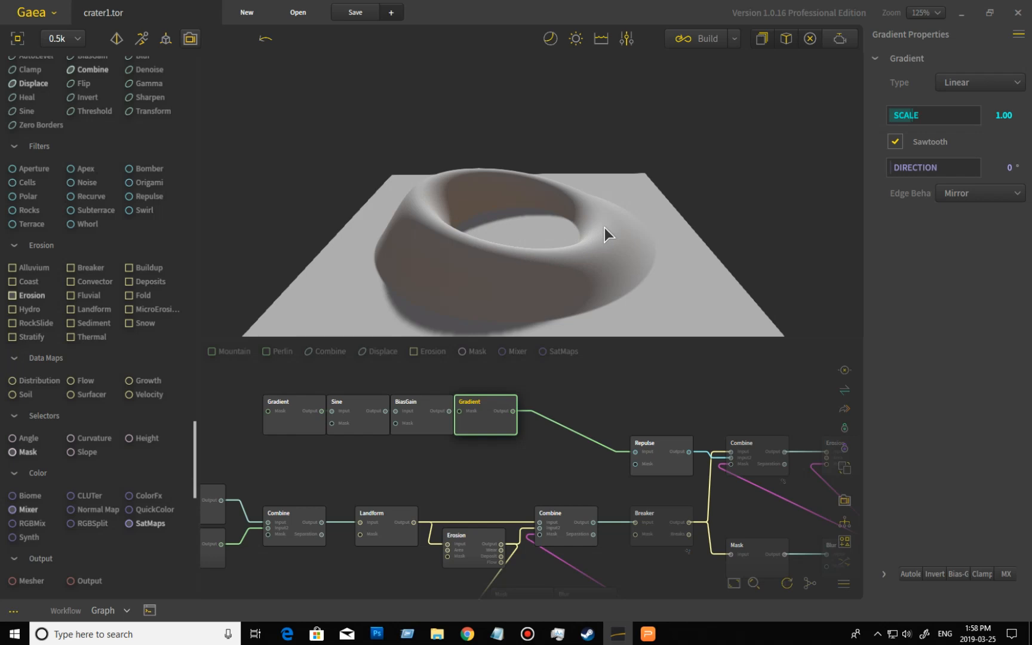
- Preview the Landform node and then the Repulse node, orbiting each output and panning the graph
{"action": "left_click", "coordinate": [389, 517]}
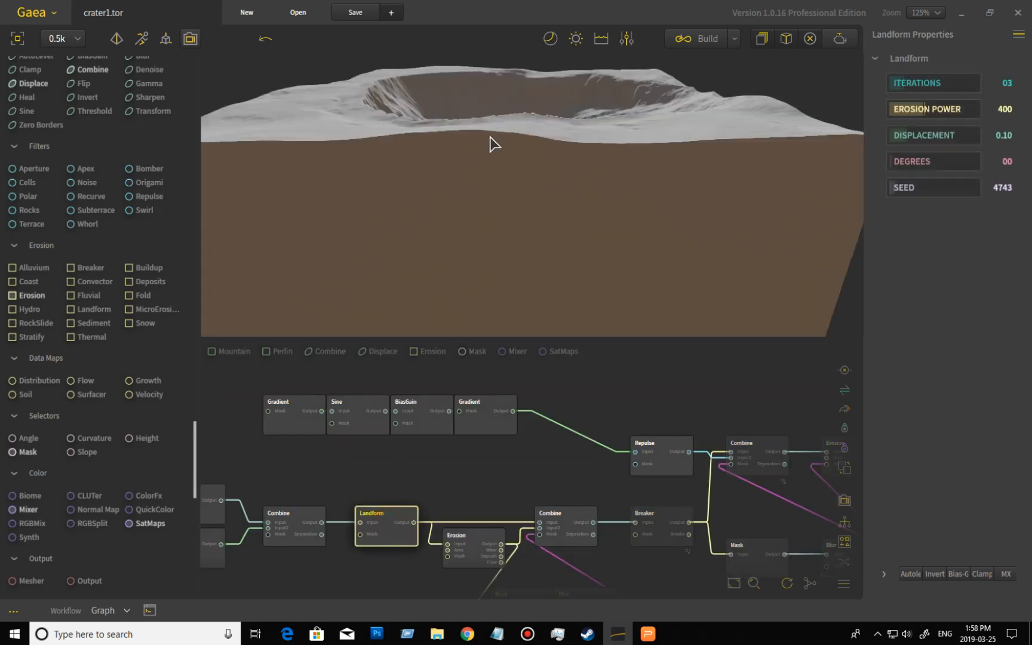
{"action": "left_click_drag", "start_coordinate": [487, 135], "coordinate": [470, 98]}
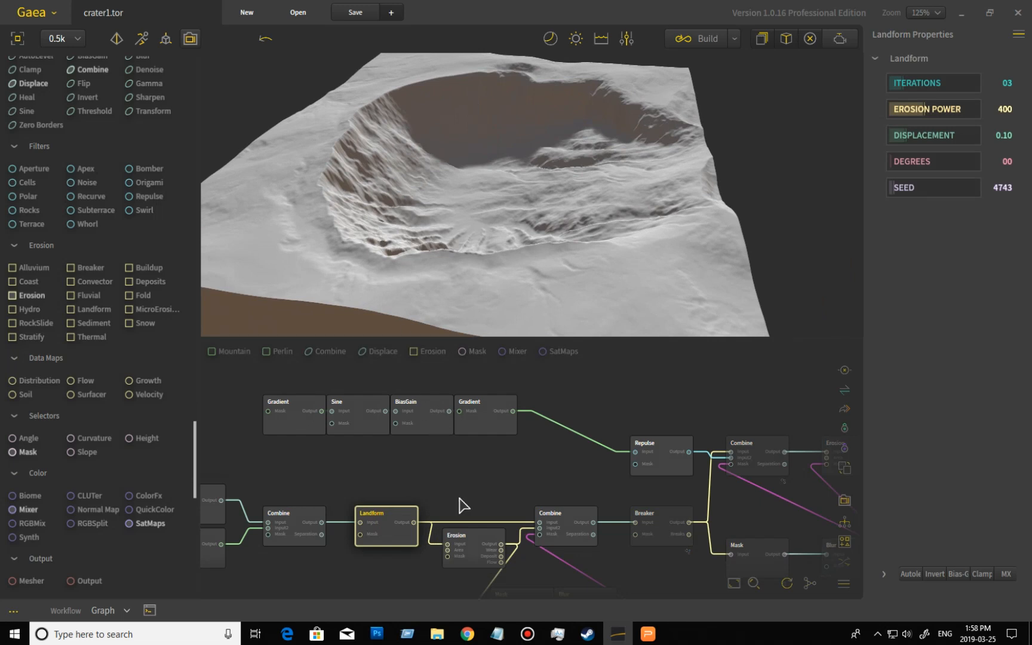
{"action": "left_click", "coordinate": [667, 471]}
{"action": "left_click_drag", "start_coordinate": [530, 247], "coordinate": [525, 325]}
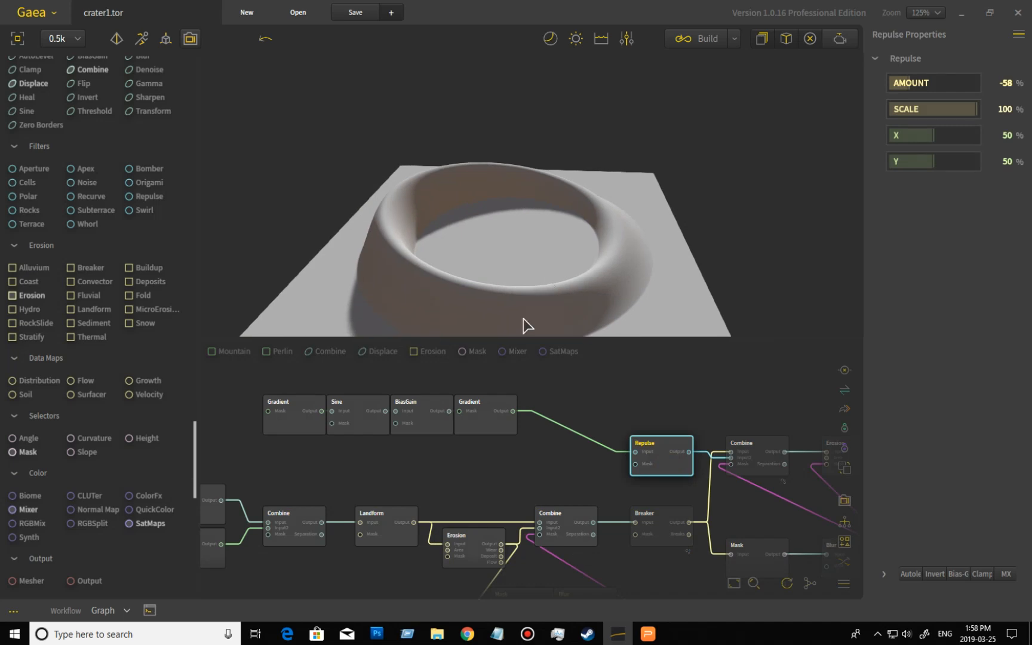
{"action": "left_click", "coordinate": [487, 428]}
{"action": "left_click", "coordinate": [665, 473]}
{"action": "middle_click_drag", "start_coordinate": [737, 410], "coordinate": [615, 376]}
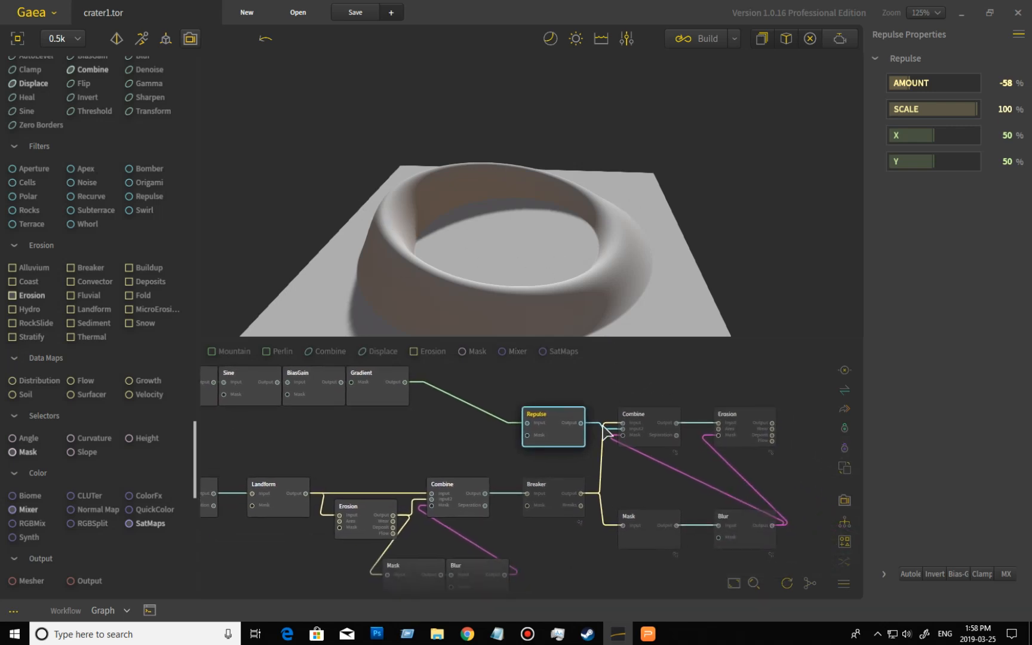
- Preview the Combine node after Erosion and then the Breaker node, orbiting around the crater
{"action": "key", "text": "ctrl+a"}
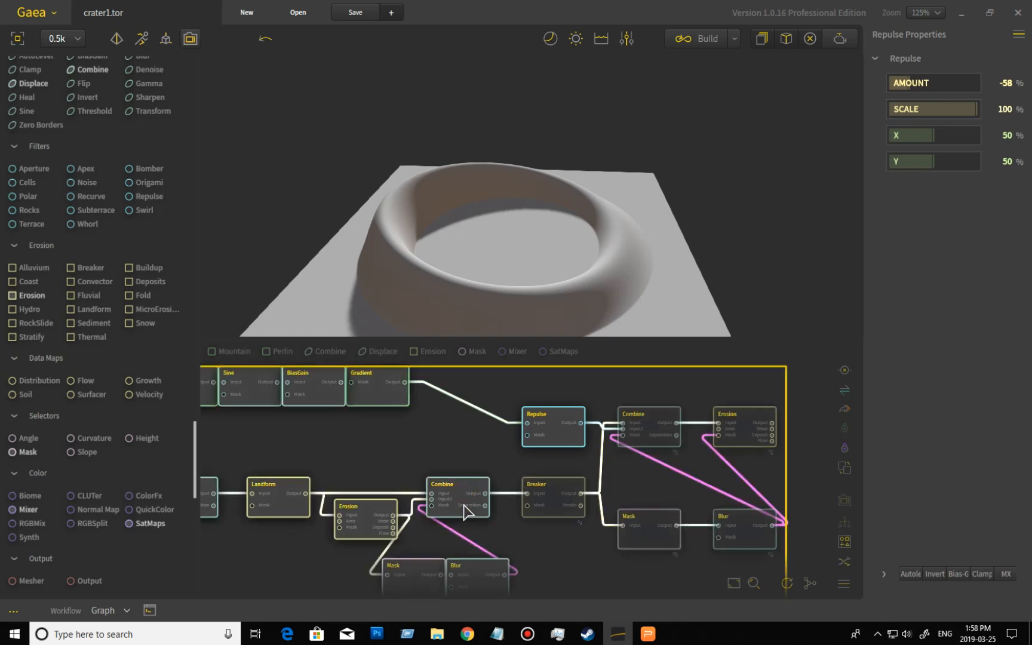
{"action": "left_click", "coordinate": [456, 497]}
{"action": "left_click_drag", "start_coordinate": [507, 233], "coordinate": [498, 202]}
{"action": "key", "text": "ctrl+a"}
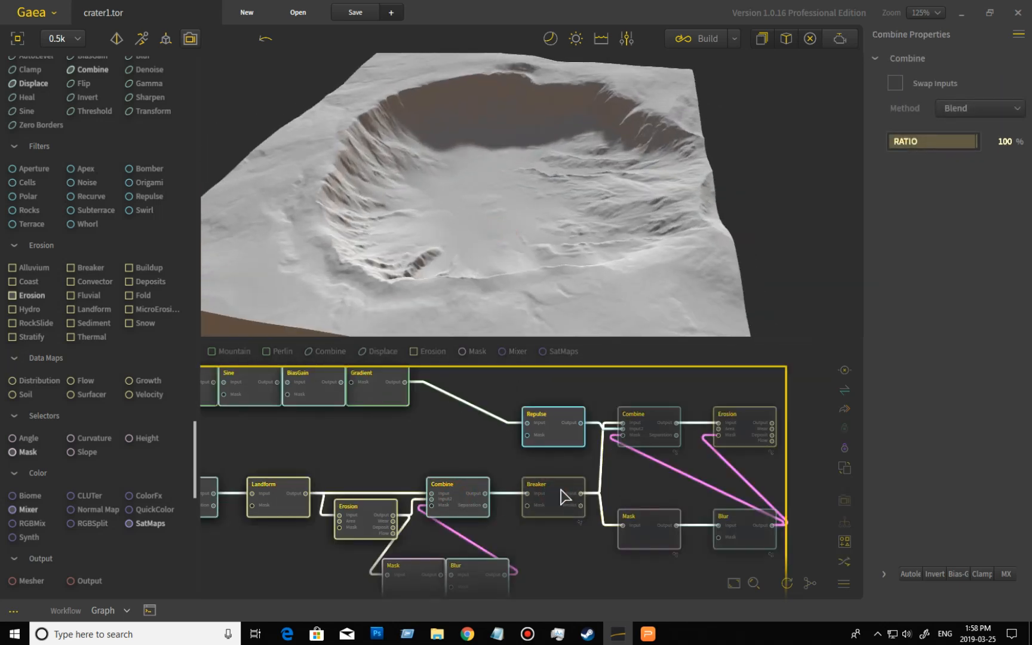
{"action": "left_click", "coordinate": [560, 489]}
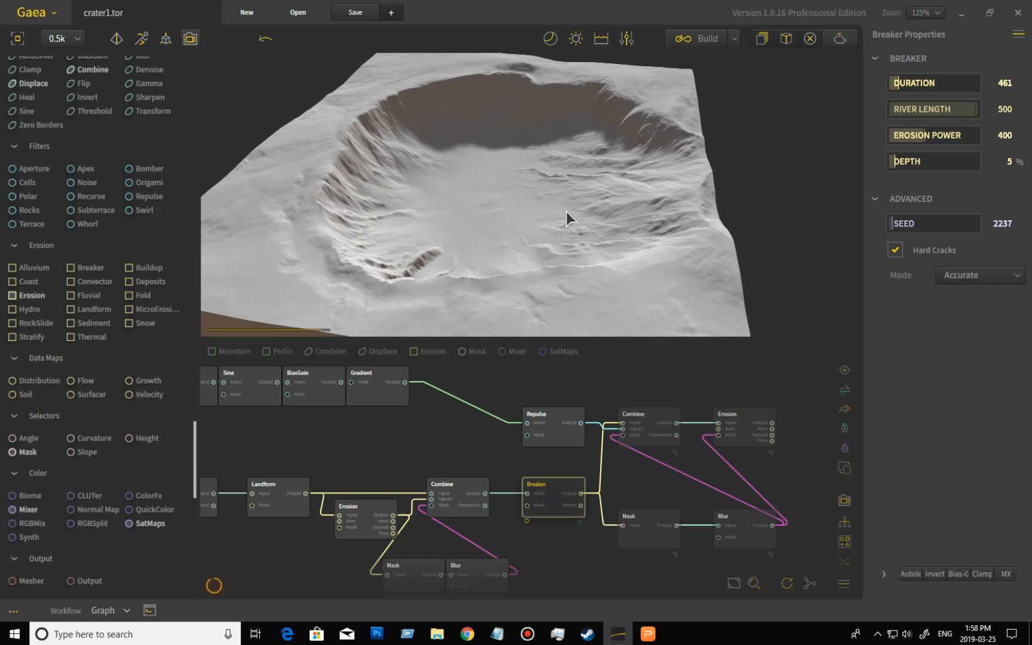
{"action": "left_click_drag", "start_coordinate": [575, 251], "coordinate": [519, 240]}
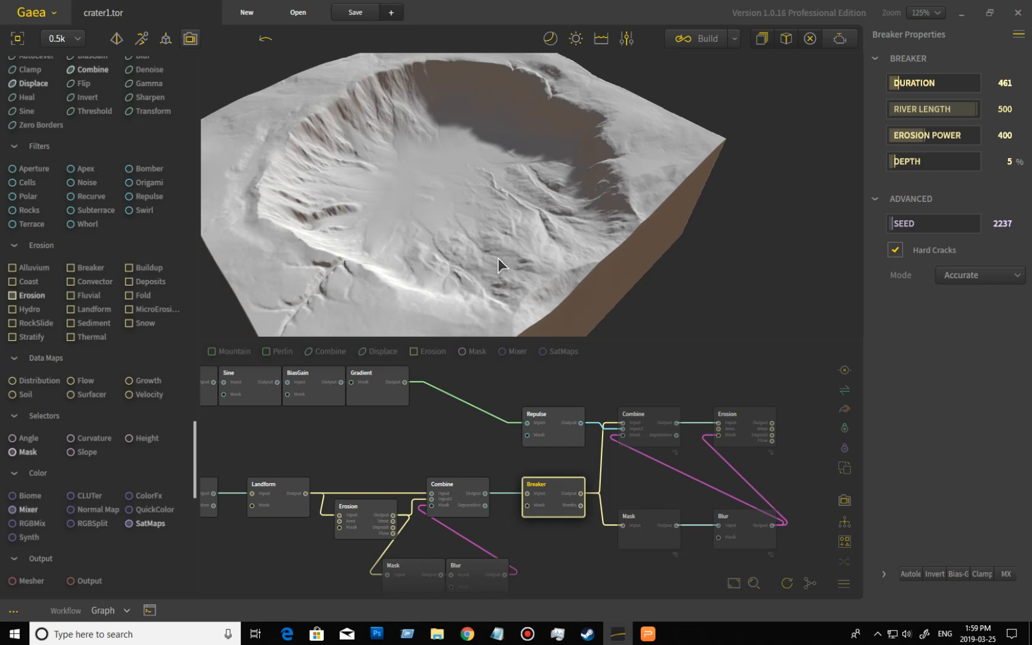
{"action": "left_click_drag", "start_coordinate": [370, 299], "coordinate": [378, 299]}
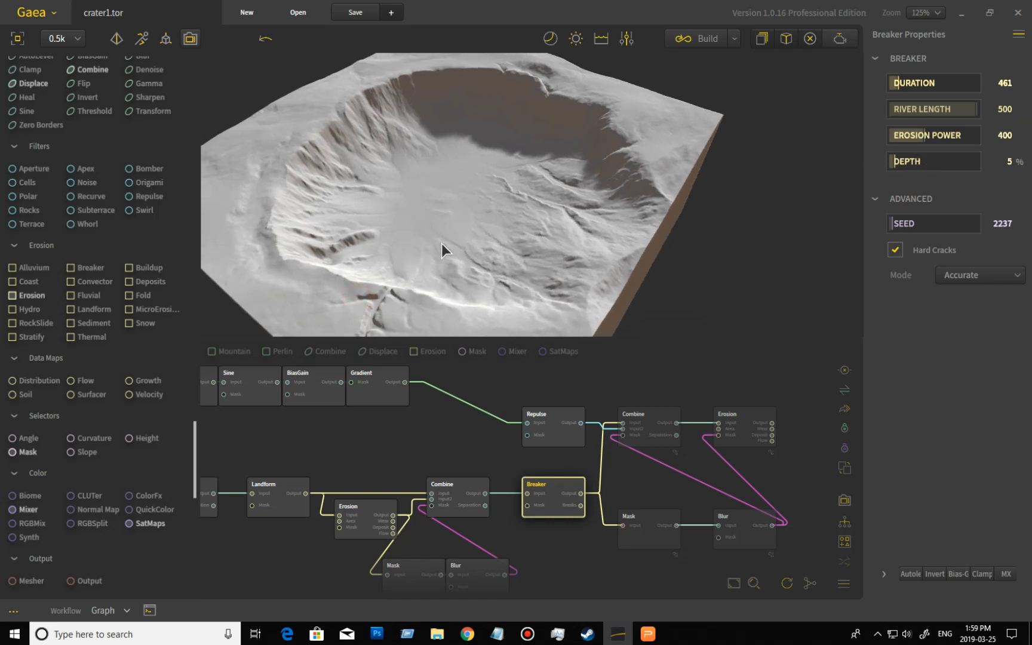
{"action": "left_click_drag", "start_coordinate": [440, 242], "coordinate": [449, 239]}
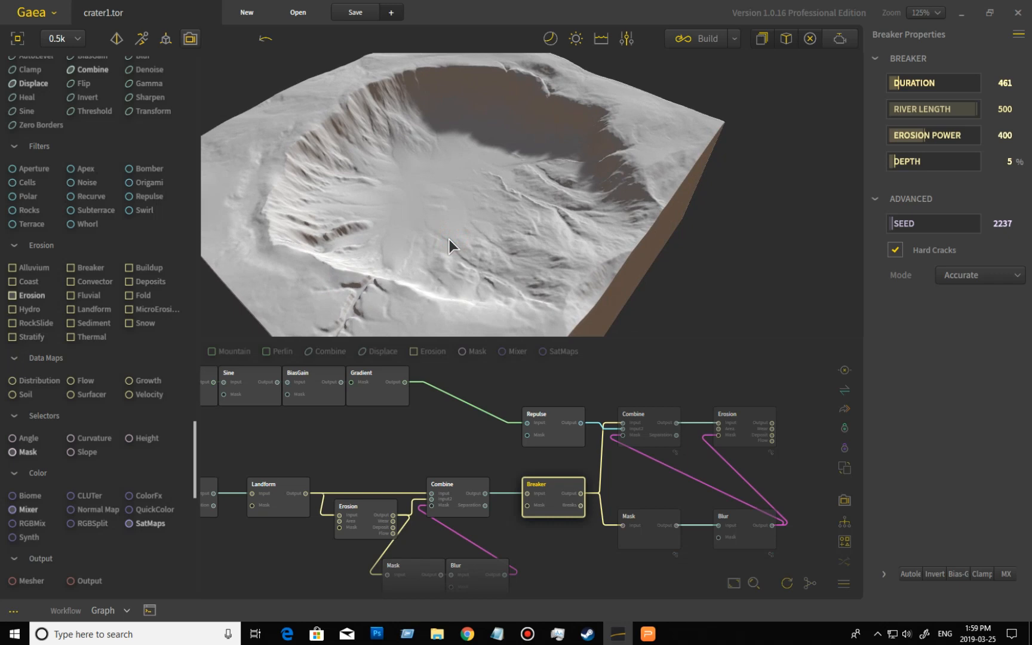
- Preview the Mask node and then the Blur node in the lower branch of the graph
{"action": "left_click", "coordinate": [659, 542]}
{"action": "key", "text": "ctrl+a"}
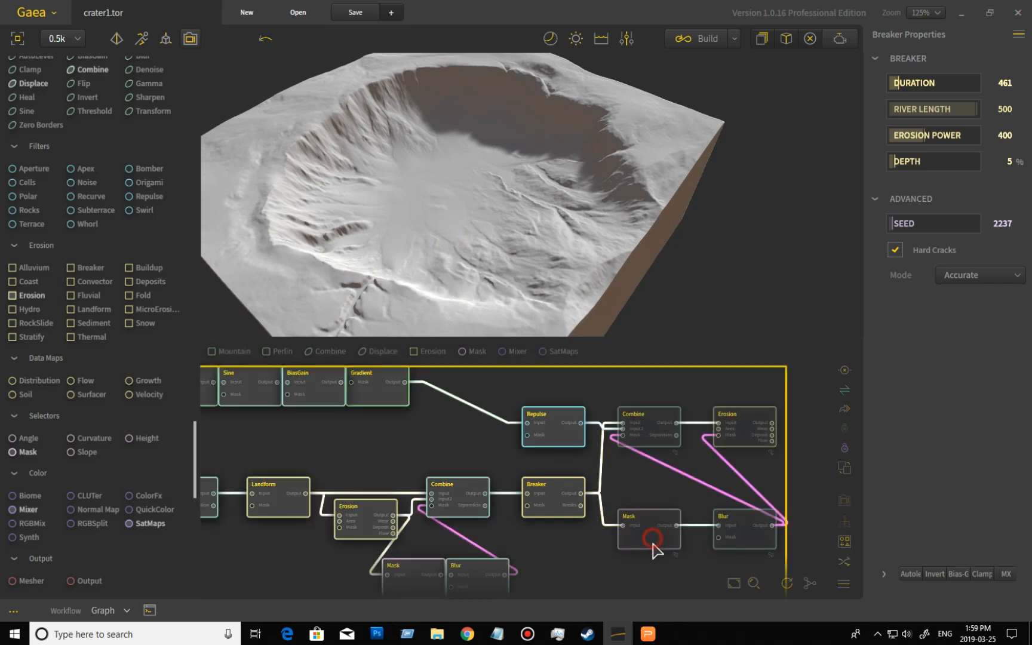
{"action": "left_click", "coordinate": [654, 543]}
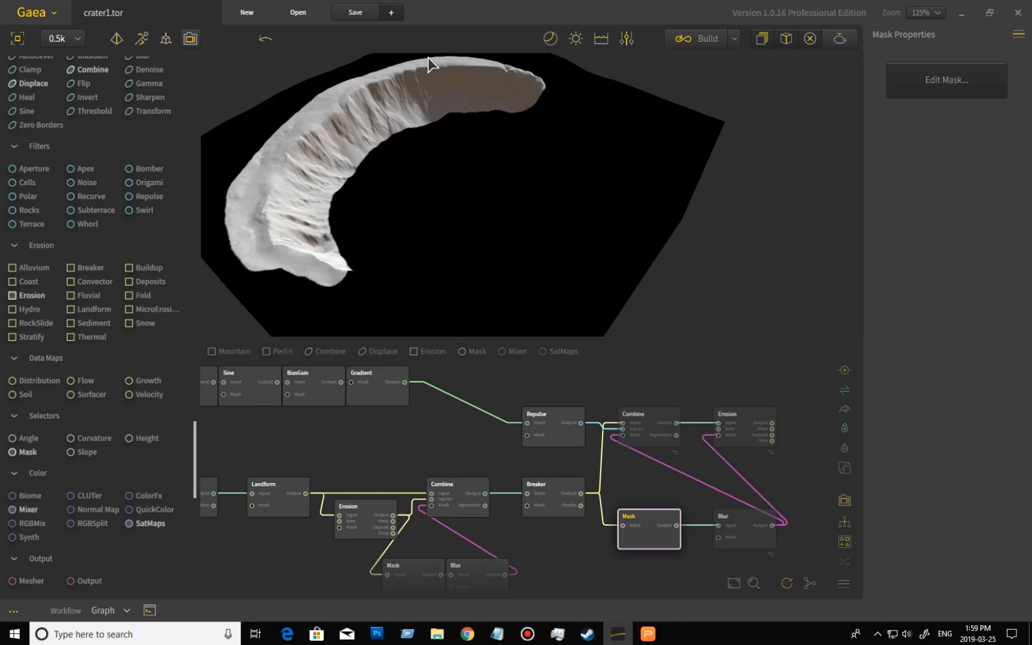
{"action": "key", "text": "ctrl+a"}
{"action": "left_click", "coordinate": [751, 541]}
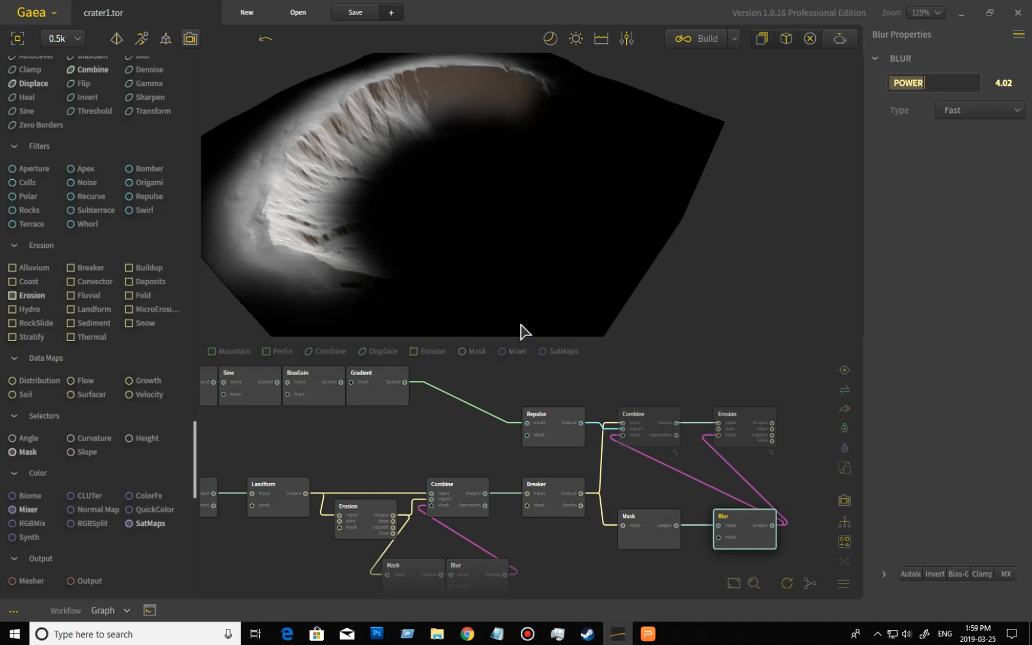
- Preview the final Combine node, compare it briefly with Breaker, and orbit around the crater
{"action": "left_click", "coordinate": [654, 415]}
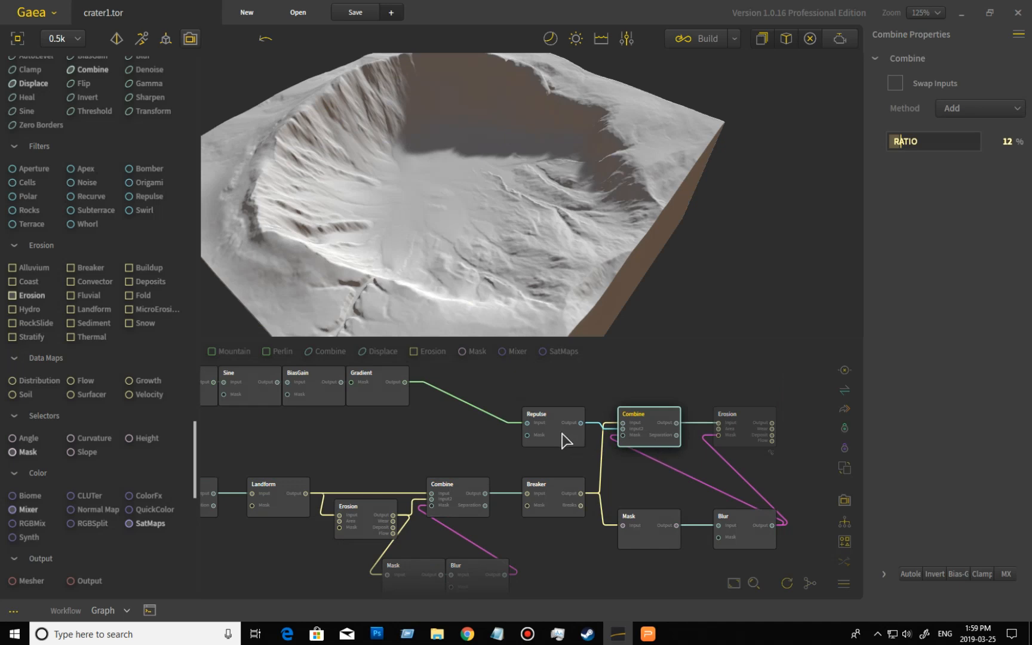
{"action": "left_click_drag", "start_coordinate": [389, 249], "coordinate": [456, 293]}
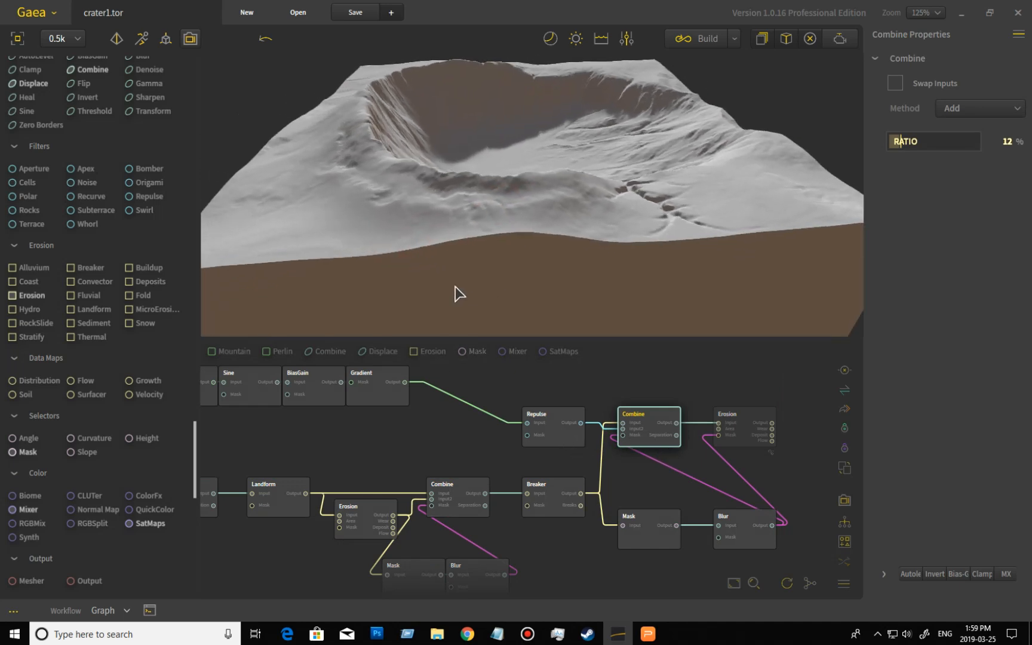
{"action": "left_click", "coordinate": [565, 441]}
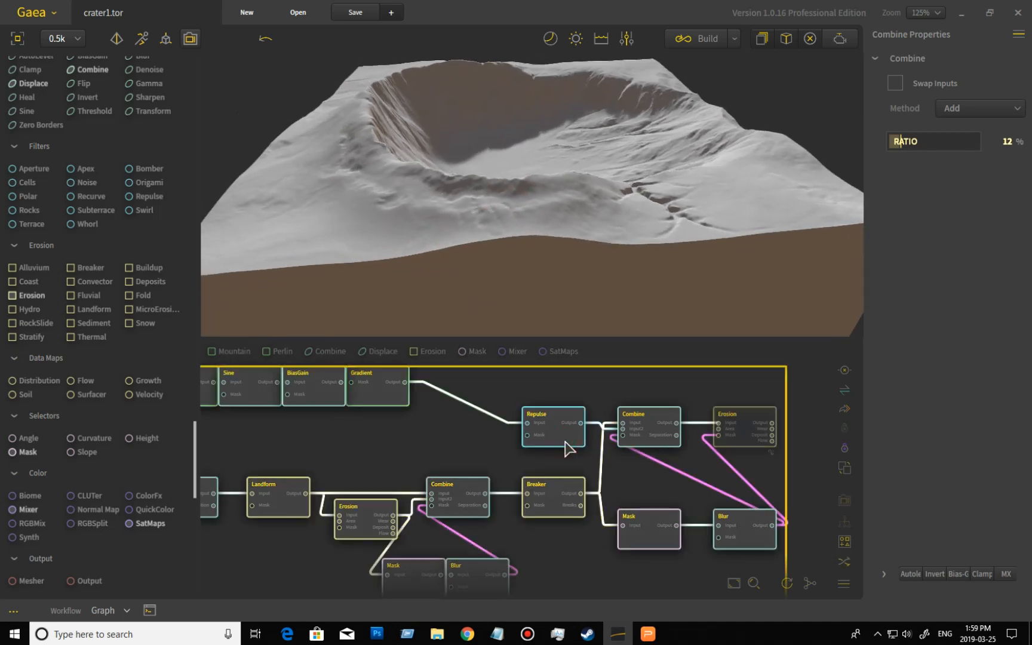
{"action": "left_click", "coordinate": [561, 512]}
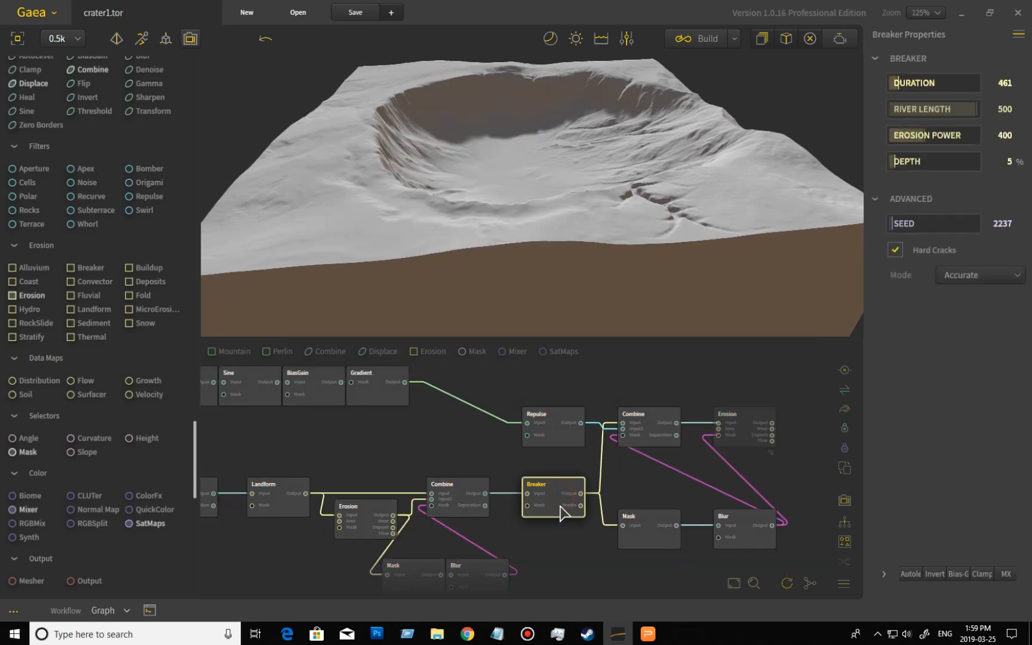
{"action": "double_click", "coordinate": [650, 425]}
{"action": "left_click", "coordinate": [651, 430]}
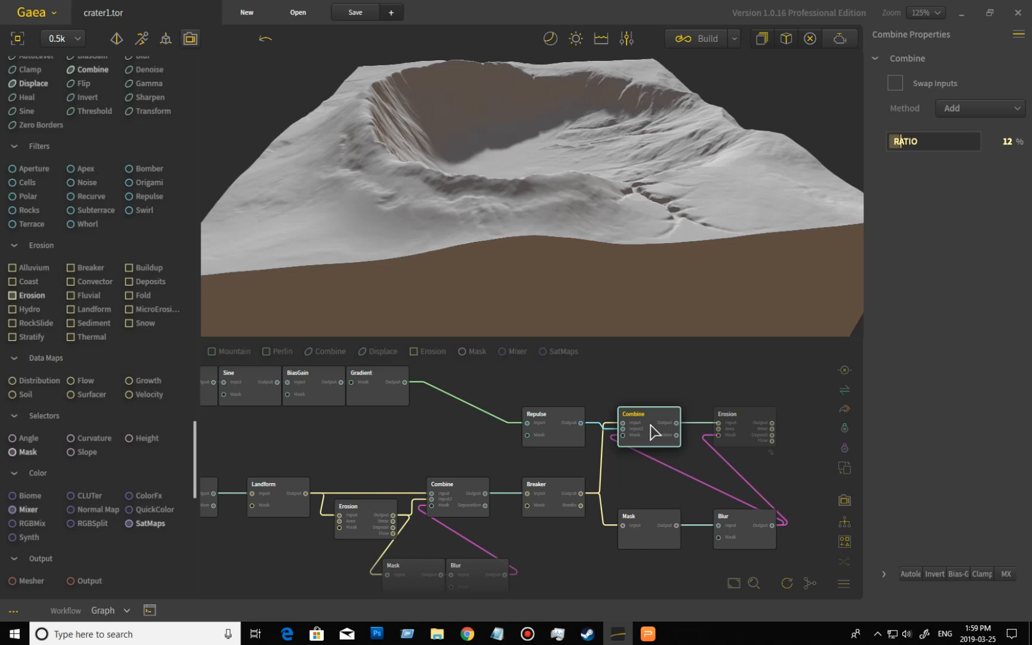
{"action": "left_click_drag", "start_coordinate": [600, 202], "coordinate": [537, 206]}
- Preview the final Erosion node, orbiting and zooming around the finished crater
{"action": "left_click", "coordinate": [748, 420]}
{"action": "double_click", "coordinate": [748, 422]}
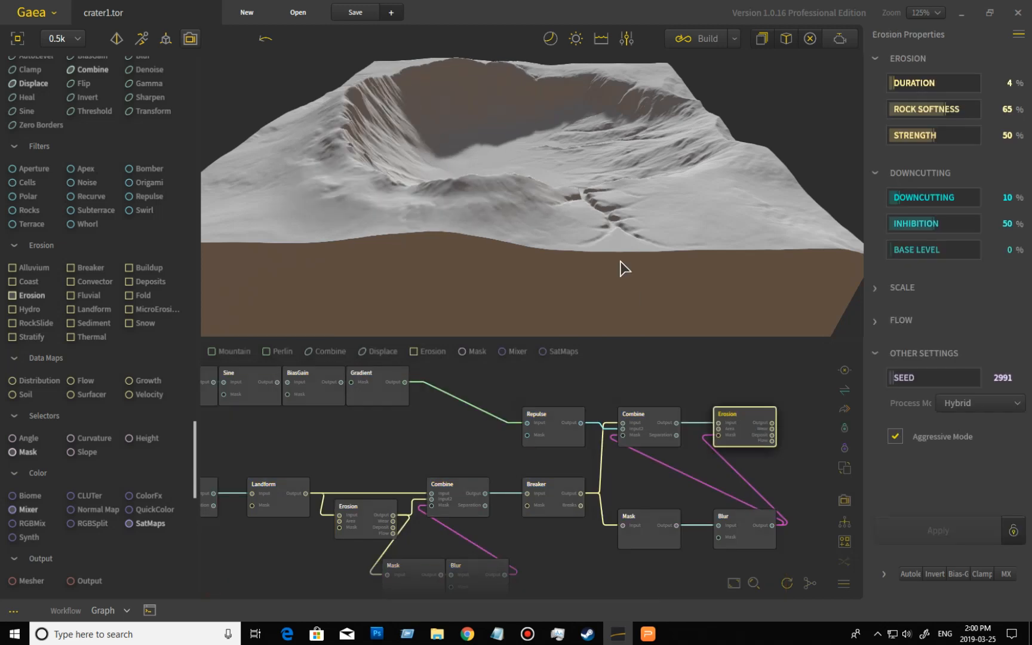
{"action": "mouse_move", "coordinate": [540, 187]}
{"action": "left_mouse_down"}
{"action": "mouse_move", "coordinate": [447, 174]}
{"action": "mouse_move", "coordinate": [460, 166]}
{"action": "mouse_move", "coordinate": [603, 183]}
{"action": "mouse_move", "coordinate": [437, 164]}
{"action": "mouse_move", "coordinate": [521, 177]}
{"action": "mouse_move", "coordinate": [559, 175]}
{"action": "mouse_move", "coordinate": [556, 161]}
{"action": "mouse_move", "coordinate": [516, 193]}
{"action": "mouse_move", "coordinate": [465, 190]}
{"action": "mouse_move", "coordinate": [470, 172]}
{"action": "mouse_move", "coordinate": [521, 190]}
{"action": "left_mouse_up"}
{"action": "scroll", "coordinate": [437, 165], "scroll_direction": "down", "scroll_amount": 4}
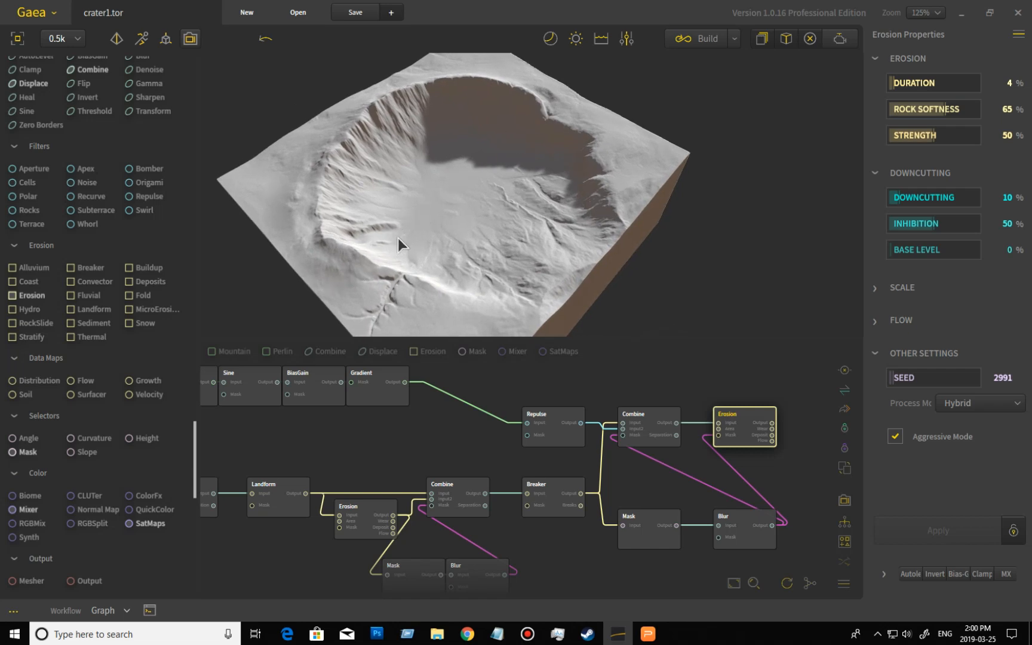
{"action": "left_click_drag", "start_coordinate": [475, 221], "coordinate": [446, 205]}
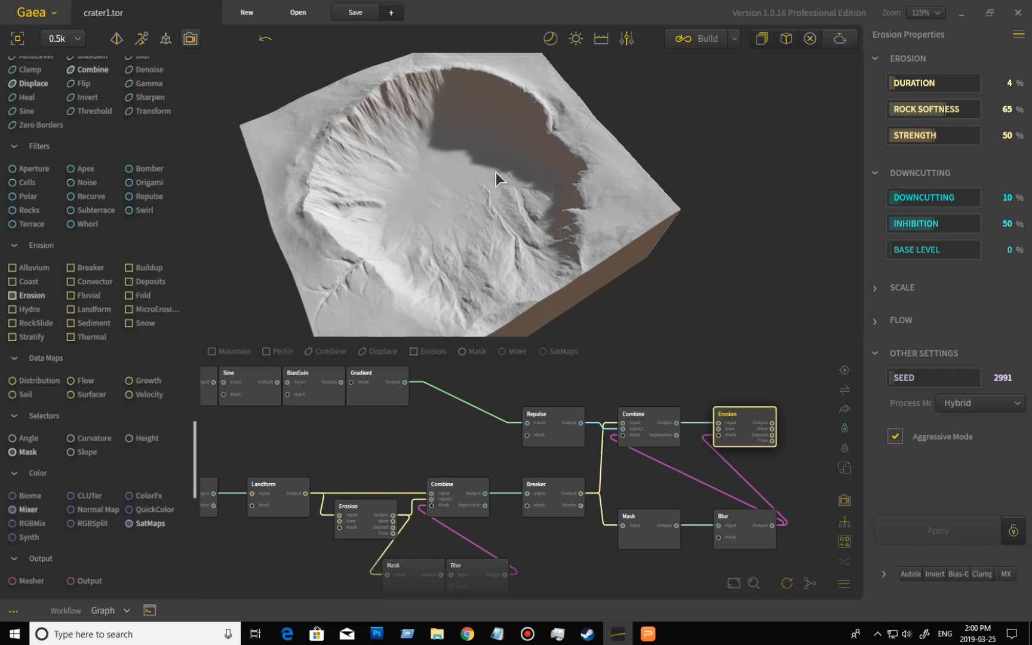
{"action": "left_click_drag", "start_coordinate": [503, 151], "coordinate": [555, 193]}
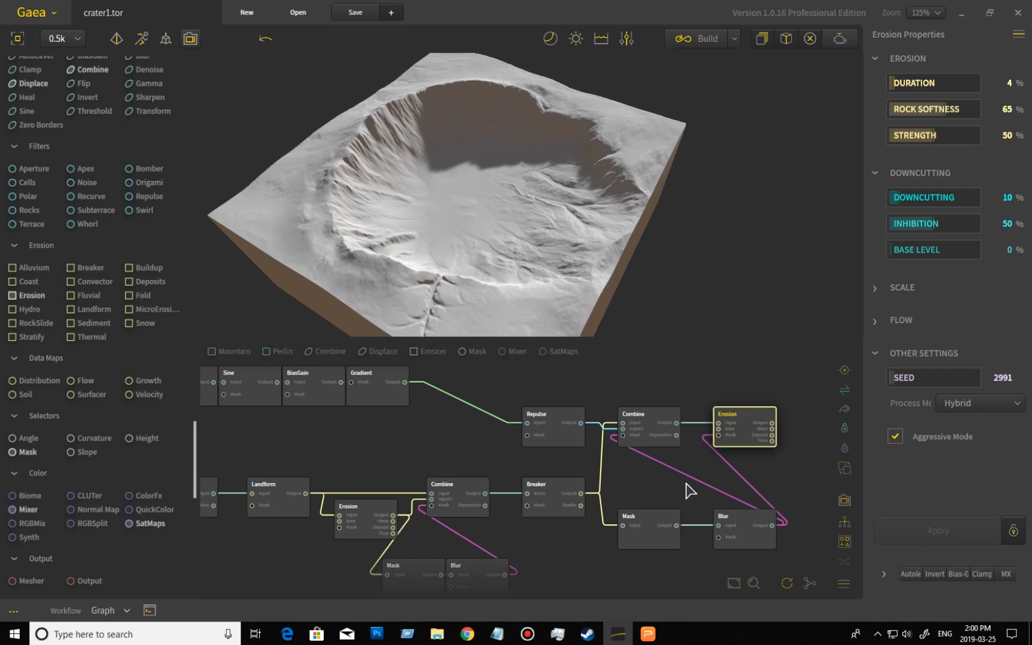
{"action": "middle_click_drag", "start_coordinate": [729, 483], "coordinate": [691, 491]}
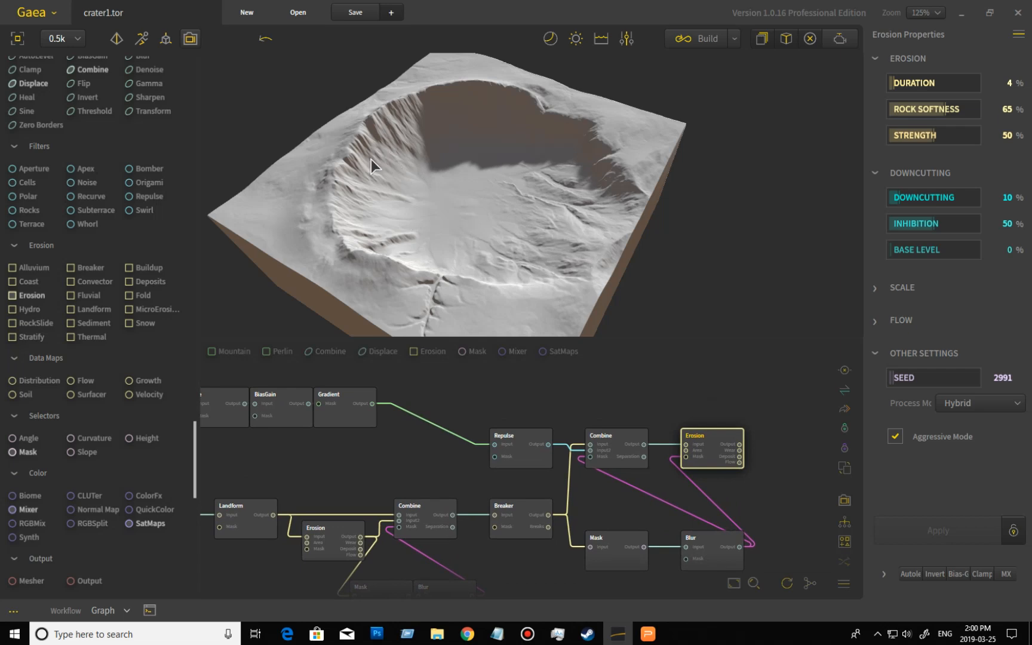
- Move to the texturing section of the graph and preview its Erosion node, orbiting and zooming around the crater
{"action": "middle_click_drag", "start_coordinate": [618, 387], "coordinate": [611, 600]}
{"action": "middle_click_drag", "start_coordinate": [570, 452], "coordinate": [587, 634]}
{"action": "middle_click_drag", "start_coordinate": [625, 467], "coordinate": [635, 630]}
{"action": "middle_click_drag", "start_coordinate": [605, 503], "coordinate": [695, 590]}
{"action": "middle_click_drag", "start_coordinate": [368, 523], "coordinate": [561, 553]}
{"action": "middle_click_drag", "start_coordinate": [300, 509], "coordinate": [371, 558]}
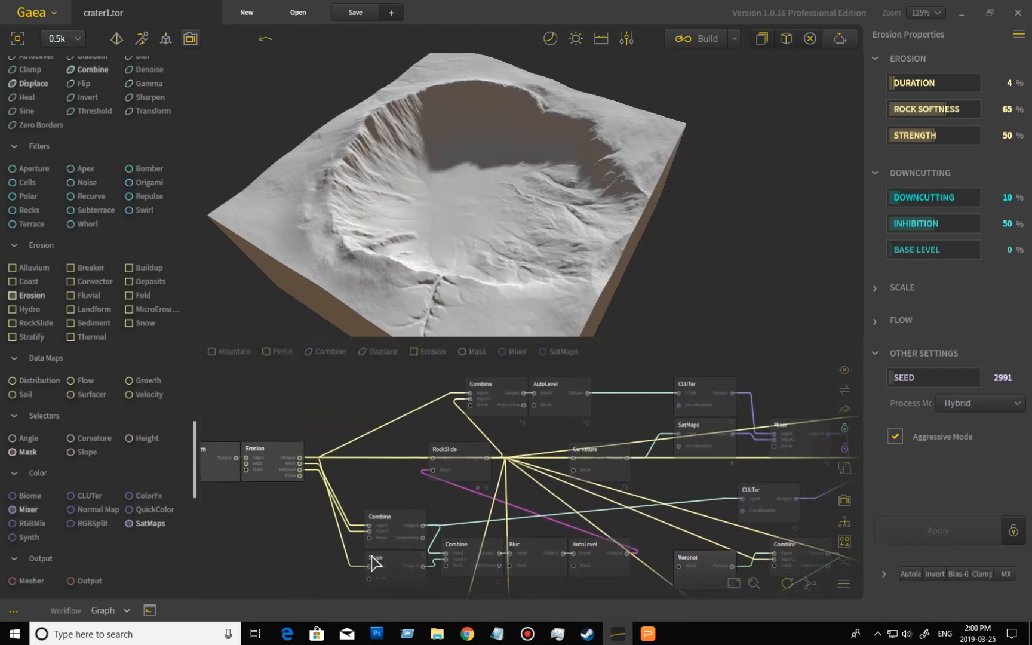
{"action": "left_click", "coordinate": [280, 462]}
{"action": "left_click_drag", "start_coordinate": [575, 268], "coordinate": [575, 287]}
{"action": "left_click_drag", "start_coordinate": [521, 240], "coordinate": [656, 279]}
{"action": "scroll", "coordinate": [553, 253], "scroll_direction": "up", "scroll_amount": 3}
{"action": "scroll", "coordinate": [655, 272], "scroll_direction": "up", "scroll_amount": 3}
{"action": "scroll", "coordinate": [660, 268], "scroll_direction": "down", "scroll_amount": 4}
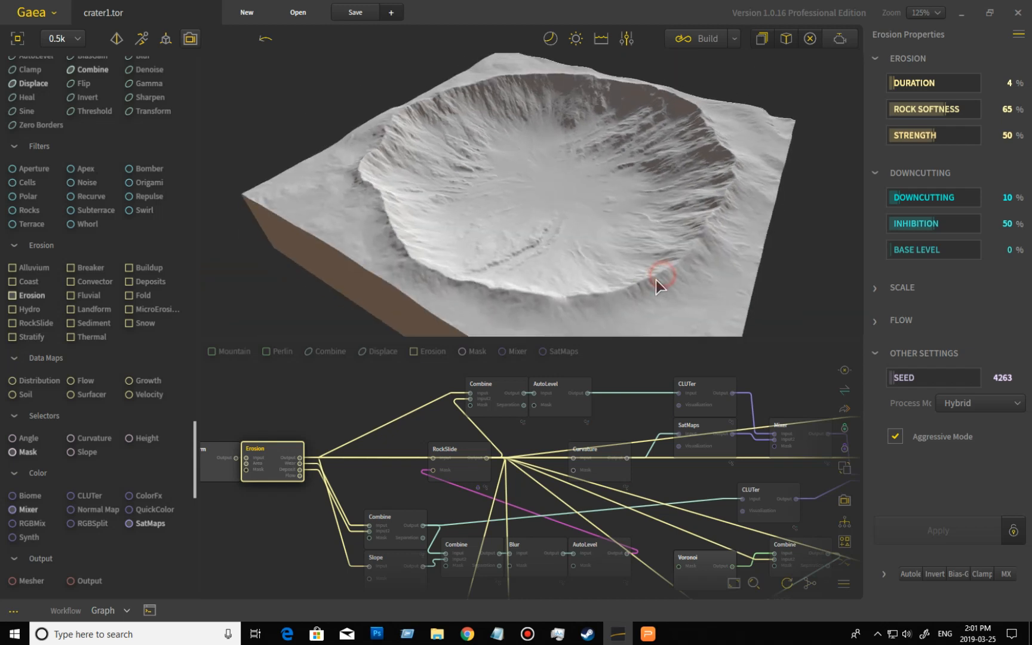
- Preview the RockSlide node, then the Combine and Slope nodes branching below it
{"action": "left_click", "coordinate": [470, 481]}
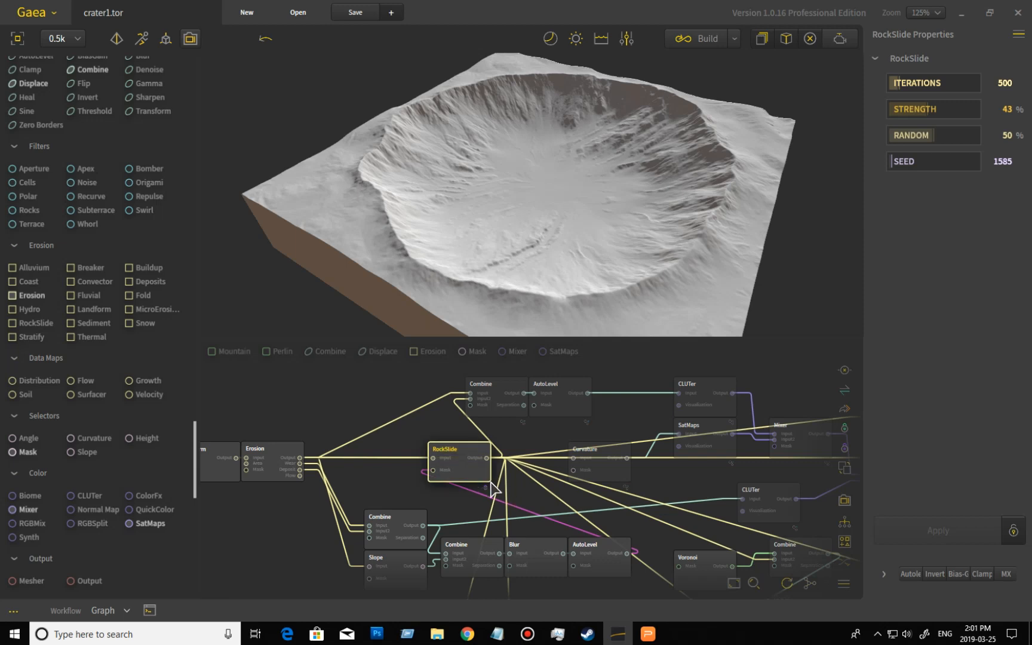
{"action": "middle_click_drag", "start_coordinate": [422, 497], "coordinate": [394, 472]}
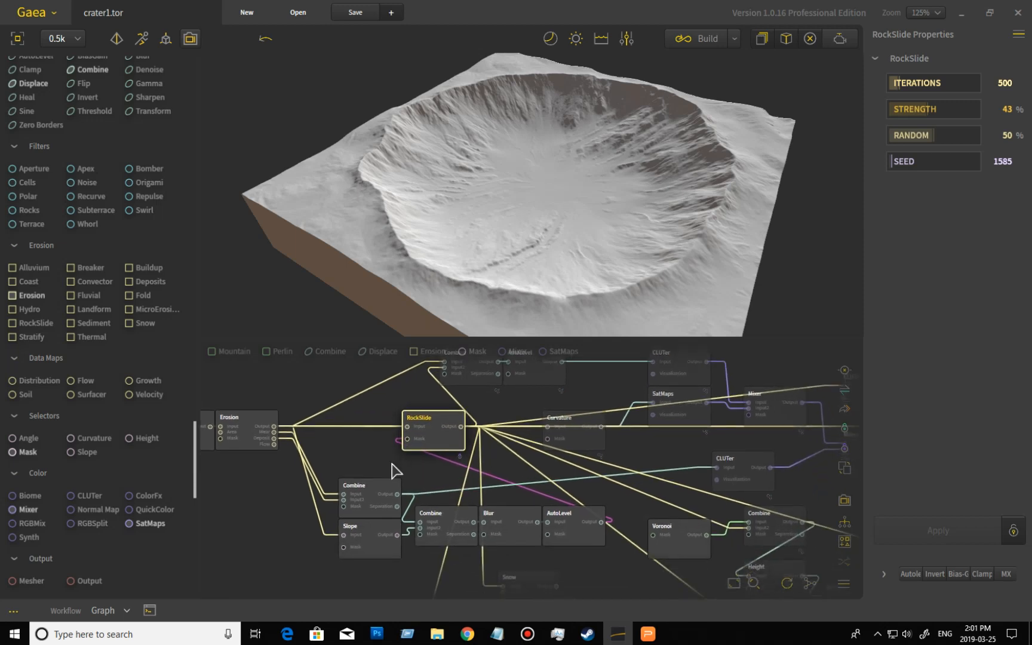
{"action": "left_click", "coordinate": [372, 503]}
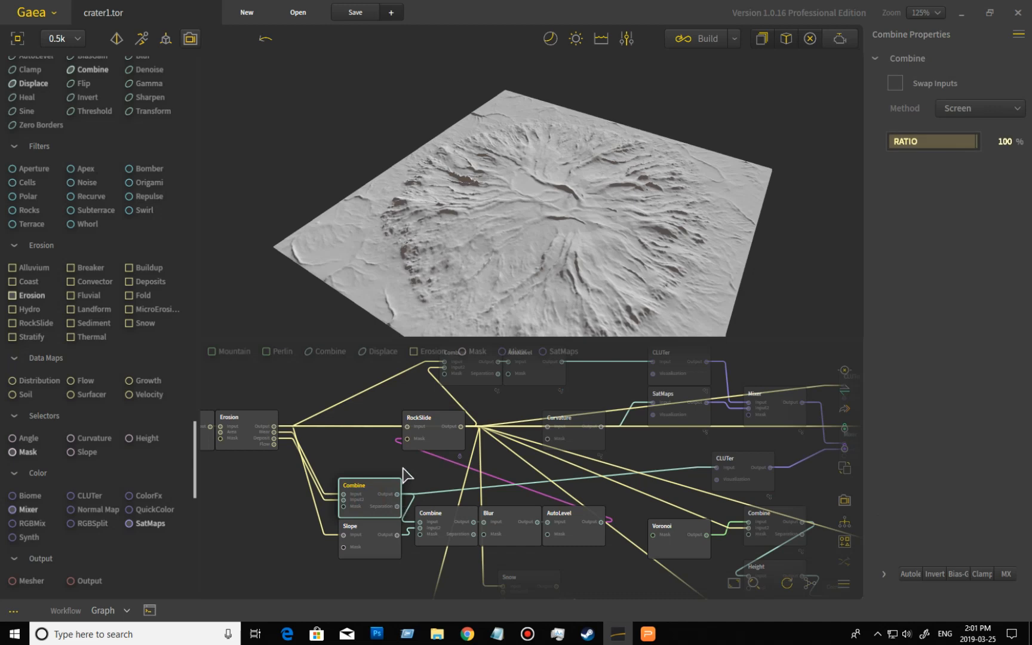
{"action": "left_click", "coordinate": [379, 543]}
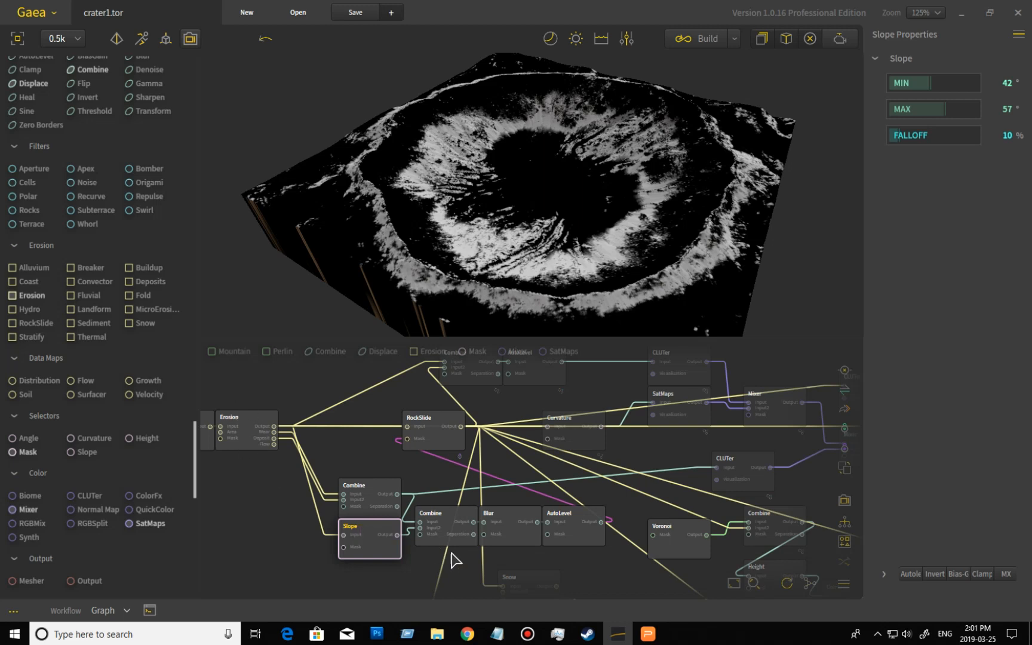
- Preview the Combine, Blur and AutoLevel nodes in the slope mask chain one after another
{"action": "left_click", "coordinate": [451, 520]}
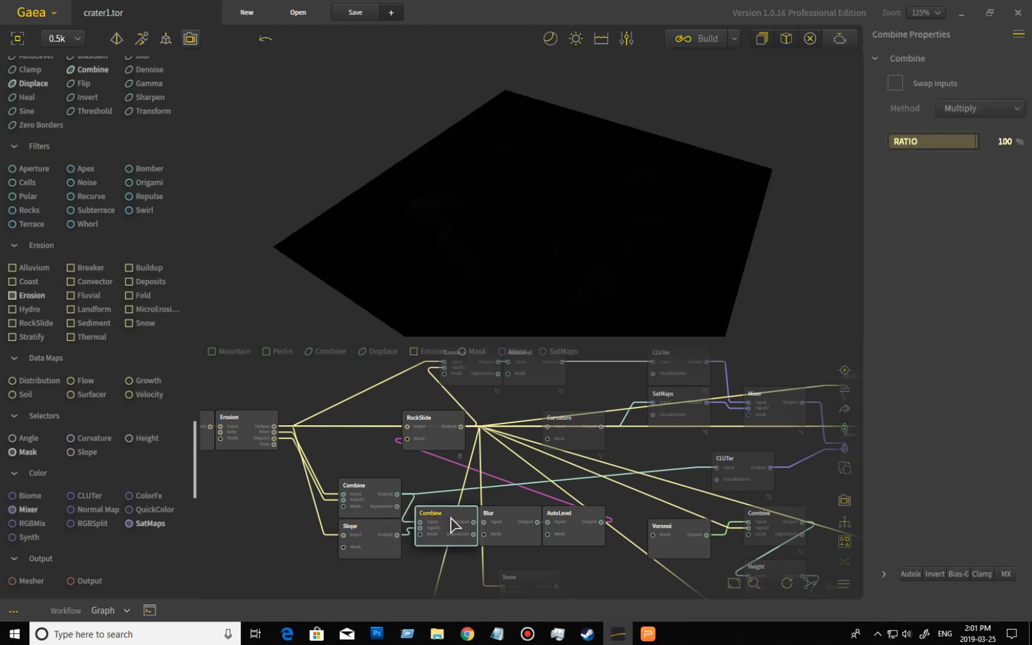
{"action": "left_click", "coordinate": [515, 525]}
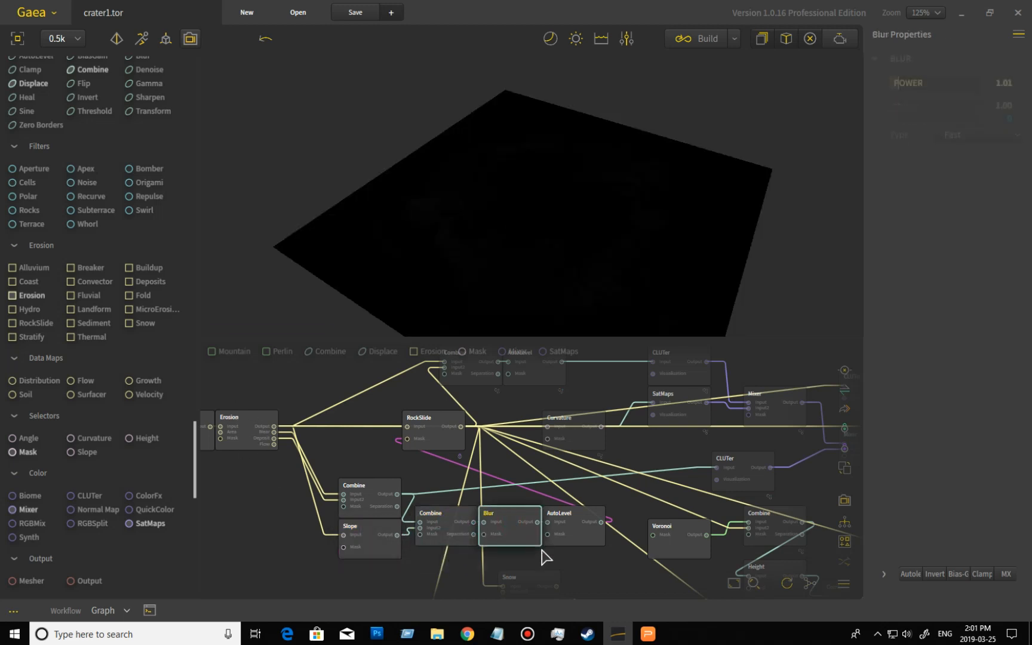
{"action": "left_click", "coordinate": [588, 537]}
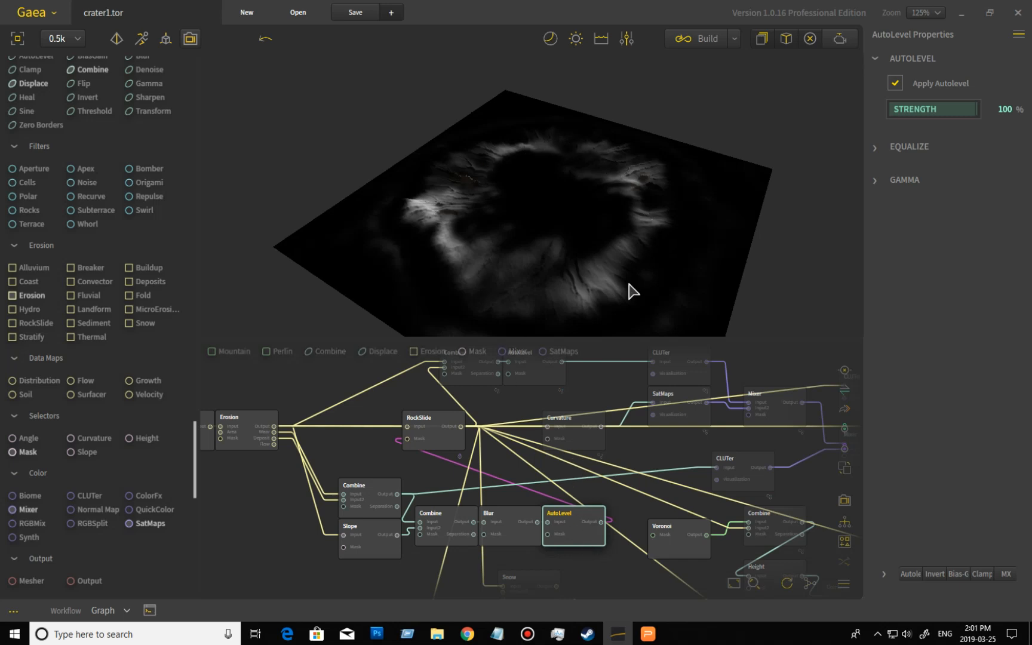
- Preview the RockSlide node again, zooming in and orbiting closely around the crater floor and walls
{"action": "left_click", "coordinate": [449, 443]}
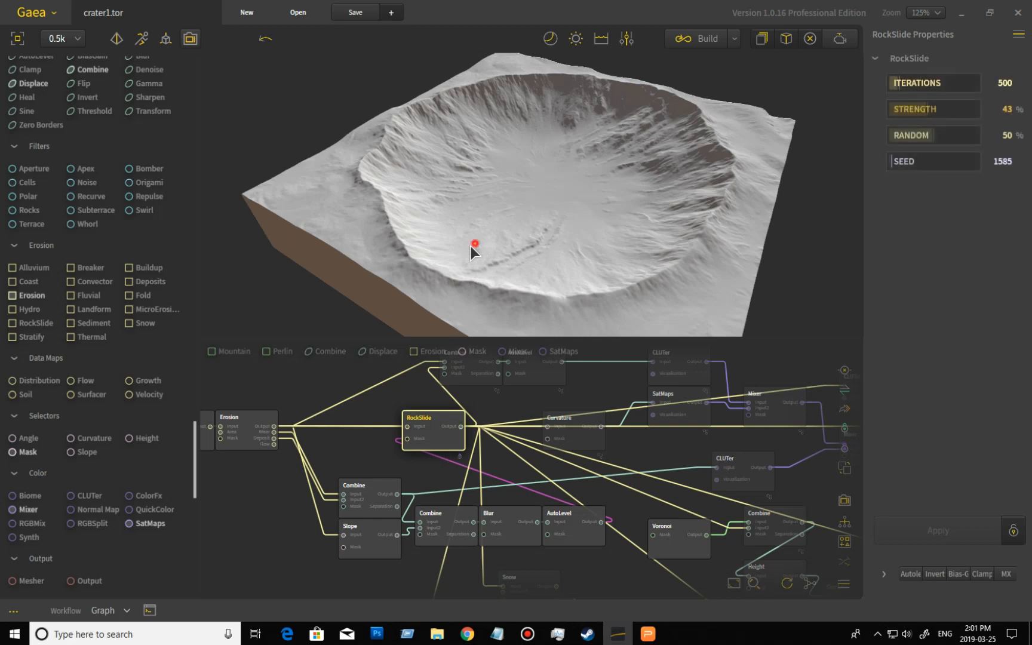
{"action": "scroll", "coordinate": [460, 239], "scroll_direction": "up", "scroll_amount": 5}
{"action": "left_click_drag", "start_coordinate": [455, 206], "coordinate": [483, 177]}
{"action": "scroll", "coordinate": [421, 208], "scroll_direction": "up", "scroll_amount": 5}
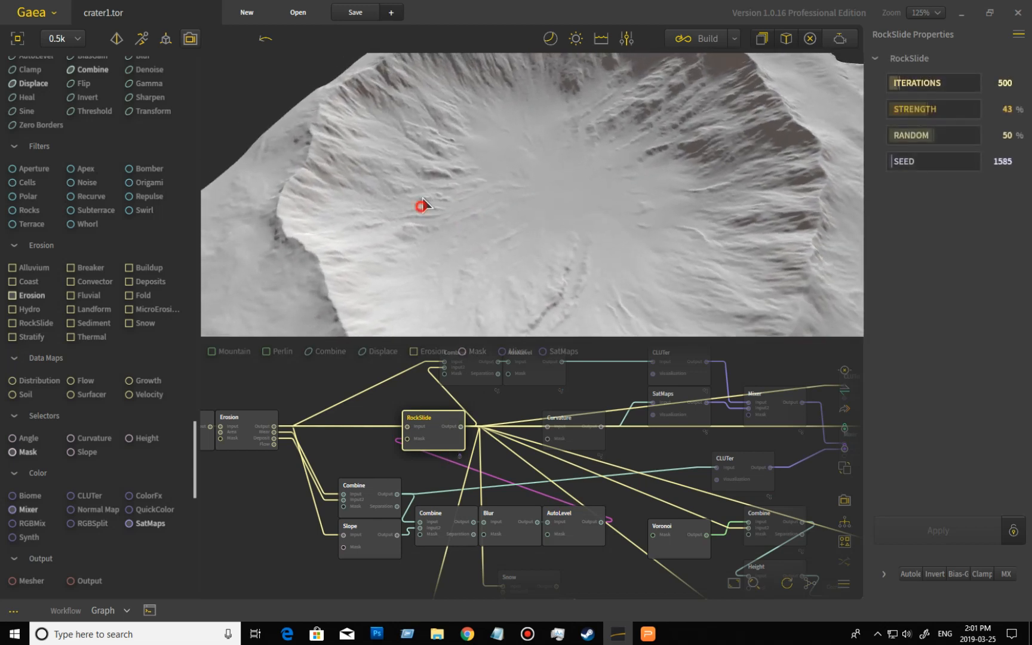
{"action": "middle_click_drag", "start_coordinate": [408, 248], "coordinate": [420, 238]}
{"action": "left_click_drag", "start_coordinate": [413, 237], "coordinate": [393, 274]}
{"action": "scroll", "coordinate": [485, 254], "scroll_direction": "down", "scroll_amount": 4}
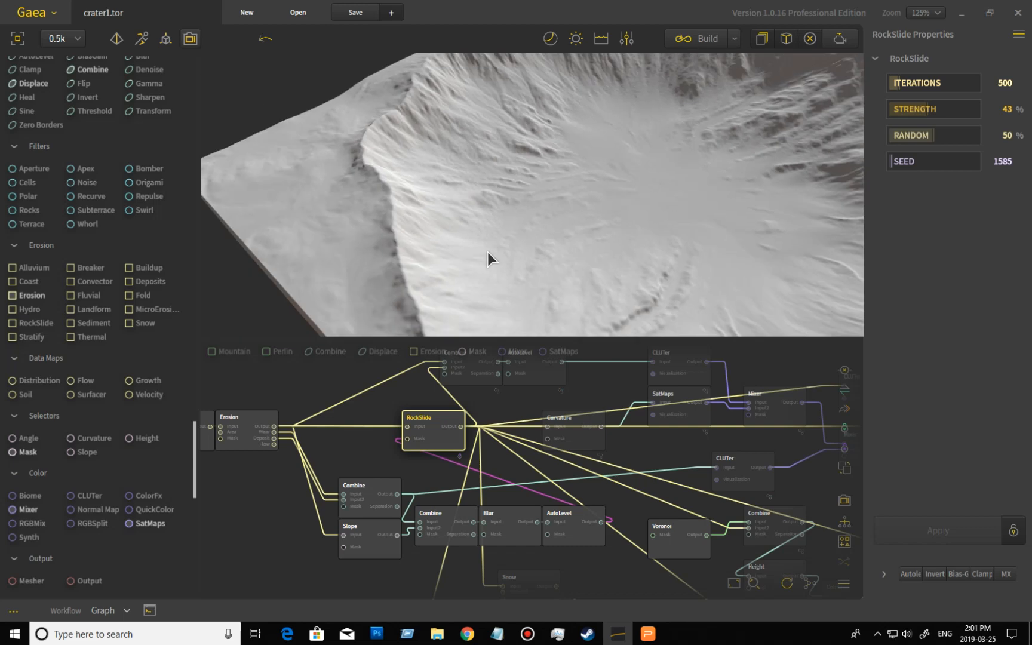
{"action": "scroll", "coordinate": [488, 253], "scroll_direction": "down", "scroll_amount": 3}
{"action": "left_click_drag", "start_coordinate": [585, 247], "coordinate": [577, 256]}
{"action": "scroll", "coordinate": [578, 255], "scroll_direction": "up", "scroll_amount": 3}
{"action": "left_click_drag", "start_coordinate": [651, 223], "coordinate": [633, 216]}
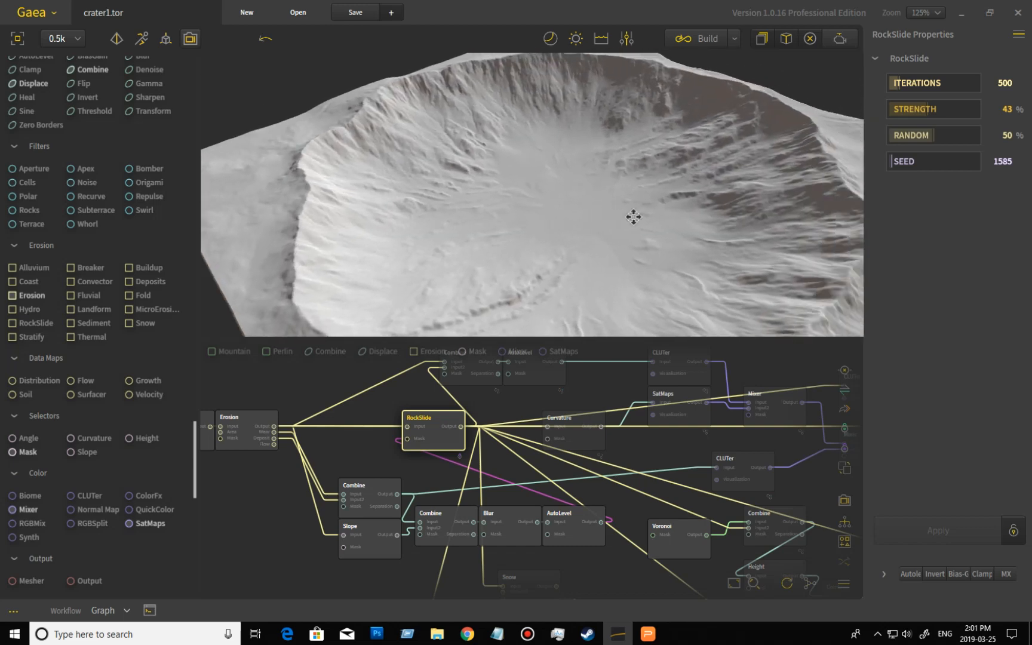
{"action": "middle_click_drag", "start_coordinate": [634, 217], "coordinate": [517, 251]}
{"action": "left_click_drag", "start_coordinate": [509, 256], "coordinate": [553, 271]}
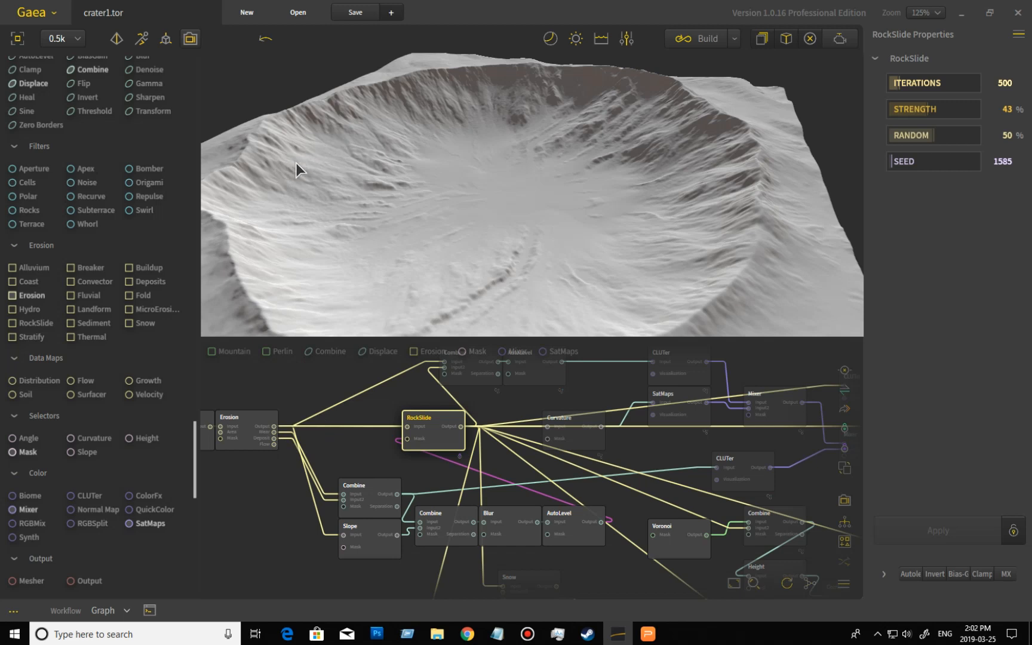
- Preview the Combine node at the top of the texturing branch, orbiting and zooming around its output
{"action": "mouse_move", "coordinate": [327, 169]}
{"action": "left_mouse_down"}
{"action": "mouse_move", "coordinate": [314, 171]}
{"action": "mouse_move", "coordinate": [307, 156]}
{"action": "mouse_move", "coordinate": [336, 166]}
{"action": "left_mouse_up"}
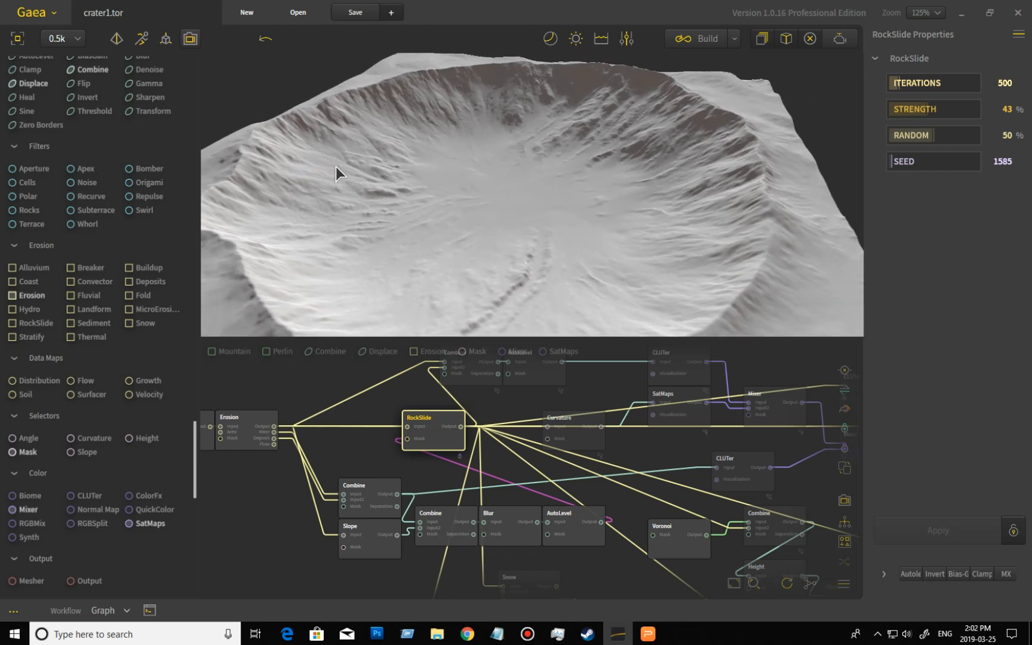
{"action": "middle_click_drag", "start_coordinate": [506, 478], "coordinate": [517, 507]}
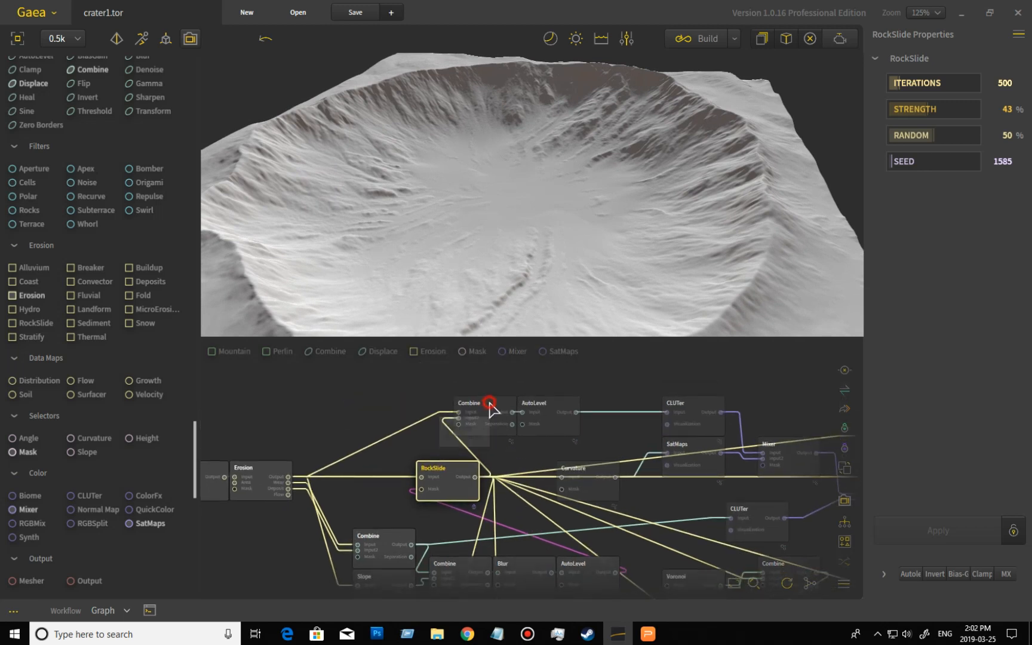
{"action": "left_click", "coordinate": [509, 431]}
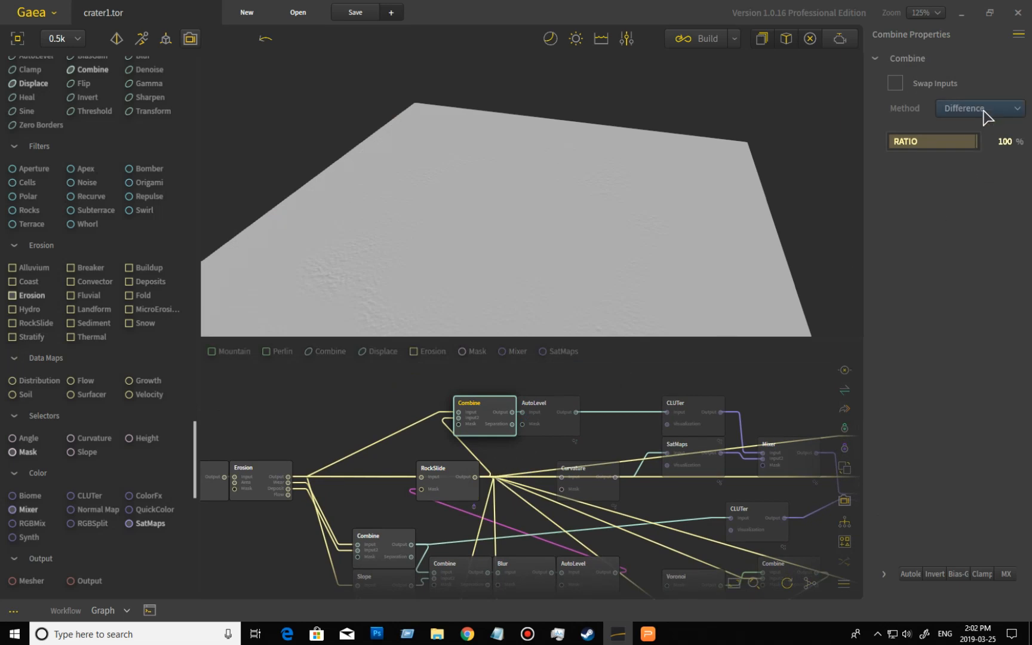
{"action": "left_click_drag", "start_coordinate": [454, 287], "coordinate": [472, 234]}
{"action": "scroll", "coordinate": [420, 290], "scroll_direction": "up", "scroll_amount": 4}
{"action": "scroll", "coordinate": [449, 276], "scroll_direction": "up", "scroll_amount": 3}
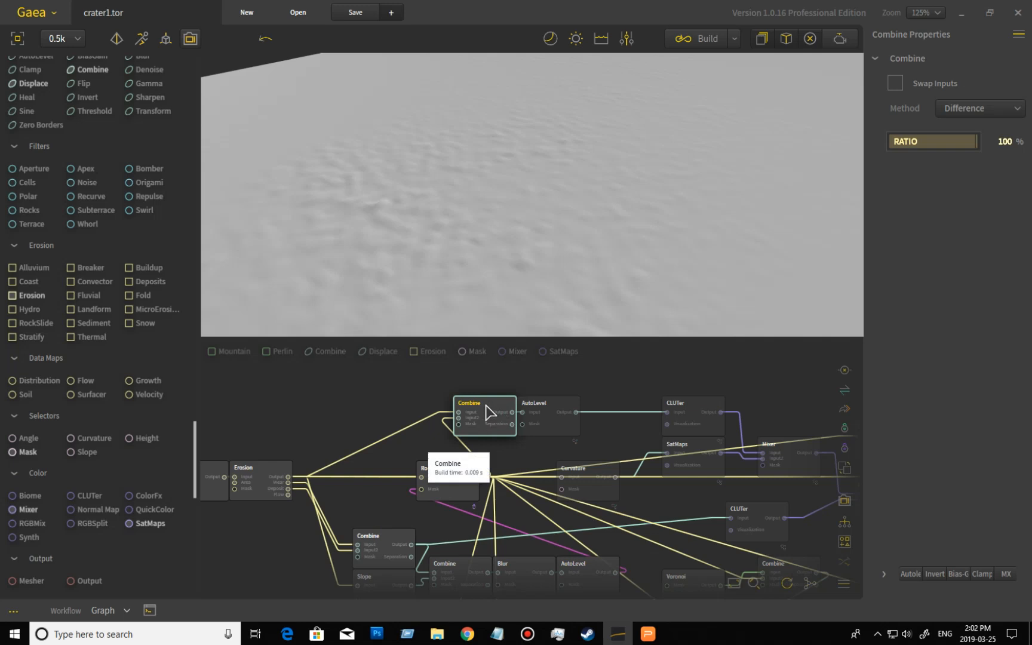
{"action": "left_click_drag", "start_coordinate": [525, 237], "coordinate": [527, 258]}
{"action": "scroll", "coordinate": [528, 257], "scroll_direction": "down", "scroll_amount": 5}
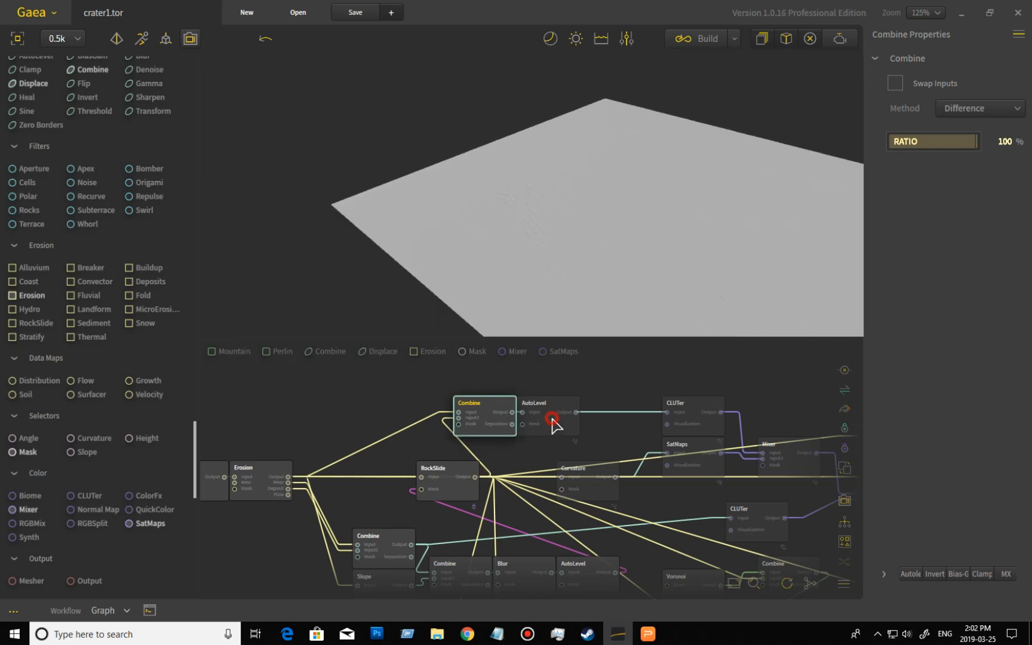
- Preview the AutoLevel node after it, then the CLUTer node it feeds, orbiting the view
{"action": "left_click", "coordinate": [551, 418]}
{"action": "left_click_drag", "start_coordinate": [525, 271], "coordinate": [579, 269]}
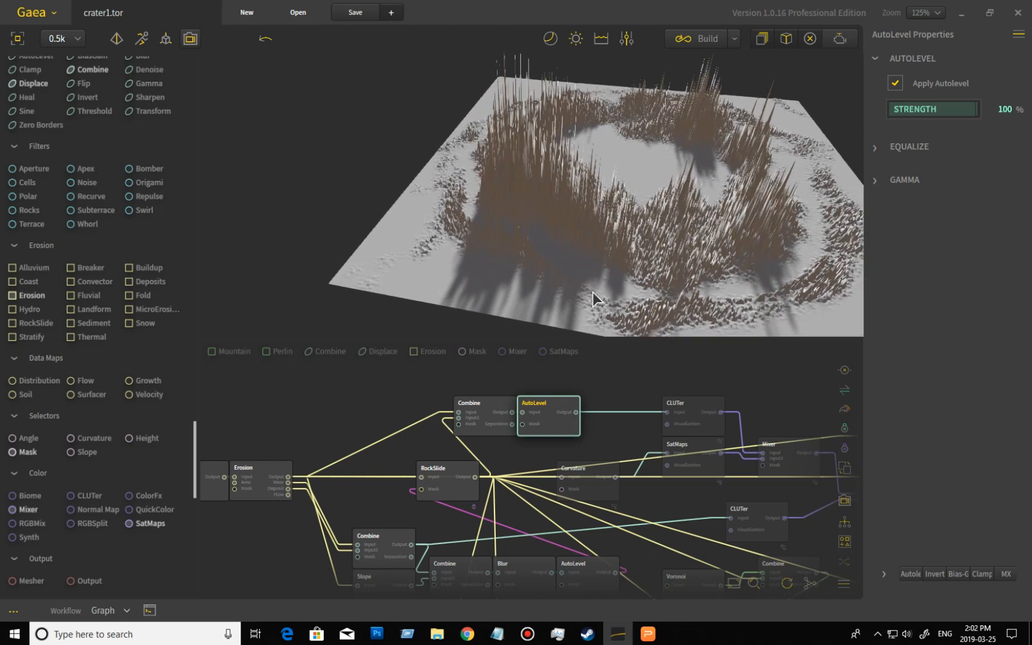
{"action": "left_click", "coordinate": [697, 403]}
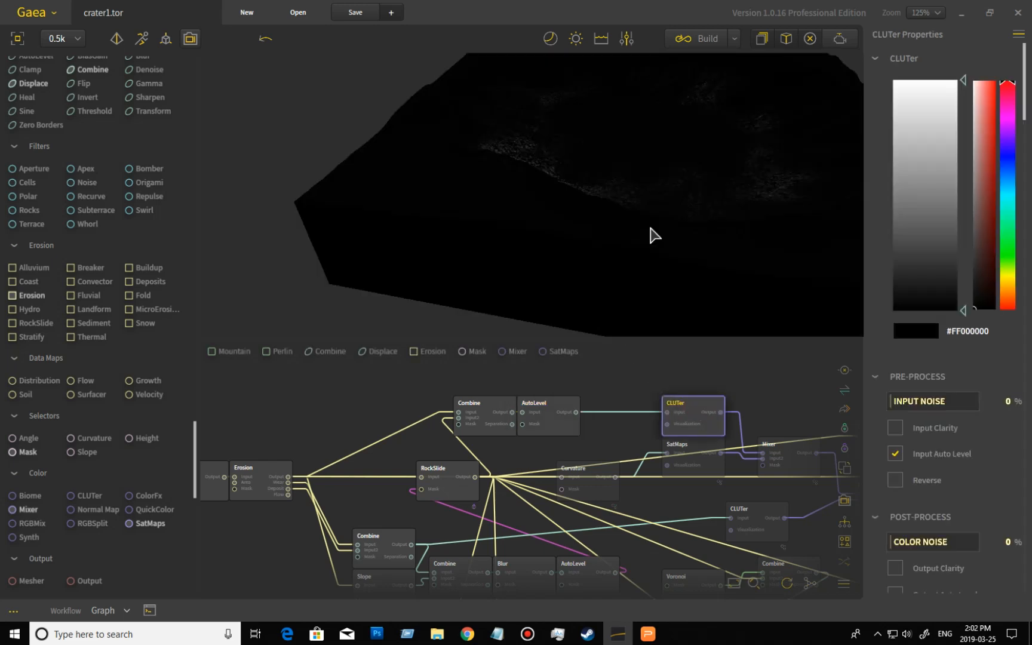
{"action": "left_click_drag", "start_coordinate": [641, 213], "coordinate": [482, 220]}
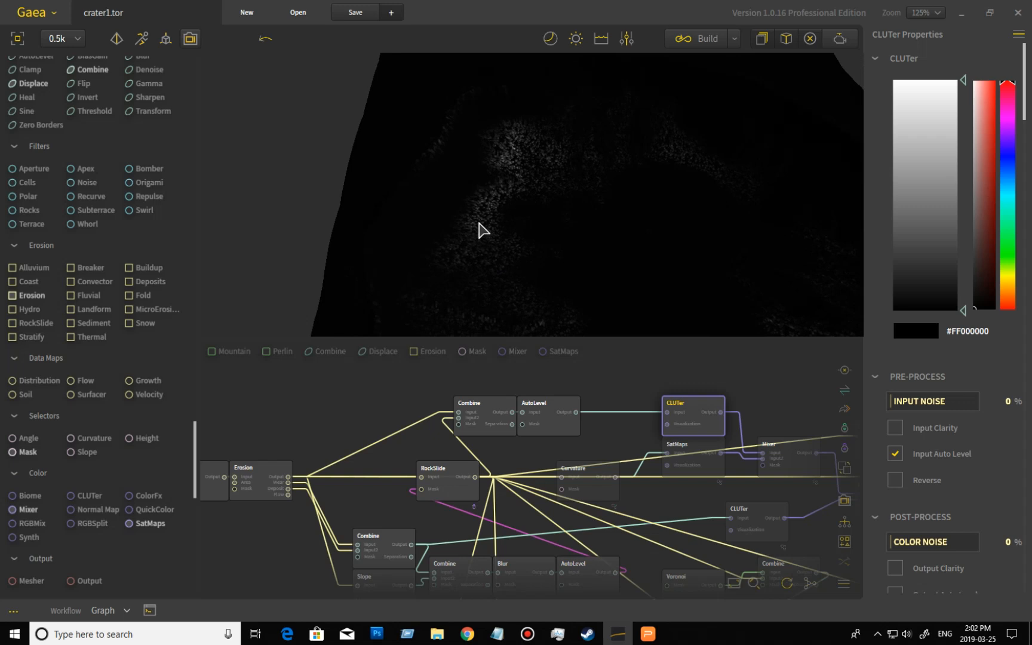
{"action": "left_click_drag", "start_coordinate": [597, 242], "coordinate": [660, 242]}
{"action": "left_click_drag", "start_coordinate": [719, 233], "coordinate": [422, 171]}
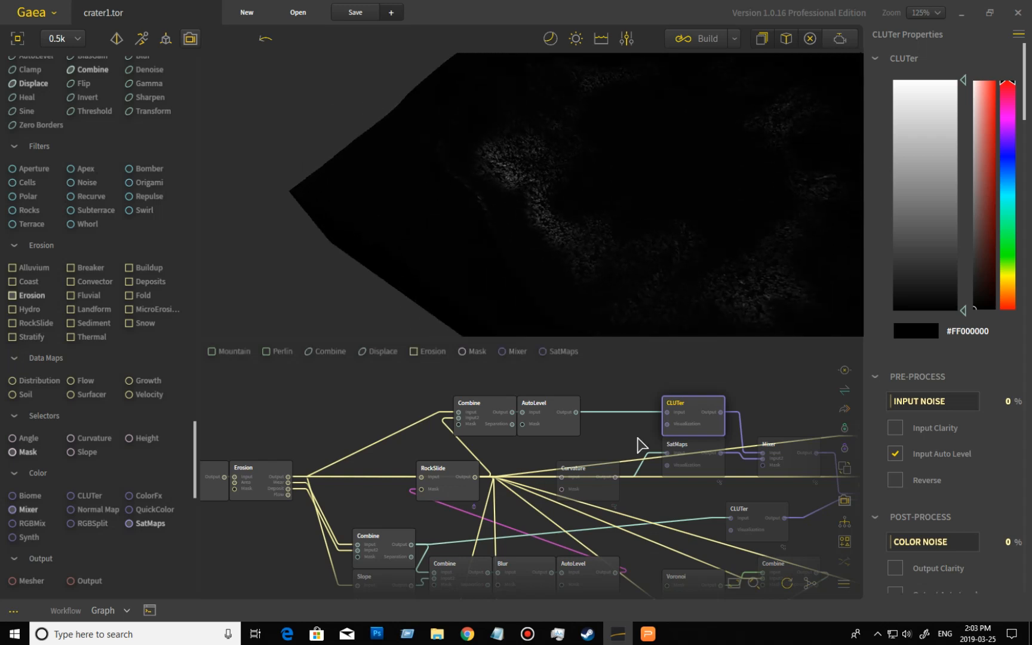
- Preview the Curvature node, then the SatMaps node, orbiting around the crater
{"action": "left_click", "coordinate": [594, 497]}
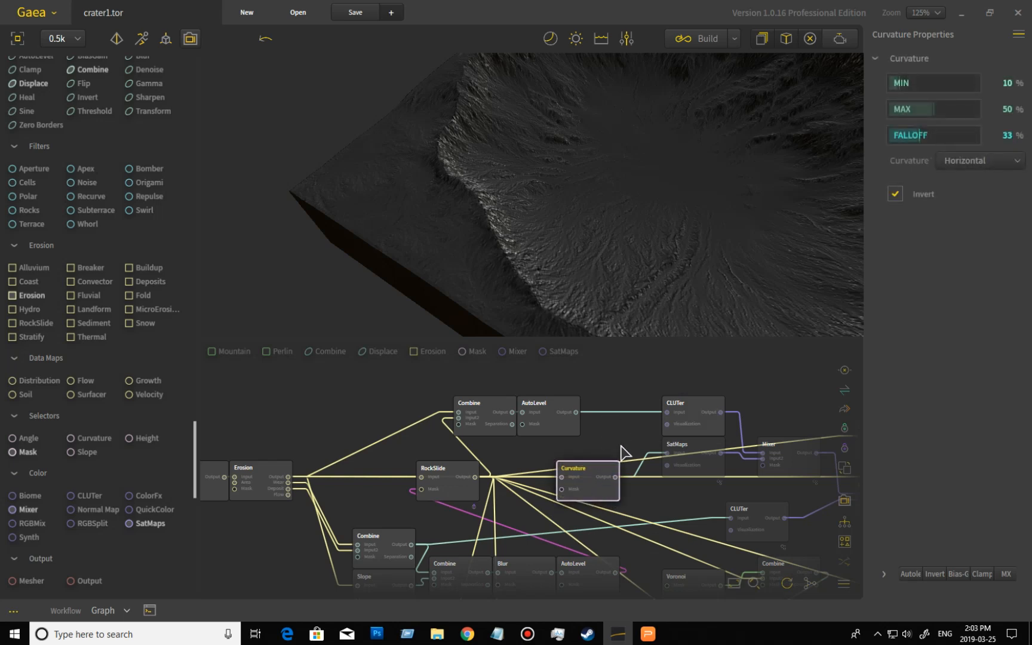
{"action": "left_click_drag", "start_coordinate": [686, 242], "coordinate": [578, 284]}
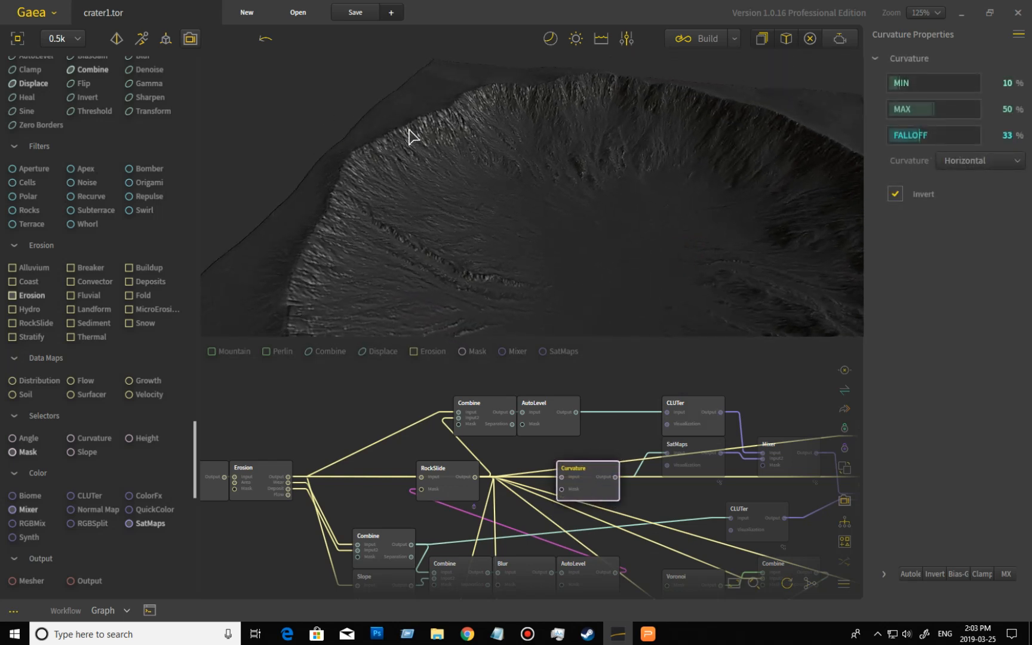
{"action": "left_click_drag", "start_coordinate": [530, 246], "coordinate": [637, 249]}
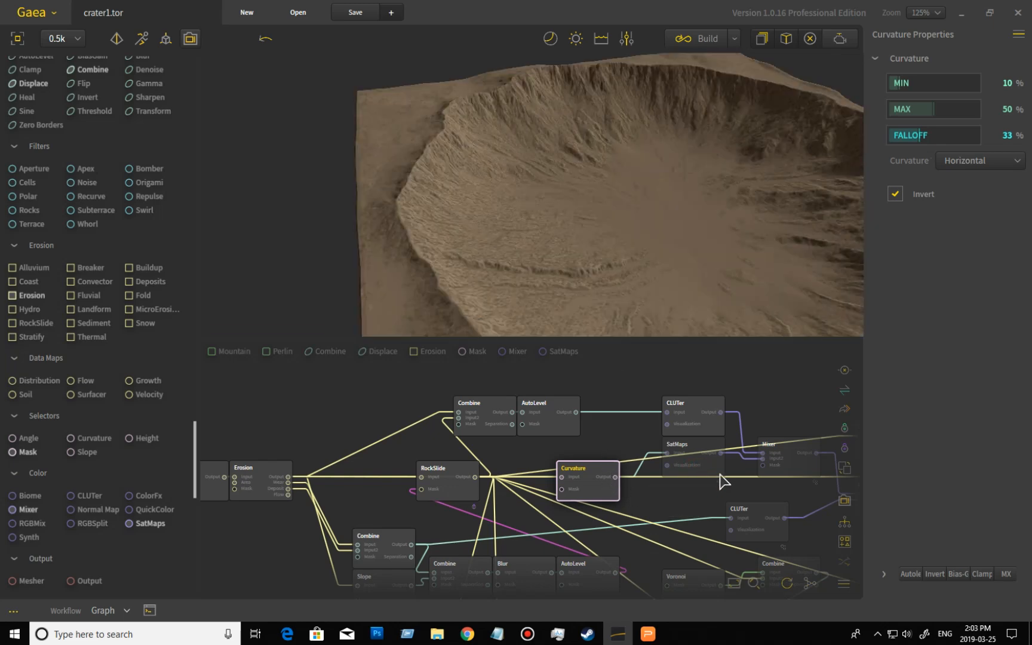
{"action": "left_click_drag", "start_coordinate": [622, 271], "coordinate": [704, 229]}
{"action": "left_click_drag", "start_coordinate": [617, 206], "coordinate": [567, 223]}
{"action": "scroll", "coordinate": [500, 263], "scroll_direction": "down", "scroll_amount": 1}
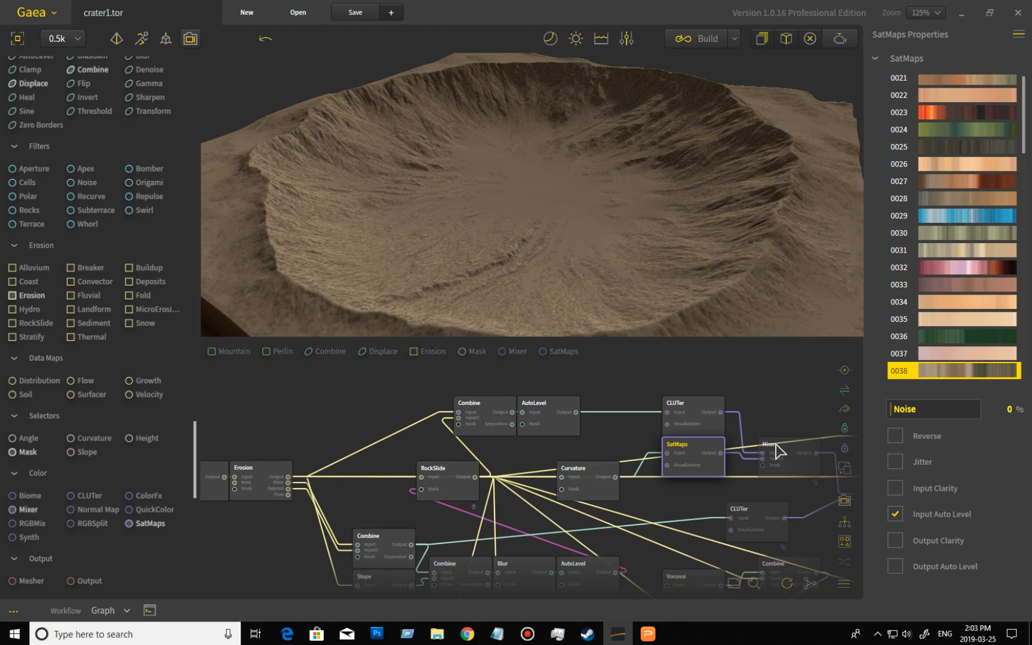
- Preview the Mixer node combining the color maps, zooming in and out and reviewing its blend method options
{"action": "left_click", "coordinate": [800, 469]}
{"action": "left_click", "coordinate": [567, 280]}
{"action": "mouse_move", "coordinate": [564, 281]}
{"action": "left_mouse_down"}
{"action": "mouse_move", "coordinate": [511, 246]}
{"action": "mouse_move", "coordinate": [452, 254]}
{"action": "mouse_move", "coordinate": [487, 251]}
{"action": "mouse_move", "coordinate": [487, 264]}
{"action": "left_mouse_up"}
{"action": "scroll", "coordinate": [495, 260], "scroll_direction": "up", "scroll_amount": 5}
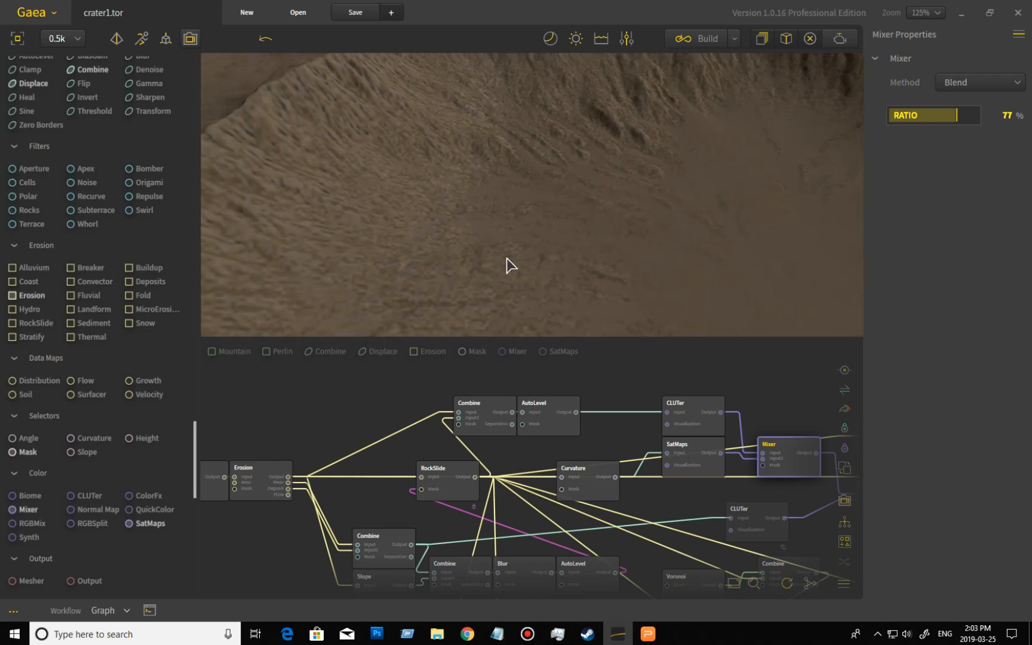
{"action": "scroll", "coordinate": [630, 260], "scroll_direction": "down", "scroll_amount": 3}
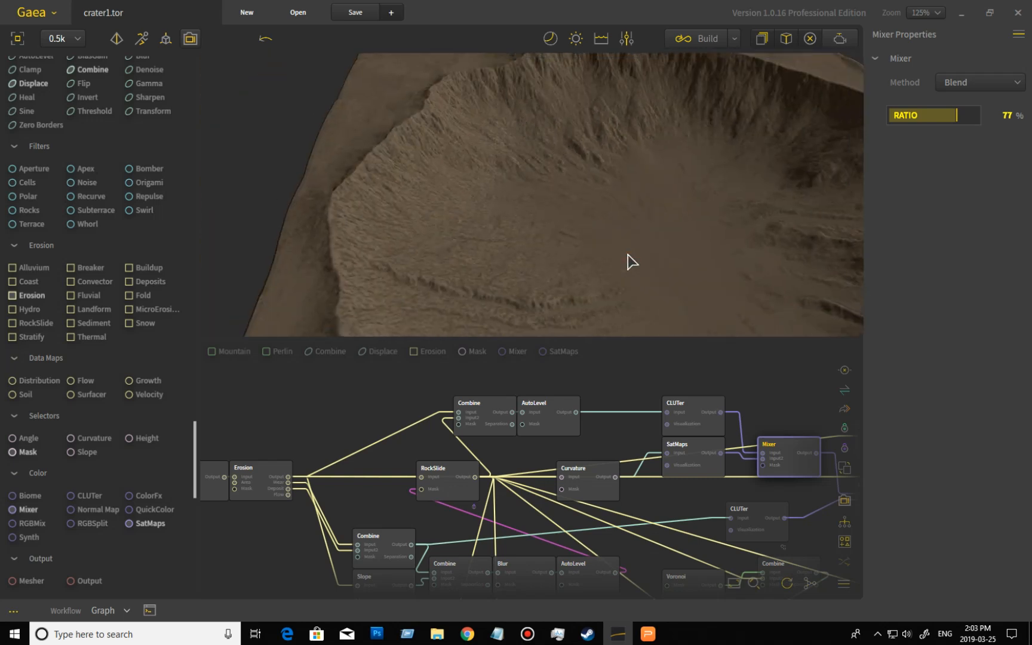
{"action": "scroll", "coordinate": [628, 257], "scroll_direction": "down", "scroll_amount": 2}
{"action": "left_click_drag", "start_coordinate": [769, 401], "coordinate": [640, 395]}
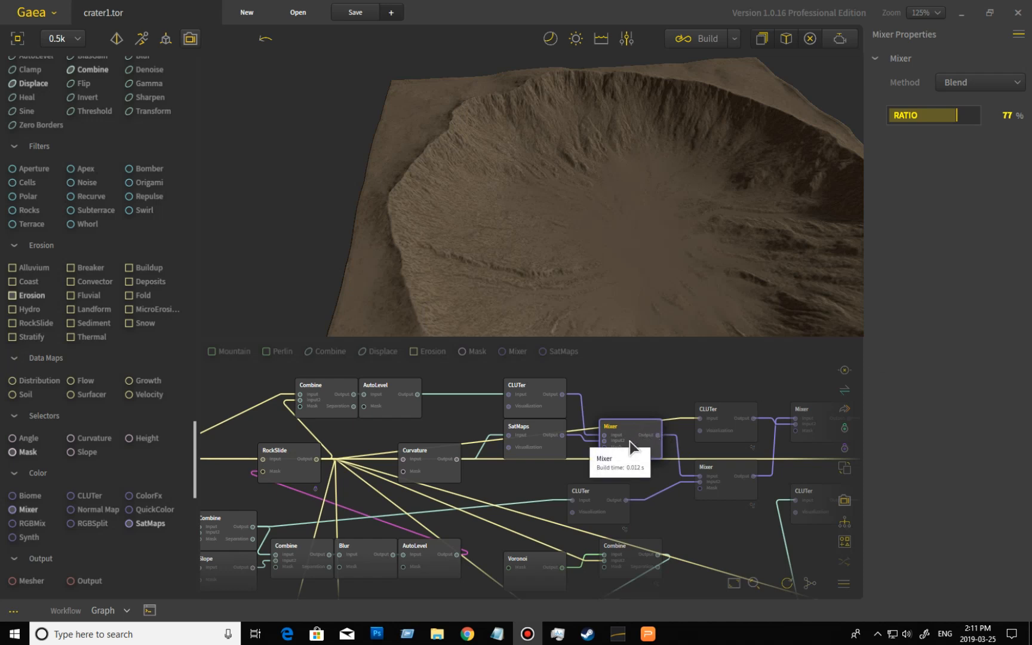
{"action": "left_click", "coordinate": [978, 90]}
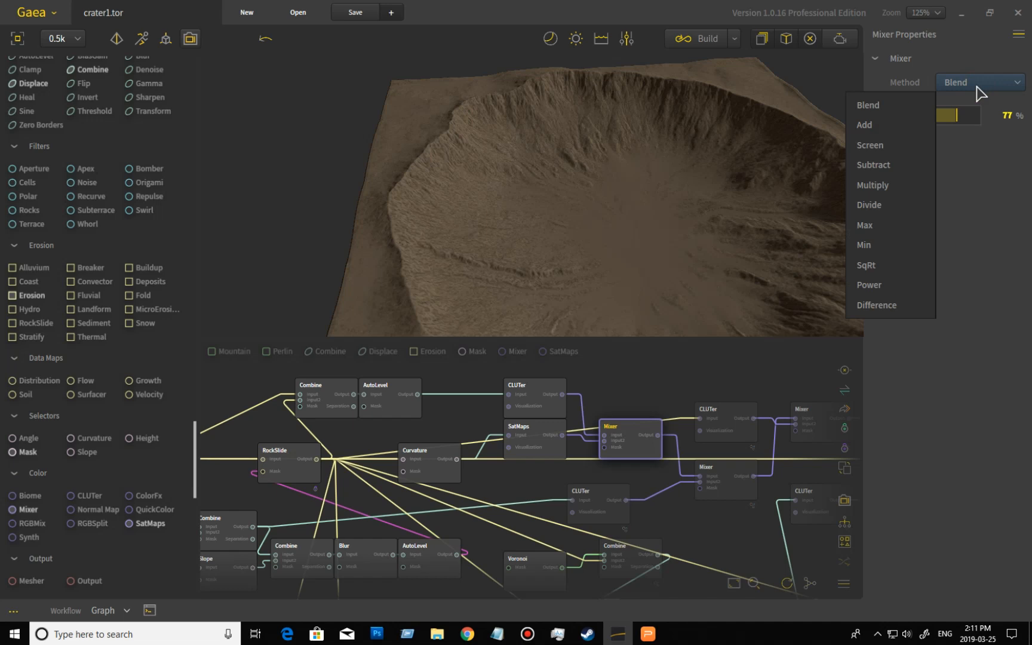
{"action": "left_click", "coordinate": [671, 8]}
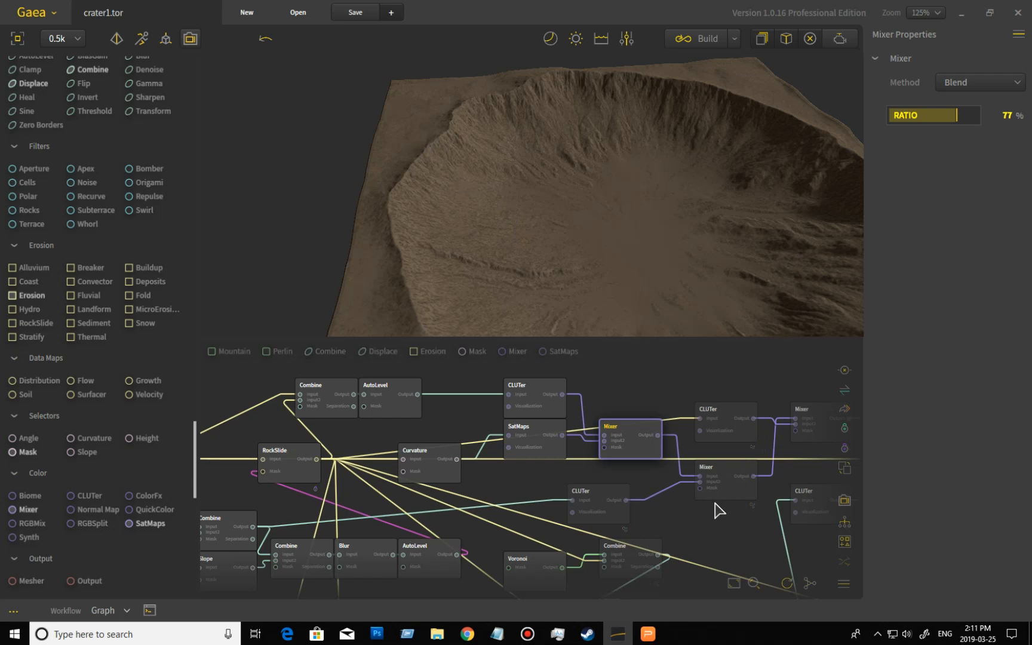
- Preview the lower Combine node and the CLUTer node beside it, orbiting the crater
{"action": "middle_click_drag", "start_coordinate": [725, 530], "coordinate": [715, 500]}
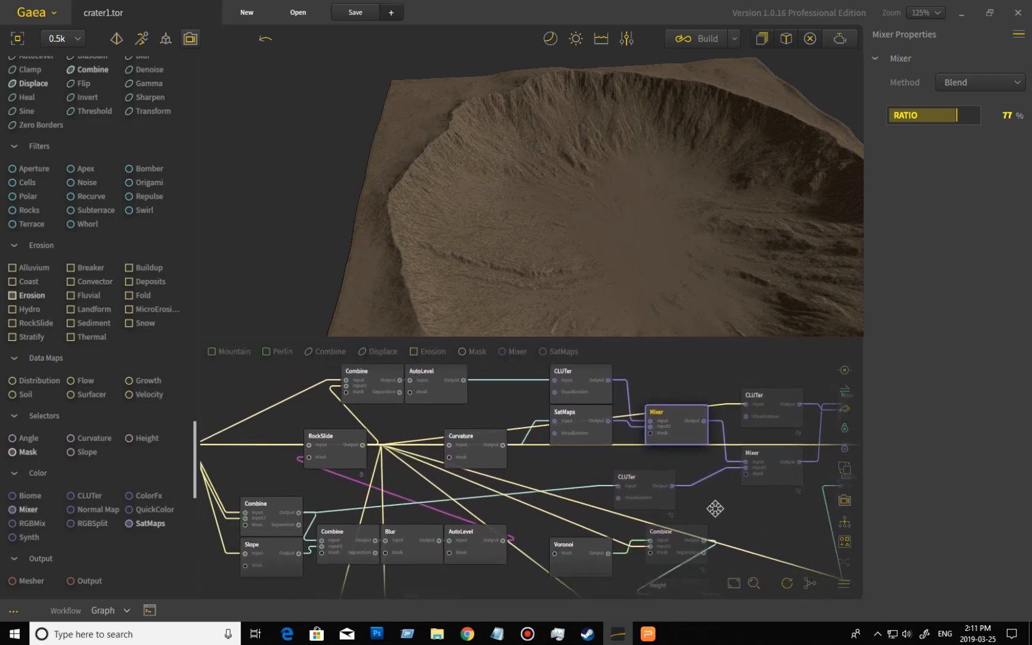
{"action": "left_click", "coordinate": [258, 517]}
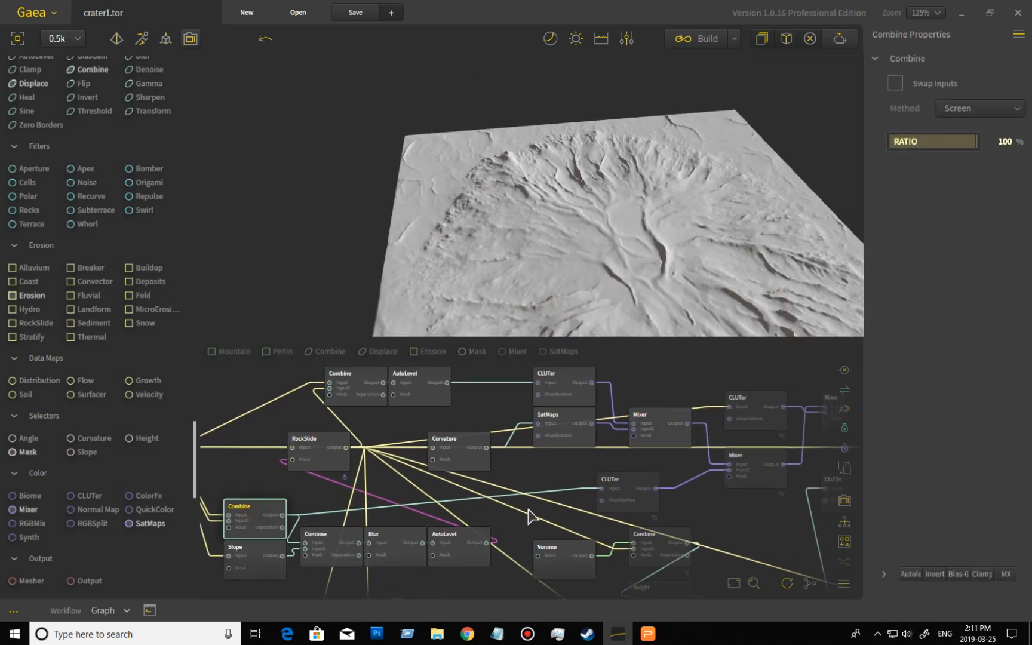
{"action": "left_click", "coordinate": [640, 482]}
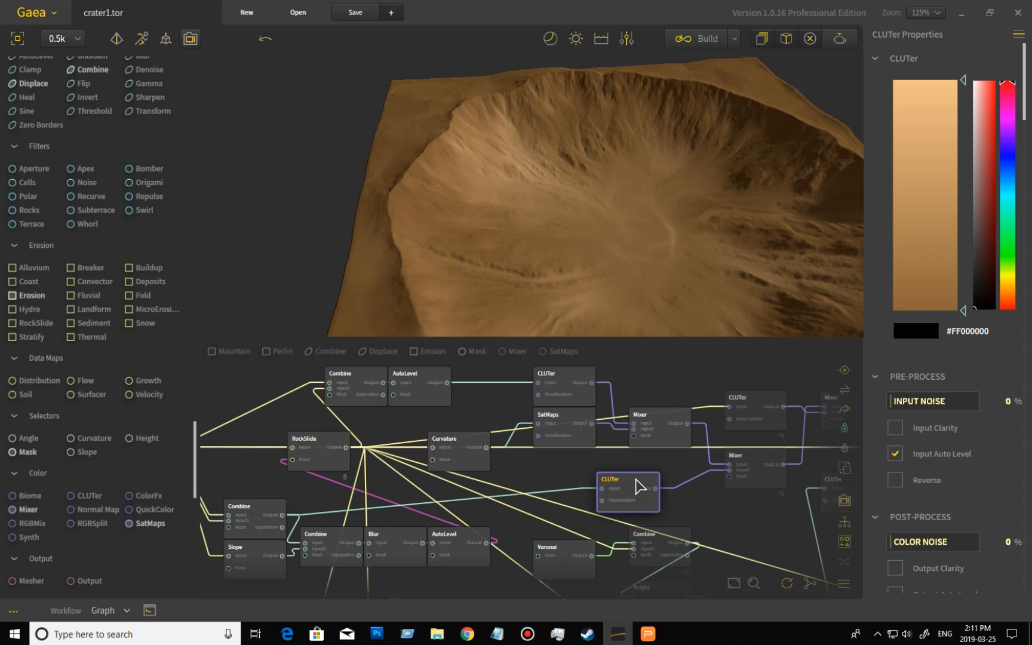
{"action": "middle_click_drag", "start_coordinate": [702, 507], "coordinate": [661, 503]}
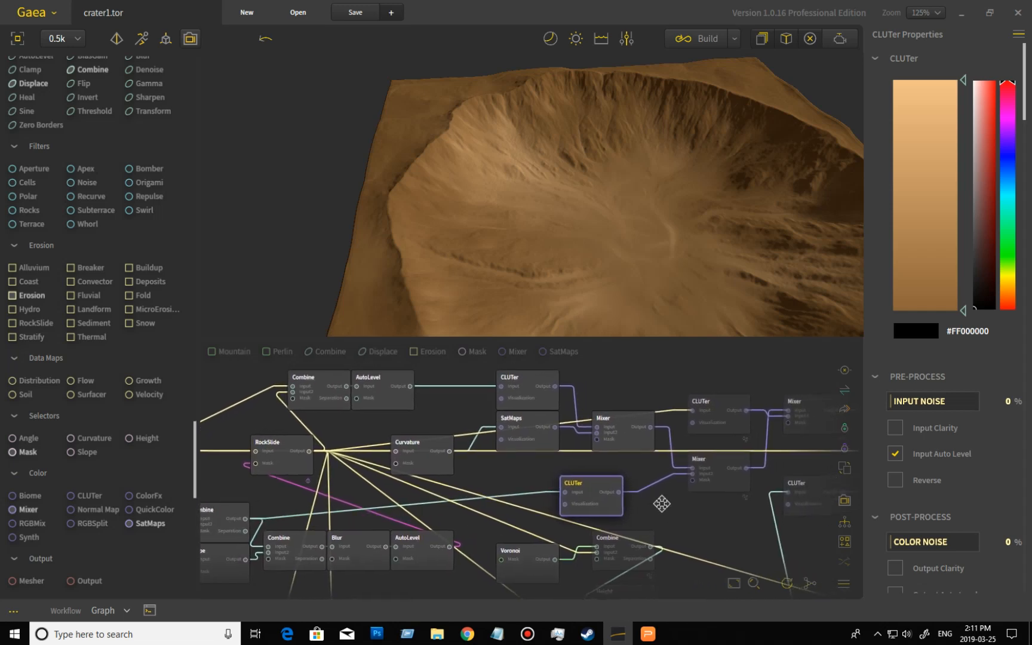
{"action": "left_click_drag", "start_coordinate": [686, 245], "coordinate": [548, 295]}
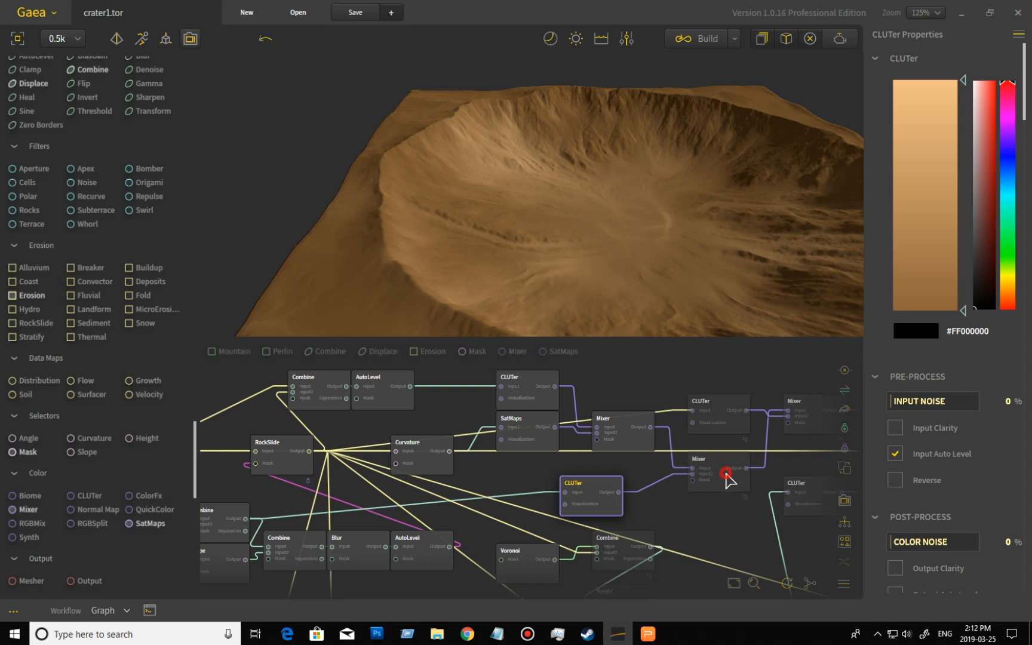
- Preview the lower Mixer node and review its method options
{"action": "left_click", "coordinate": [728, 478]}
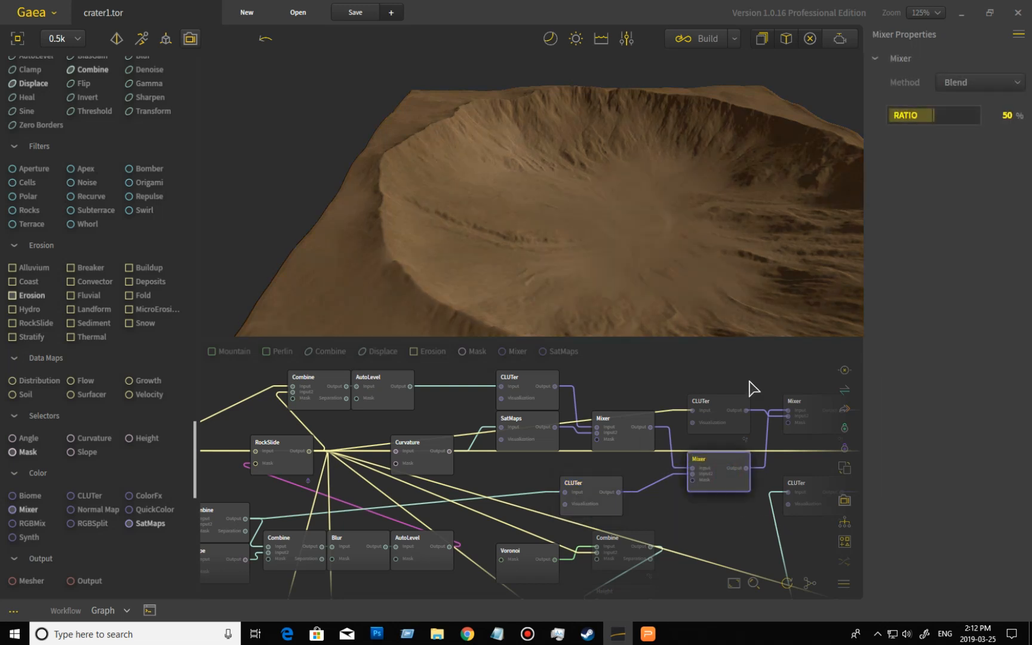
{"action": "left_click", "coordinate": [971, 86]}
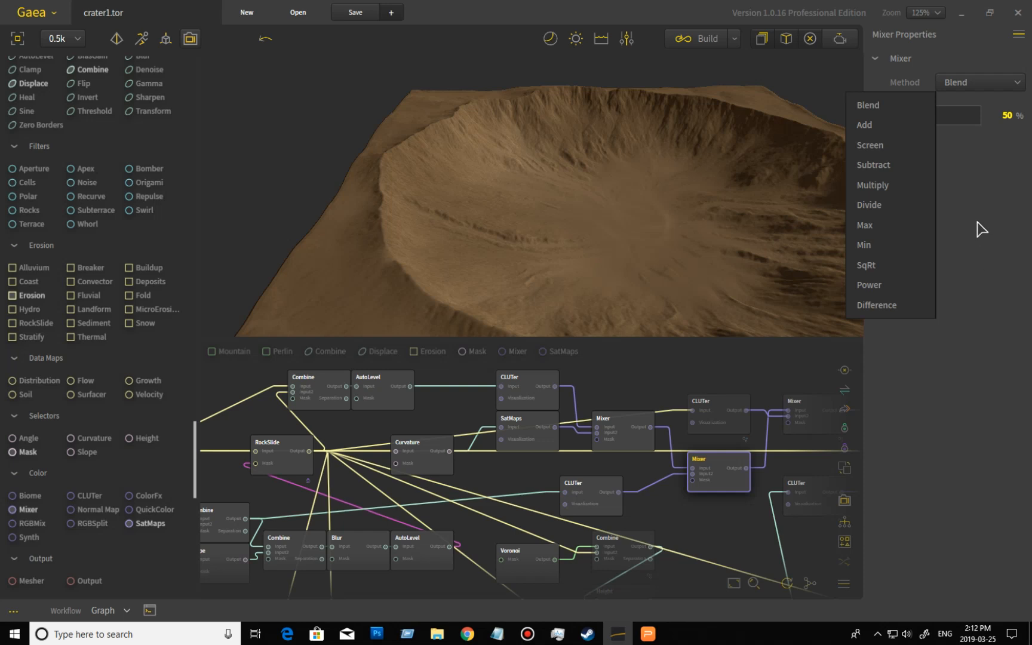
{"action": "left_click", "coordinate": [624, 435]}
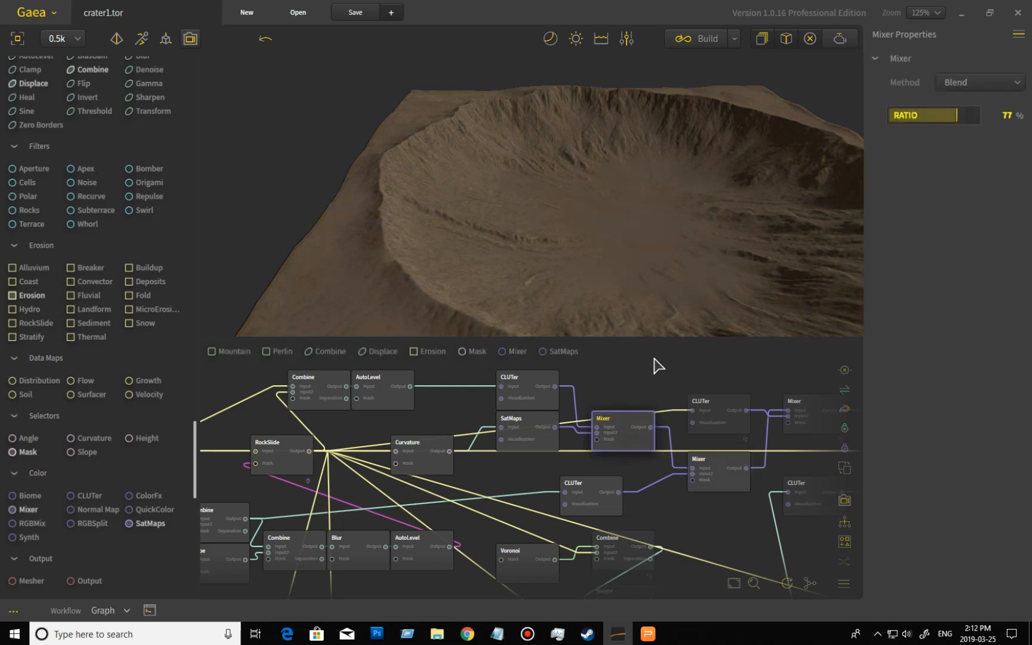
- Compare previews by switching between the top CLUTer, upper Mixer, middle CLUTer and lower Mixer nodes
{"action": "left_click", "coordinate": [541, 398]}
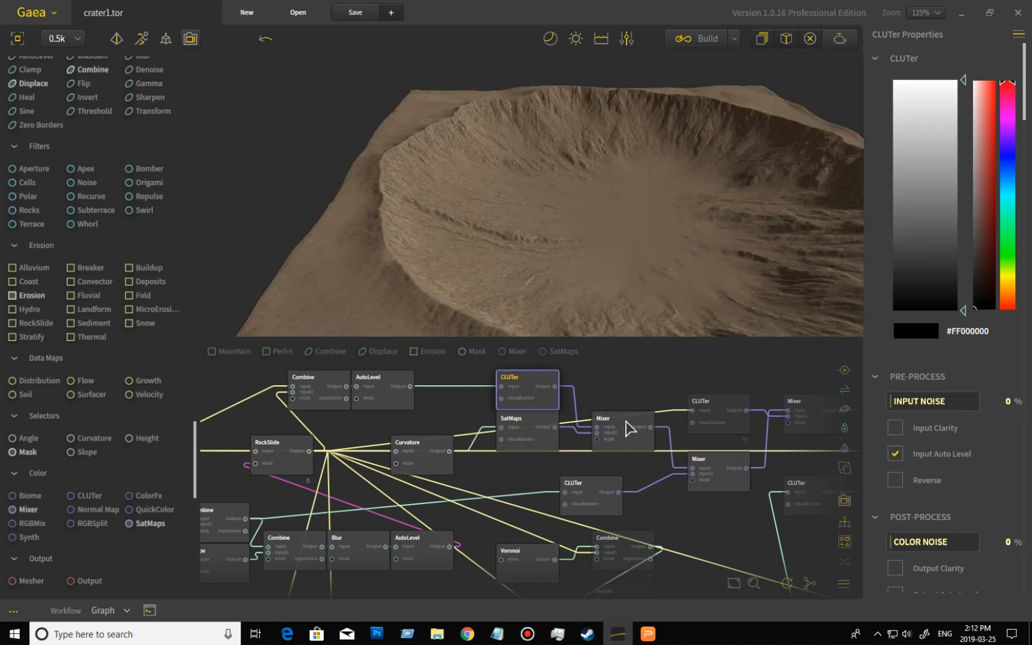
{"action": "left_click", "coordinate": [629, 426]}
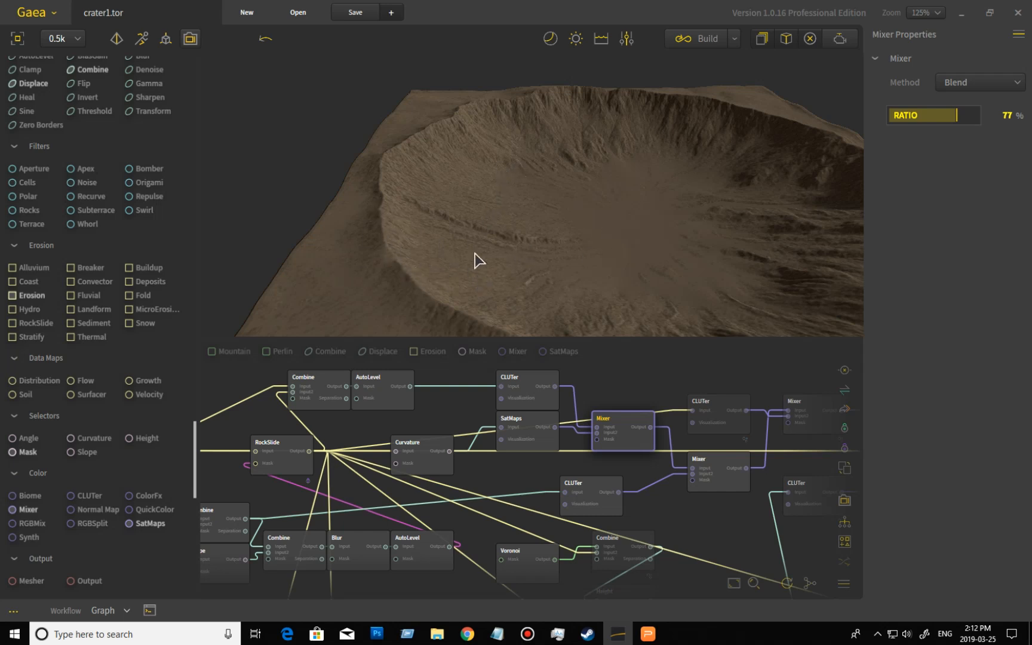
{"action": "left_click", "coordinate": [599, 492]}
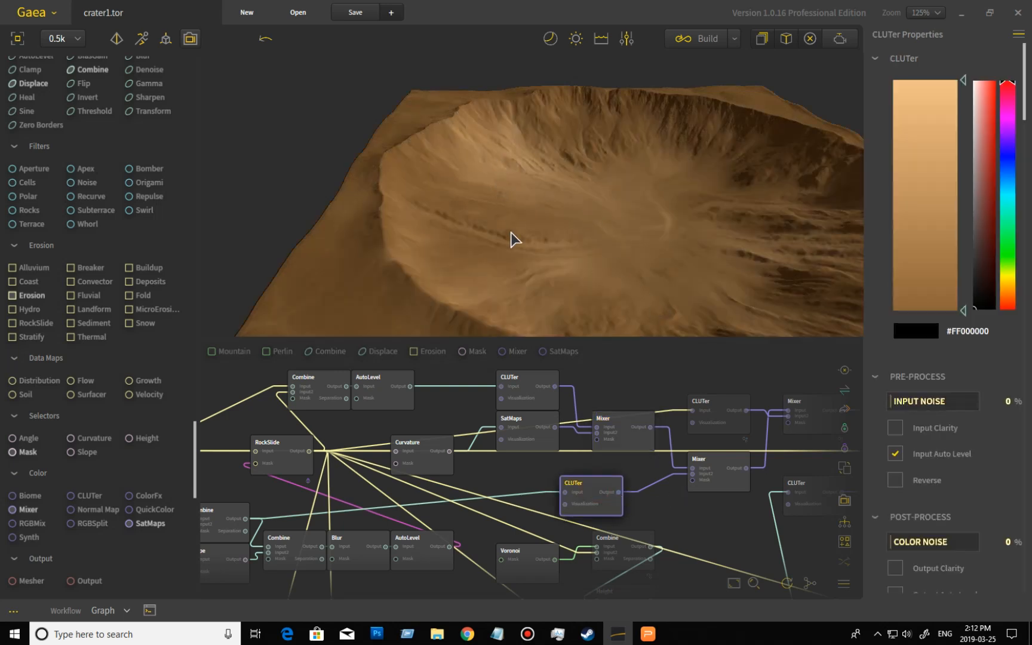
{"action": "left_click", "coordinate": [728, 487]}
- Examine the lower Mixer output closely on the crater wall, zooming in and orbiting back out
{"action": "left_click", "coordinate": [604, 253]}
{"action": "left_click_drag", "start_coordinate": [605, 253], "coordinate": [565, 237]}
{"action": "scroll", "coordinate": [565, 237], "scroll_direction": "up", "scroll_amount": 6}
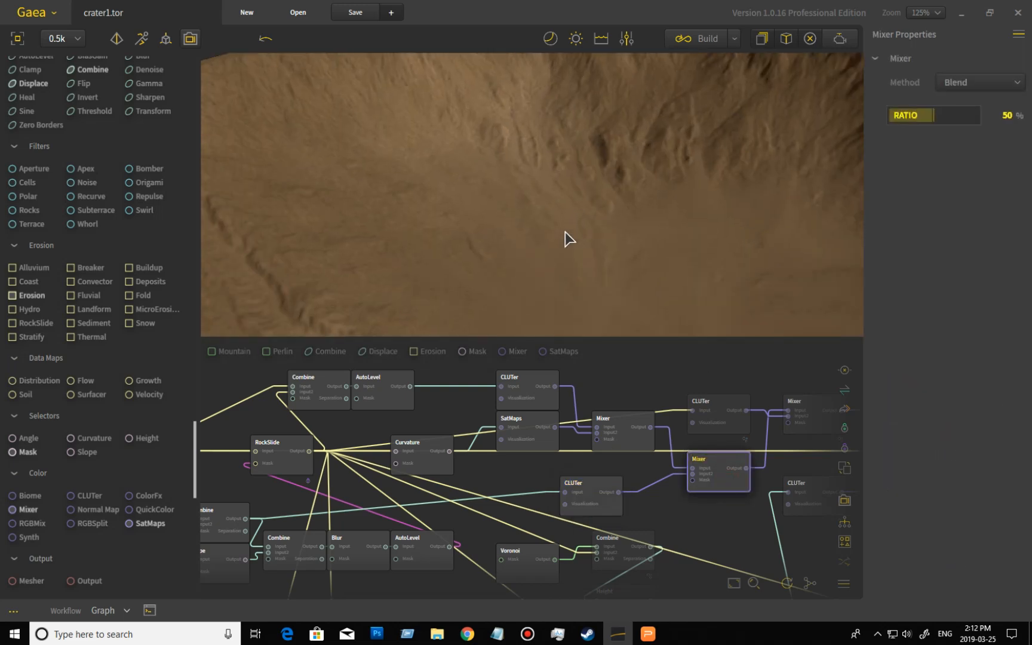
{"action": "left_click_drag", "start_coordinate": [454, 237], "coordinate": [476, 242]}
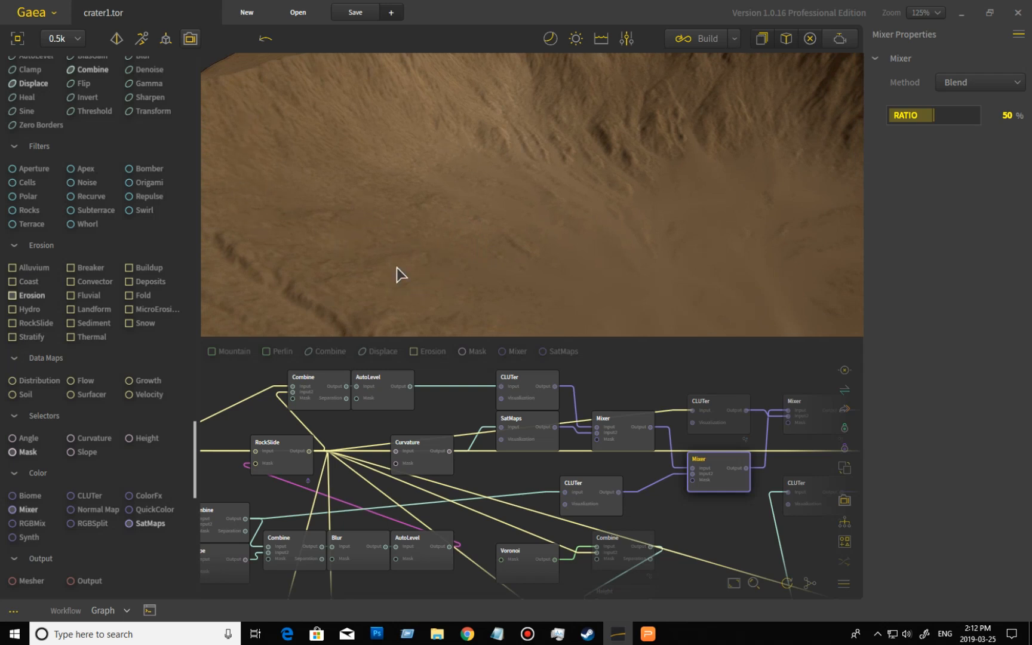
{"action": "left_click_drag", "start_coordinate": [455, 273], "coordinate": [507, 283]}
{"action": "scroll", "coordinate": [478, 273], "scroll_direction": "down", "scroll_amount": 4}
{"action": "mouse_move", "coordinate": [554, 240]}
{"action": "left_mouse_down"}
{"action": "mouse_move", "coordinate": [559, 226]}
{"action": "mouse_move", "coordinate": [554, 237]}
{"action": "left_mouse_up"}
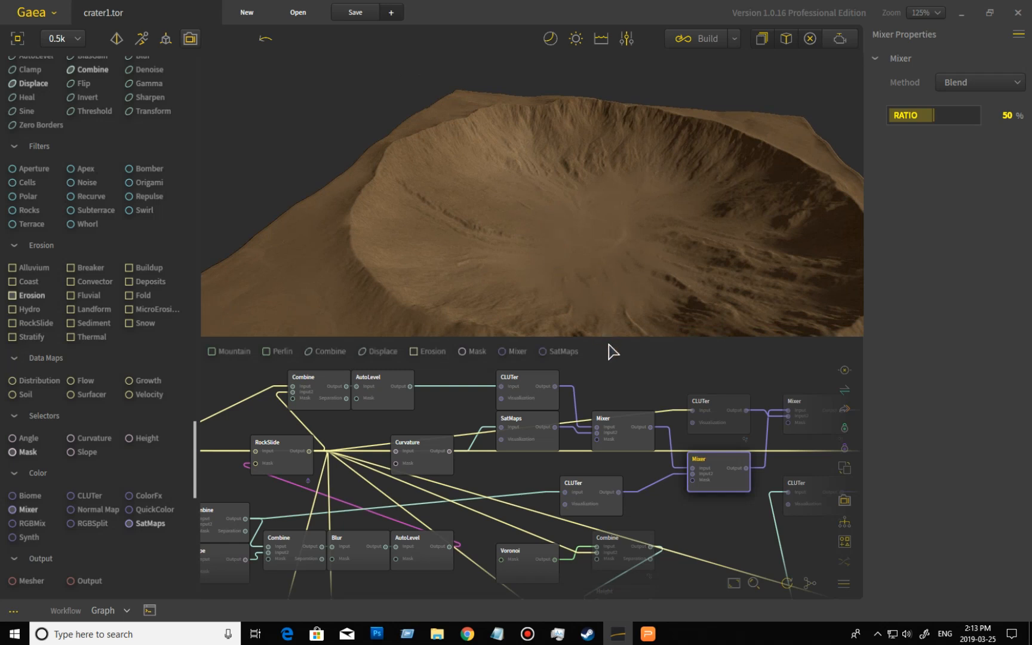
- Preview the next CLUTer node further along the coloring chain, orbiting the crater
{"action": "middle_click_drag", "start_coordinate": [691, 387], "coordinate": [644, 391]}
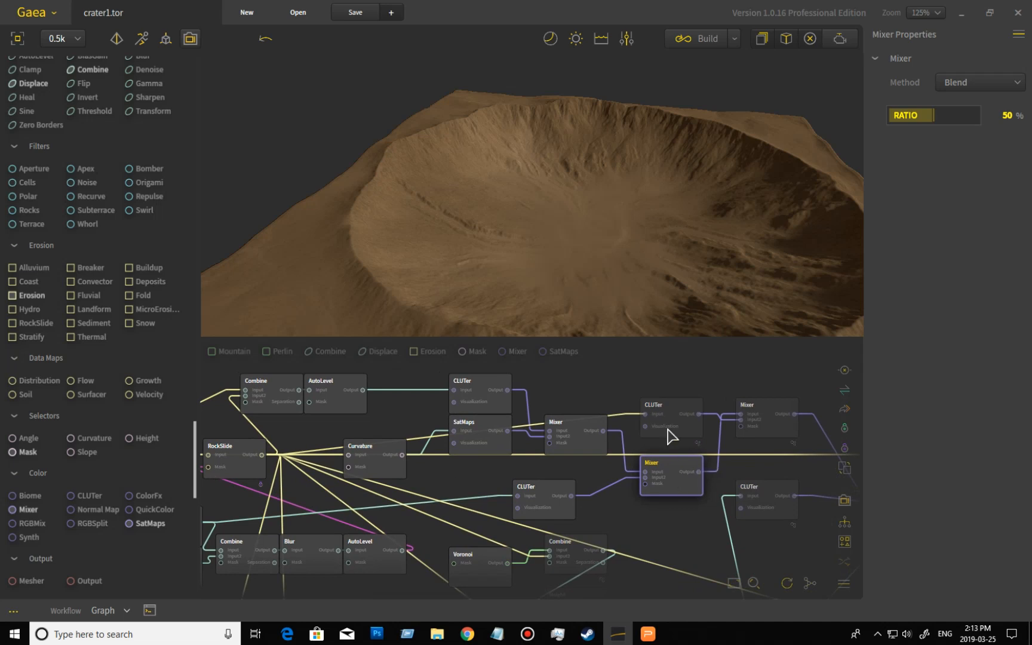
{"action": "left_click", "coordinate": [688, 438]}
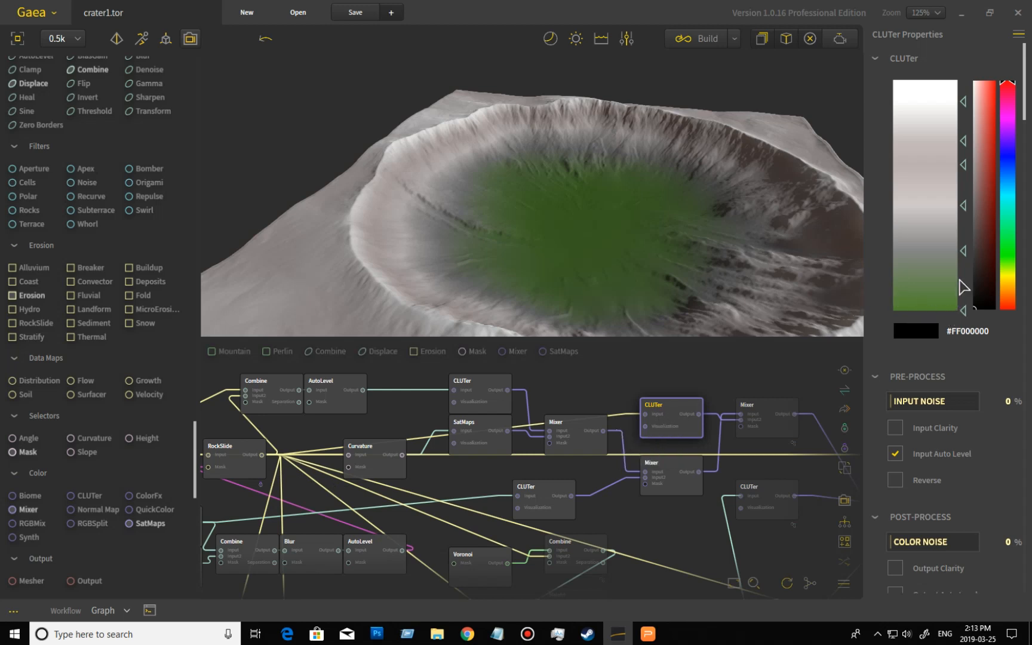
{"action": "left_click_drag", "start_coordinate": [626, 237], "coordinate": [626, 253]}
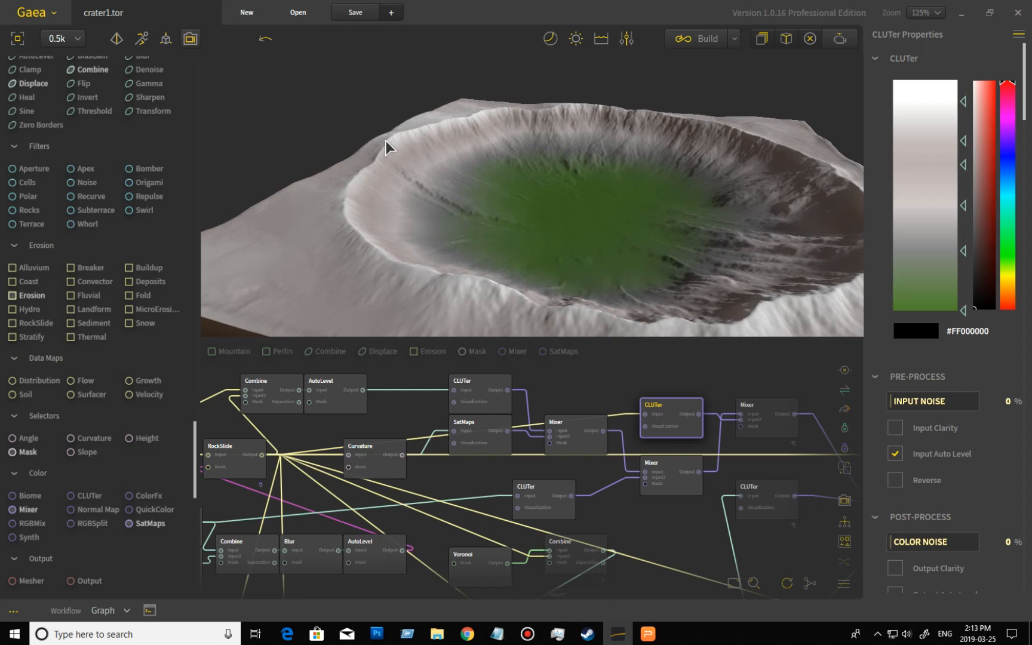
- Examine the CLUTer node's coloring on the crater from several angles and zoom levels
{"action": "left_click_drag", "start_coordinate": [443, 191], "coordinate": [397, 329]}
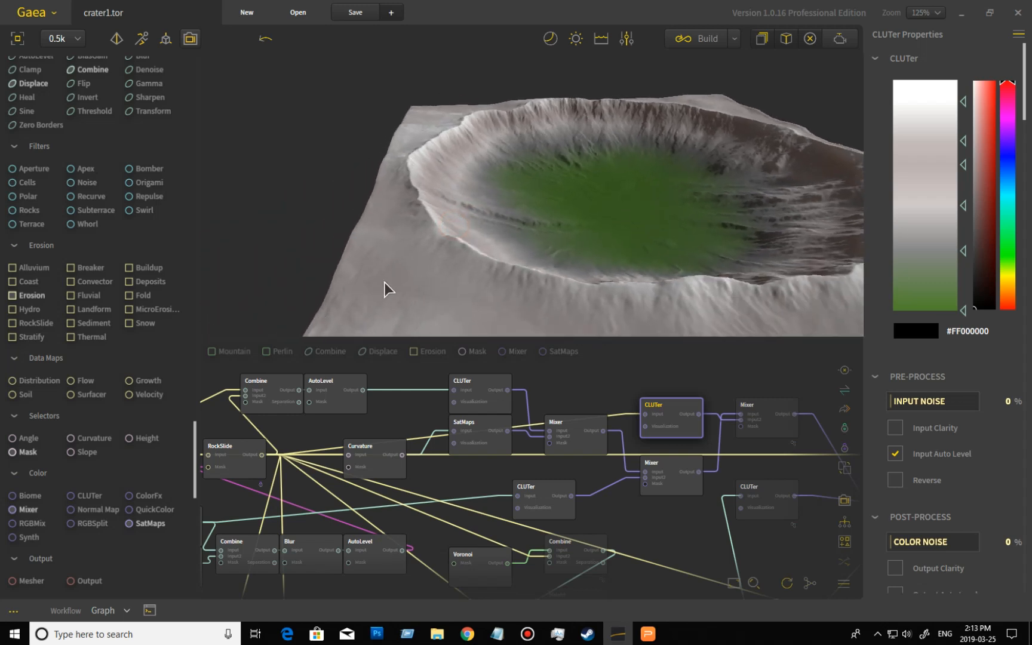
{"action": "left_click_drag", "start_coordinate": [482, 200], "coordinate": [419, 162]}
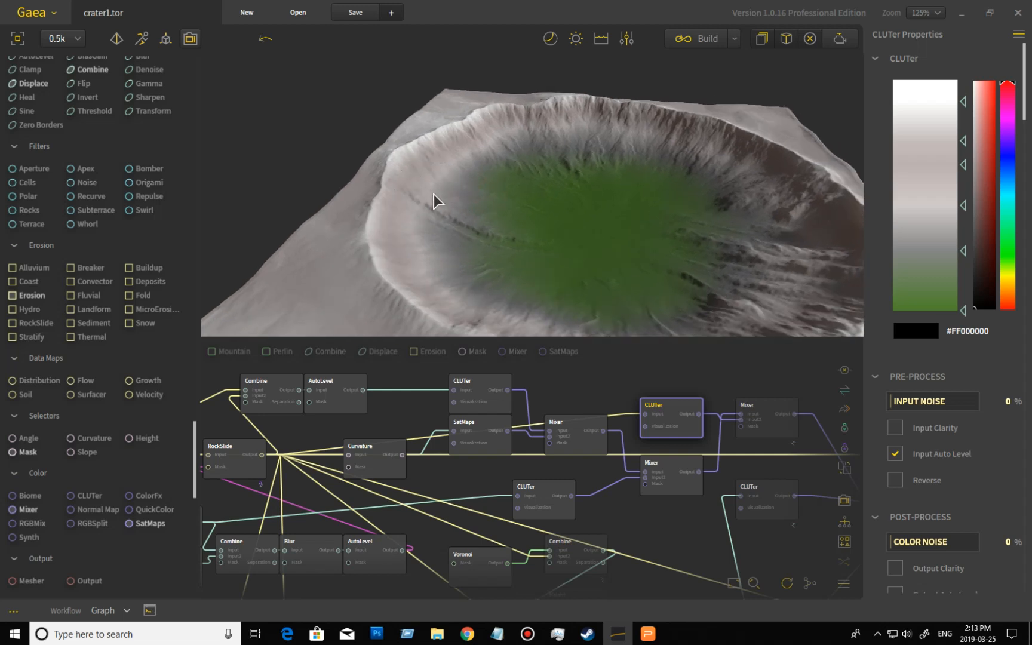
{"action": "mouse_move", "coordinate": [438, 233]}
{"action": "left_mouse_down"}
{"action": "mouse_move", "coordinate": [488, 223]}
{"action": "mouse_move", "coordinate": [416, 228]}
{"action": "mouse_move", "coordinate": [449, 241]}
{"action": "left_mouse_up"}
{"action": "scroll", "coordinate": [520, 218], "scroll_direction": "down", "scroll_amount": 2}
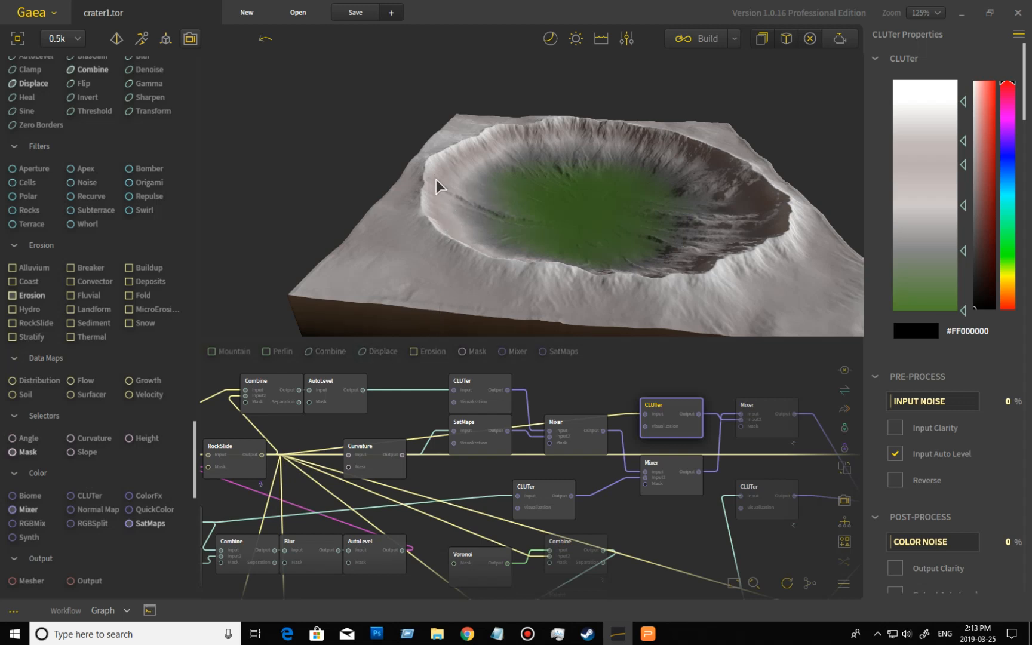
{"action": "scroll", "coordinate": [488, 218], "scroll_direction": "up", "scroll_amount": 5}
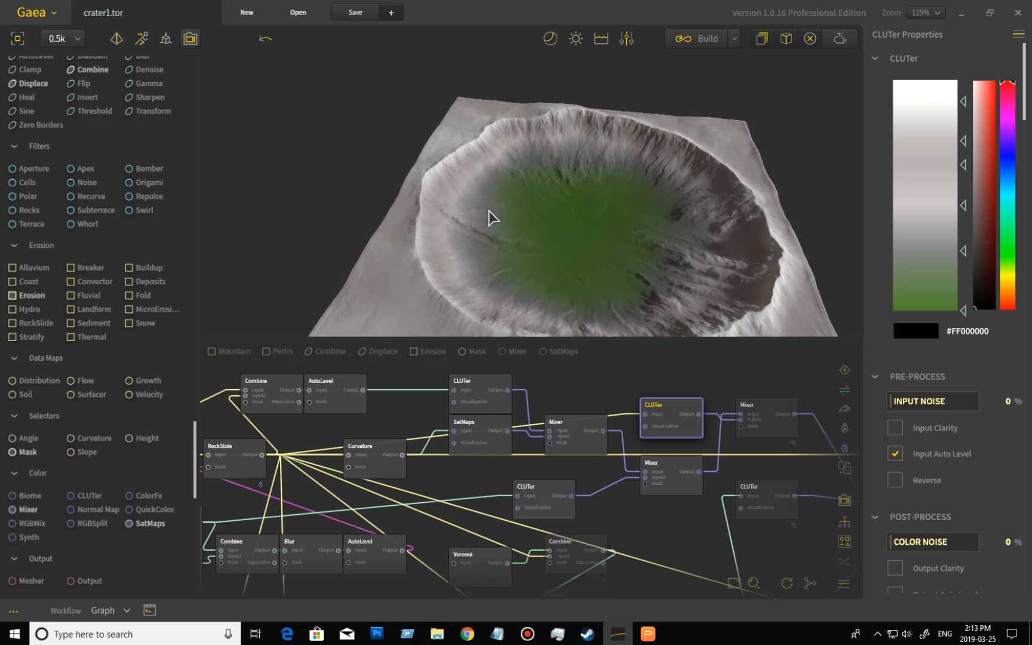
{"action": "mouse_move", "coordinate": [530, 242]}
{"action": "left_mouse_down"}
{"action": "mouse_move", "coordinate": [523, 250]}
{"action": "mouse_move", "coordinate": [539, 254]}
{"action": "left_mouse_up"}
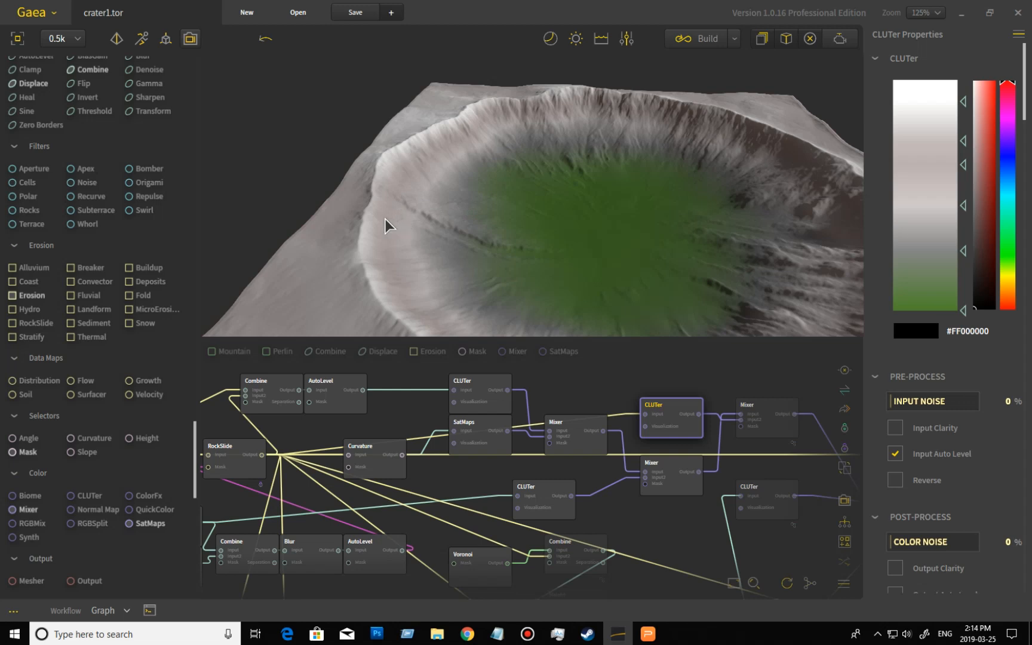
{"action": "left_click_drag", "start_coordinate": [404, 196], "coordinate": [430, 215]}
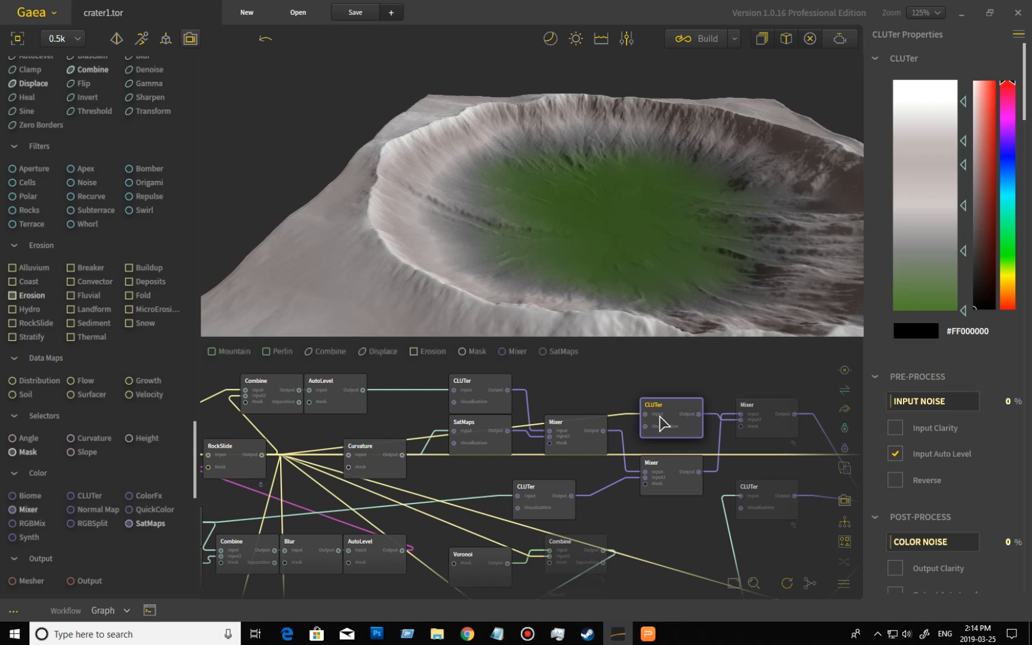
{"action": "left_click_drag", "start_coordinate": [588, 290], "coordinate": [561, 278]}
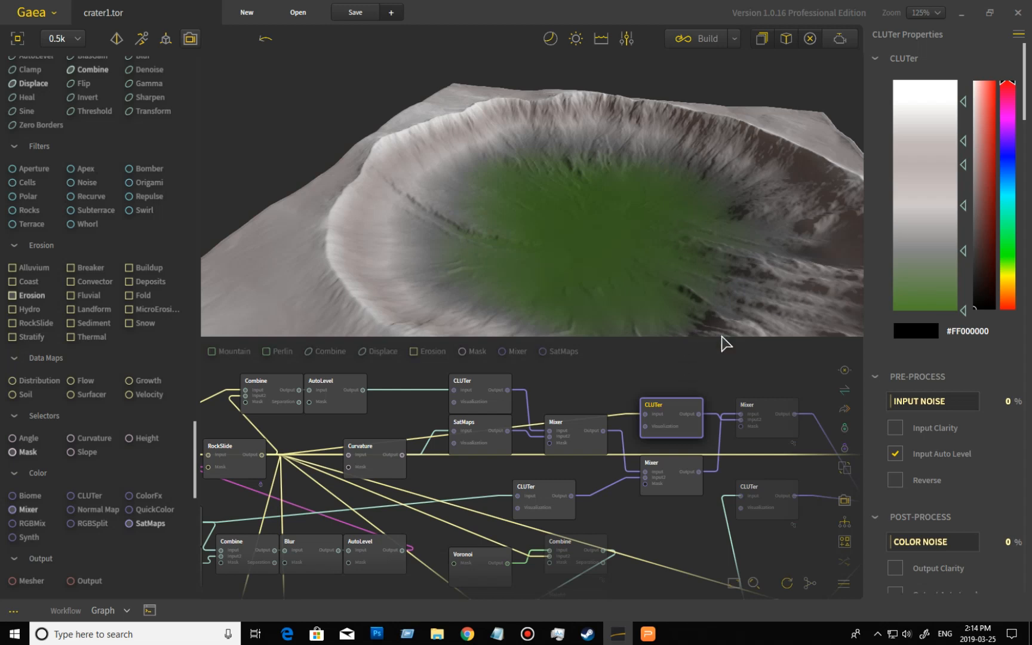
- Compare previews by switching between the CLUTer, the lower Mixer and the right-hand Mixer nodes
{"action": "middle_click_drag", "start_coordinate": [749, 383], "coordinate": [680, 387]}
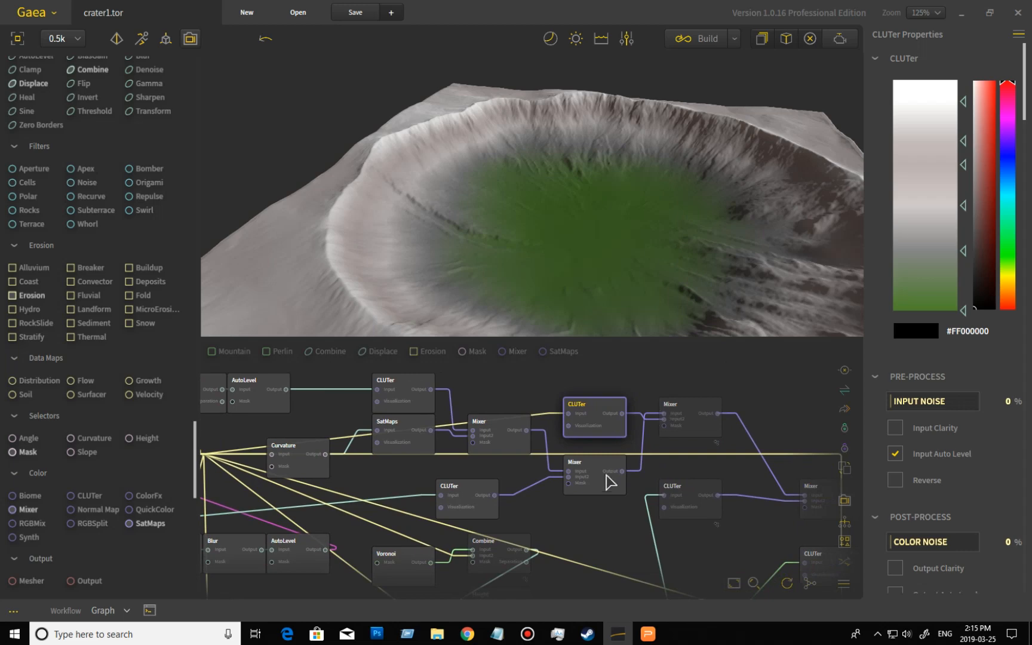
{"action": "left_click", "coordinate": [605, 479]}
{"action": "left_click", "coordinate": [599, 426]}
{"action": "left_click", "coordinate": [698, 426]}
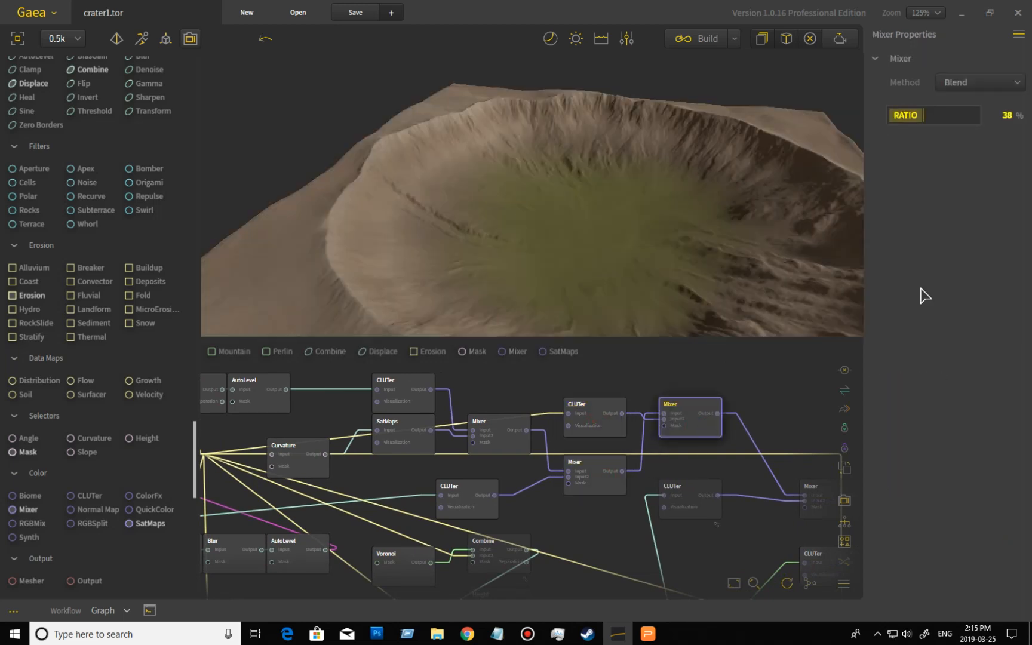
{"action": "mouse_move", "coordinate": [737, 224]}
{"action": "left_mouse_down"}
{"action": "mouse_move", "coordinate": [721, 240]}
{"action": "mouse_move", "coordinate": [711, 227]}
{"action": "mouse_move", "coordinate": [737, 224]}
{"action": "mouse_move", "coordinate": [748, 208]}
{"action": "left_mouse_up"}
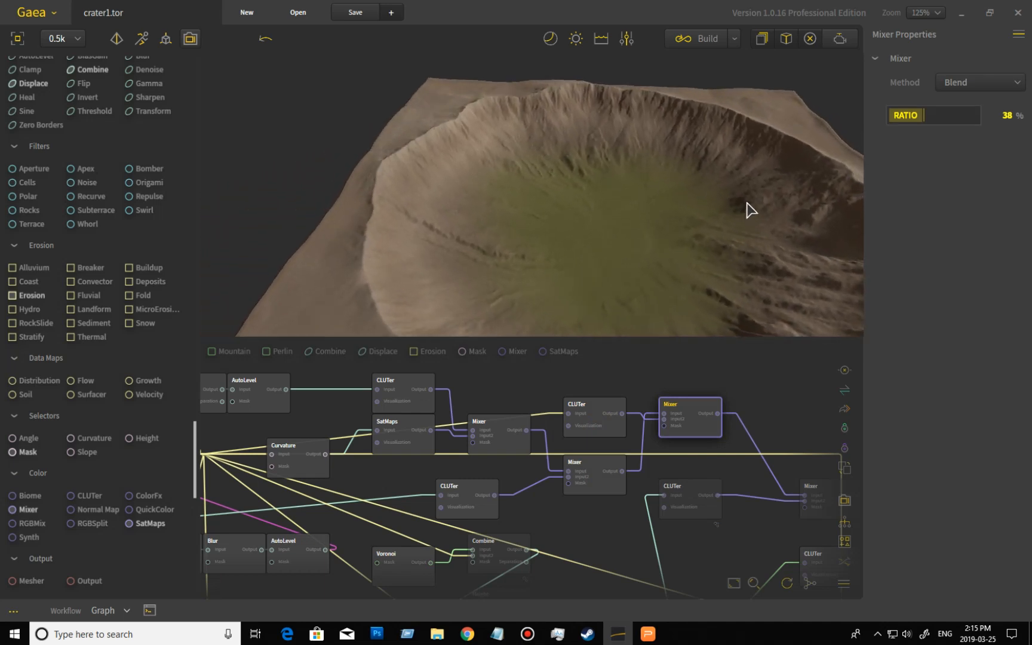
{"action": "left_click", "coordinate": [606, 432]}
{"action": "left_click", "coordinate": [608, 485]}
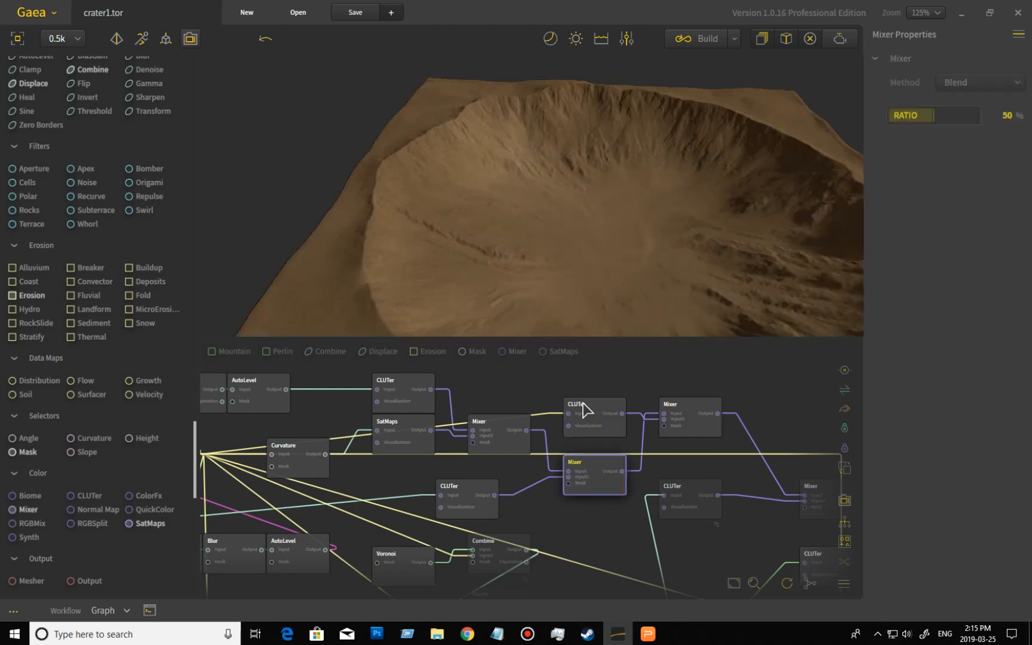
{"action": "left_click", "coordinate": [696, 429]}
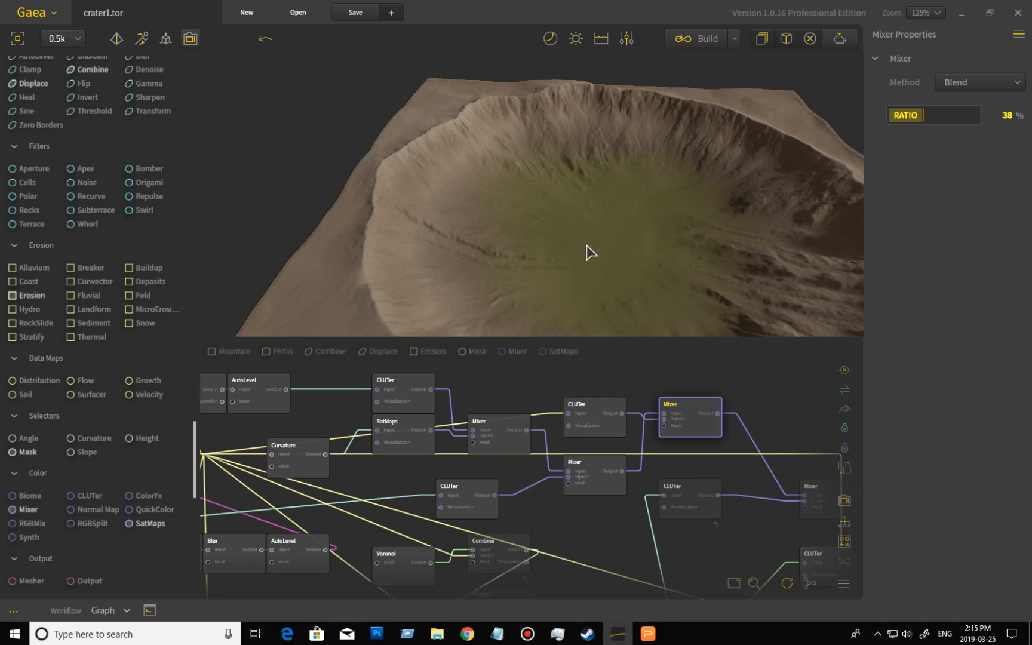
{"action": "left_click", "coordinate": [604, 432]}
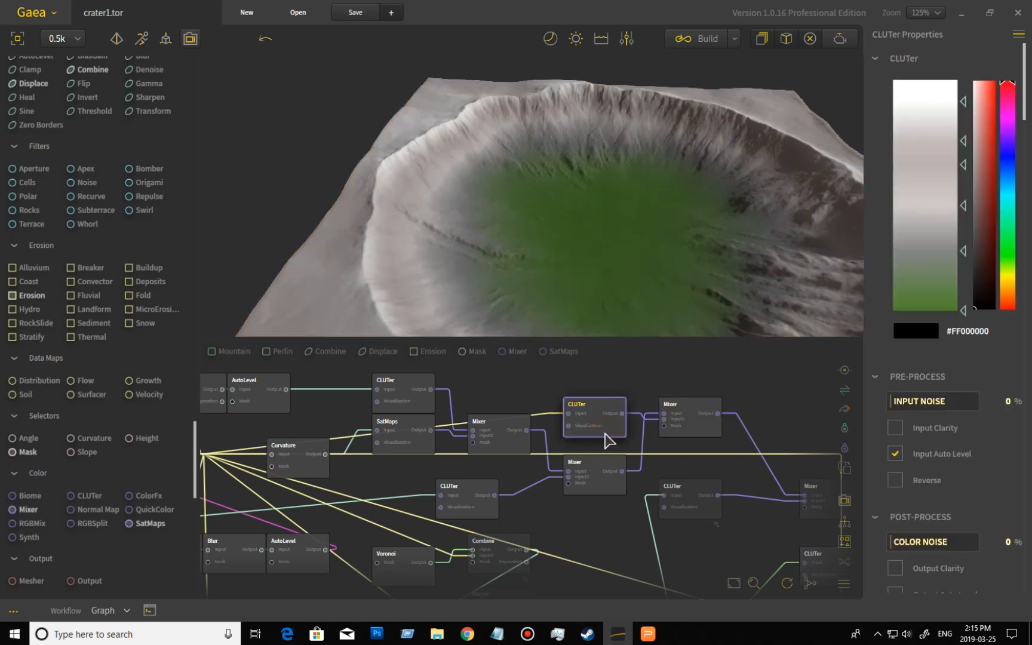
{"action": "left_click", "coordinate": [608, 493]}
{"action": "middle_click_drag", "start_coordinate": [564, 511], "coordinate": [509, 495]}
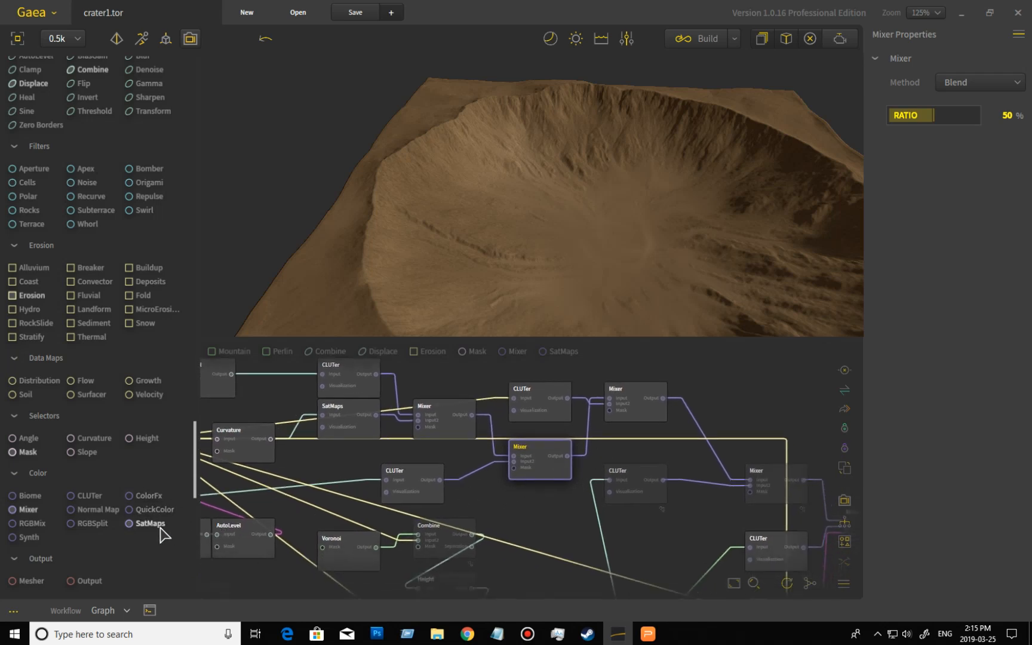
- Add a ColorFx node fed by the lower Mixer's output and enable its Apply Autolevel option
{"action": "left_click_drag", "start_coordinate": [153, 494], "coordinate": [661, 460]}
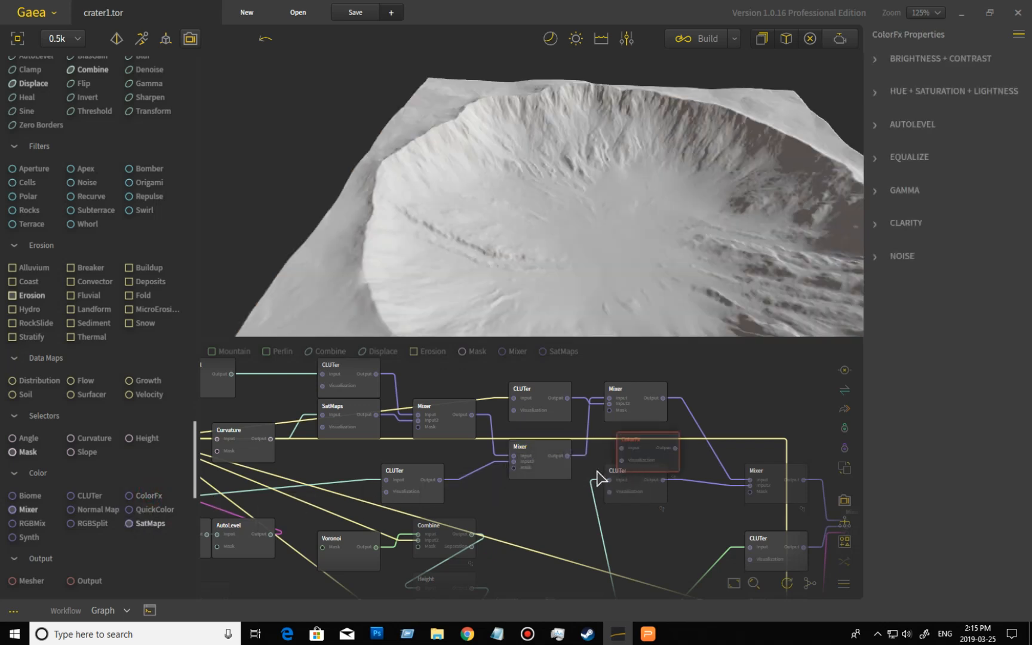
{"action": "left_click_drag", "start_coordinate": [566, 456], "coordinate": [666, 462]}
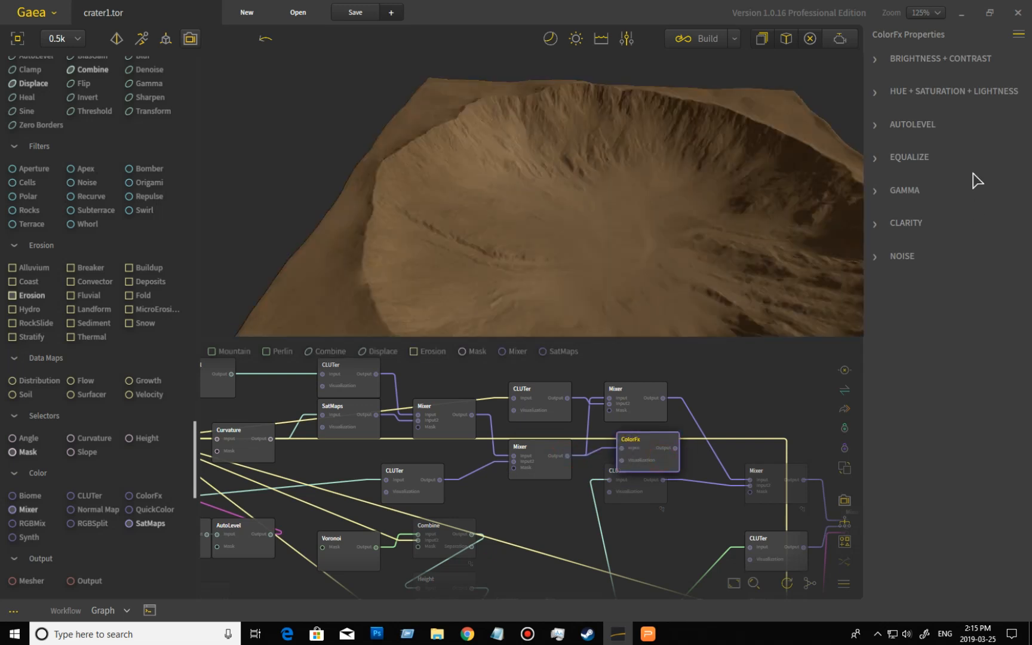
{"action": "left_click", "coordinate": [883, 126]}
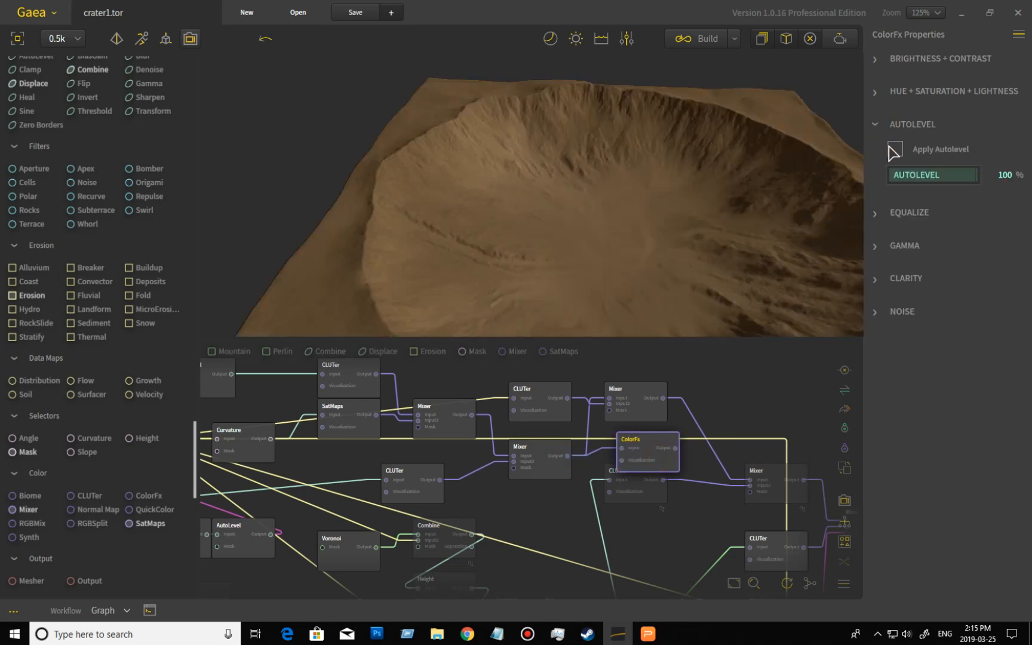
{"action": "left_click", "coordinate": [895, 149]}
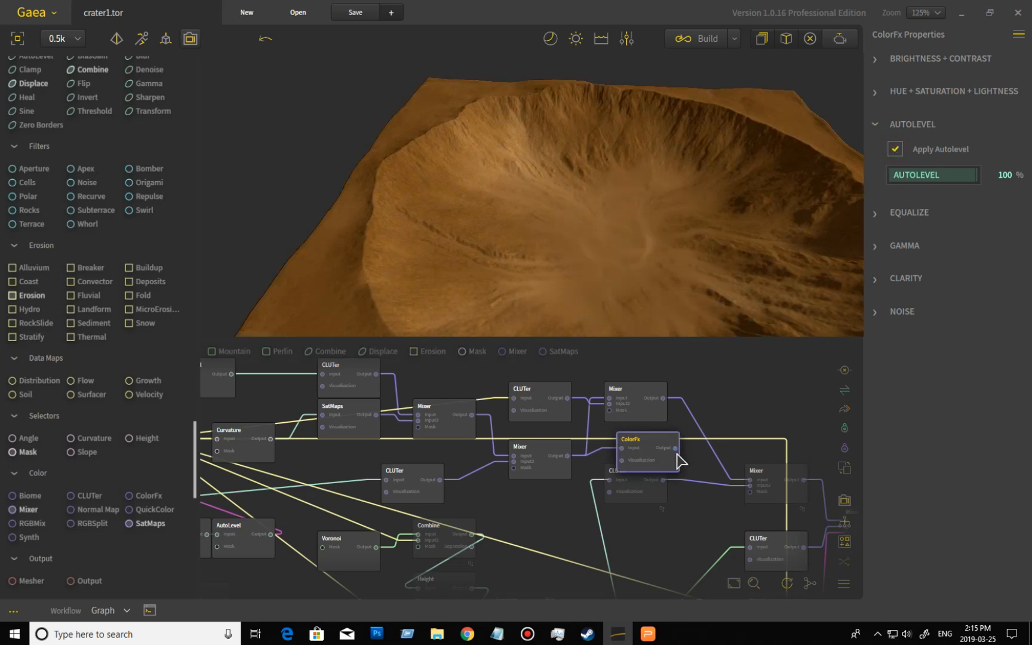
- Wire the ColorFx output into the right-hand Mixer's input and rearrange the two nodes
{"action": "left_click_drag", "start_coordinate": [675, 448], "coordinate": [609, 398]}
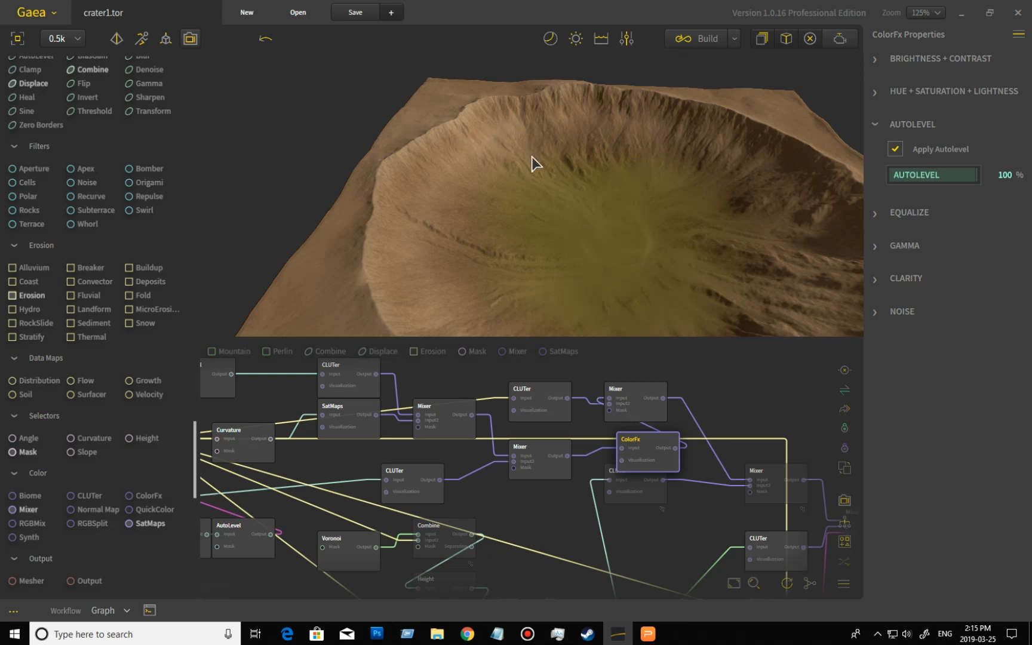
{"action": "left_click_drag", "start_coordinate": [655, 455], "coordinate": [612, 449]}
{"action": "left_click_drag", "start_coordinate": [651, 403], "coordinate": [714, 403]}
{"action": "mouse_move", "coordinate": [610, 444]}
{"action": "left_mouse_down"}
{"action": "mouse_move", "coordinate": [636, 430]}
{"action": "mouse_move", "coordinate": [625, 435]}
{"action": "left_mouse_up"}
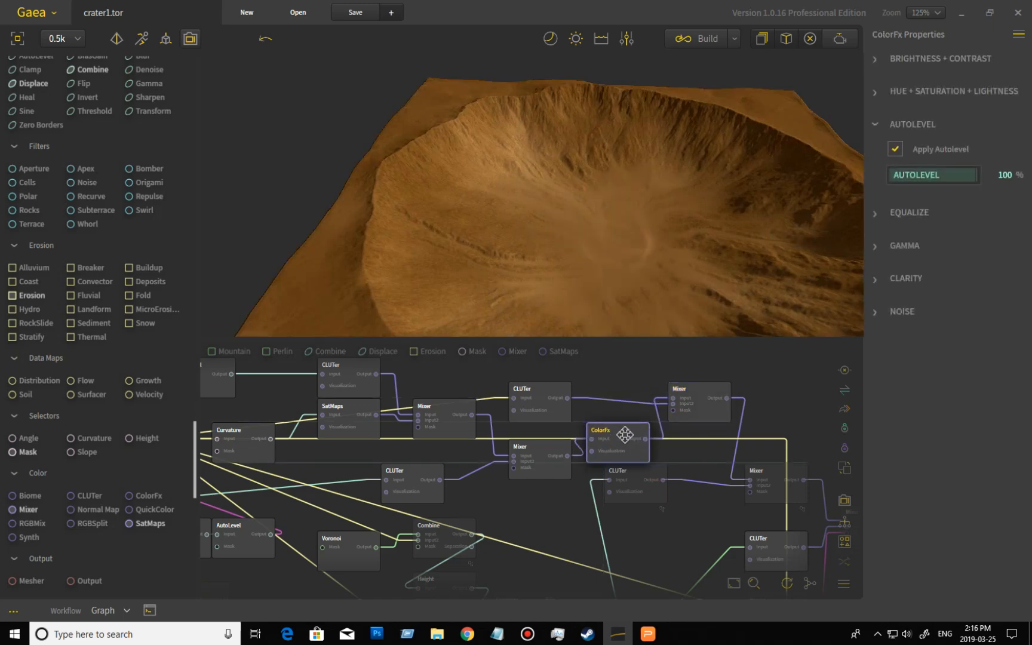
- Compare the right-hand Mixer's result against the CLUTer and lower Mixer previews, orbiting the crater
{"action": "left_click", "coordinate": [711, 420]}
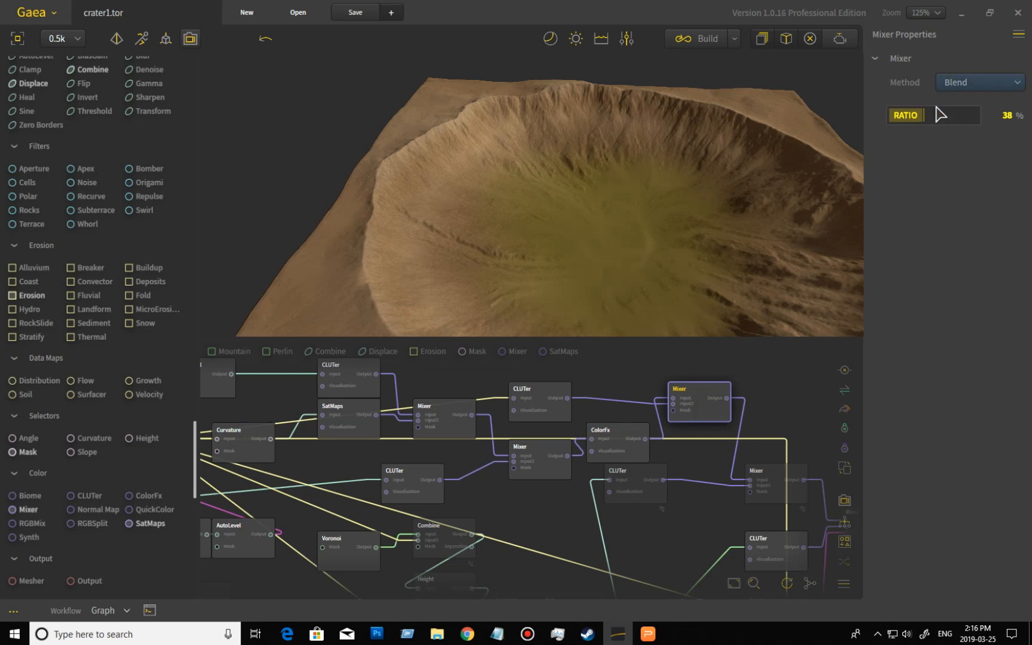
{"action": "mouse_move", "coordinate": [720, 194]}
{"action": "left_mouse_down"}
{"action": "mouse_move", "coordinate": [682, 211]}
{"action": "mouse_move", "coordinate": [724, 210]}
{"action": "left_mouse_up"}
{"action": "left_click", "coordinate": [556, 416]}
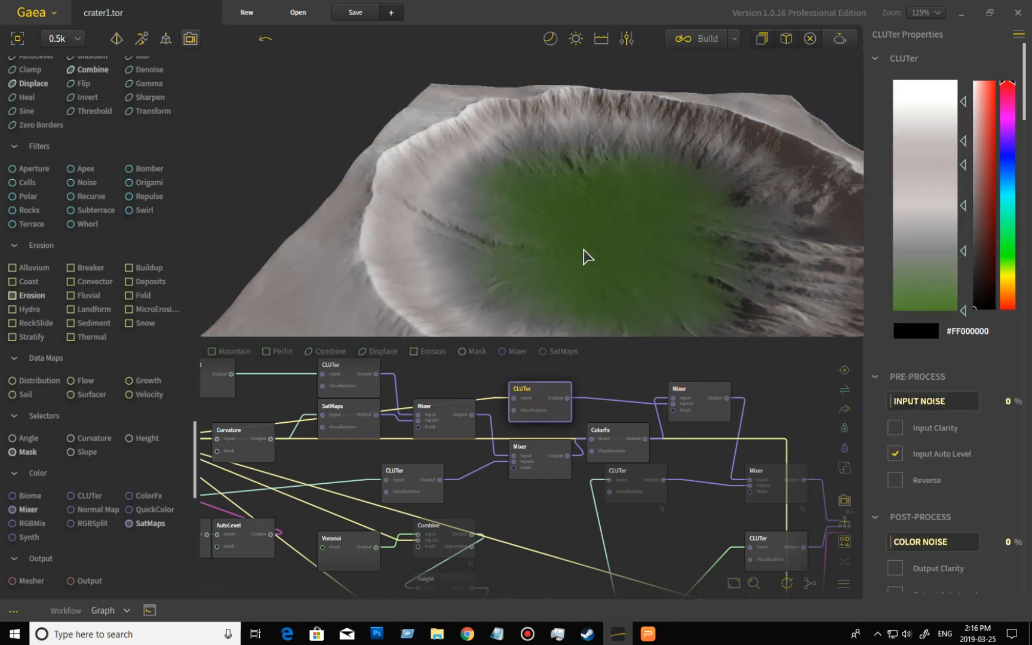
{"action": "left_click", "coordinate": [546, 466]}
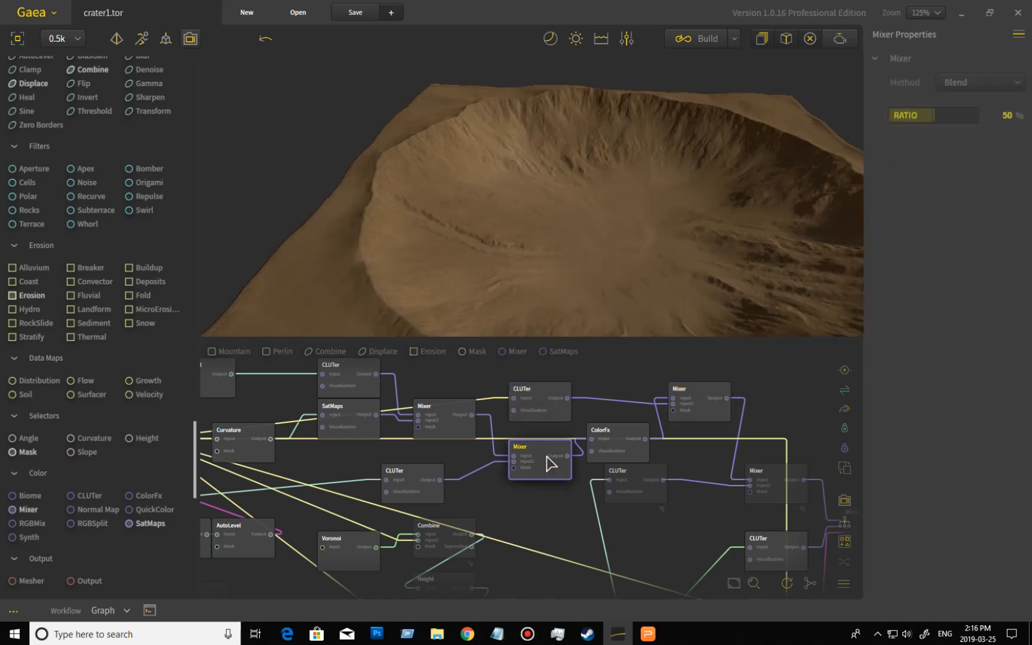
{"action": "left_click", "coordinate": [717, 413]}
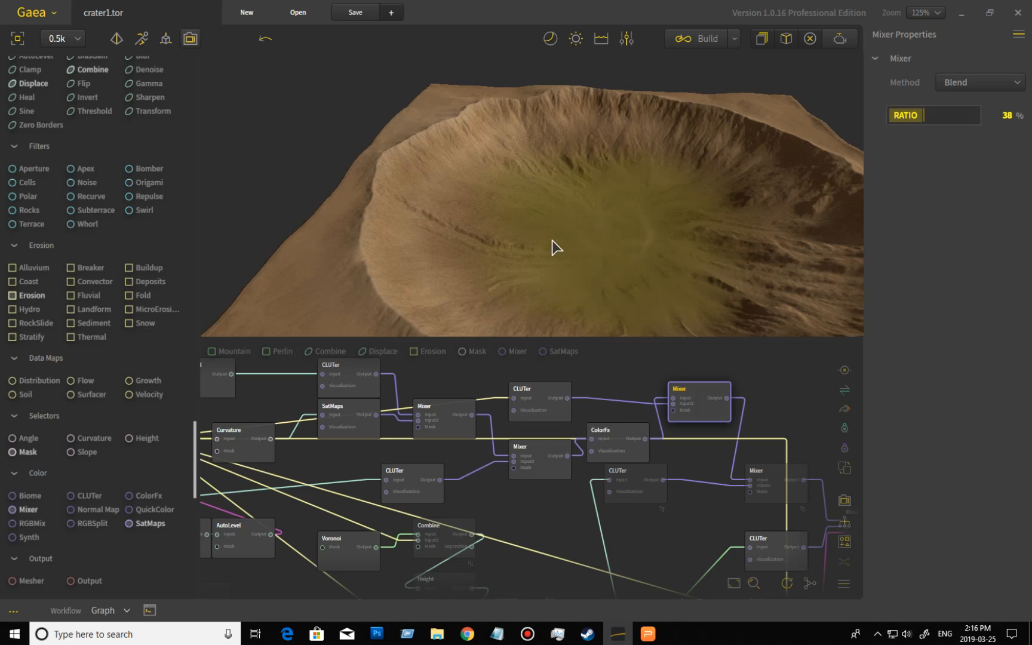
{"action": "left_click_drag", "start_coordinate": [649, 258], "coordinate": [624, 276]}
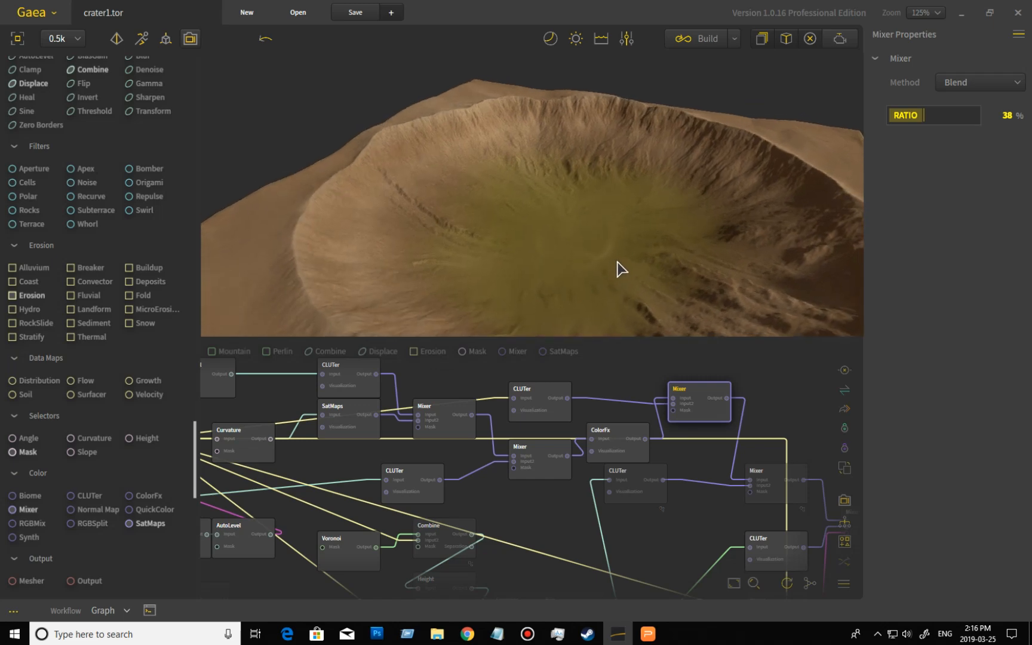
{"action": "left_click", "coordinate": [539, 408]}
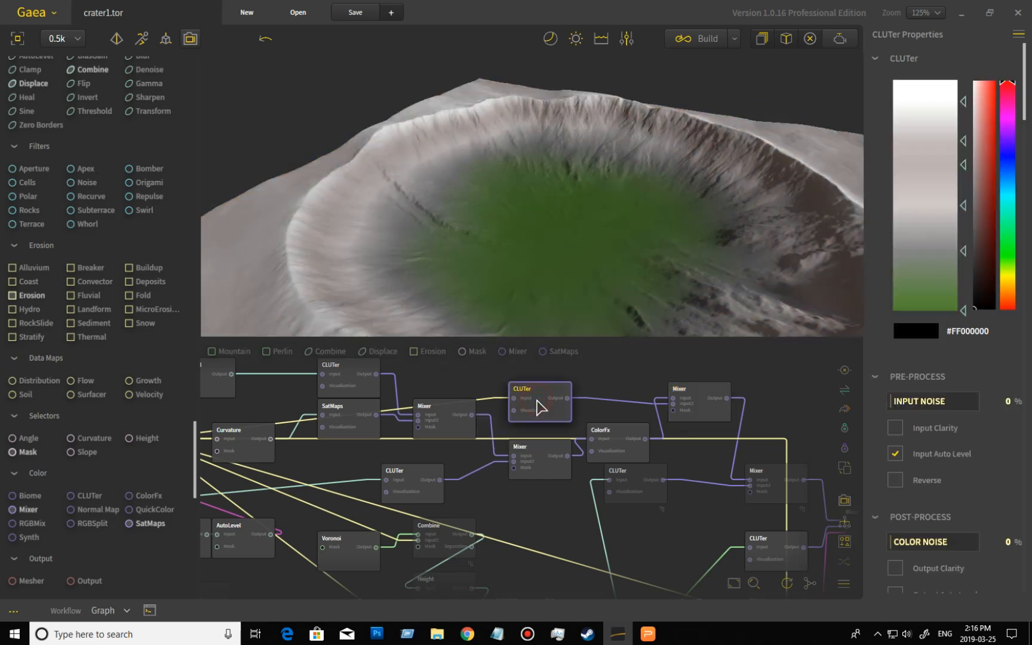
{"action": "left_click", "coordinate": [703, 415]}
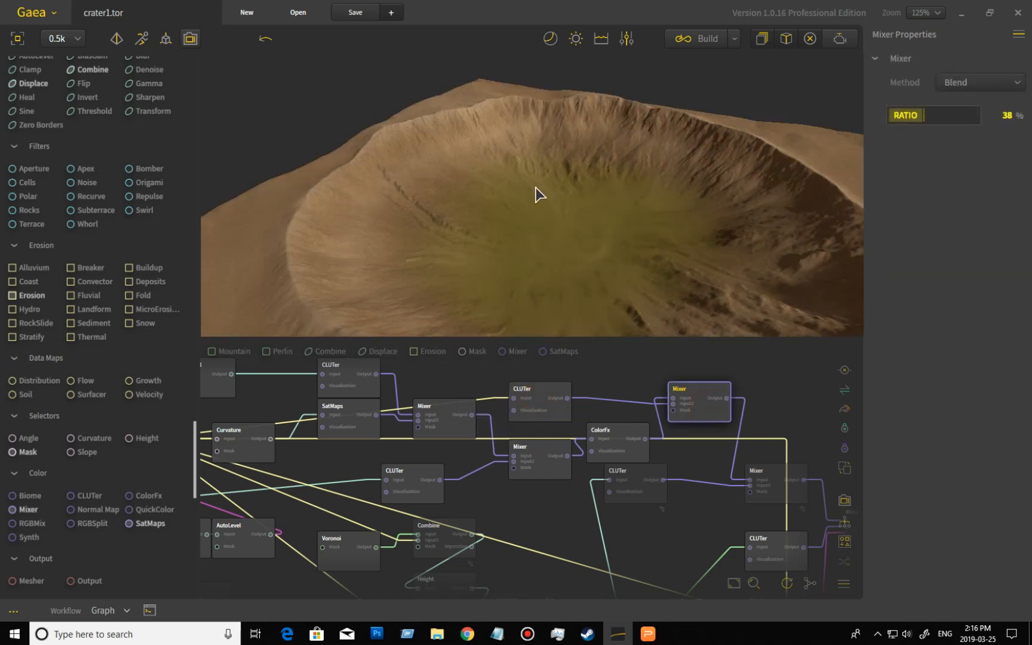
{"action": "left_click", "coordinate": [544, 390]}
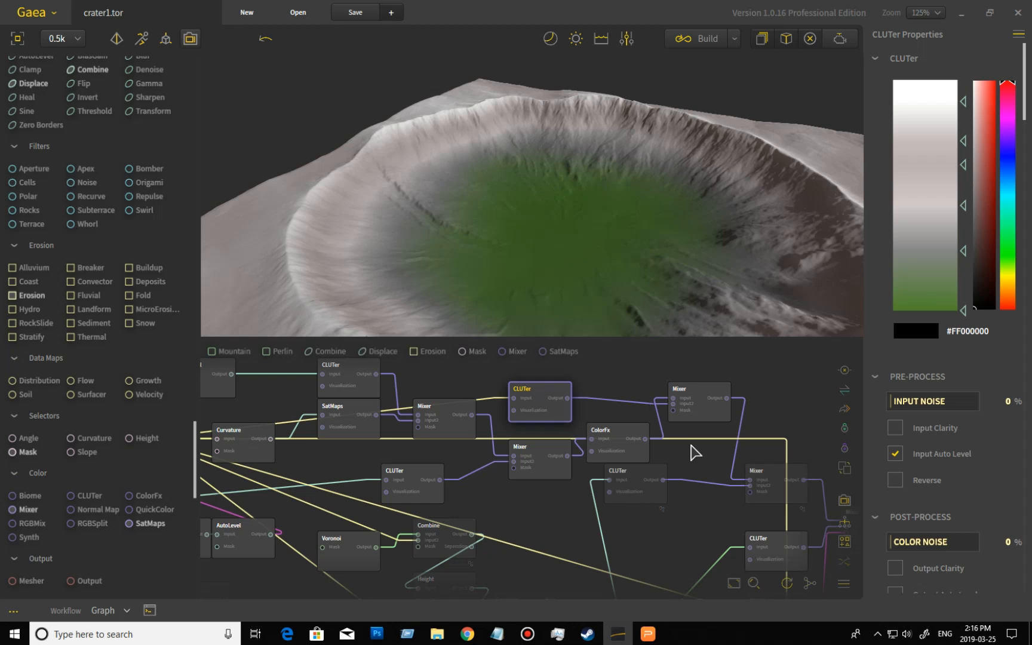
{"action": "left_click", "coordinate": [709, 412]}
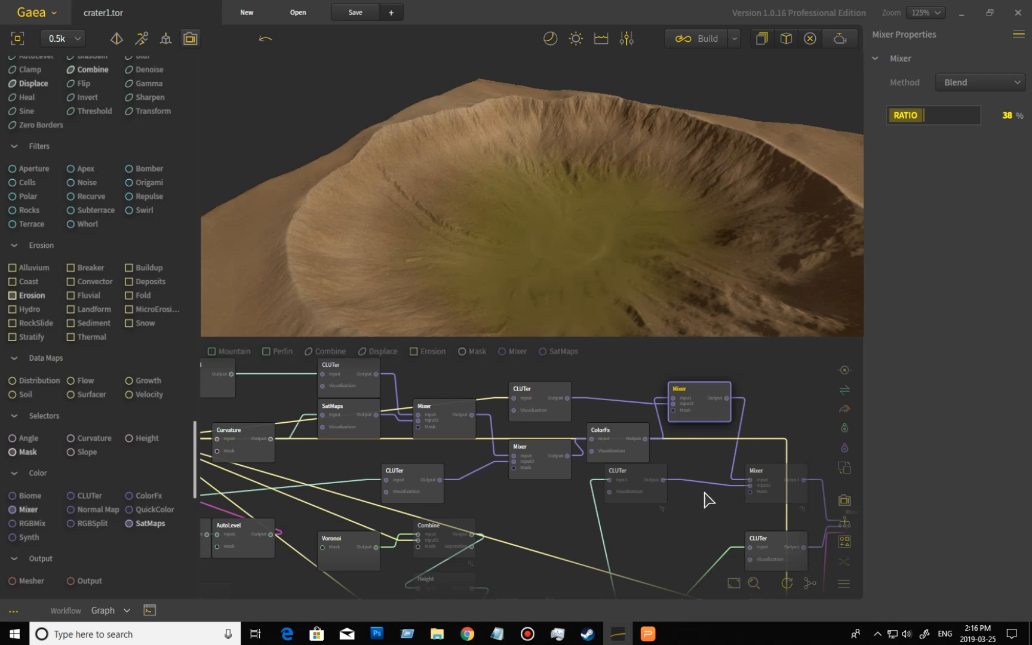
- Preview the Snow node and then the Blur node in the lower branch of the graph
{"action": "middle_click_drag", "start_coordinate": [714, 525], "coordinate": [751, 393]}
{"action": "middle_click_drag", "start_coordinate": [549, 449], "coordinate": [626, 450]}
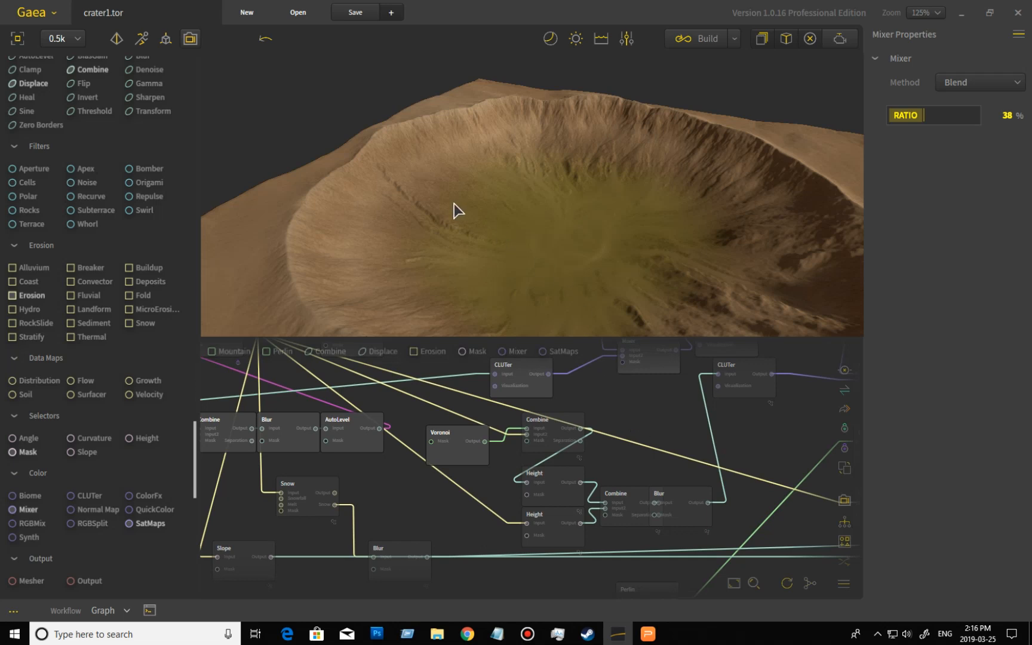
{"action": "middle_click_drag", "start_coordinate": [419, 515], "coordinate": [450, 480]}
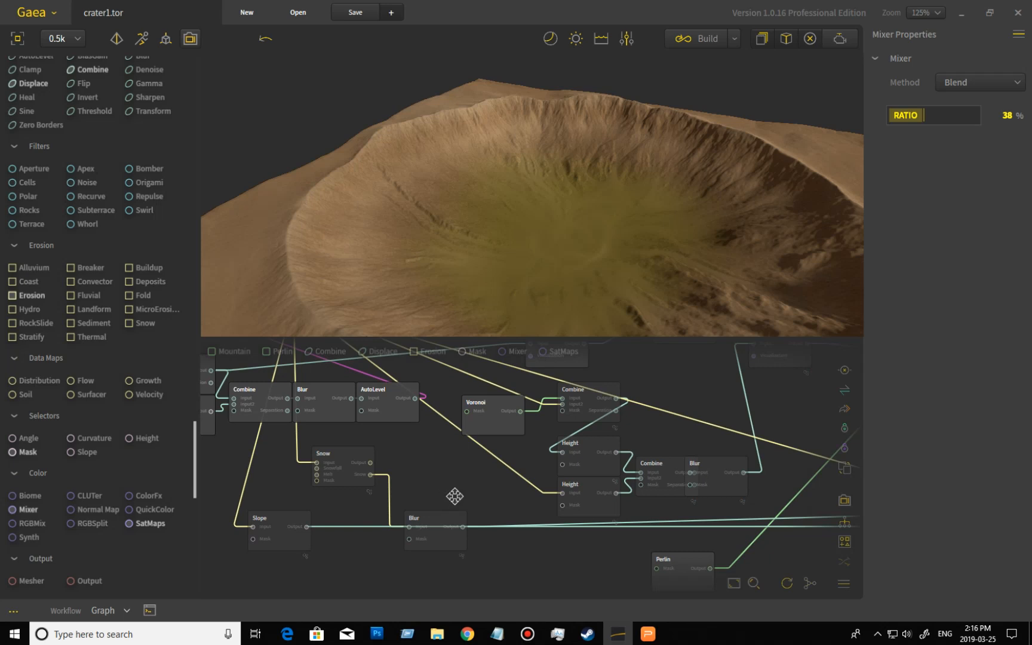
{"action": "middle_click_drag", "start_coordinate": [451, 493], "coordinate": [479, 495]}
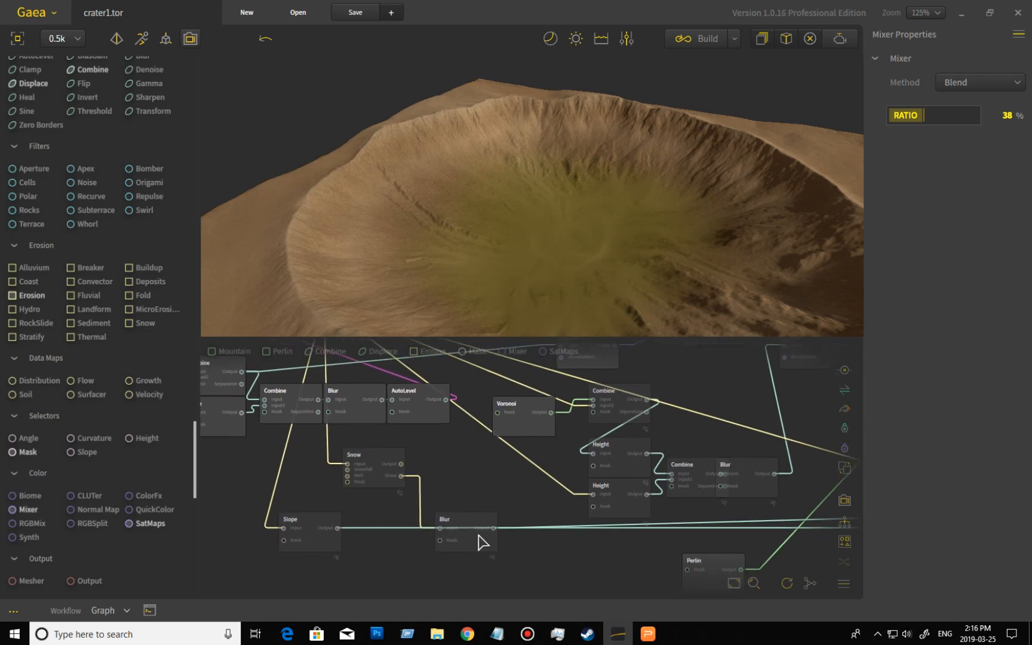
{"action": "left_click", "coordinate": [383, 472]}
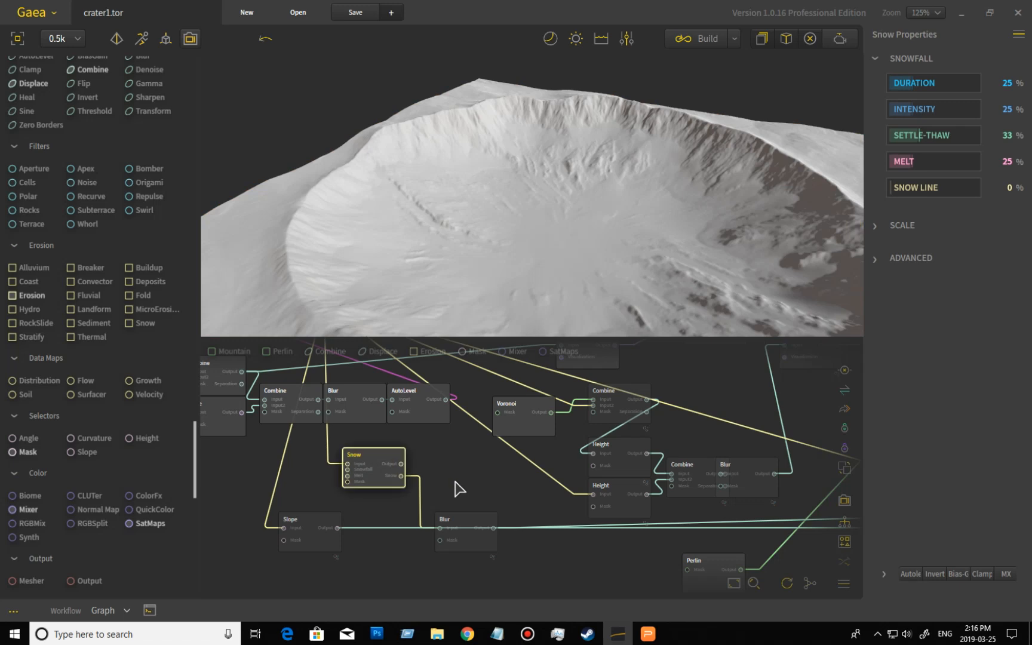
{"action": "left_click", "coordinate": [474, 528]}
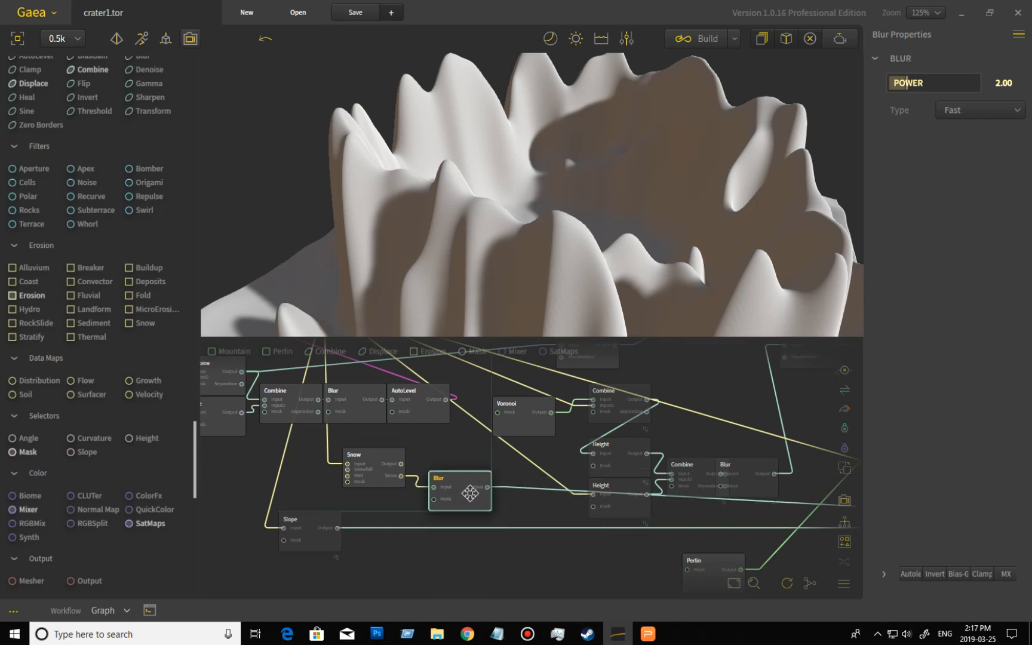
{"action": "middle_click_drag", "start_coordinate": [446, 549], "coordinate": [463, 557]}
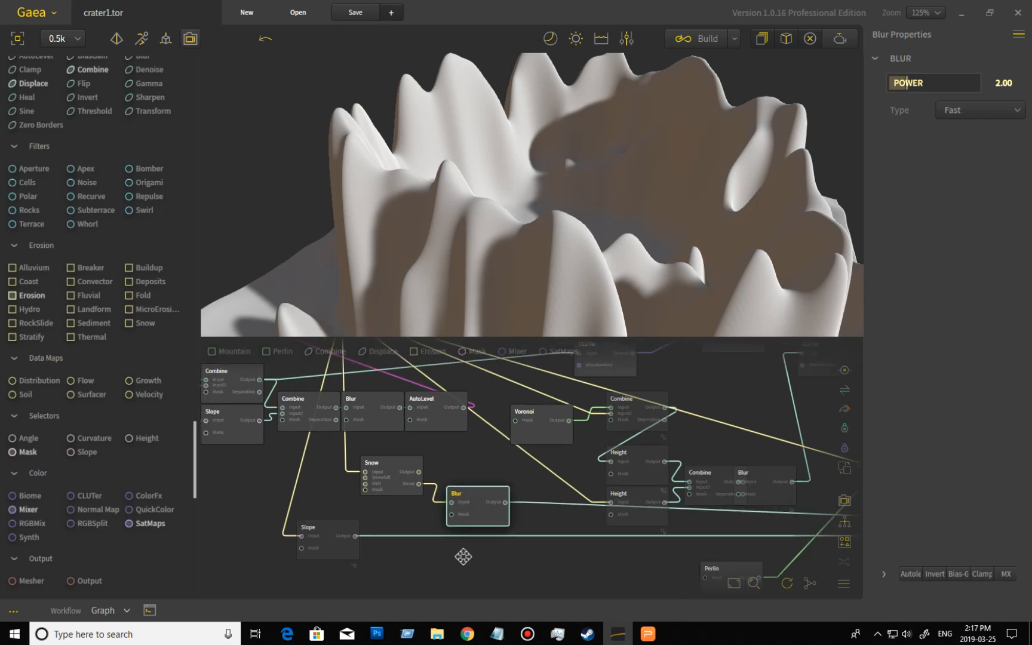
- Preview the Slope node, then move across the graph to preview the CLUTer node feeding the coloring Mixers
{"action": "left_click", "coordinate": [334, 545]}
{"action": "middle_click_drag", "start_coordinate": [543, 536], "coordinate": [192, 528]}
{"action": "middle_click_drag", "start_coordinate": [518, 554], "coordinate": [293, 541]}
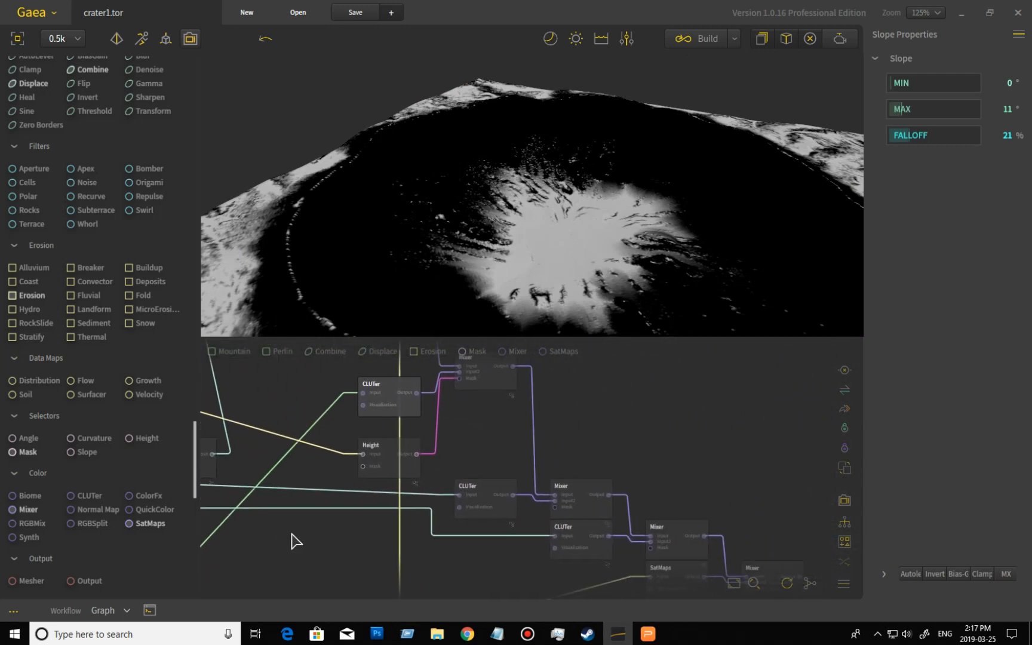
{"action": "left_click", "coordinate": [488, 496]}
{"action": "middle_click_drag", "start_coordinate": [465, 558], "coordinate": [462, 566]}
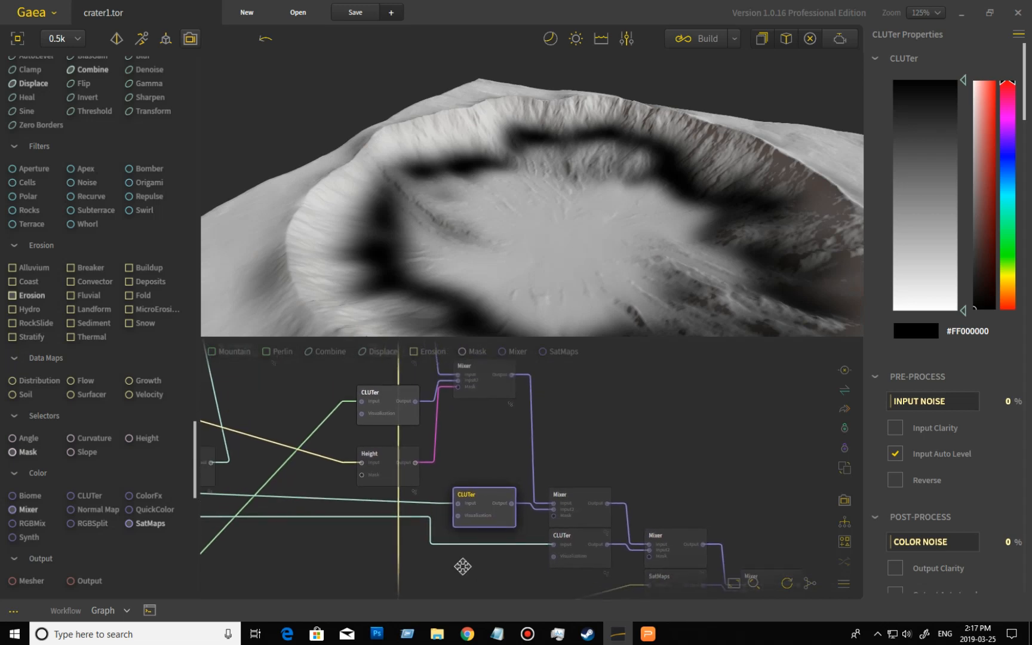
- Preview the Blend Mixer, the CLUTer beneath it, and the Multiply Mixer further along the coloring chain
{"action": "left_click", "coordinate": [596, 521]}
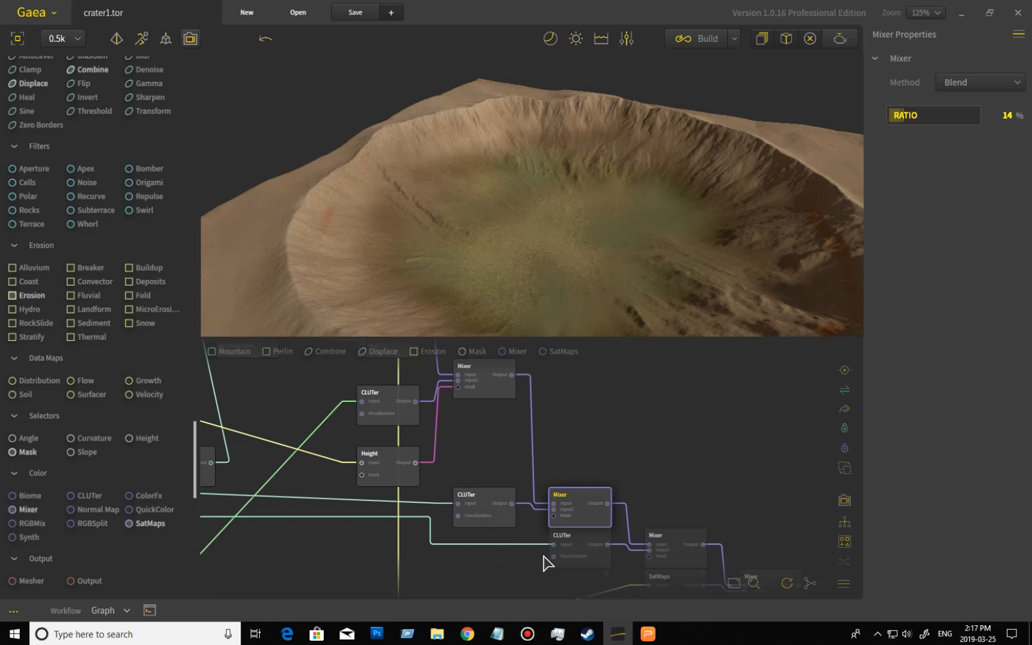
{"action": "left_click", "coordinate": [599, 555]}
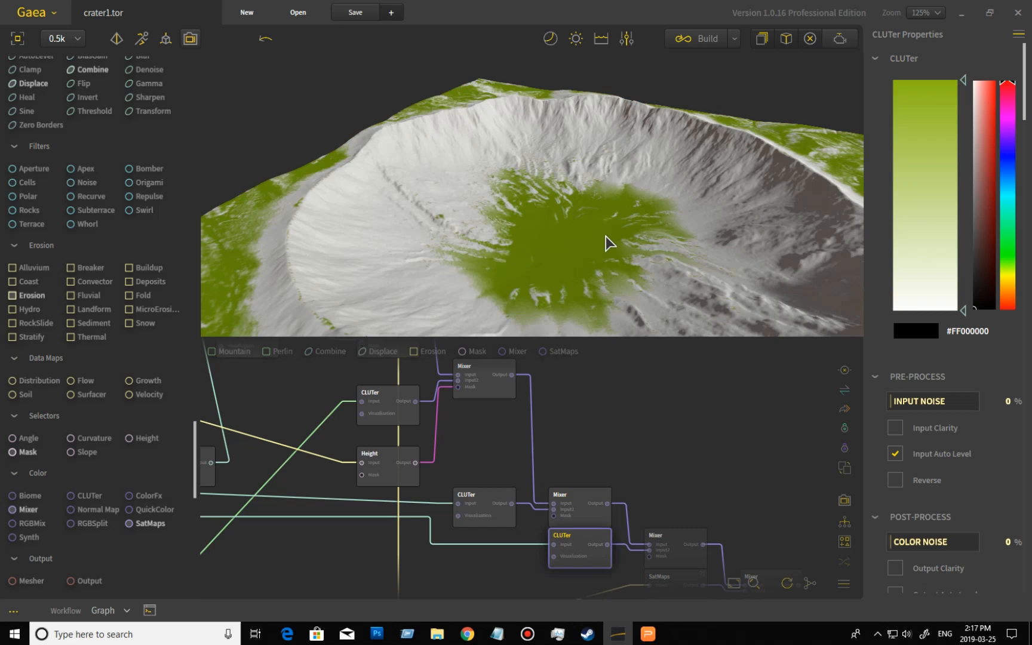
{"action": "middle_click_drag", "start_coordinate": [728, 470], "coordinate": [683, 418]}
{"action": "left_click", "coordinate": [632, 480]}
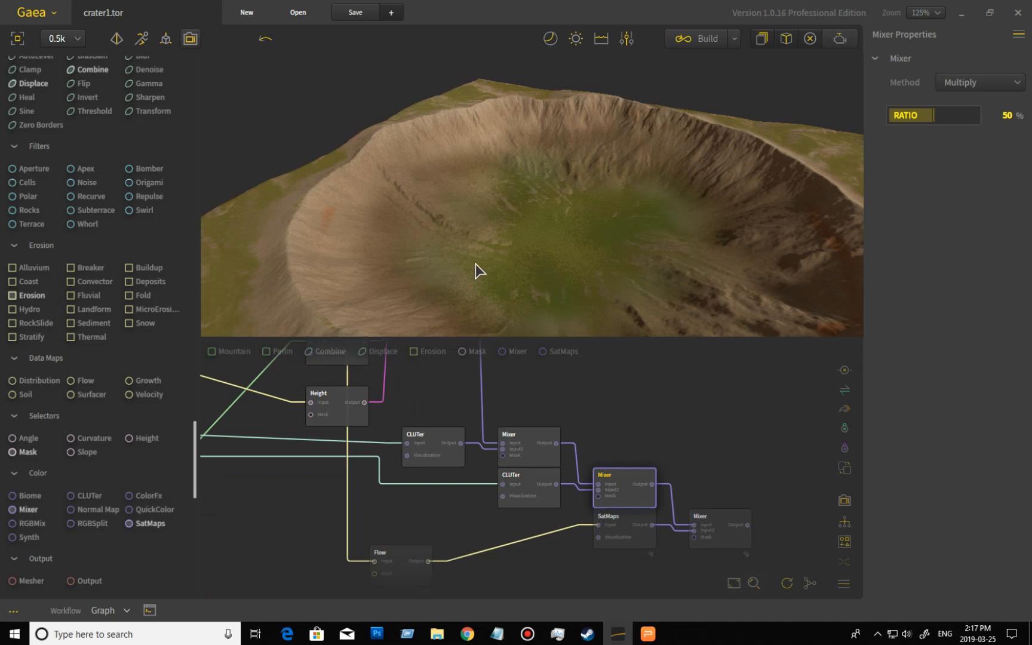
- Preview the Perlin node and the green-brown CLUTer it drives, orbiting the crater to inspect the colors
{"action": "middle_click_drag", "start_coordinate": [541, 428], "coordinate": [729, 519]}
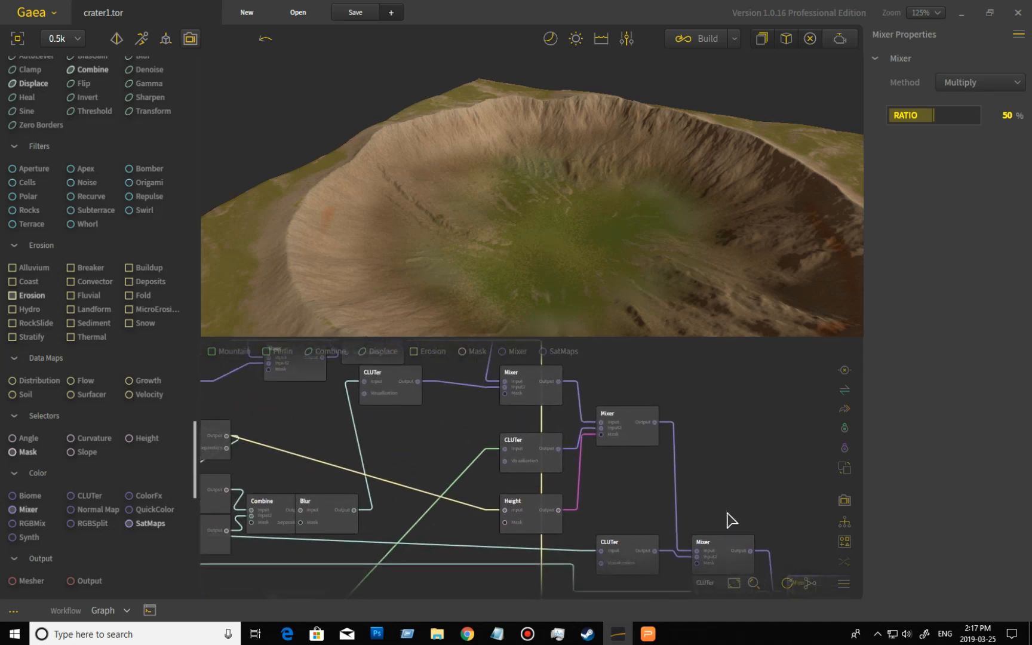
{"action": "middle_click_drag", "start_coordinate": [453, 518], "coordinate": [562, 436]}
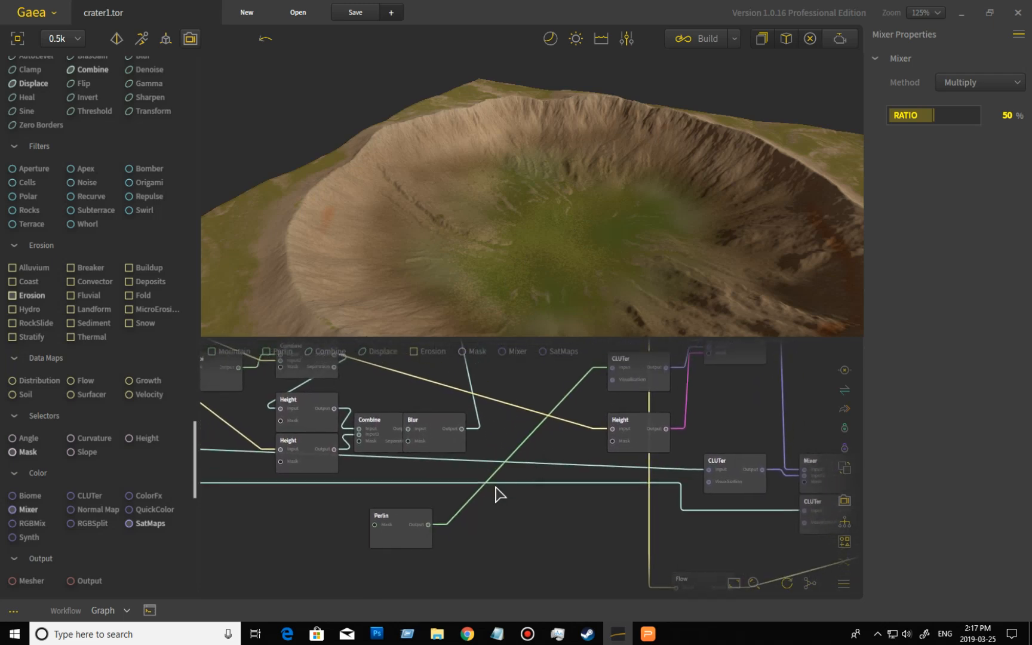
{"action": "left_click", "coordinate": [392, 523]}
{"action": "middle_click_drag", "start_coordinate": [573, 497], "coordinate": [497, 562]}
{"action": "left_click", "coordinate": [560, 434]}
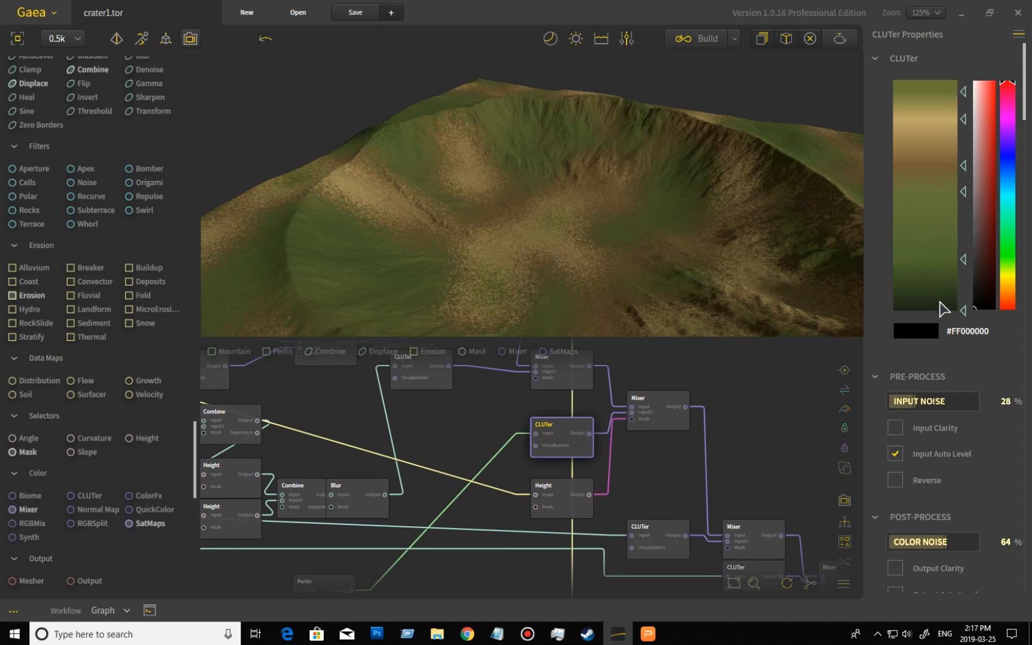
{"action": "mouse_move", "coordinate": [570, 281]}
{"action": "left_mouse_down"}
{"action": "mouse_move", "coordinate": [551, 253]}
{"action": "mouse_move", "coordinate": [511, 272]}
{"action": "mouse_move", "coordinate": [570, 277]}
{"action": "left_mouse_up"}
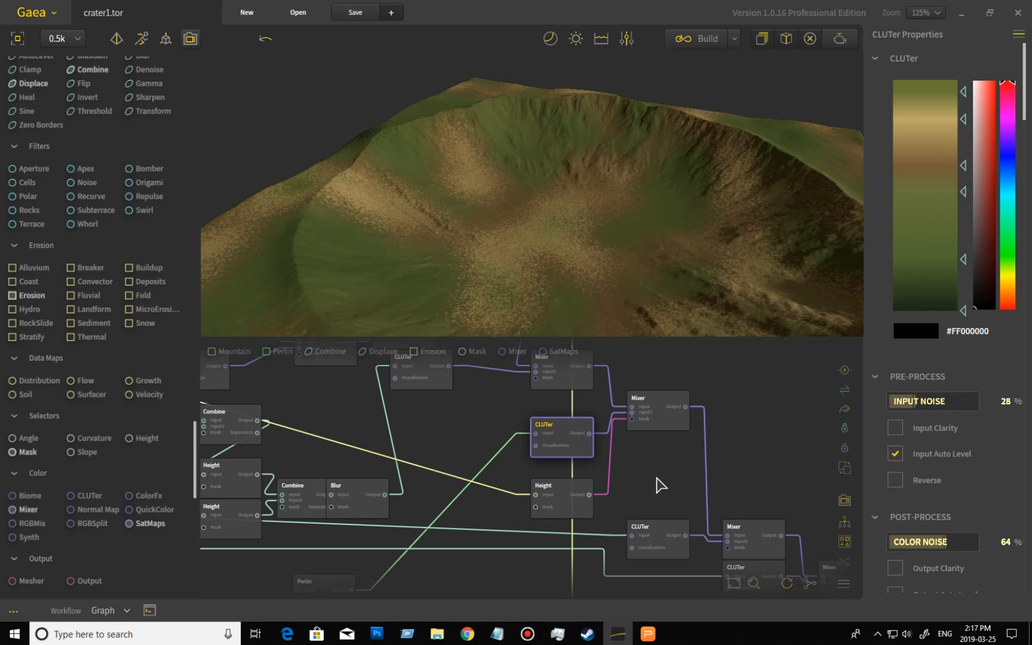
- Preview the Height mask, the upper Mixer, and the two Blend Mixers that combine the color layers
{"action": "left_click", "coordinate": [562, 507]}
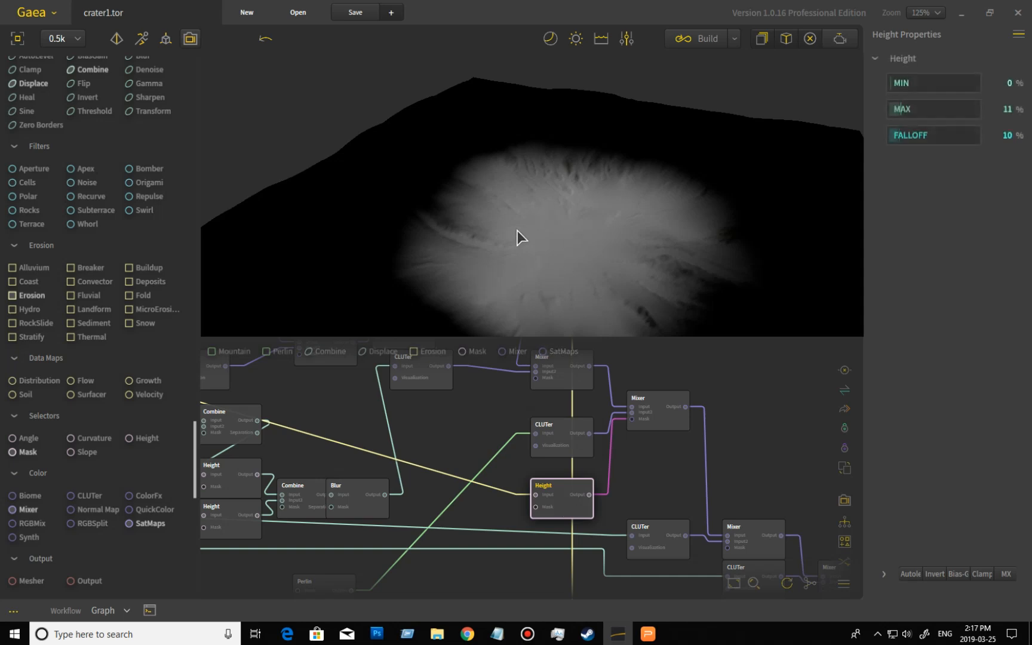
{"action": "left_click", "coordinate": [582, 382]}
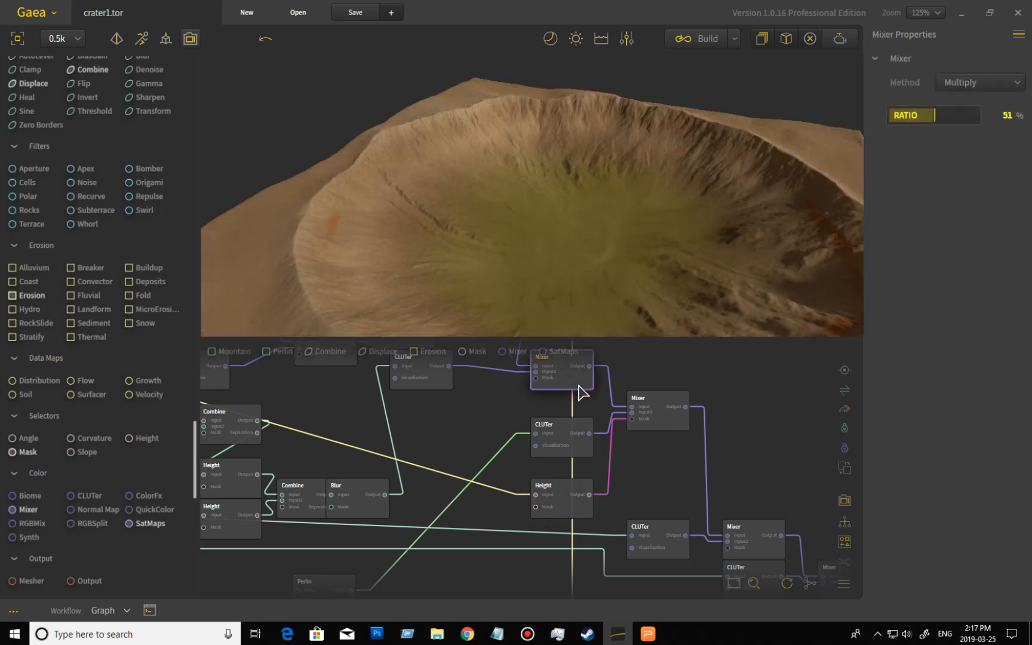
{"action": "left_click", "coordinate": [664, 425]}
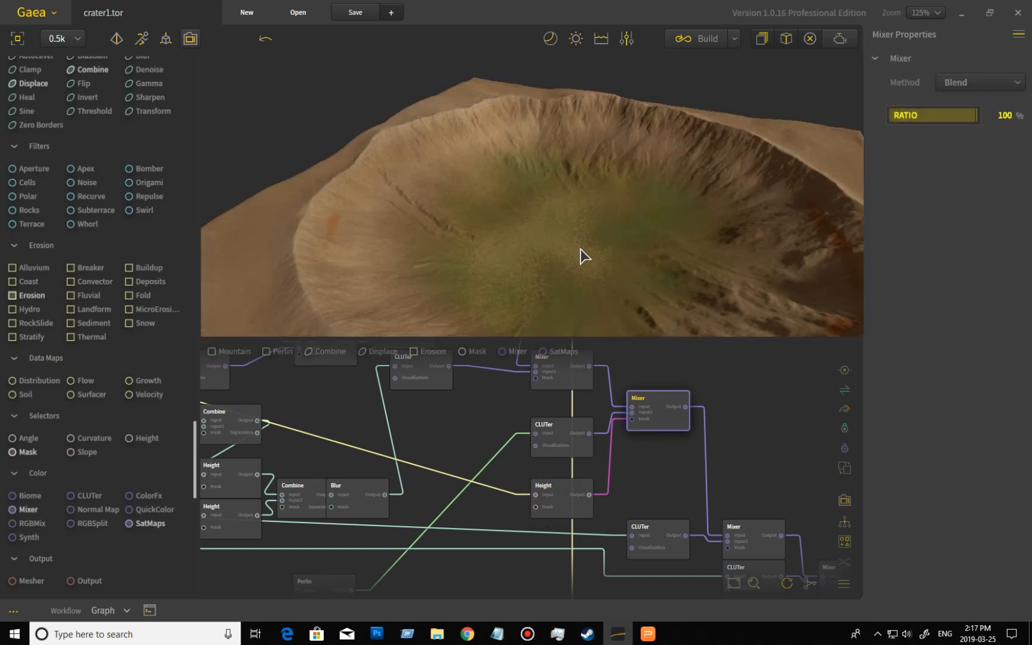
{"action": "middle_click_drag", "start_coordinate": [760, 486], "coordinate": [707, 426]}
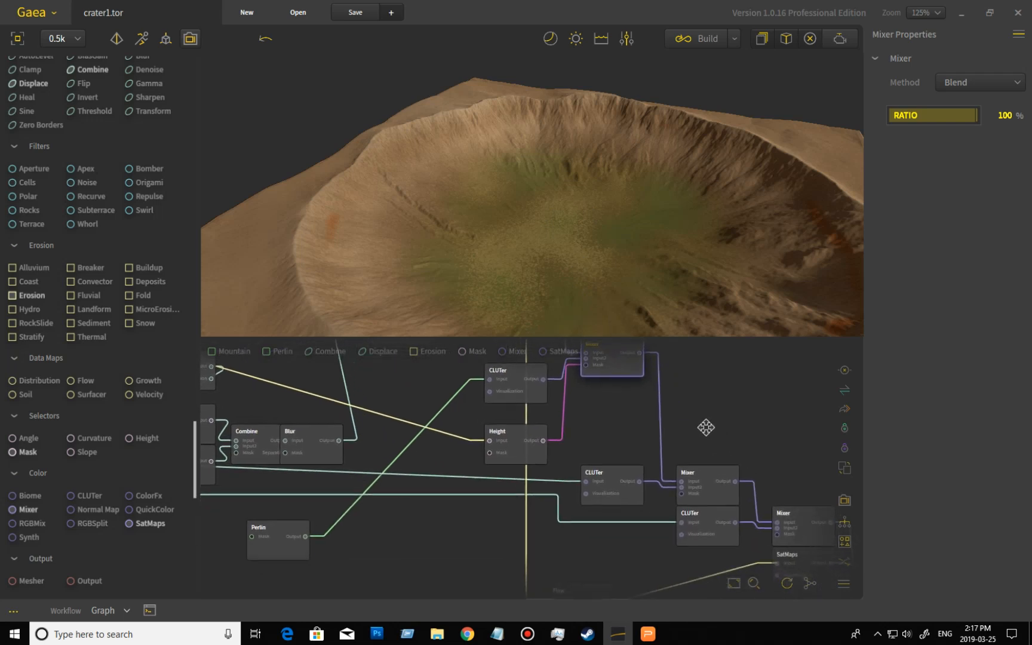
{"action": "left_click", "coordinate": [702, 475]}
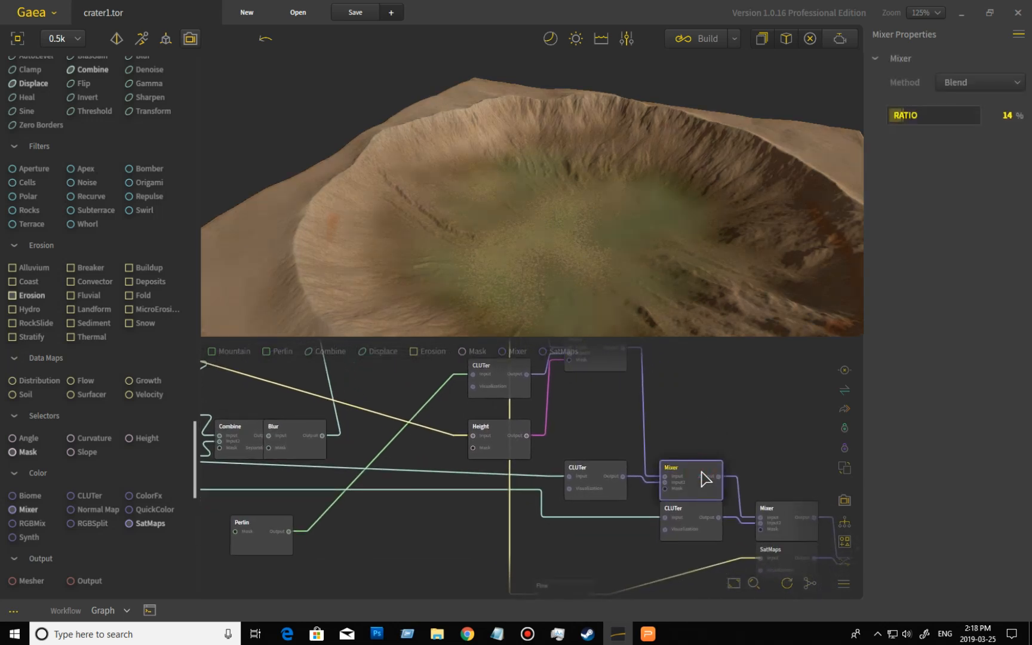
- Preview the Multiply Mixer, the Flow node and the final Mixer, orbiting the crater to inspect the result
{"action": "middle_click_drag", "start_coordinate": [758, 452], "coordinate": [661, 408]}
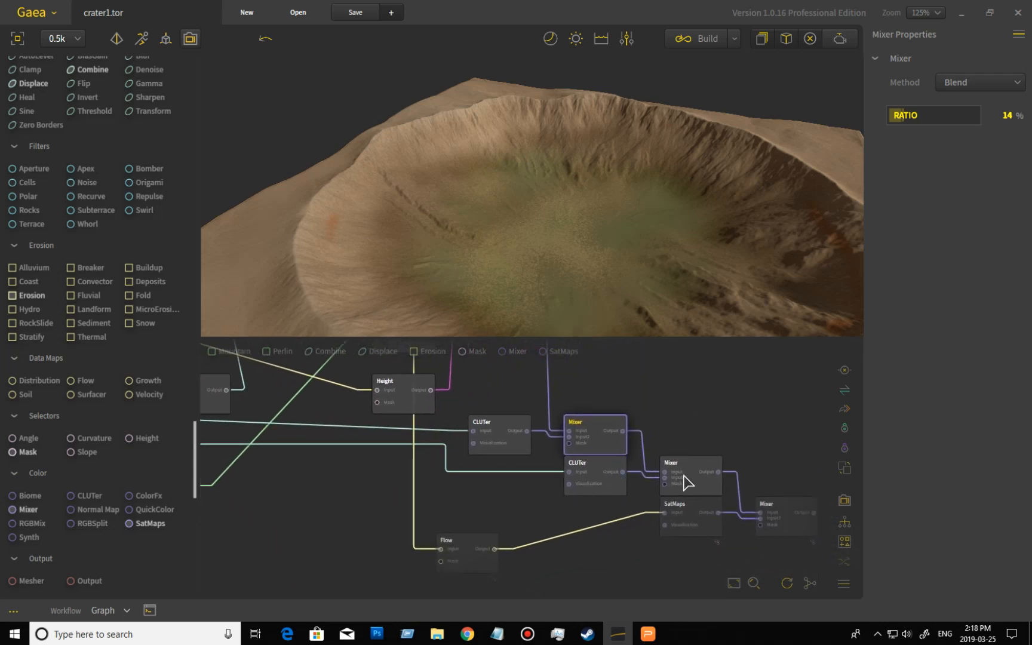
{"action": "left_click", "coordinate": [703, 467]}
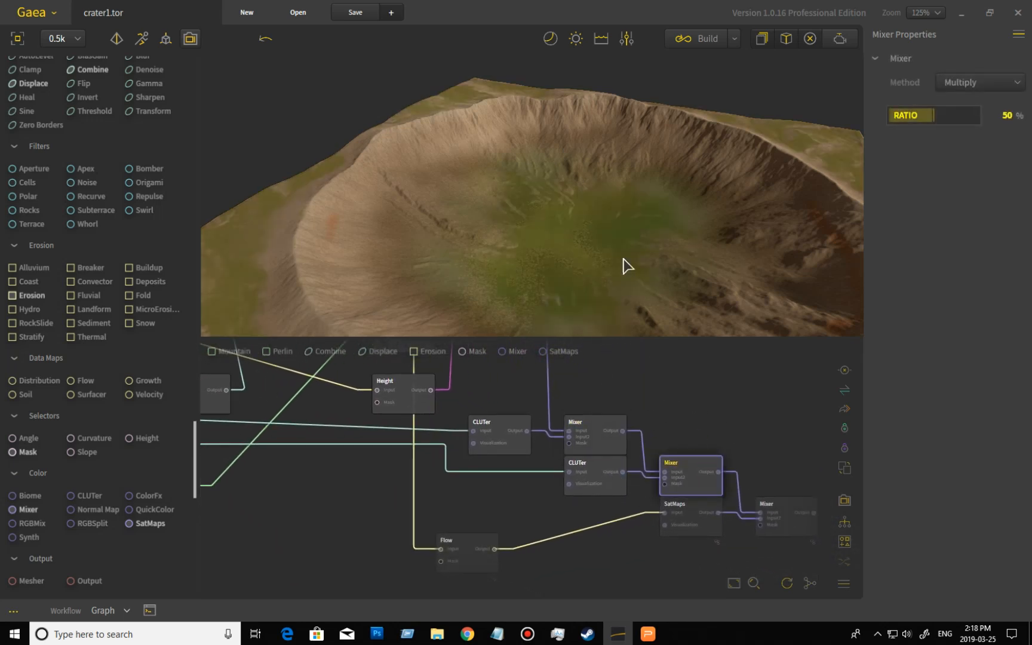
{"action": "middle_click_drag", "start_coordinate": [736, 384], "coordinate": [658, 347]}
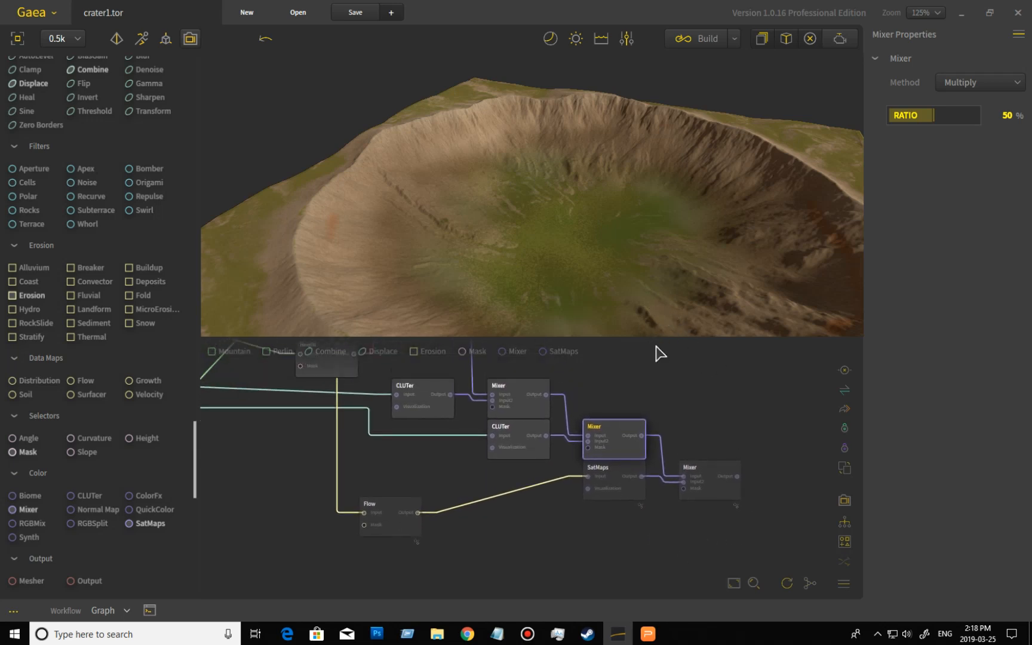
{"action": "left_click", "coordinate": [396, 533]}
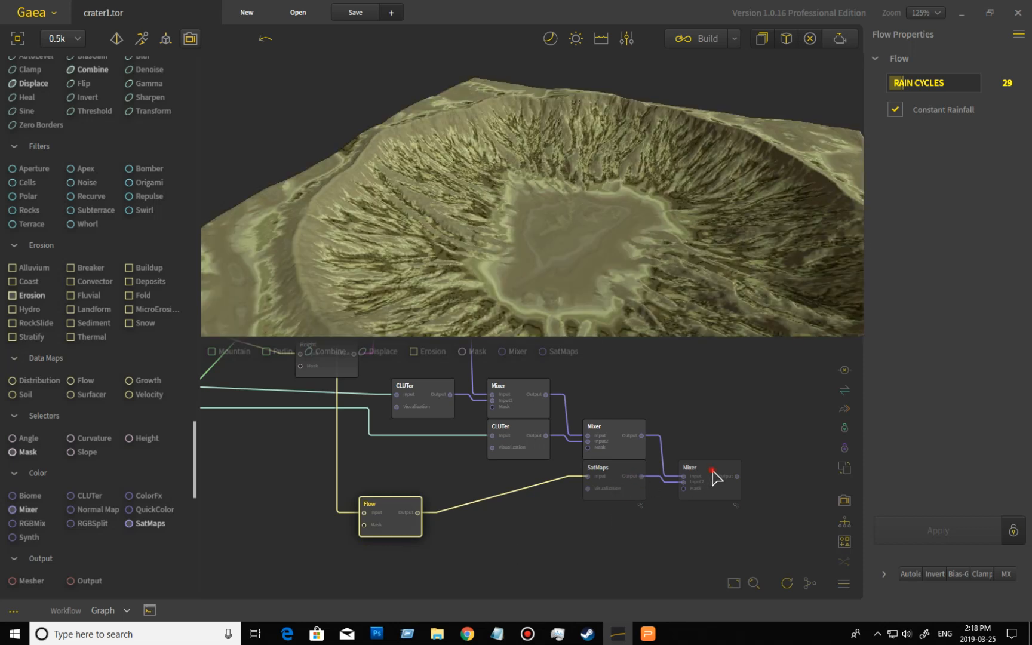
{"action": "left_click", "coordinate": [715, 478]}
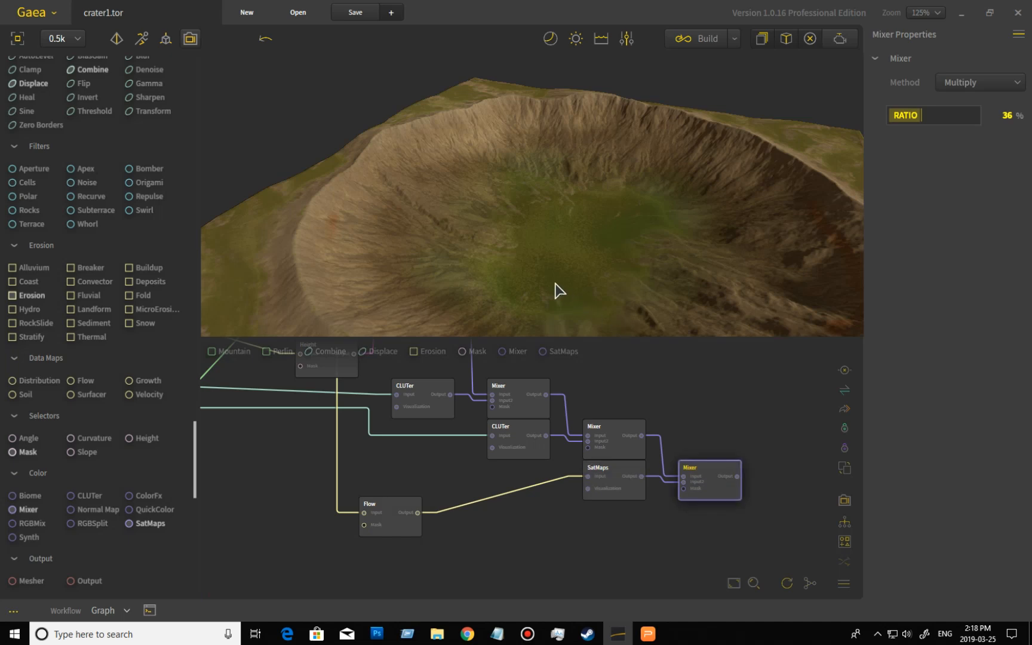
{"action": "mouse_move", "coordinate": [555, 283]}
{"action": "left_mouse_down"}
{"action": "mouse_move", "coordinate": [469, 278]}
{"action": "mouse_move", "coordinate": [566, 273]}
{"action": "mouse_move", "coordinate": [587, 304]}
{"action": "mouse_move", "coordinate": [604, 290]}
{"action": "mouse_move", "coordinate": [545, 302]}
{"action": "mouse_move", "coordinate": [564, 295]}
{"action": "mouse_move", "coordinate": [572, 270]}
{"action": "mouse_move", "coordinate": [551, 275]}
{"action": "left_mouse_up"}
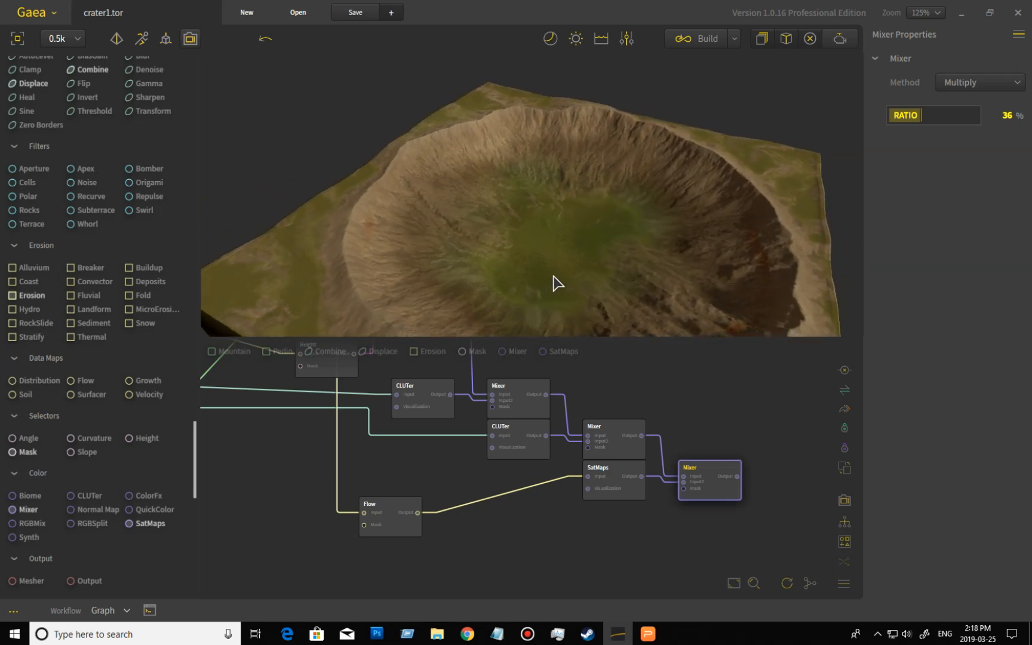
- Preview the orange CLUTer, then the Height, Voronoi and Combine nodes in the crater-shaping branch
{"action": "left_click_drag", "start_coordinate": [623, 402], "coordinate": [707, 495]}
{"action": "left_click_drag", "start_coordinate": [557, 489], "coordinate": [686, 500]}
{"action": "left_click_drag", "start_coordinate": [452, 448], "coordinate": [581, 448]}
{"action": "left_click", "coordinate": [501, 429]}
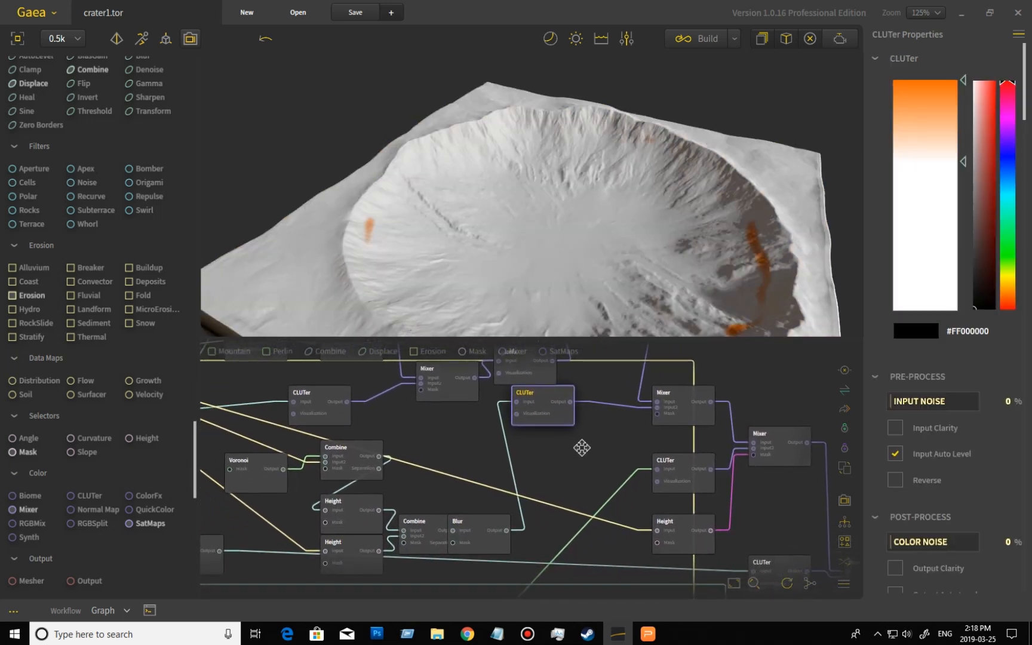
{"action": "left_click_drag", "start_coordinate": [488, 507], "coordinate": [544, 471]}
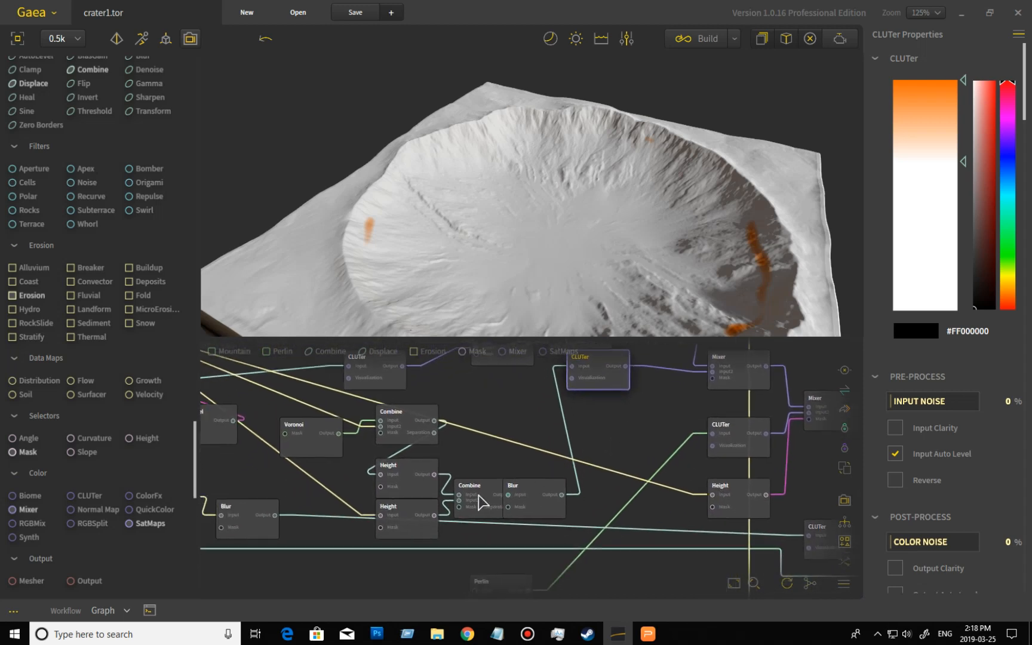
{"action": "left_click", "coordinate": [417, 488]}
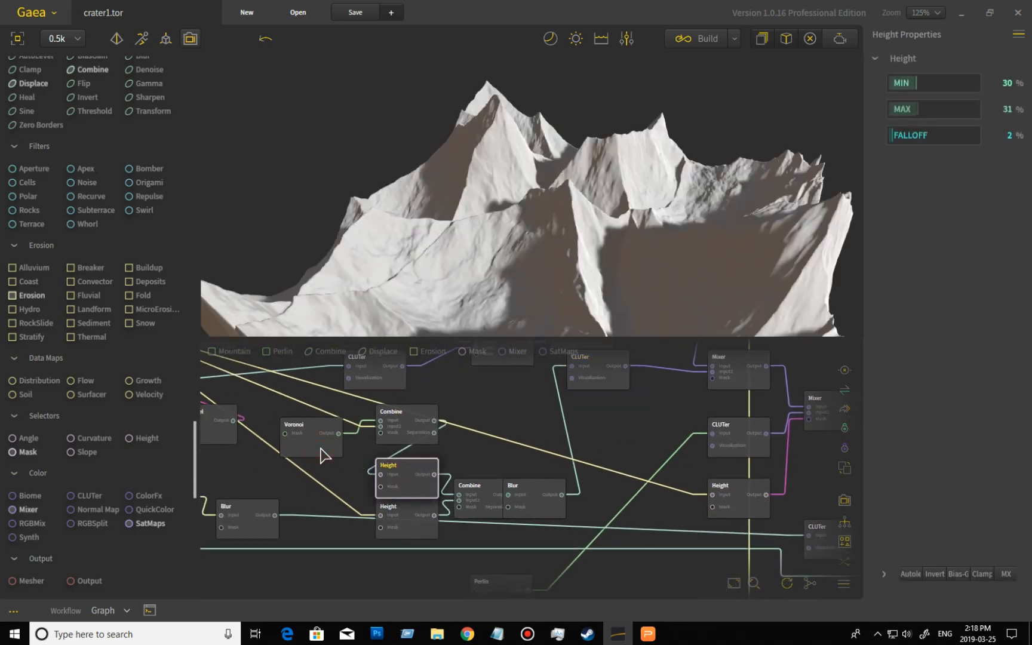
{"action": "left_click", "coordinate": [321, 453]}
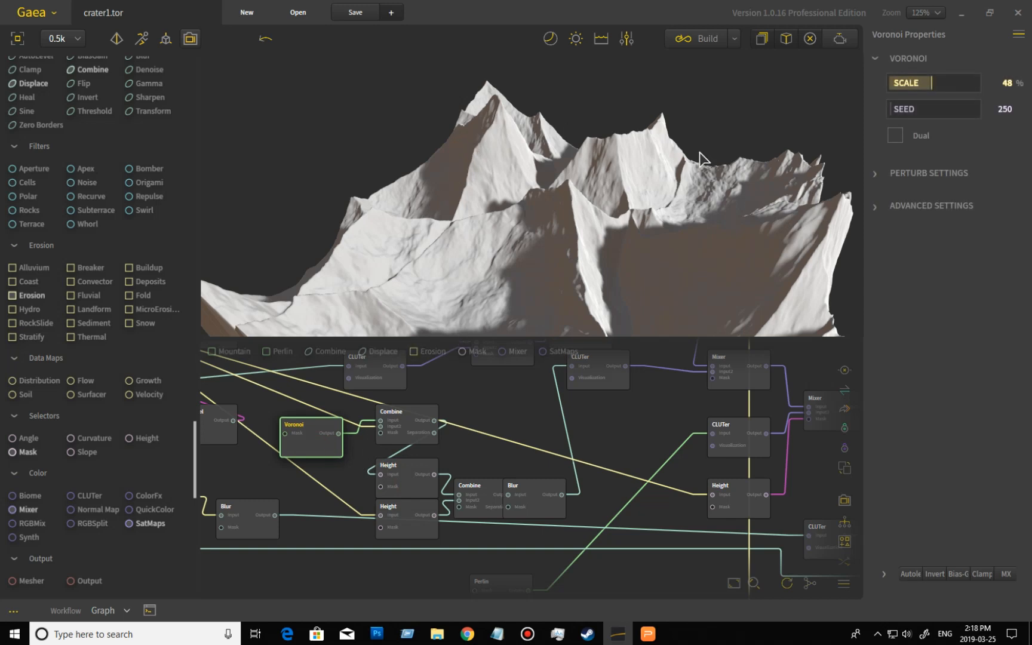
{"action": "left_click", "coordinate": [418, 424]}
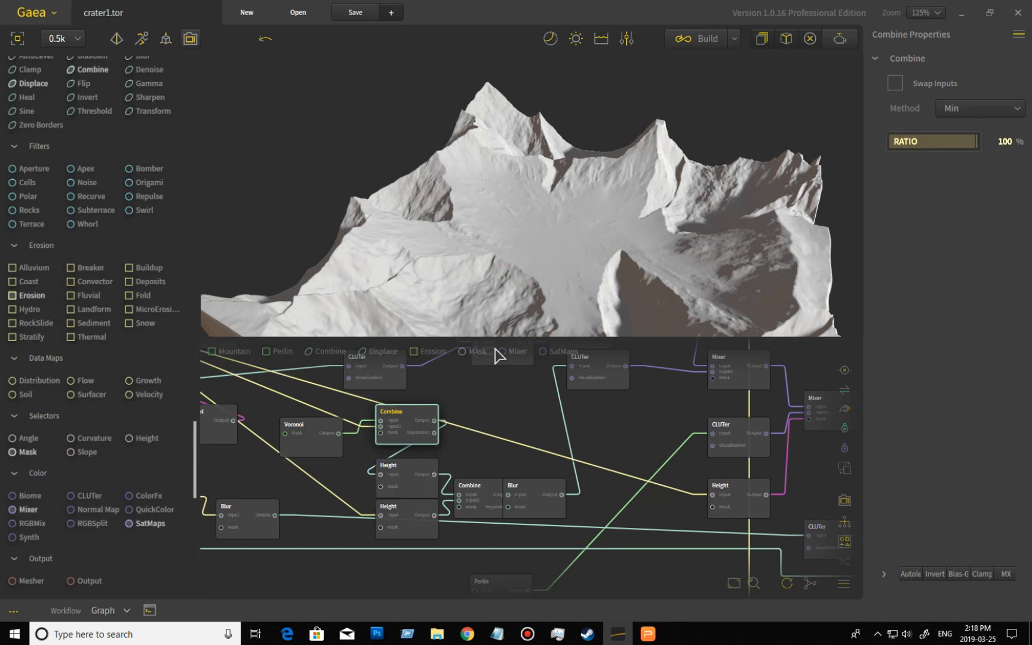
- Preview the RockSlide node at the start of the graph and return to the Min Combine node
{"action": "middle_click_drag", "start_coordinate": [499, 425], "coordinate": [608, 467]}
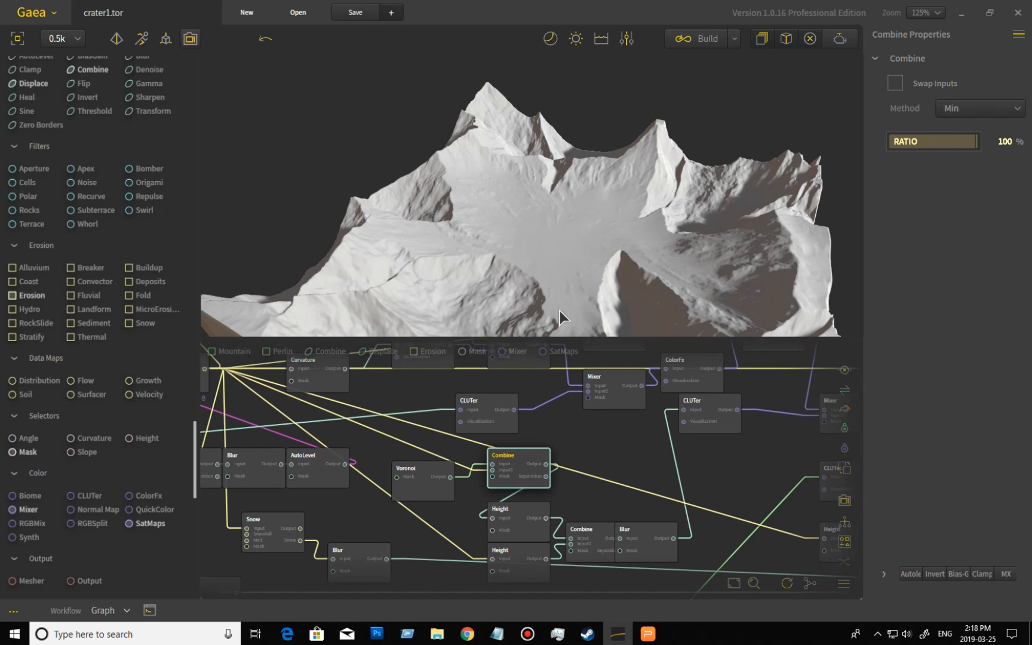
{"action": "left_click_drag", "start_coordinate": [629, 477], "coordinate": [700, 499]}
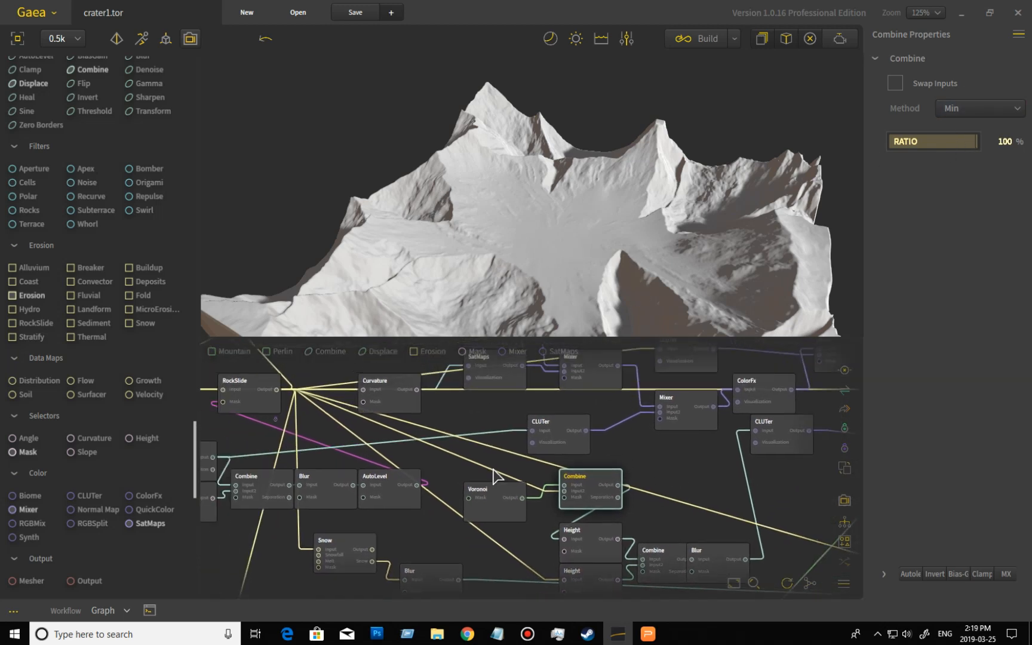
{"action": "left_click", "coordinate": [261, 396]}
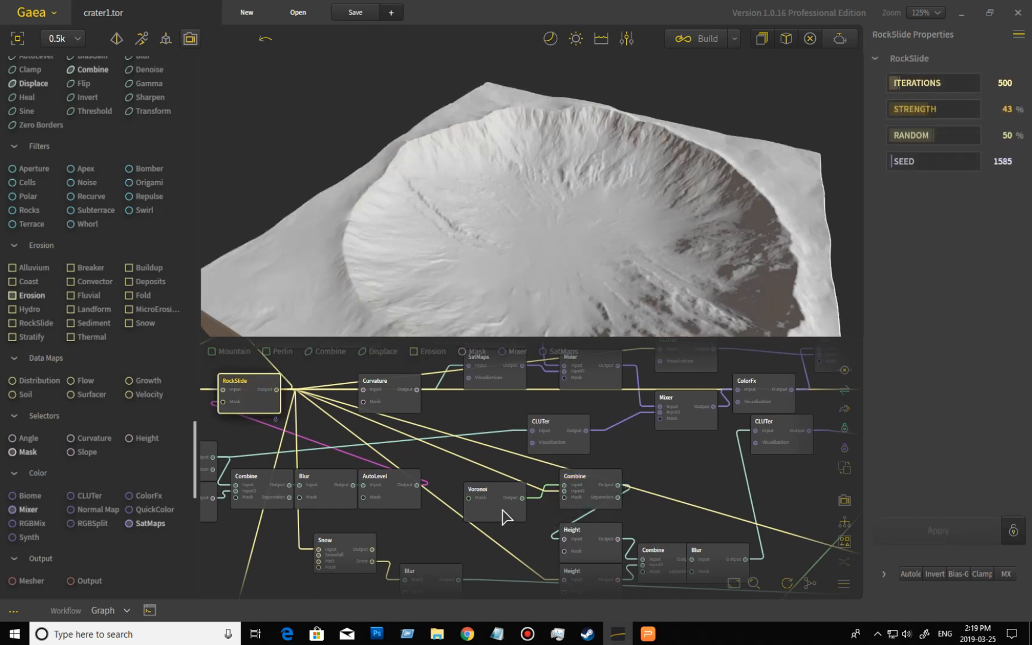
{"action": "left_click", "coordinate": [591, 487]}
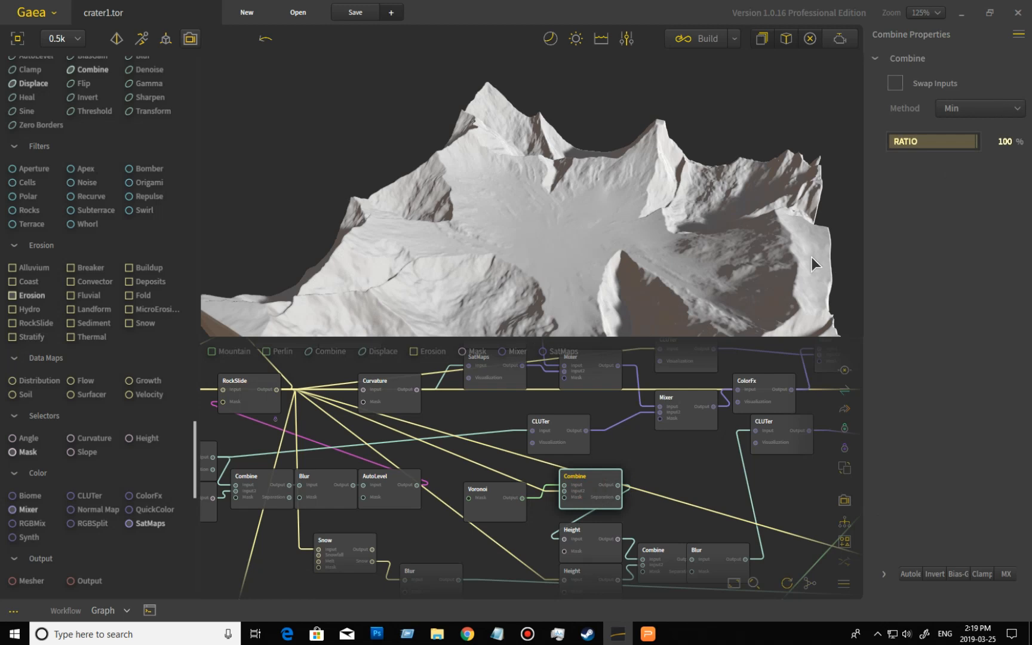
{"action": "left_click_drag", "start_coordinate": [692, 444], "coordinate": [640, 396]}
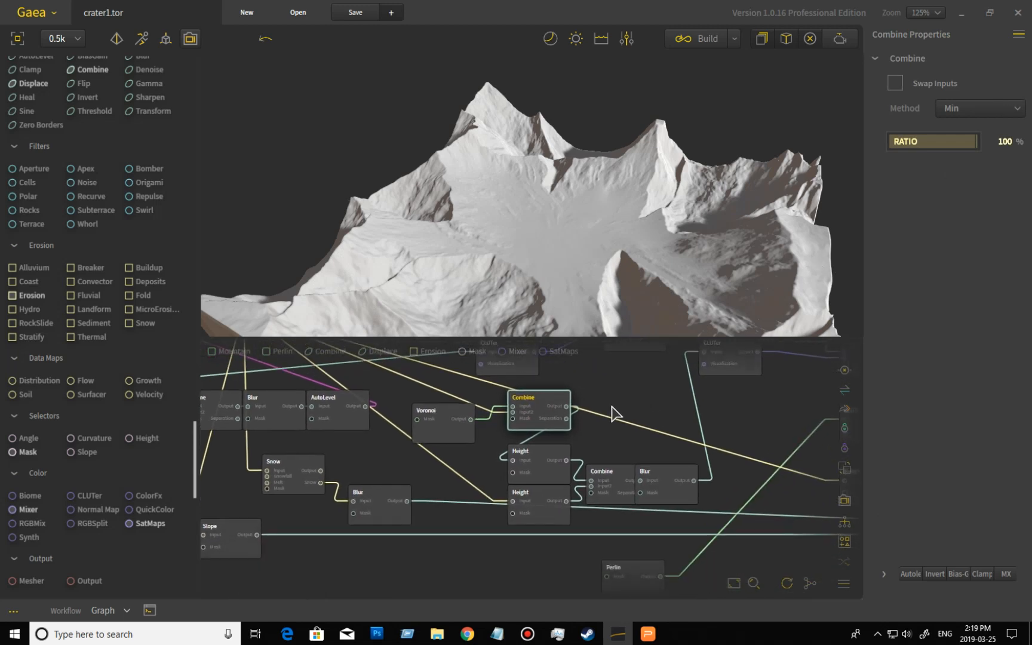
- Compare the previews of the two Height selectors and the Multiply Combine node that merges them
{"action": "left_click", "coordinate": [544, 466]}
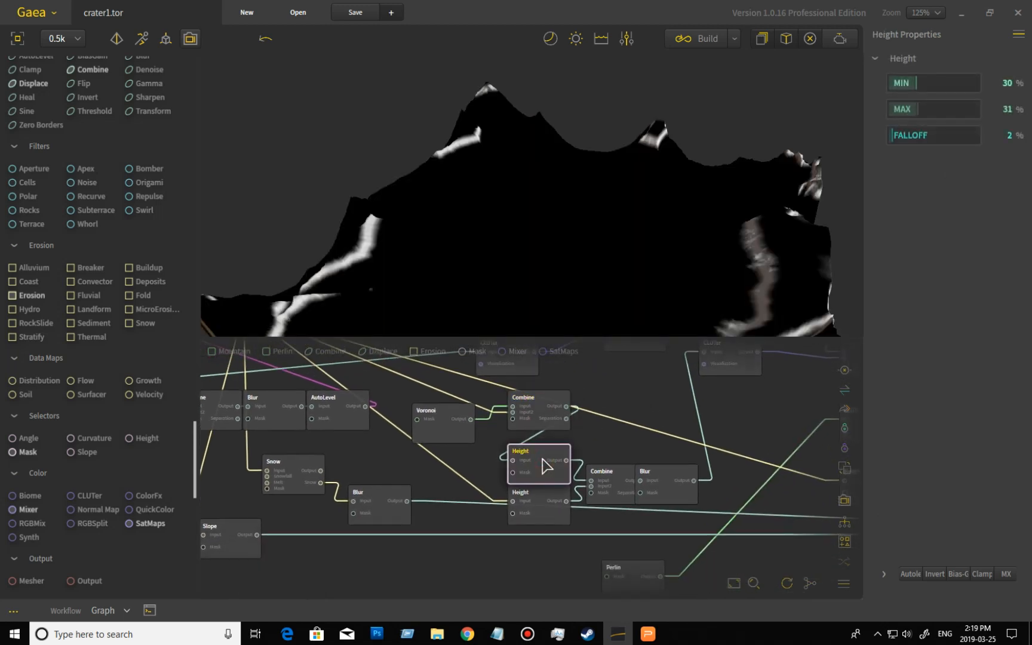
{"action": "left_click", "coordinate": [545, 517]}
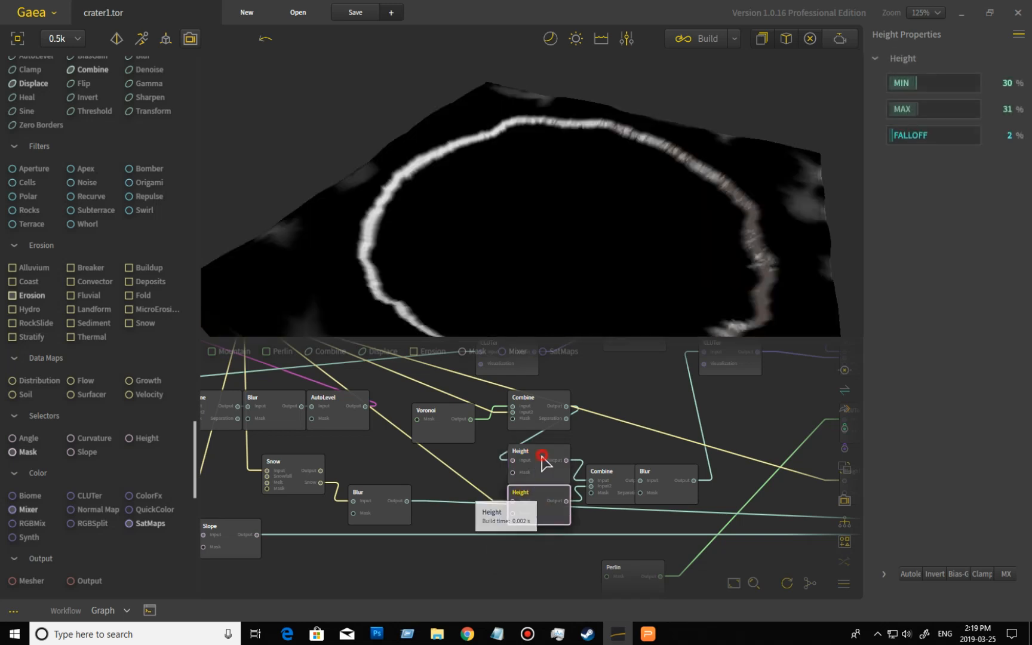
{"action": "left_click", "coordinate": [546, 460]}
{"action": "left_click", "coordinate": [544, 517]}
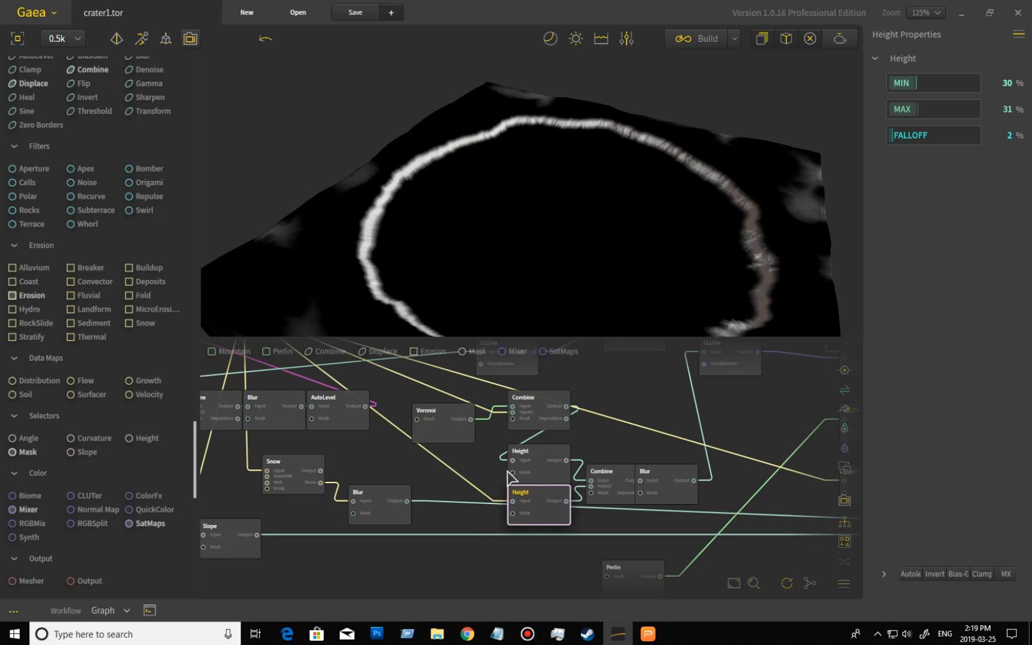
{"action": "left_click", "coordinate": [541, 470]}
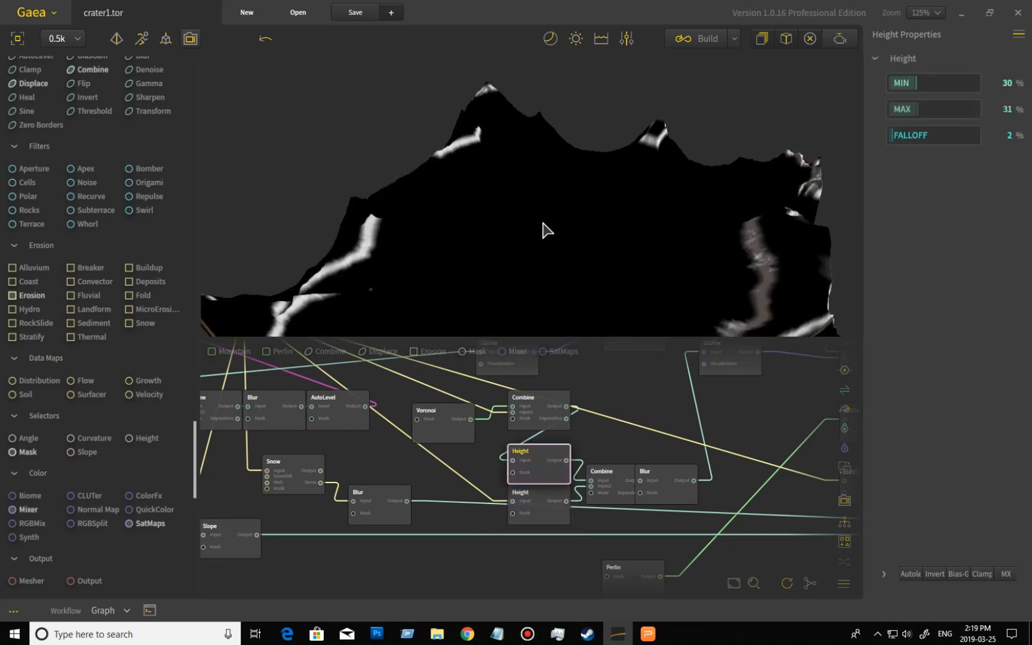
{"action": "left_click", "coordinate": [603, 485]}
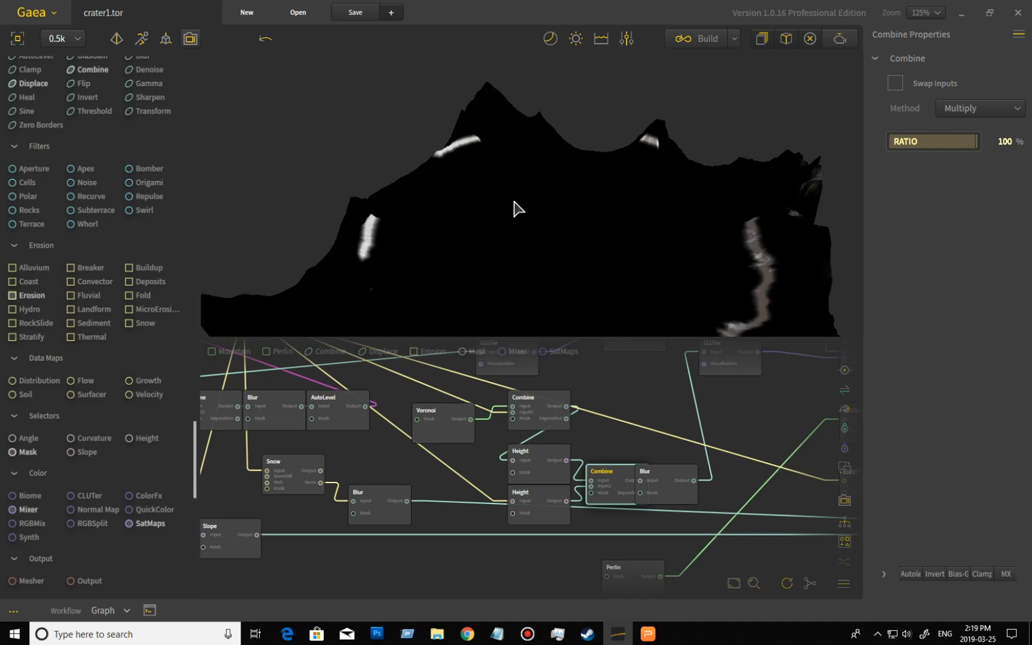
- Preview the lower Height selector, the Combine and Blur nodes after it, and the orange CLUTer node
{"action": "left_click", "coordinate": [545, 464]}
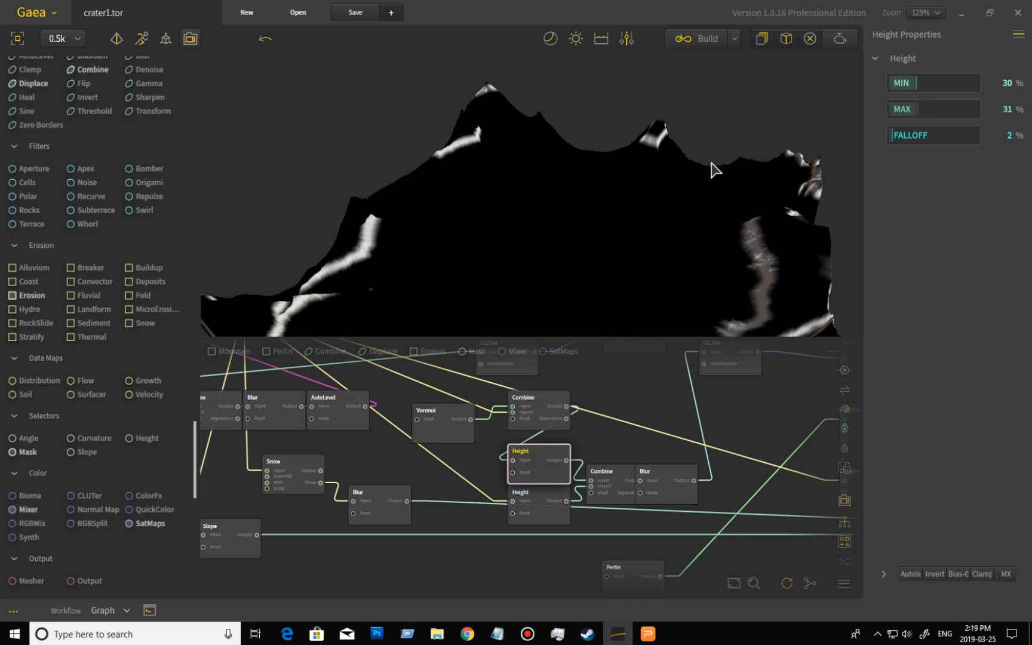
{"action": "left_click", "coordinate": [616, 476]}
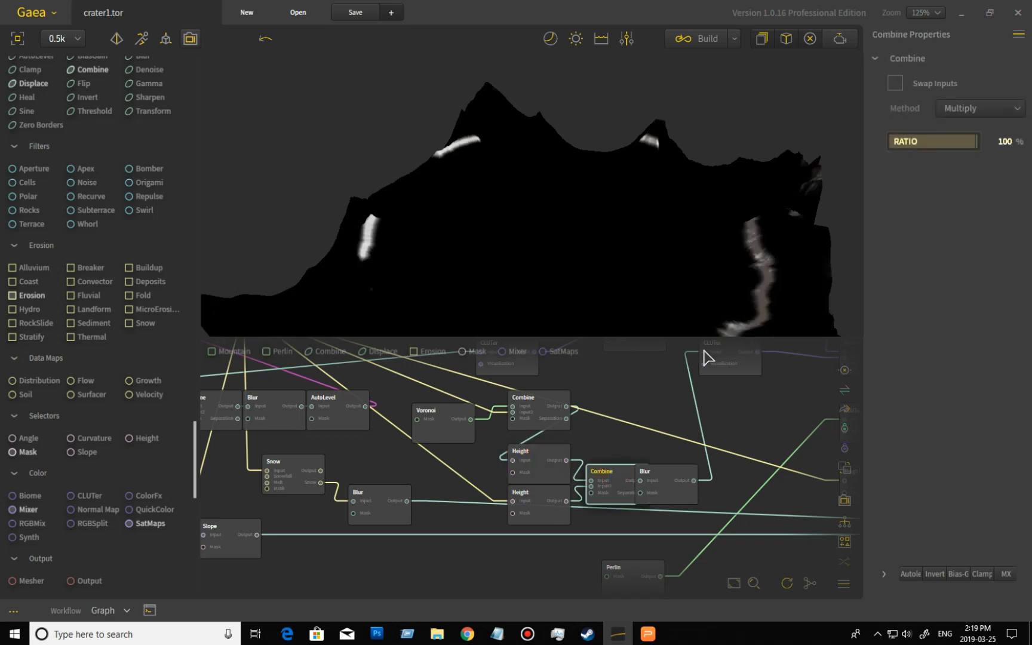
{"action": "left_click", "coordinate": [676, 481]}
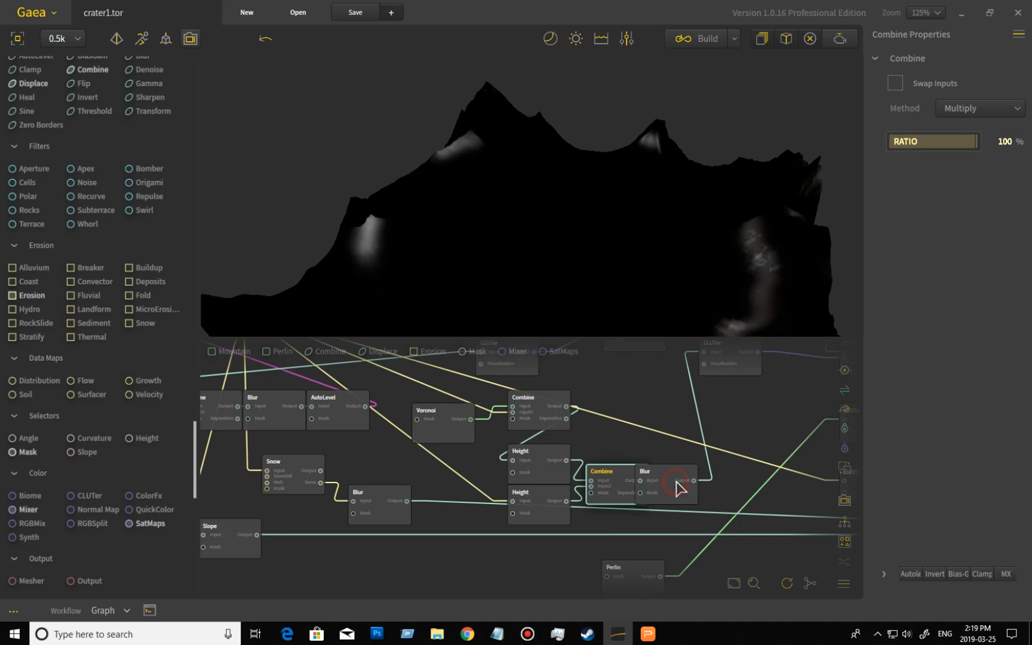
{"action": "middle_click_drag", "start_coordinate": [755, 428], "coordinate": [635, 479]}
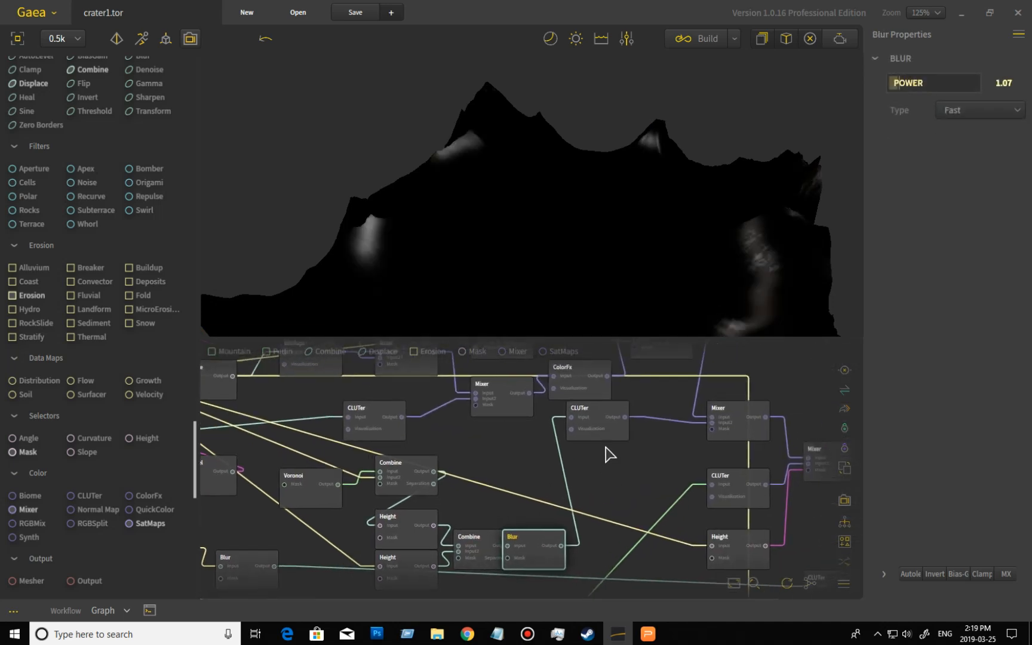
{"action": "left_click", "coordinate": [610, 431]}
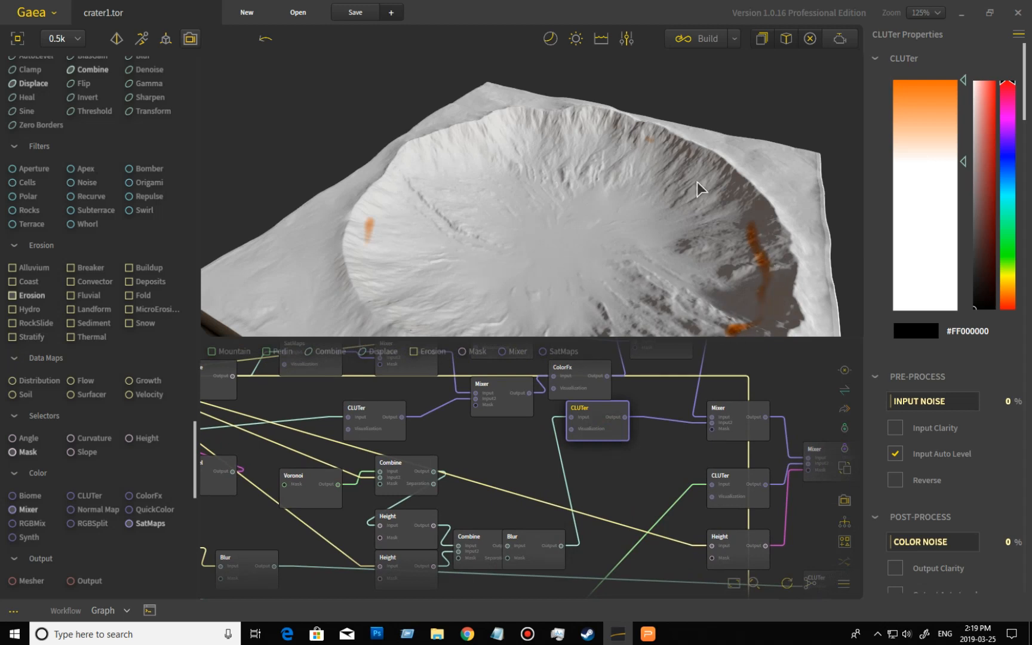
{"action": "middle_click_drag", "start_coordinate": [806, 396], "coordinate": [692, 409]}
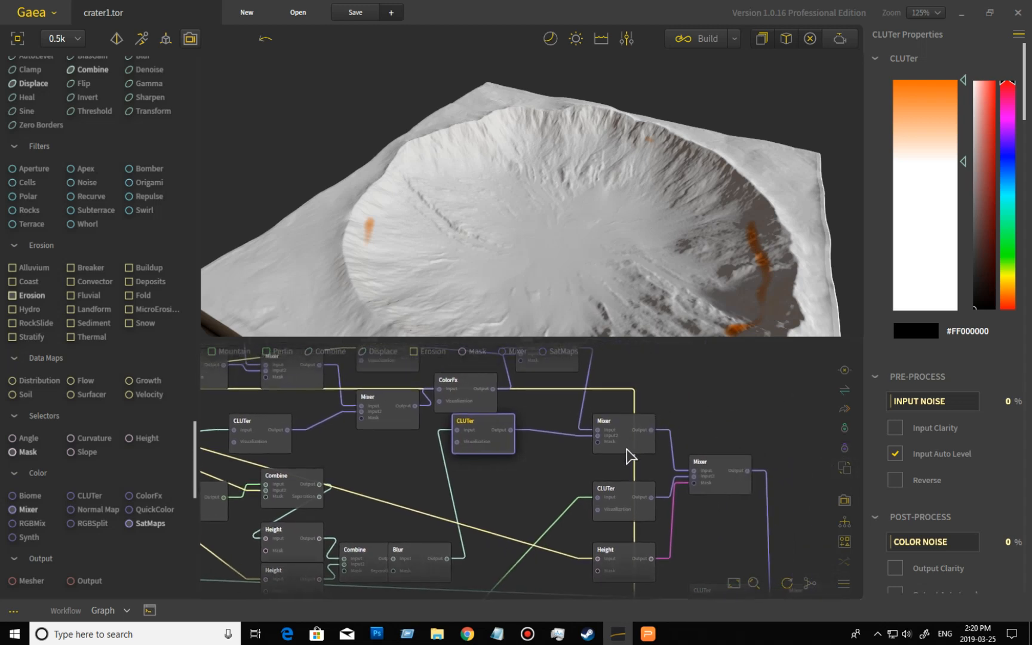
- Preview the chain of Mixer nodes through to the final Mixer that colors the crater
{"action": "left_click", "coordinate": [626, 453]}
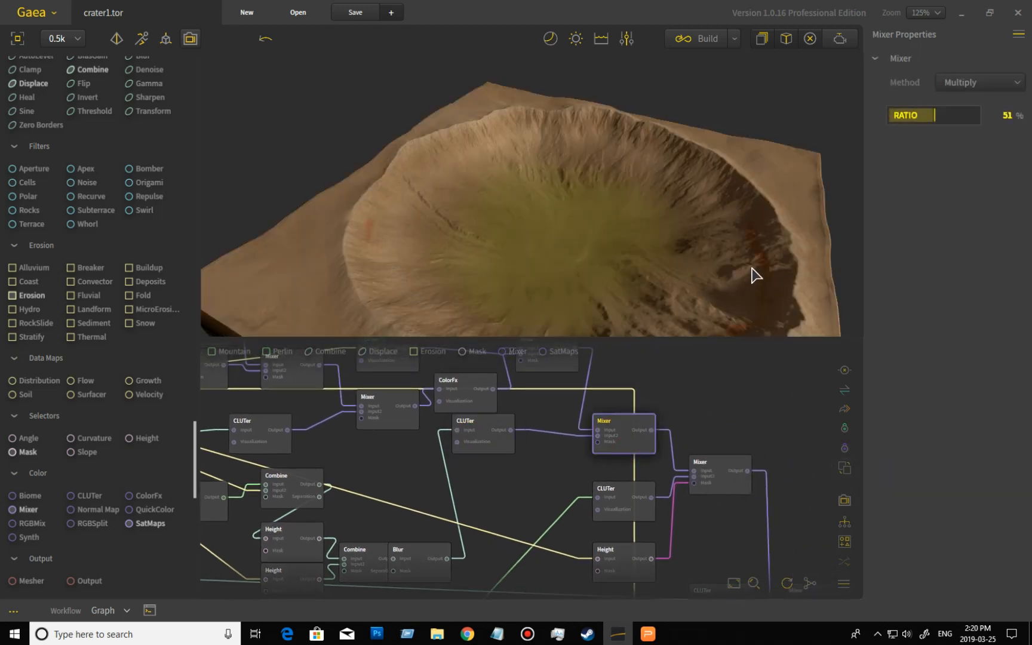
{"action": "middle_click_drag", "start_coordinate": [774, 444], "coordinate": [714, 422]}
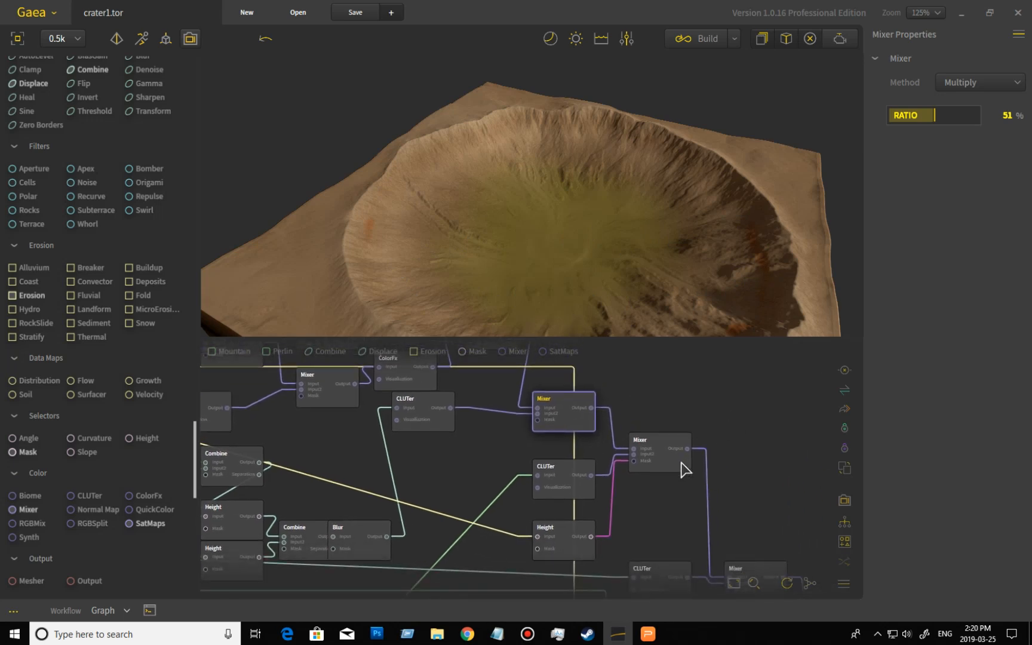
{"action": "left_click", "coordinate": [678, 473]}
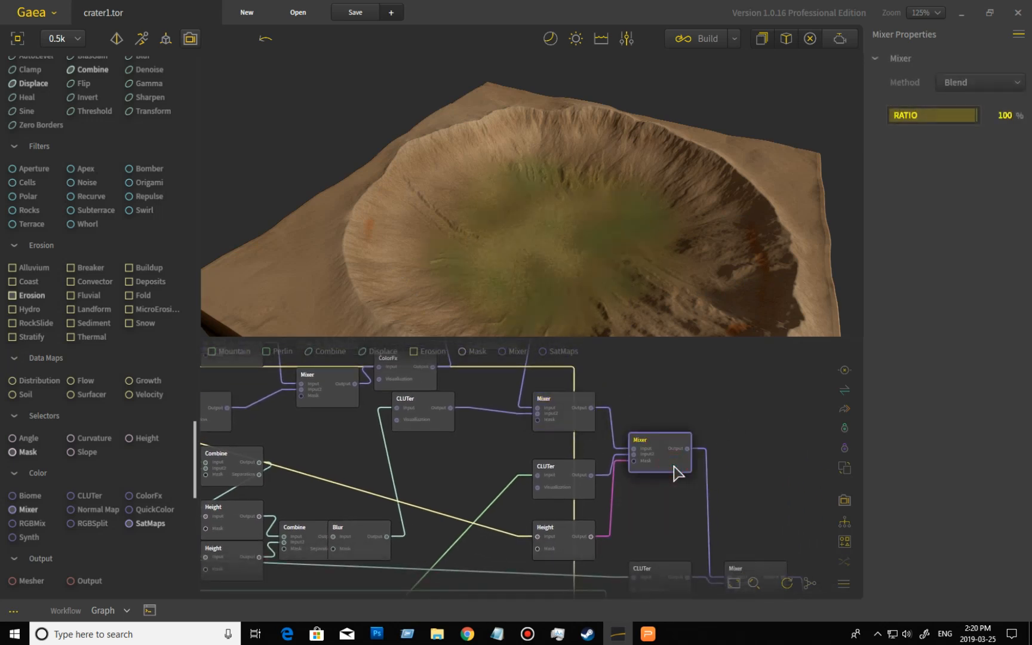
{"action": "middle_click_drag", "start_coordinate": [759, 498], "coordinate": [683, 411]}
{"action": "left_click", "coordinate": [686, 483]}
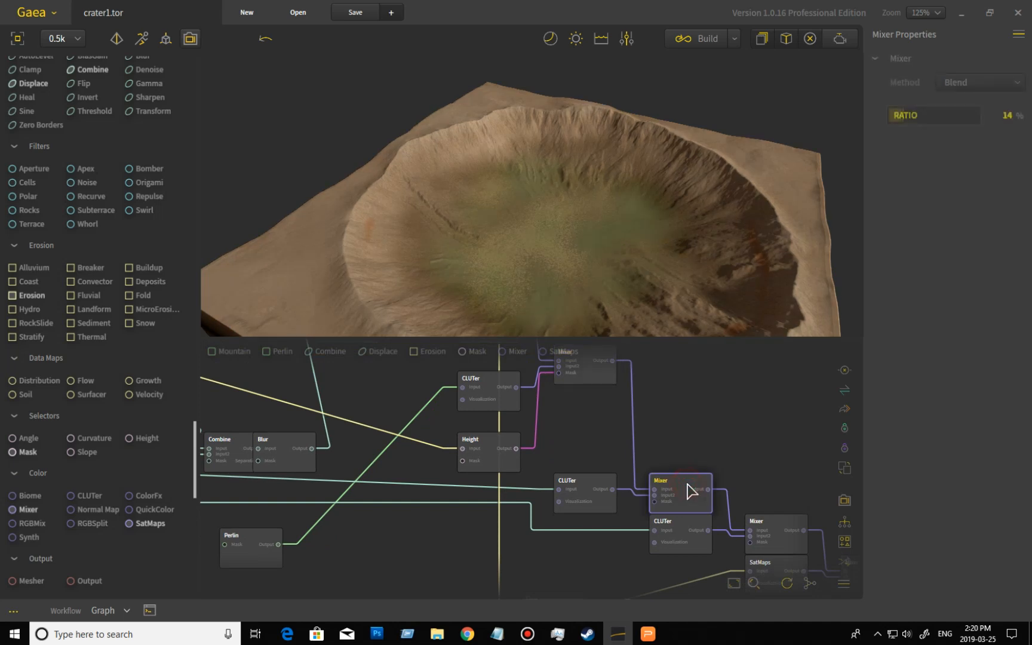
{"action": "left_click", "coordinate": [780, 527]}
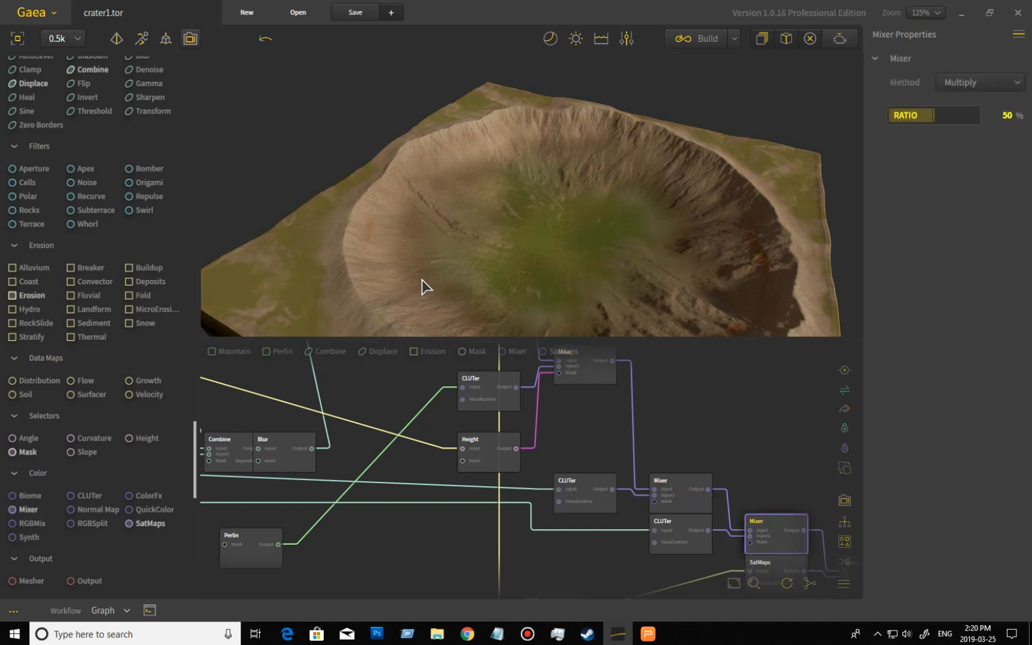
{"action": "middle_click_drag", "start_coordinate": [729, 423], "coordinate": [608, 342]}
{"action": "left_click", "coordinate": [719, 479]}
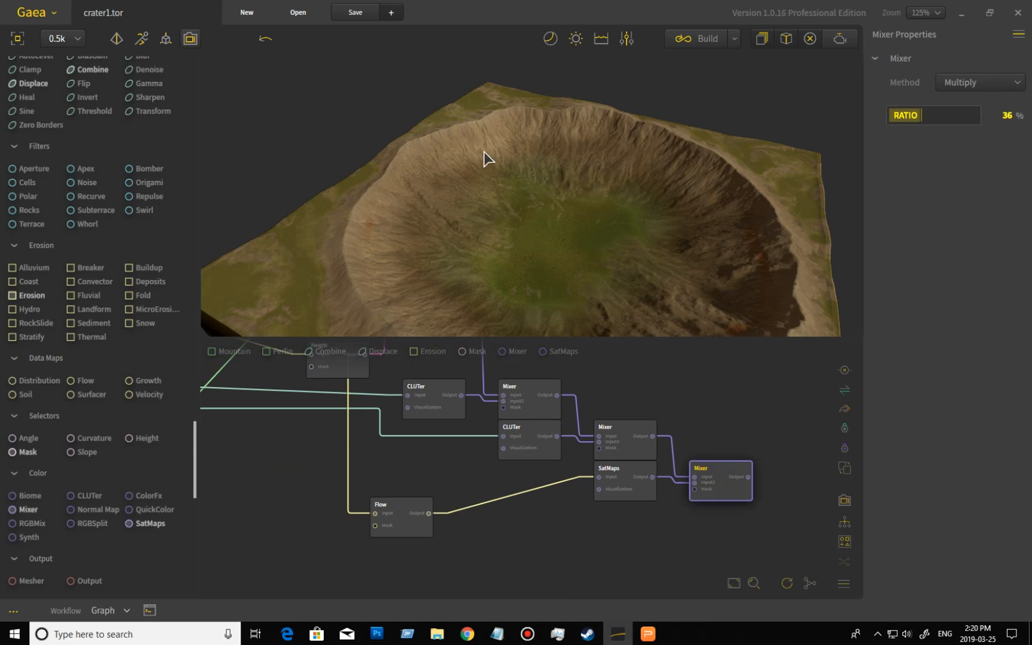
- Orbit the finished crater and zoom the graph out to survey the whole node network
{"action": "left_click_drag", "start_coordinate": [533, 240], "coordinate": [629, 244]}
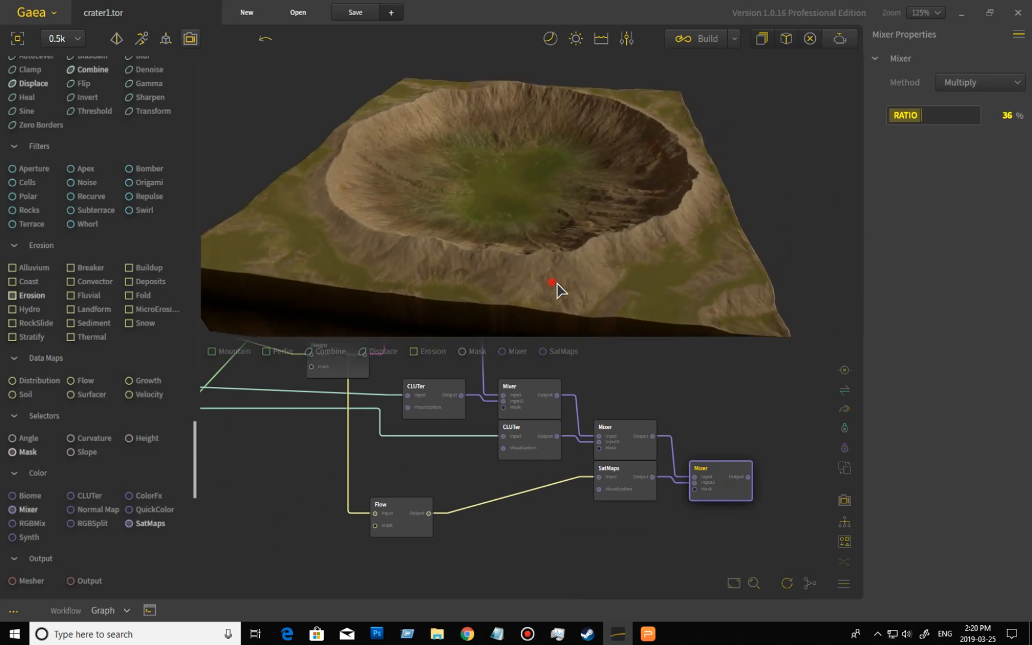
{"action": "left_click_drag", "start_coordinate": [553, 291], "coordinate": [562, 288]}
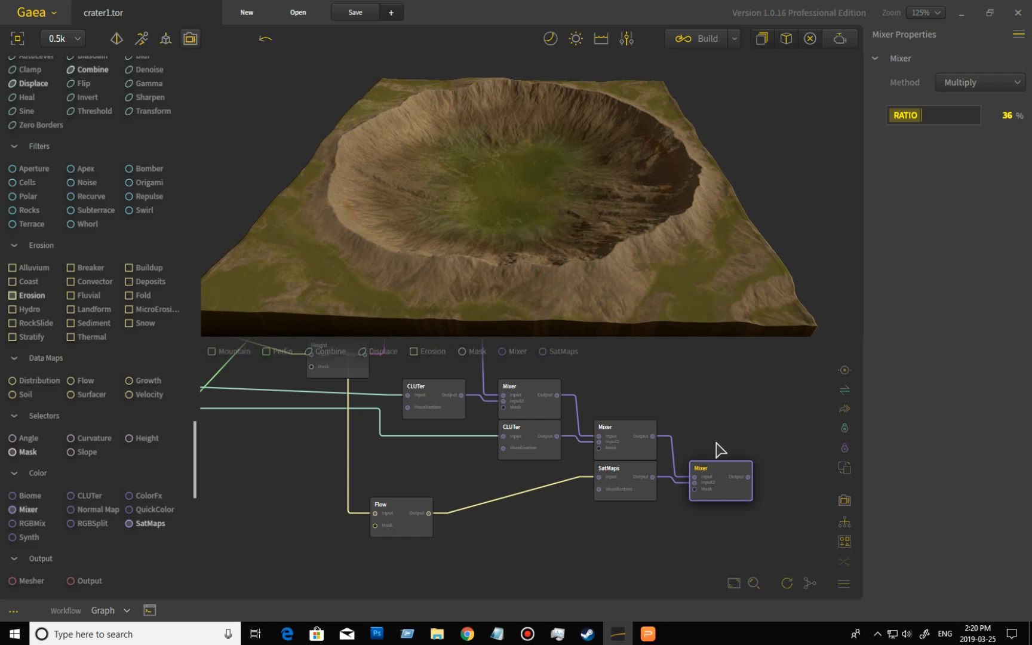
{"action": "left_click_drag", "start_coordinate": [613, 385], "coordinate": [724, 435]}
{"action": "scroll", "coordinate": [579, 422], "scroll_direction": "down", "scroll_amount": 2}
{"action": "scroll", "coordinate": [582, 430], "scroll_direction": "down", "scroll_amount": 2}
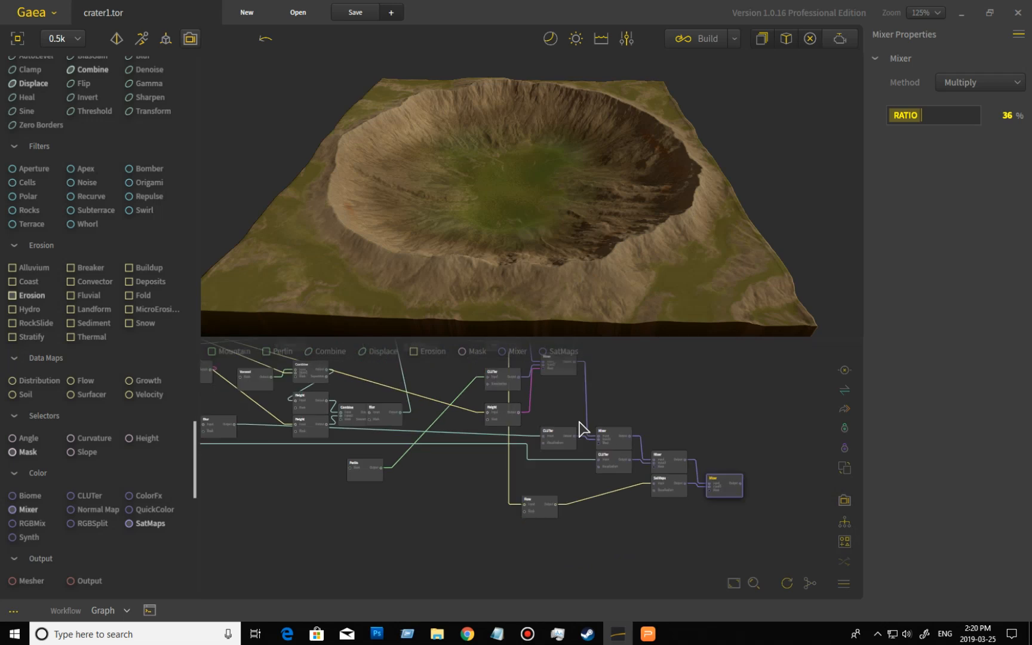
{"action": "scroll", "coordinate": [491, 443], "scroll_direction": "down", "scroll_amount": 2}
{"action": "left_click_drag", "start_coordinate": [491, 442], "coordinate": [615, 507]}
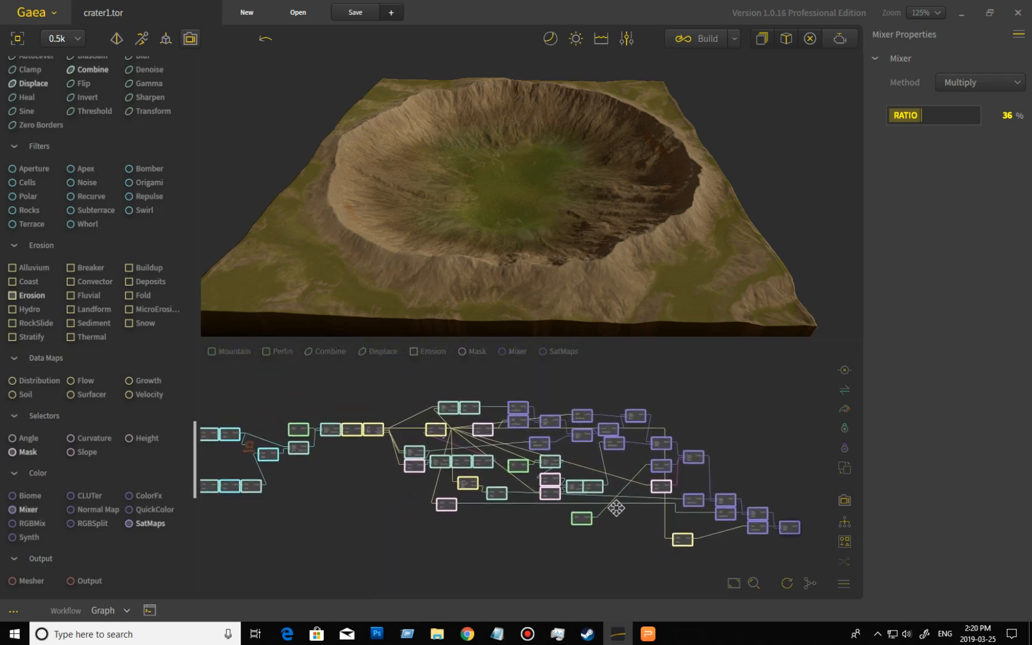
{"action": "left_click_drag", "start_coordinate": [401, 523], "coordinate": [463, 514]}
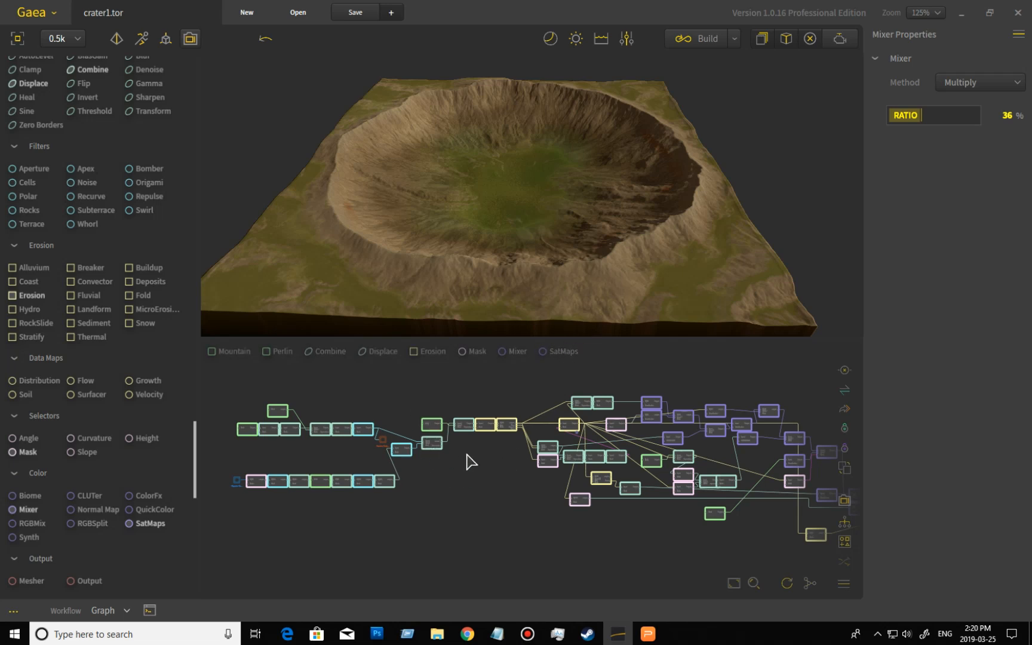
{"action": "left_click_drag", "start_coordinate": [672, 269], "coordinate": [661, 302]}
{"action": "scroll", "coordinate": [647, 270], "scroll_direction": "up", "scroll_amount": 3}
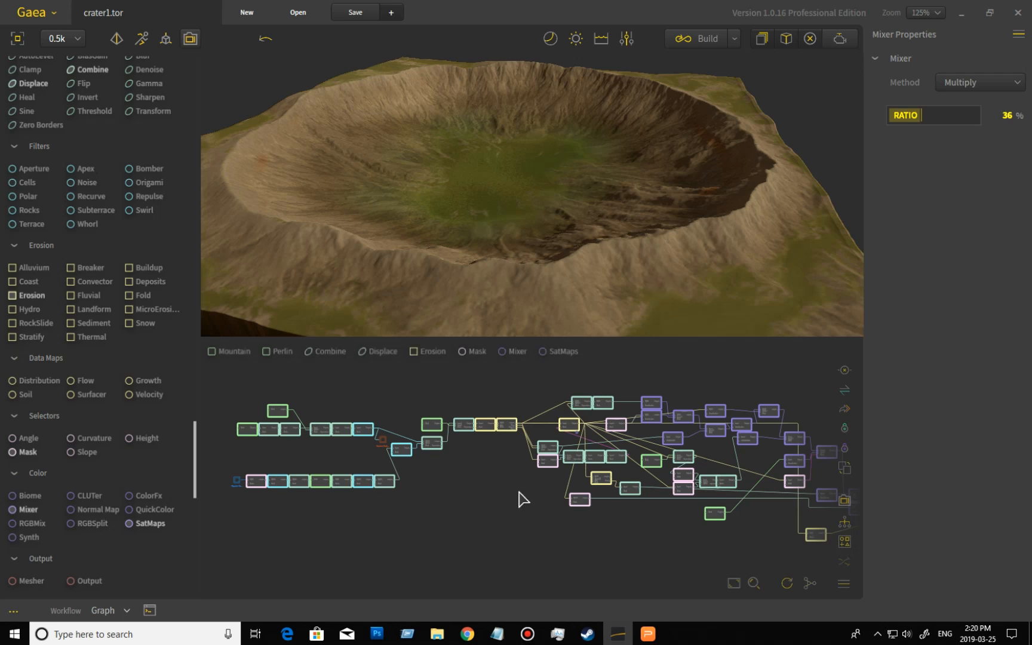
{"action": "scroll", "coordinate": [472, 504], "scroll_direction": "up", "scroll_amount": 5}
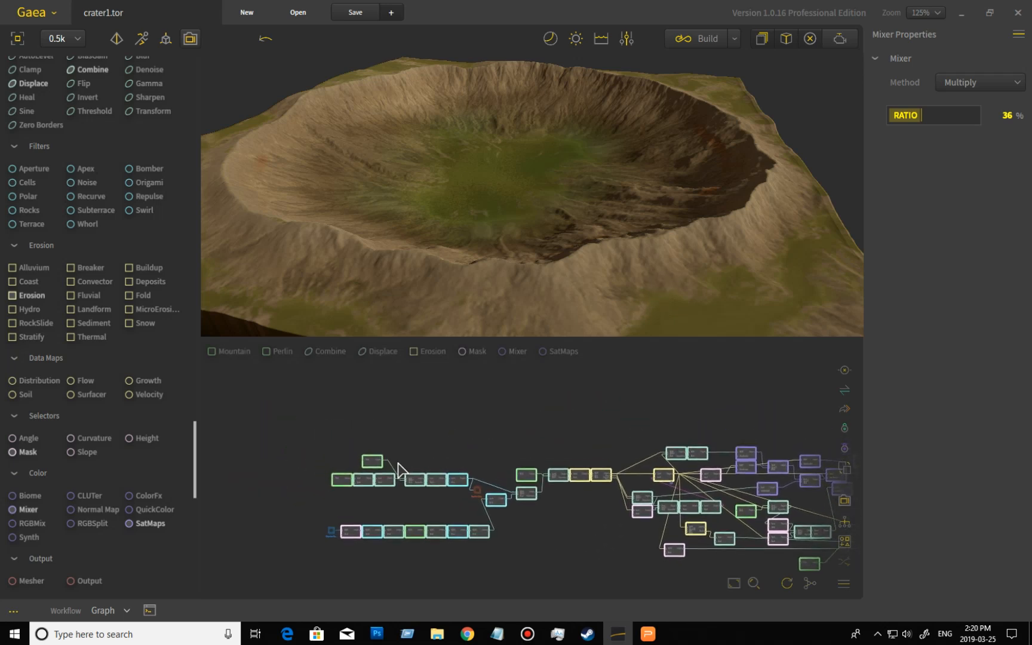
{"action": "left_click_drag", "start_coordinate": [484, 419], "coordinate": [464, 441]}
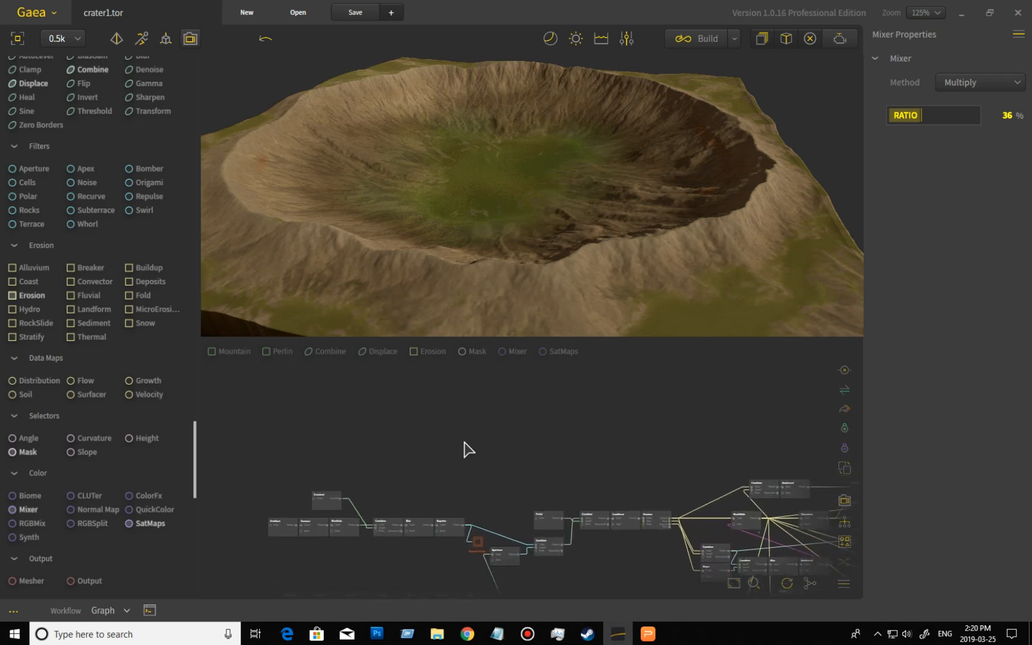
- Add two Gradient nodes, an Invert and a Combine node, wiring one Gradient through Invert into Combine with the other
{"action": "scroll", "coordinate": [98, 239], "scroll_direction": "up", "scroll_amount": 3}
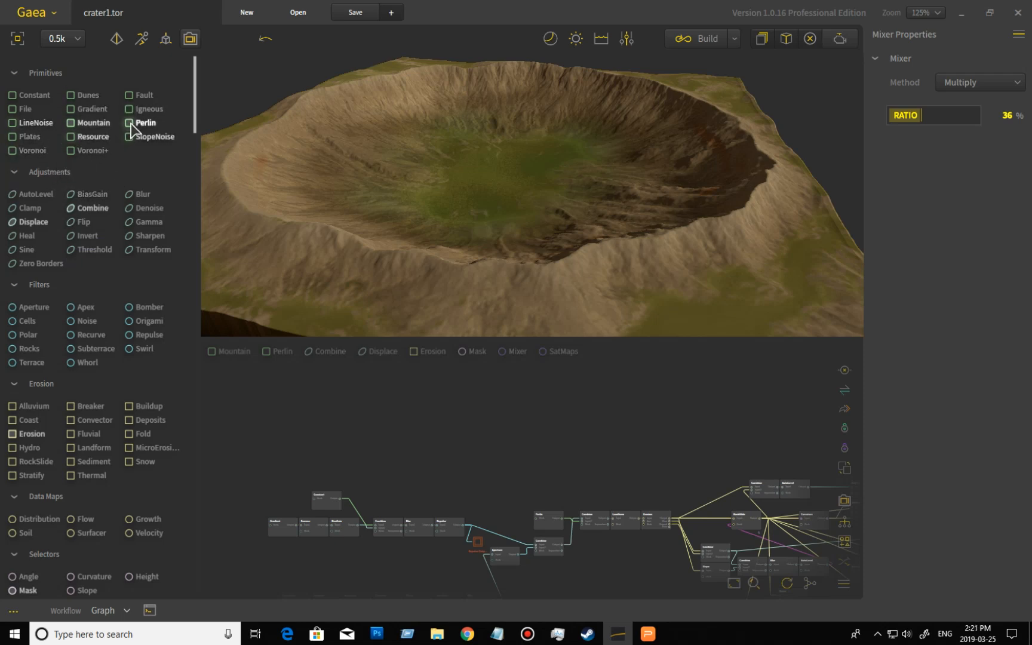
{"action": "left_click_drag", "start_coordinate": [78, 107], "coordinate": [303, 399]}
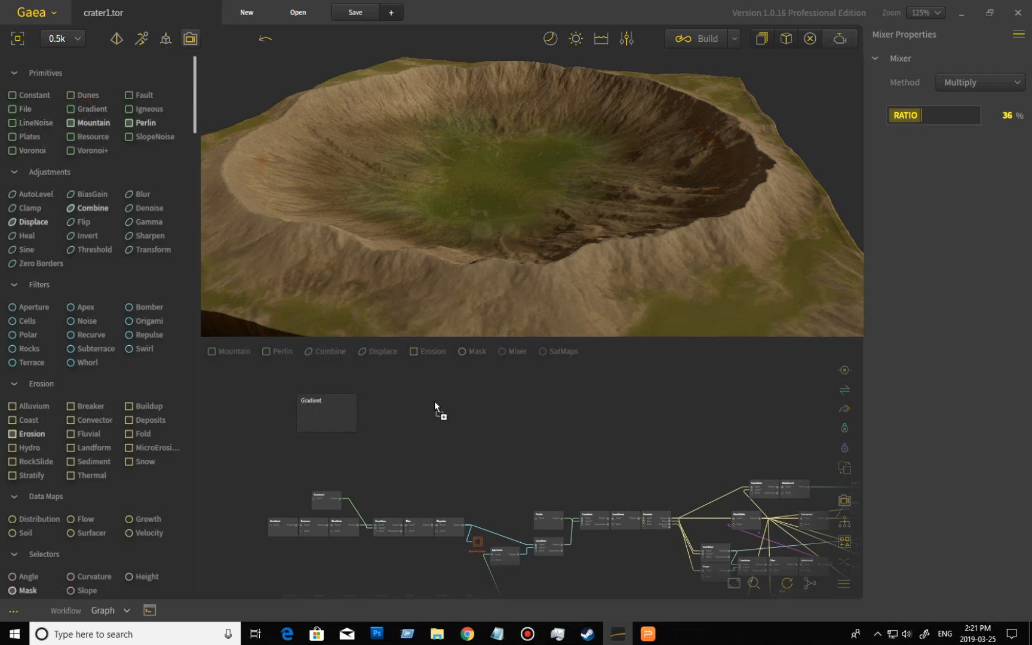
{"action": "left_click_drag", "start_coordinate": [88, 109], "coordinate": [376, 458]}
{"action": "scroll", "coordinate": [376, 465], "scroll_direction": "up", "scroll_amount": 3}
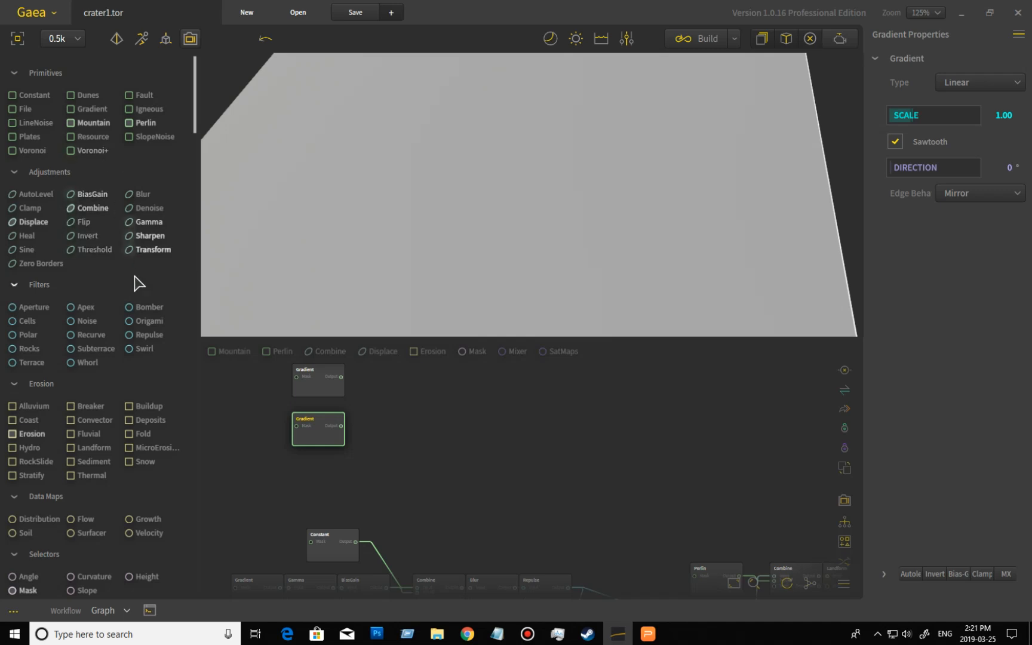
{"action": "left_click_drag", "start_coordinate": [85, 236], "coordinate": [371, 440]}
{"action": "left_click_drag", "start_coordinate": [504, 459], "coordinate": [380, 414]}
{"action": "left_click_drag", "start_coordinate": [325, 392], "coordinate": [394, 387]}
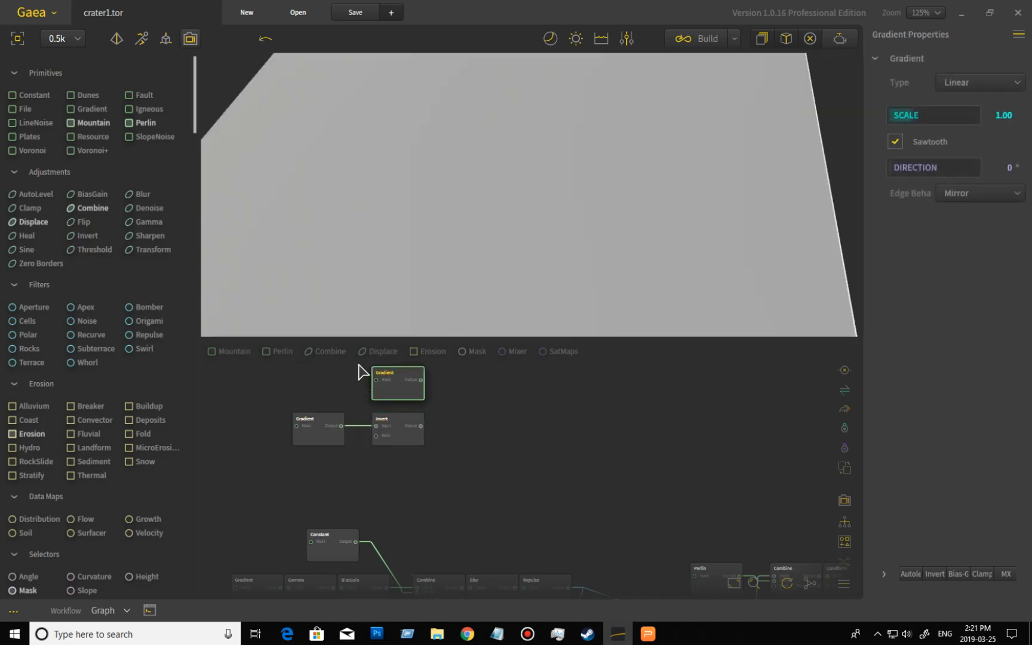
{"action": "left_click_drag", "start_coordinate": [467, 474], "coordinate": [354, 354]}
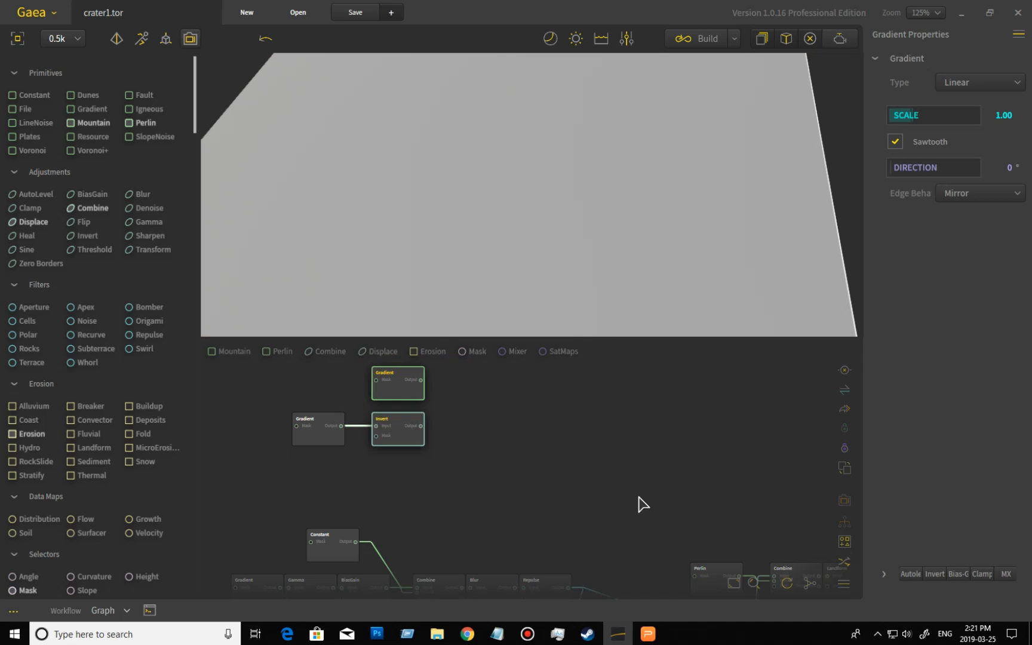
{"action": "left_click", "coordinate": [844, 562]}
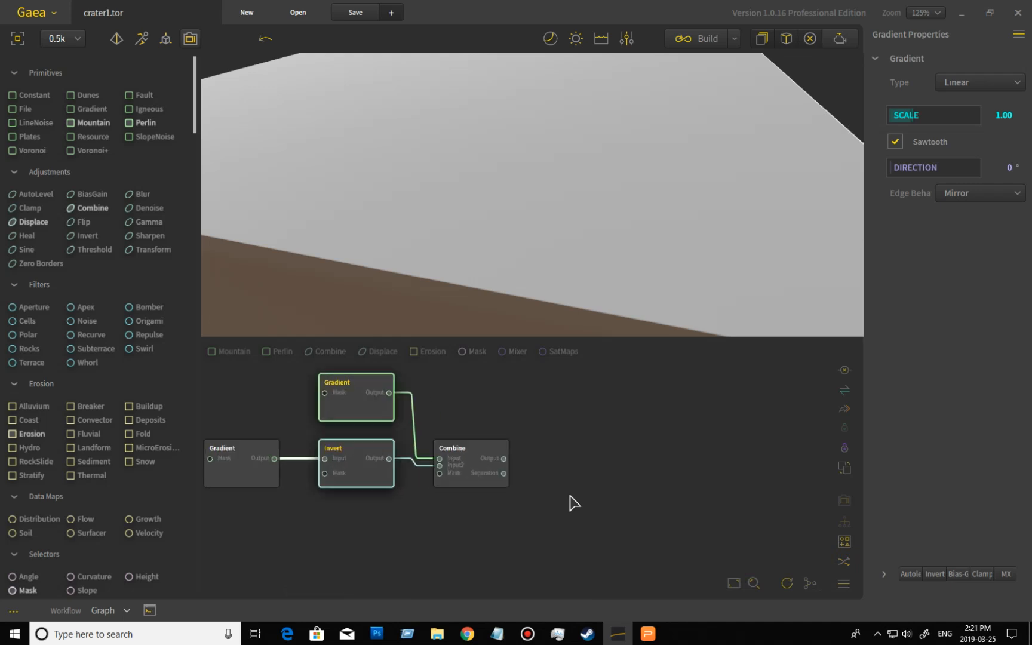
- Set the Type of the Gradient nodes to Radial
{"action": "left_click", "coordinate": [403, 418]}
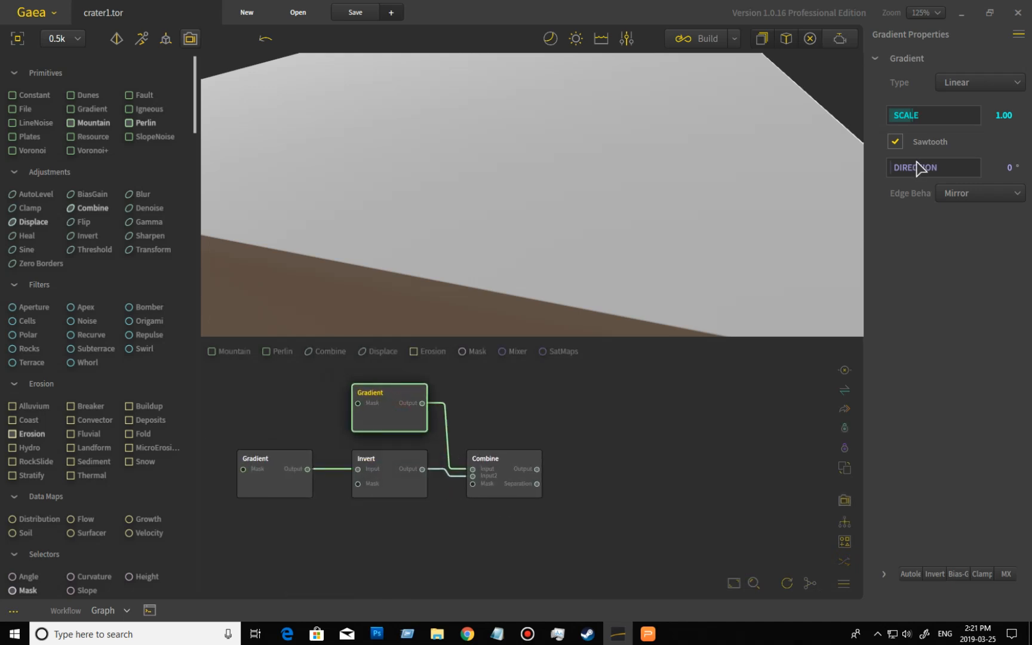
{"action": "left_click", "coordinate": [968, 95]}
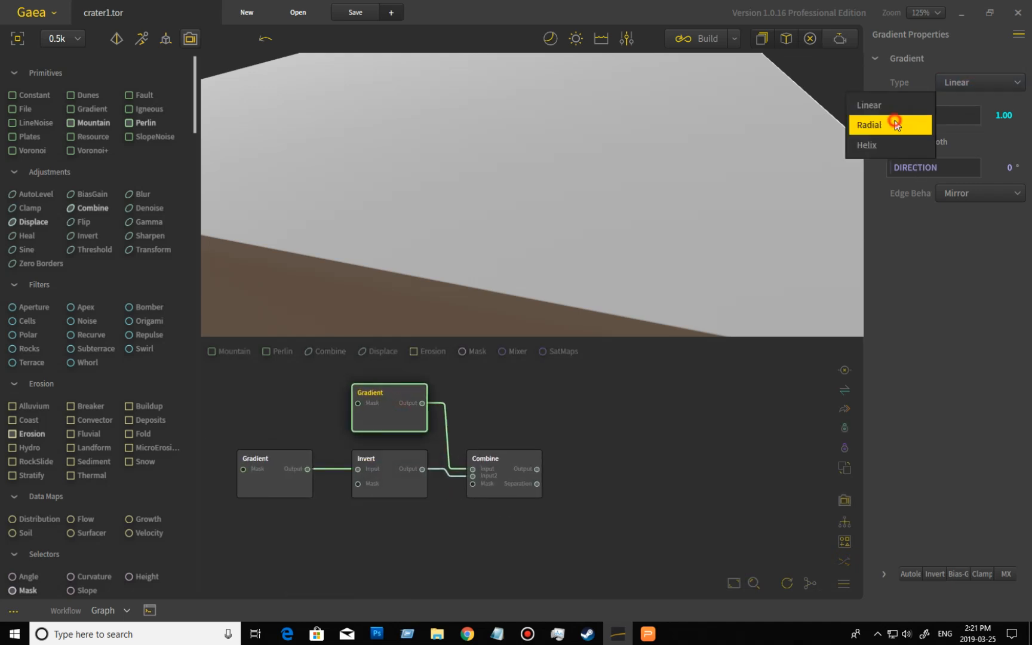
{"action": "left_click", "coordinate": [263, 489]}
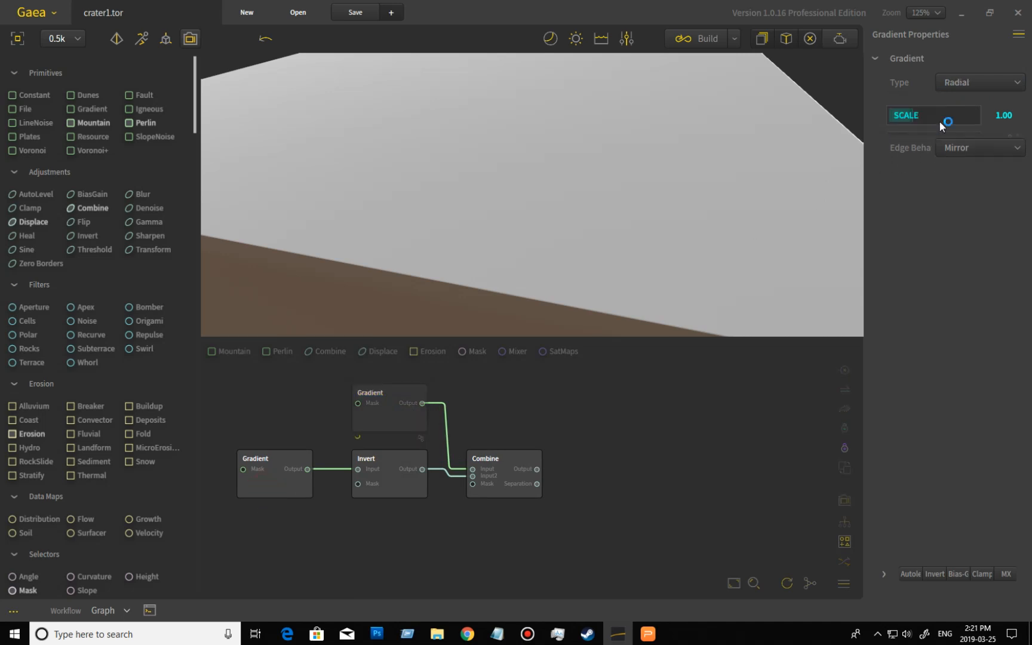
{"action": "left_click", "coordinate": [973, 86]}
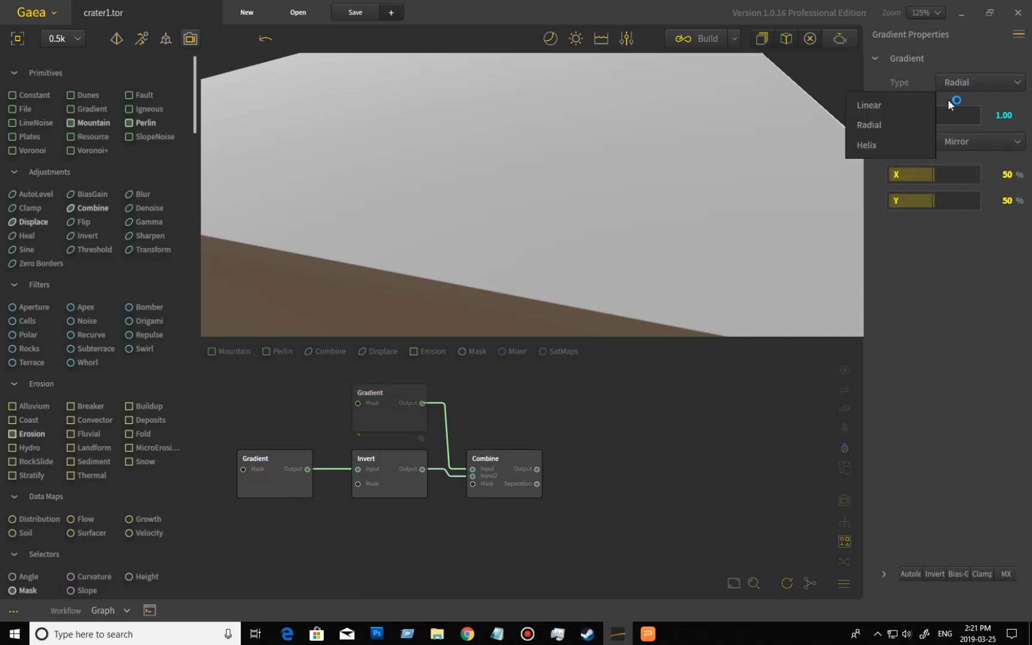
{"action": "left_click", "coordinate": [890, 127]}
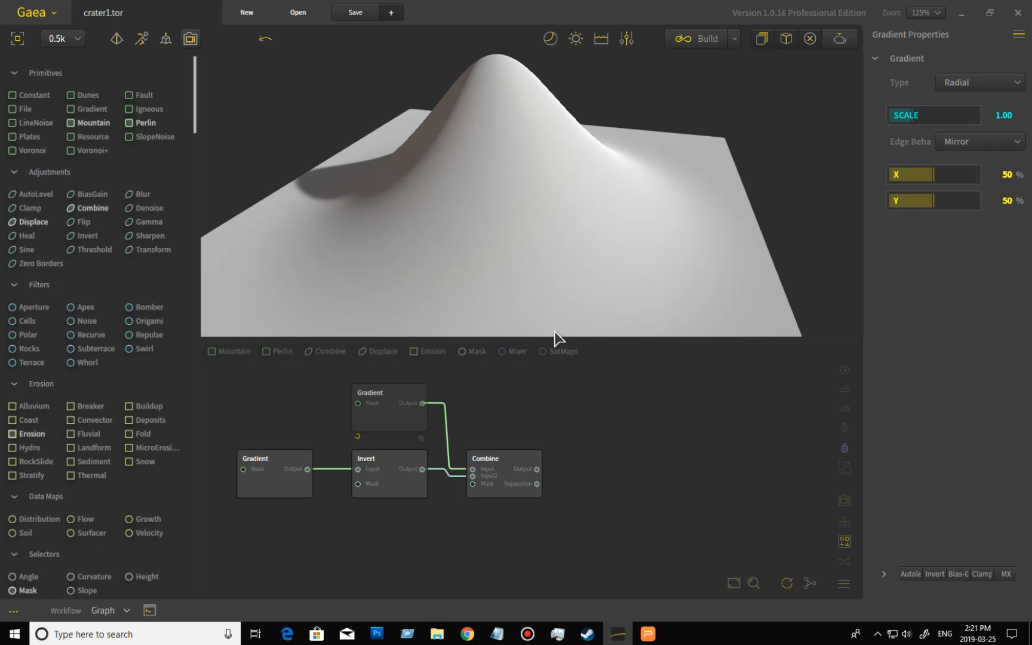
- Set the Combine node's ratio to 100% and its method to Min, orbiting the resulting crater cone
{"action": "left_click", "coordinate": [517, 466]}
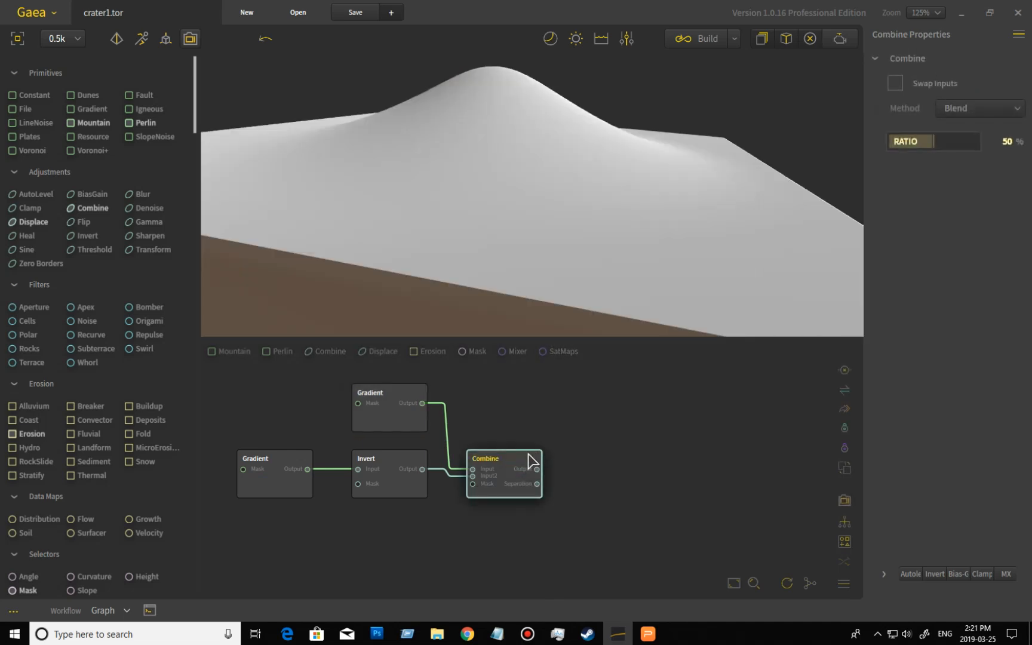
{"action": "left_click_drag", "start_coordinate": [933, 141], "coordinate": [979, 142]}
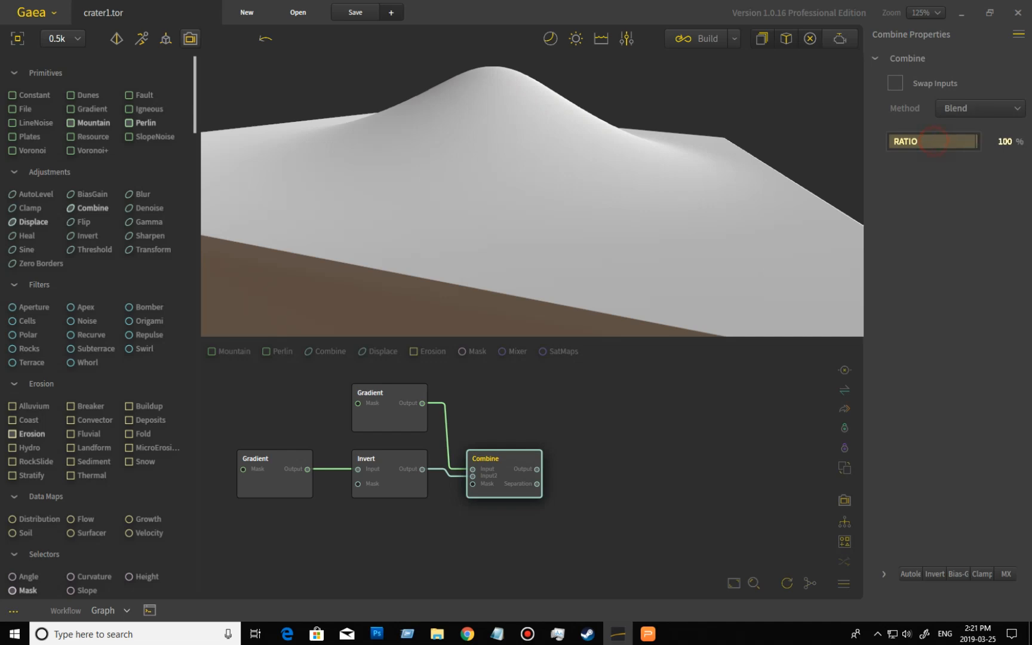
{"action": "left_click", "coordinate": [969, 117]}
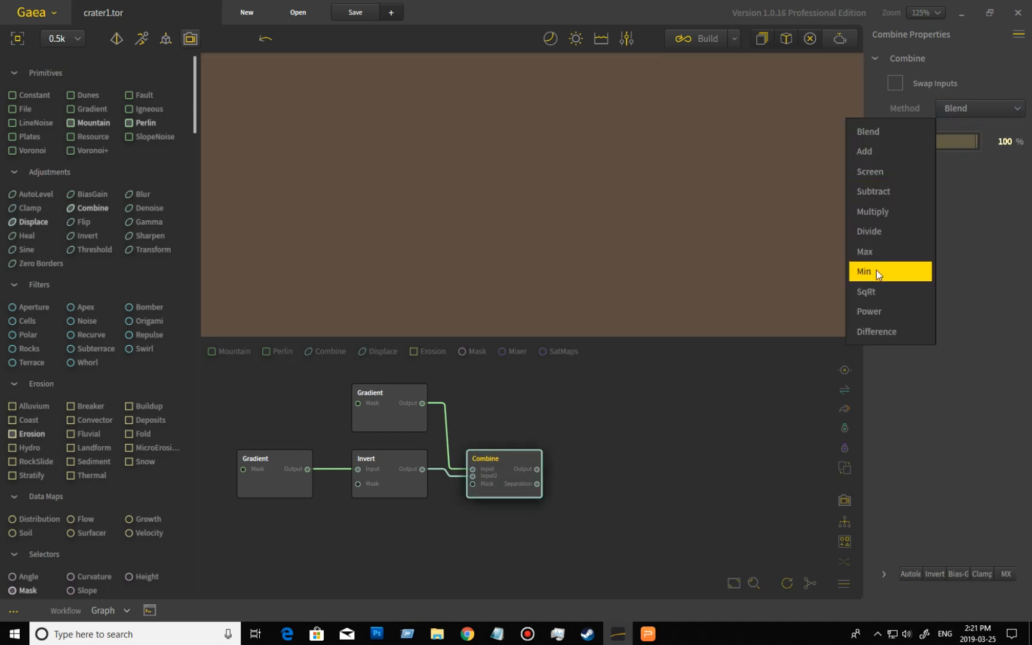
{"action": "left_click", "coordinate": [706, 136]}
{"action": "left_click_drag", "start_coordinate": [693, 176], "coordinate": [573, 209]}
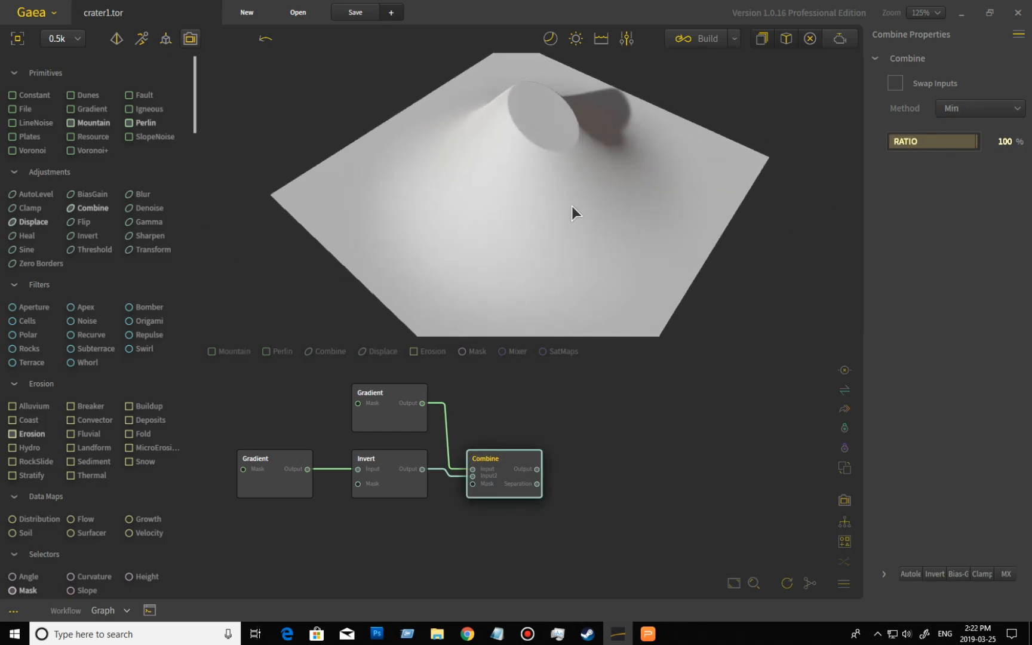
- Set the lower-left Gradient node's Type to Radial
{"action": "left_click", "coordinate": [373, 426]}
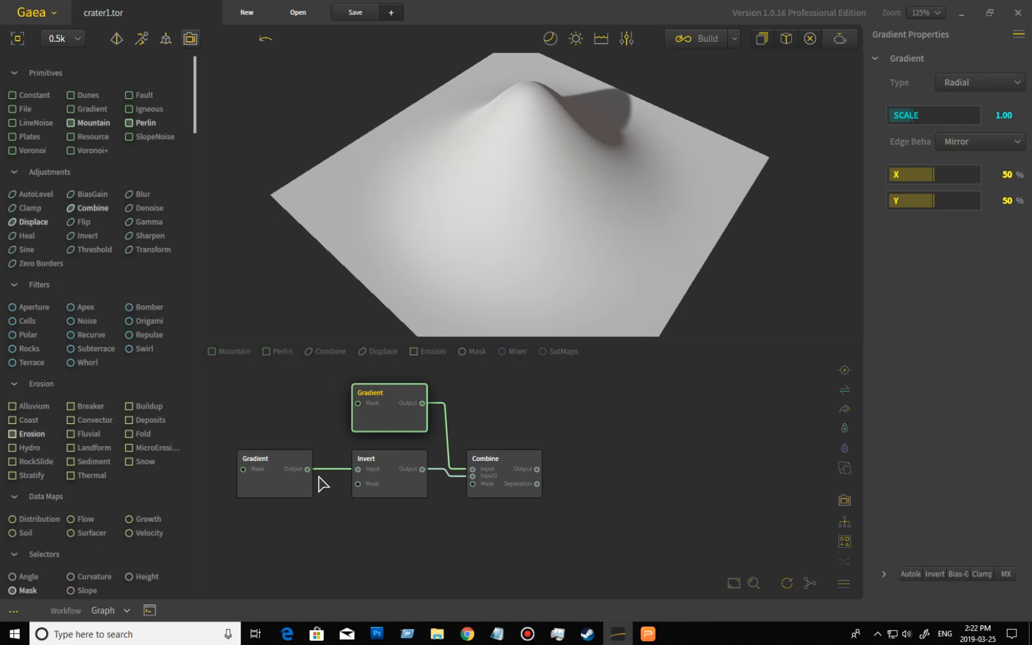
{"action": "left_click", "coordinate": [293, 485]}
{"action": "left_click", "coordinate": [960, 84]}
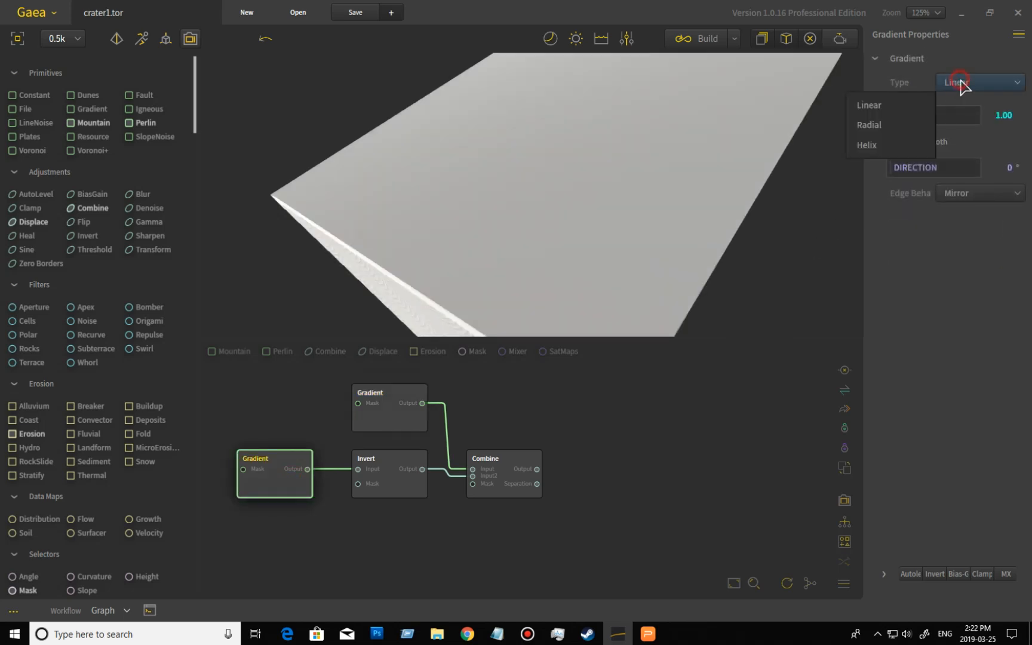
{"action": "left_click", "coordinate": [890, 124]}
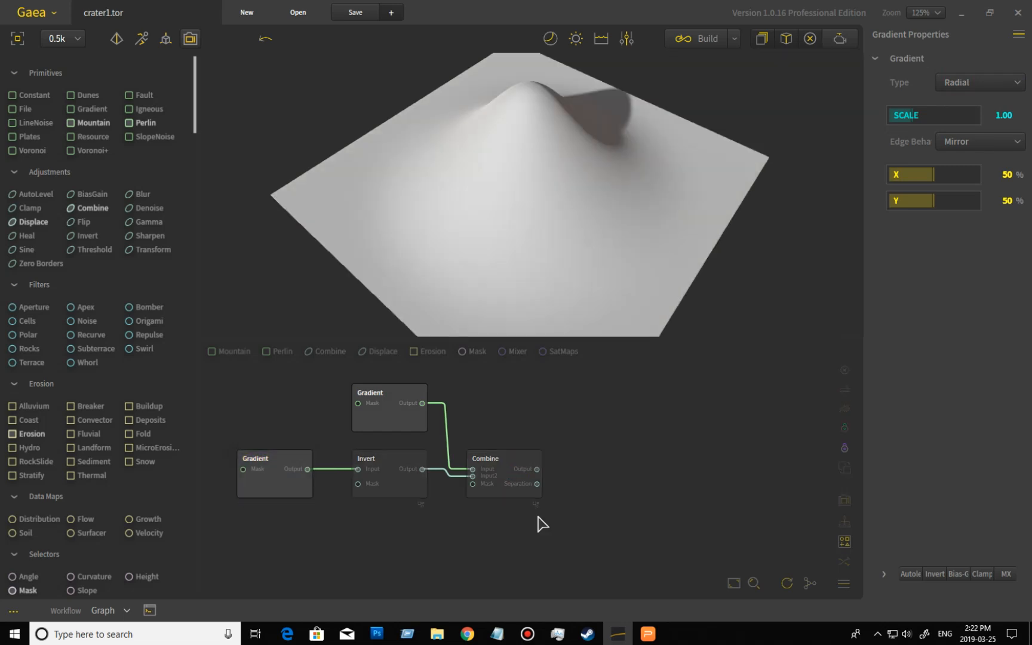
- Reposition the Combine node and duplicate it, placing the copy above the original
{"action": "left_click", "coordinate": [517, 469]}
{"action": "left_click_drag", "start_coordinate": [525, 210], "coordinate": [548, 141]}
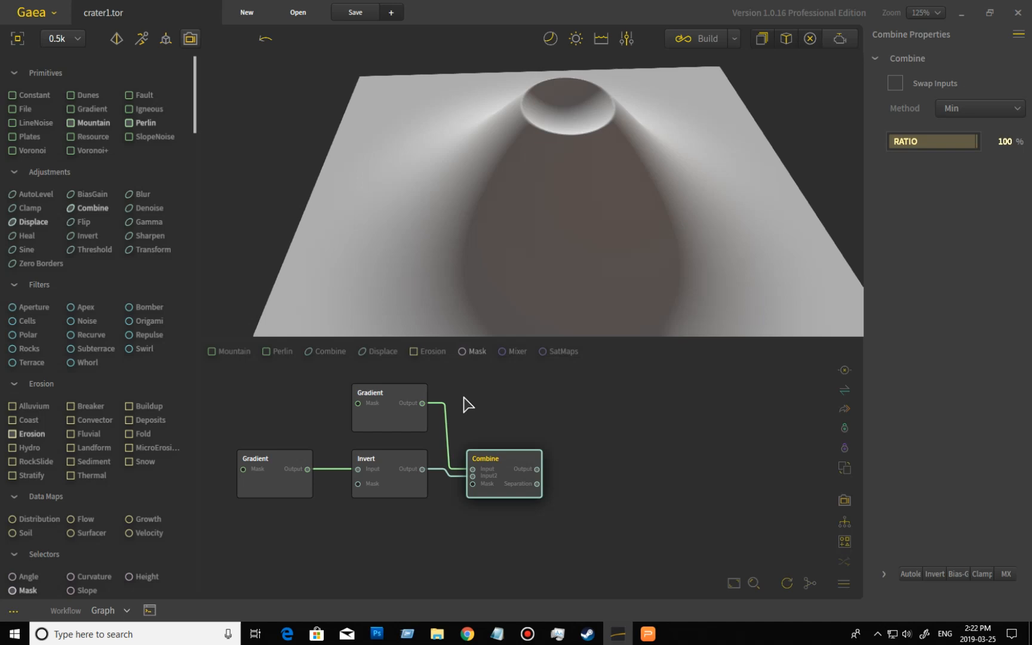
{"action": "left_click", "coordinate": [396, 491]}
{"action": "left_click_drag", "start_coordinate": [698, 205], "coordinate": [606, 202]}
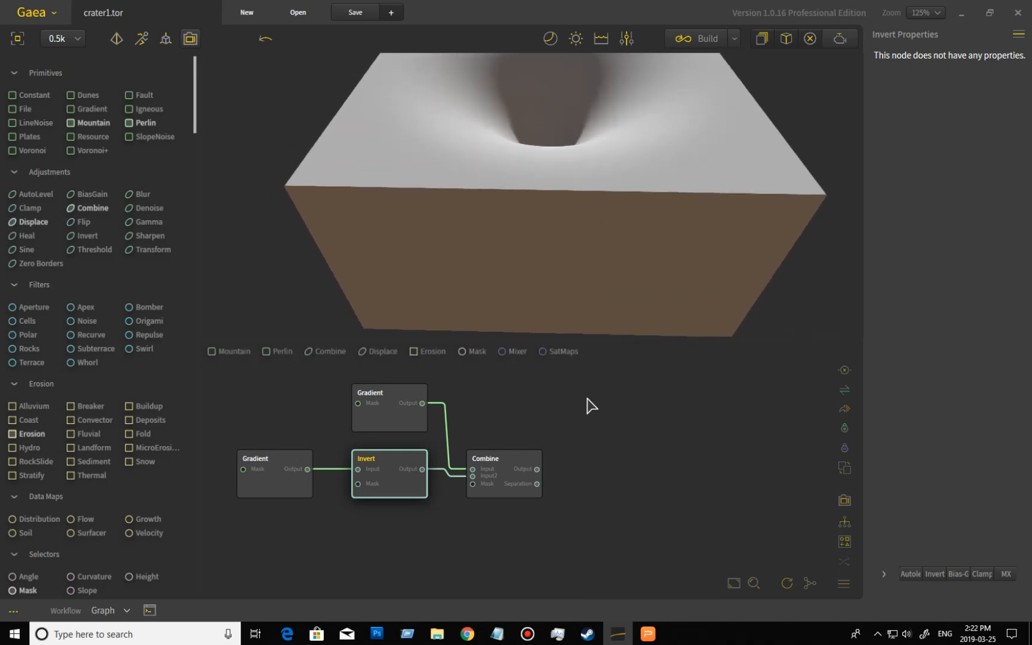
{"action": "left_click_drag", "start_coordinate": [517, 478], "coordinate": [581, 461]}
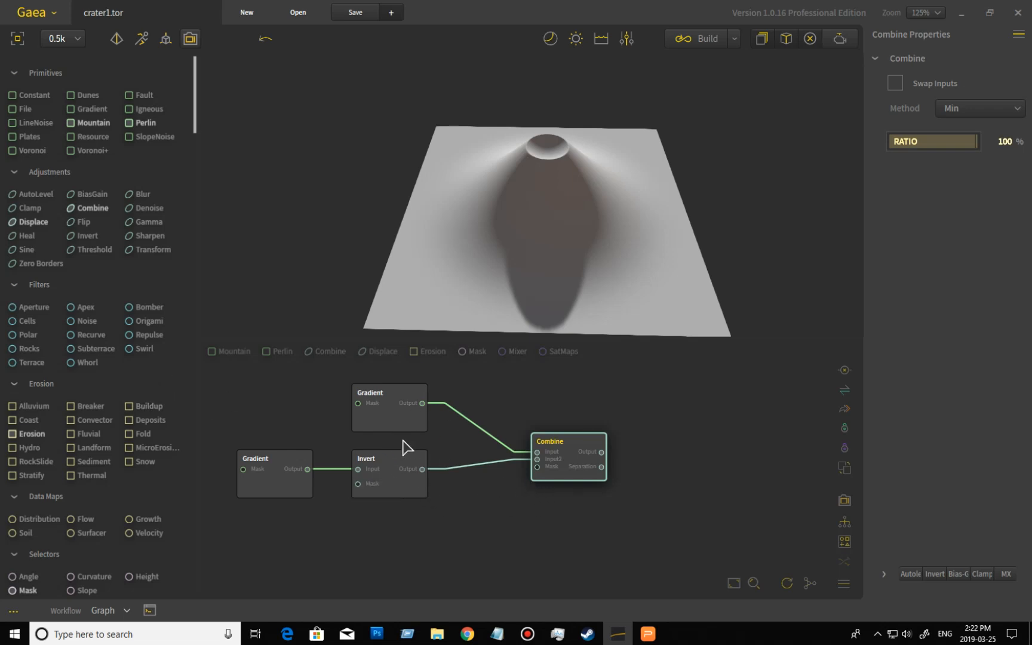
{"action": "middle_click_drag", "start_coordinate": [483, 427], "coordinate": [468, 473]}
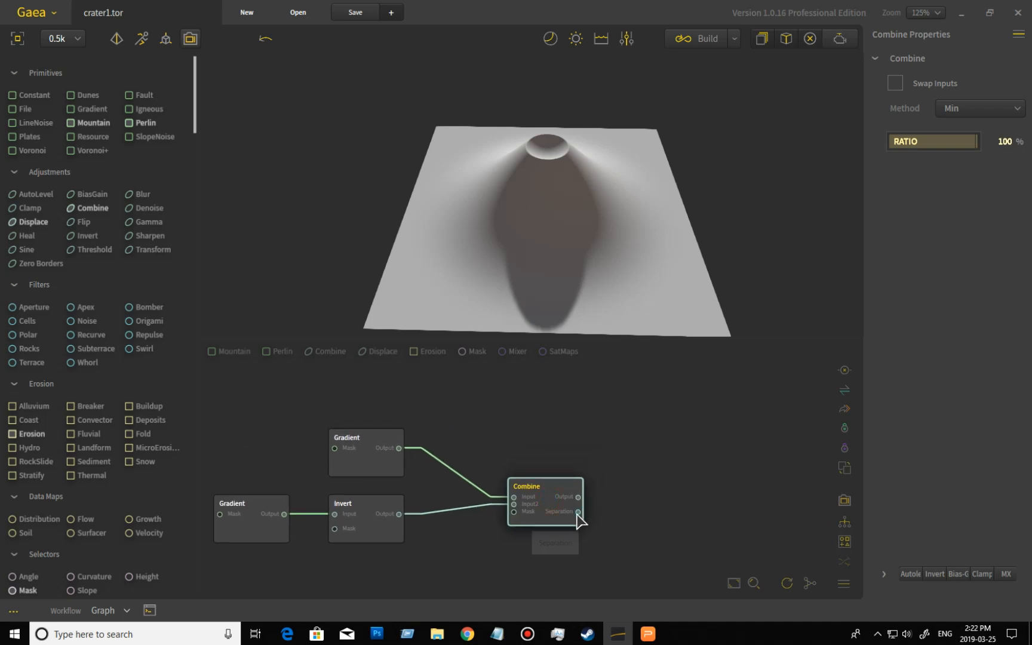
{"action": "key", "text": "ctrl+d"}
{"action": "left_click_drag", "start_coordinate": [623, 572], "coordinate": [557, 406]}
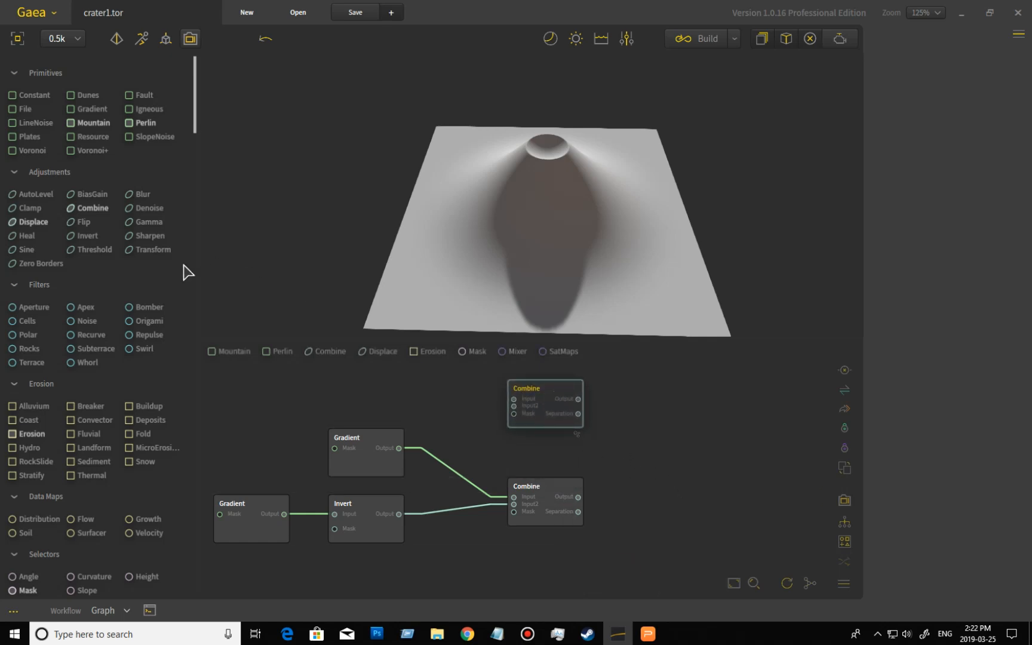
- Insert a BiasGain node between the Invert node and the Combine node
{"action": "left_click_drag", "start_coordinate": [94, 197], "coordinate": [410, 533]}
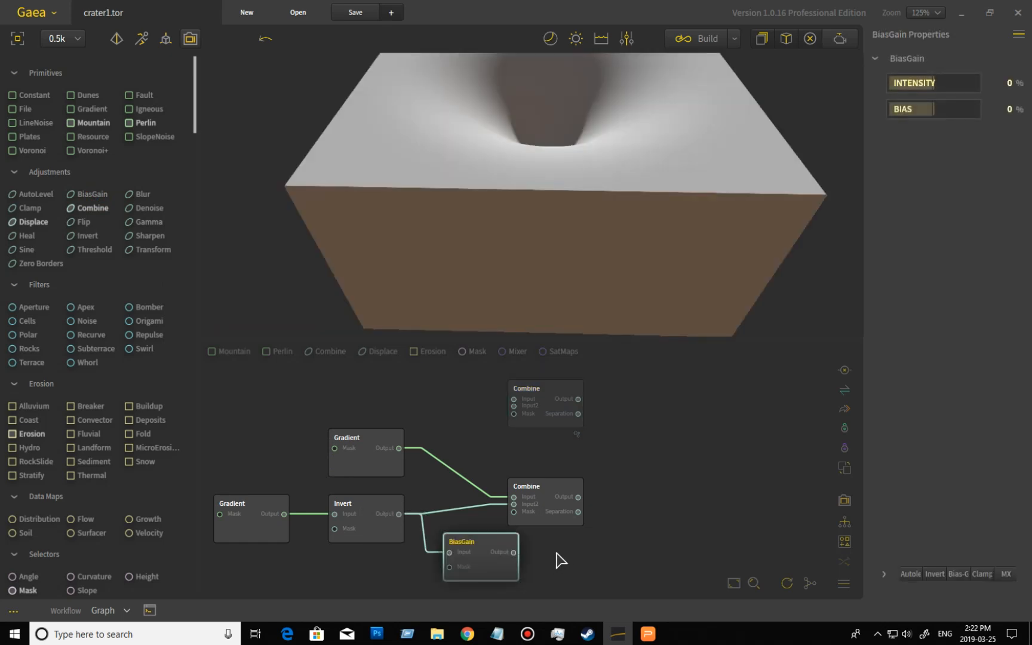
{"action": "left_click_drag", "start_coordinate": [514, 552], "coordinate": [513, 504]}
{"action": "left_click_drag", "start_coordinate": [487, 556], "coordinate": [458, 528]}
{"action": "left_click_drag", "start_coordinate": [534, 501], "coordinate": [601, 505]}
{"action": "left_click", "coordinate": [466, 520]}
{"action": "left_click_drag", "start_coordinate": [467, 521], "coordinate": [471, 524]}
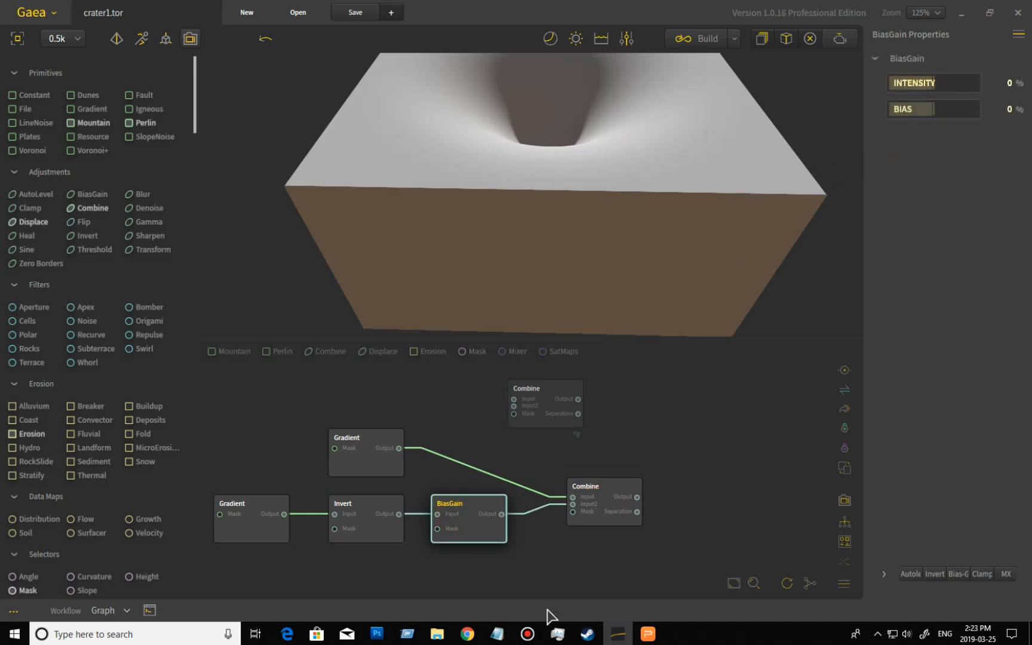
- Set the BiasGain node's Intensity to -46%
{"action": "left_click", "coordinate": [603, 499]}
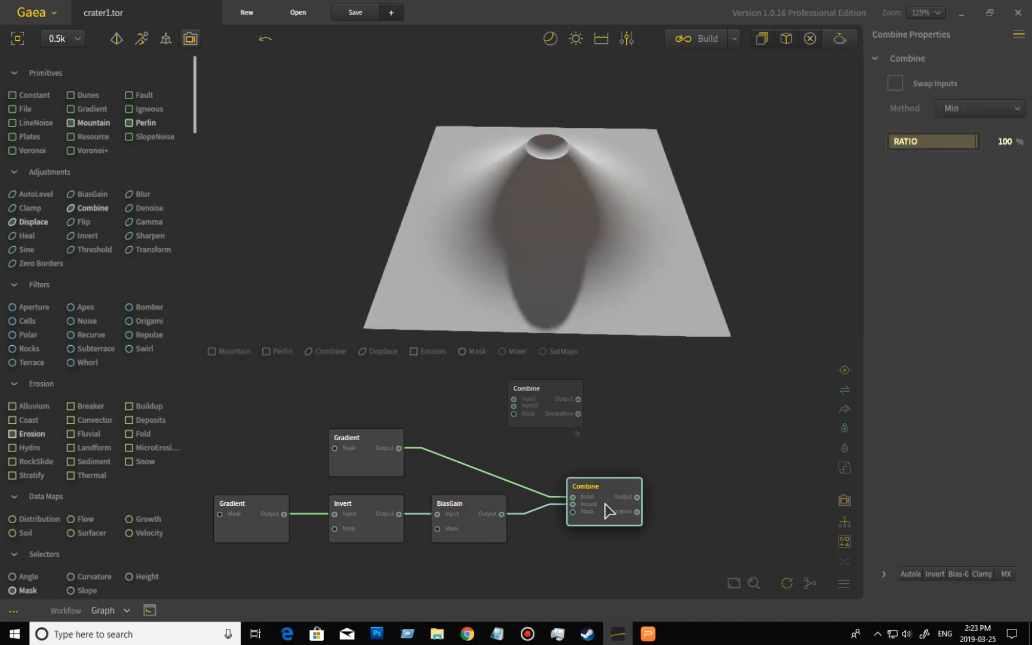
{"action": "left_click", "coordinate": [487, 533]}
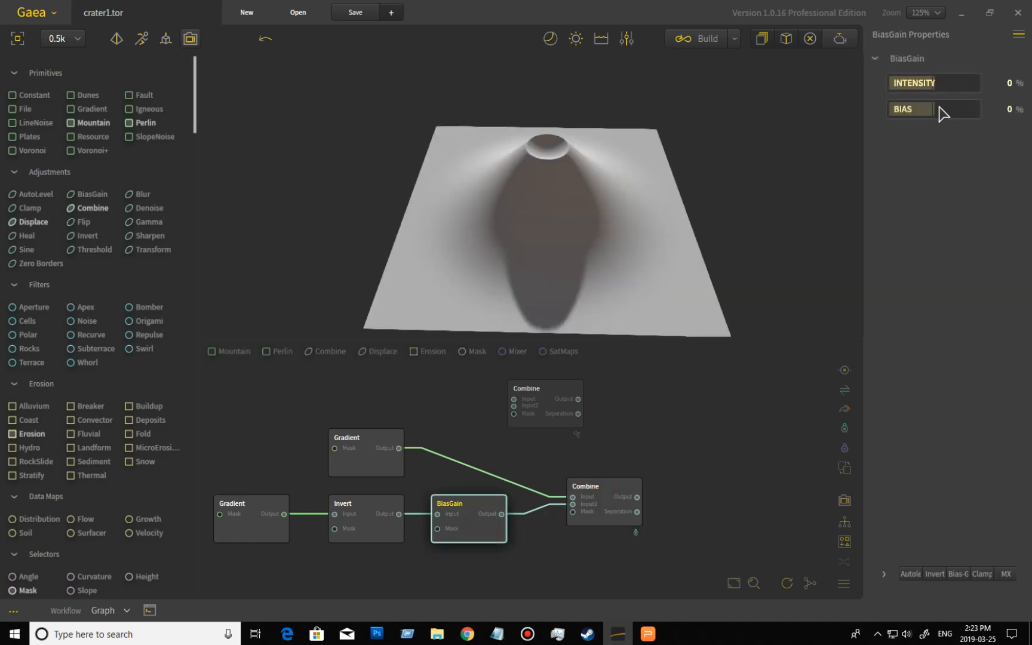
{"action": "left_click_drag", "start_coordinate": [929, 83], "coordinate": [901, 84]}
{"action": "left_click_drag", "start_coordinate": [624, 237], "coordinate": [538, 194]}
{"action": "left_click_drag", "start_coordinate": [655, 219], "coordinate": [692, 229]}
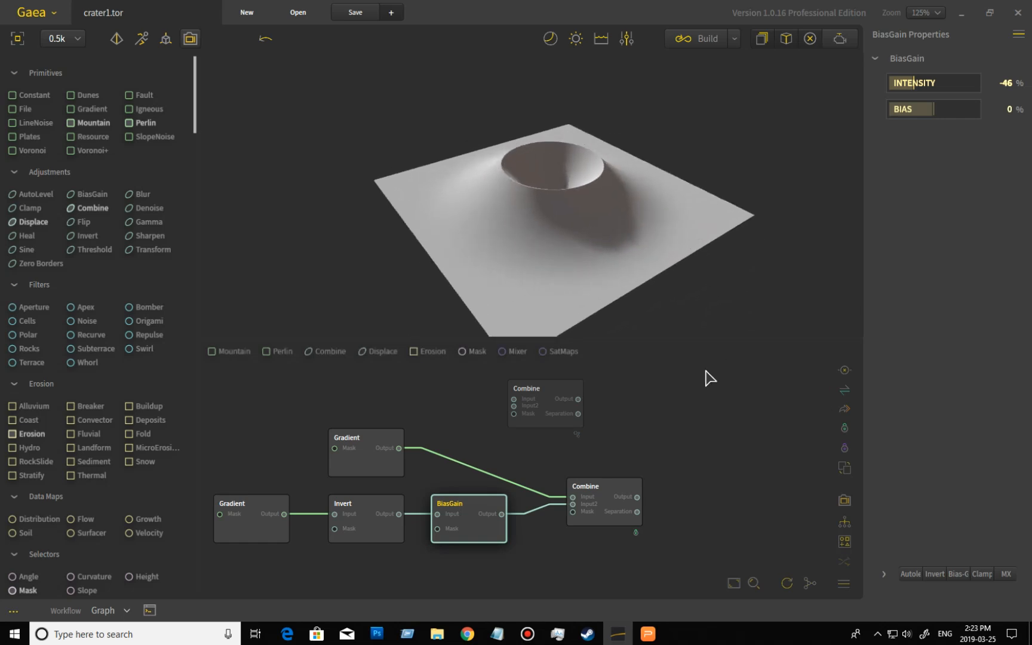
- Add two AutoLevel nodes, feeding one from the top Gradient and the other from the inverted branch
{"action": "middle_click_drag", "start_coordinate": [612, 424], "coordinate": [698, 448]}
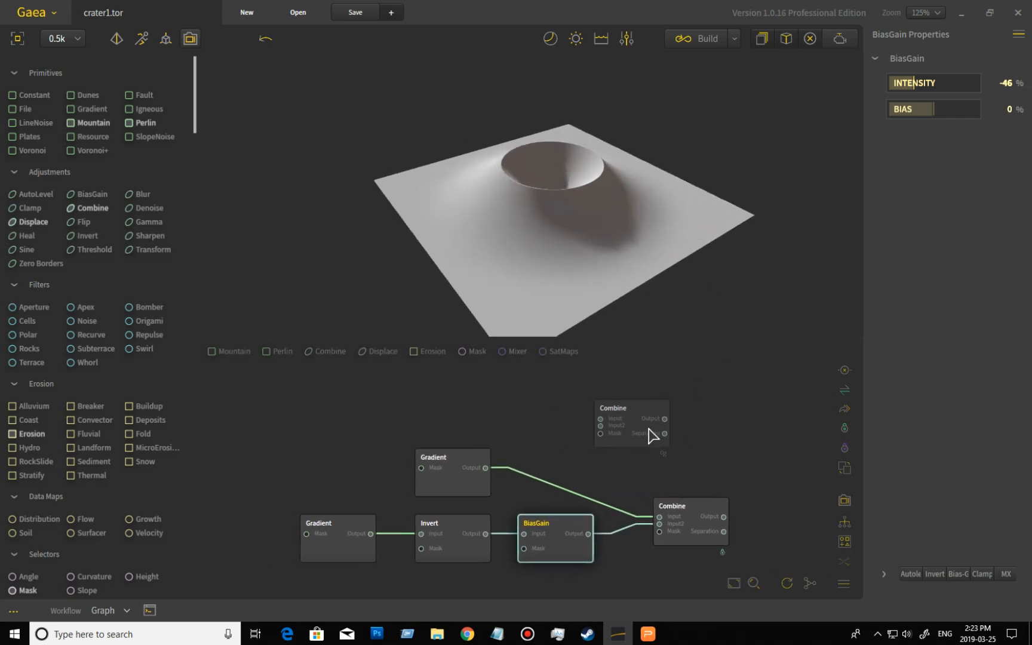
{"action": "left_click_drag", "start_coordinate": [627, 425], "coordinate": [648, 425]}
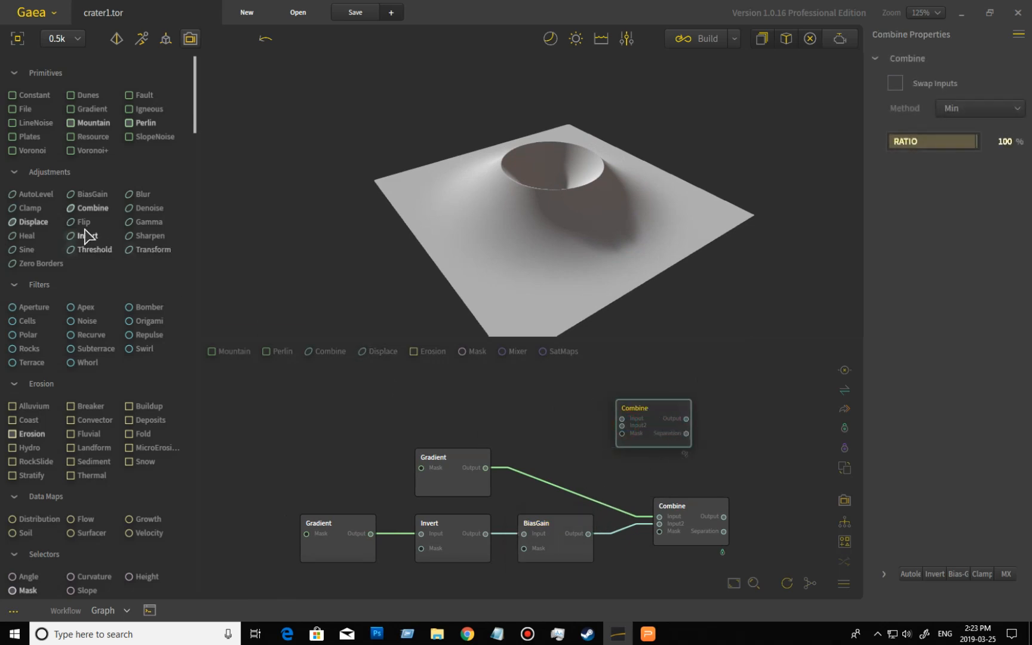
{"action": "left_click_drag", "start_coordinate": [33, 196], "coordinate": [468, 463]}
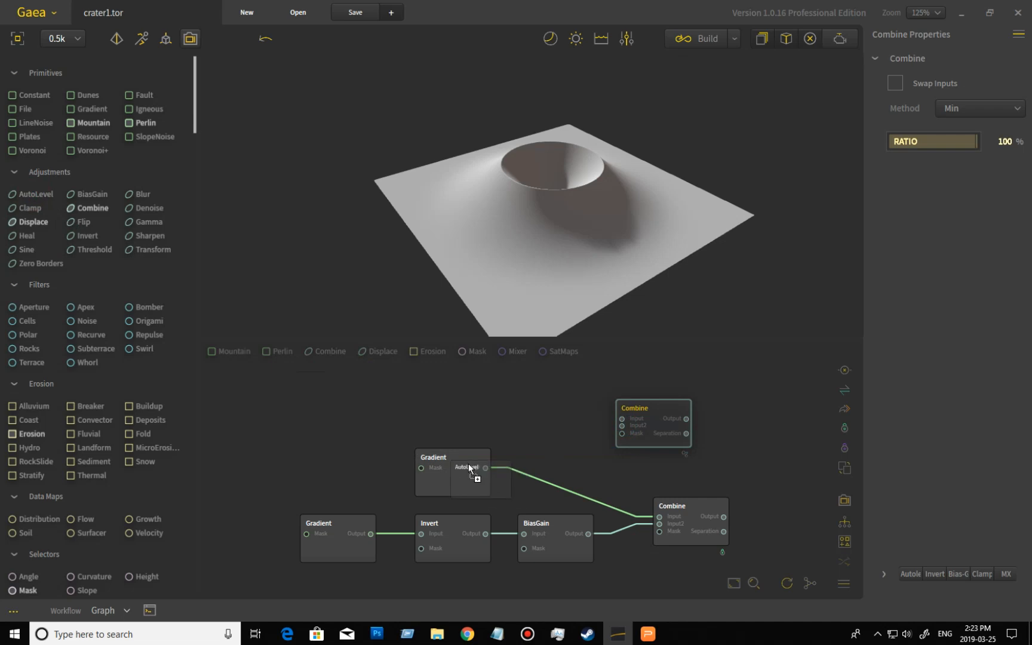
{"action": "left_click_drag", "start_coordinate": [572, 471], "coordinate": [568, 411]}
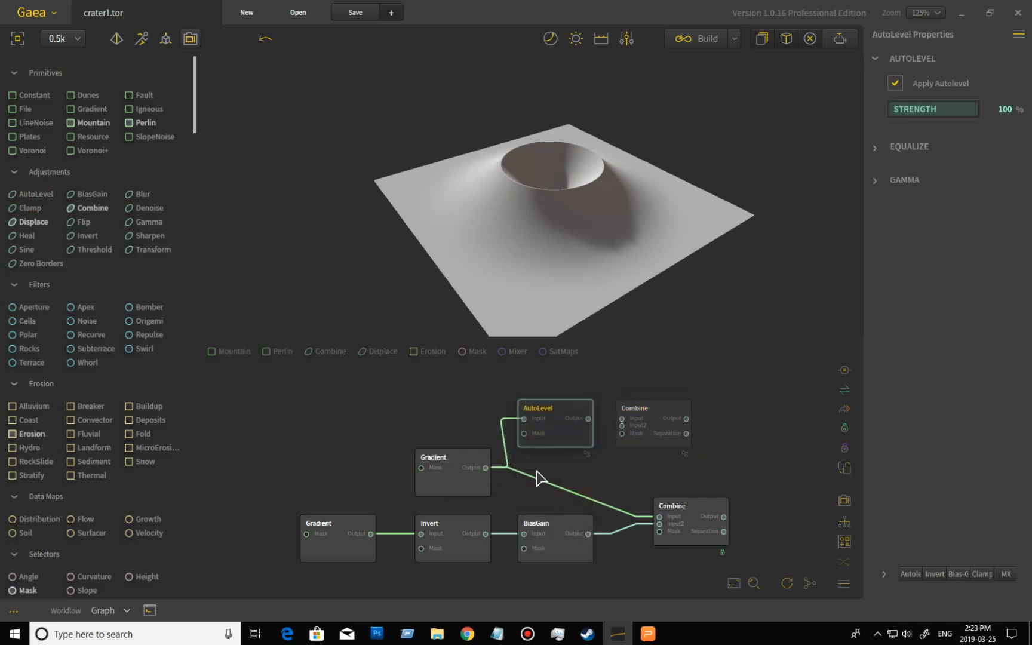
{"action": "left_click_drag", "start_coordinate": [33, 194], "coordinate": [461, 531]}
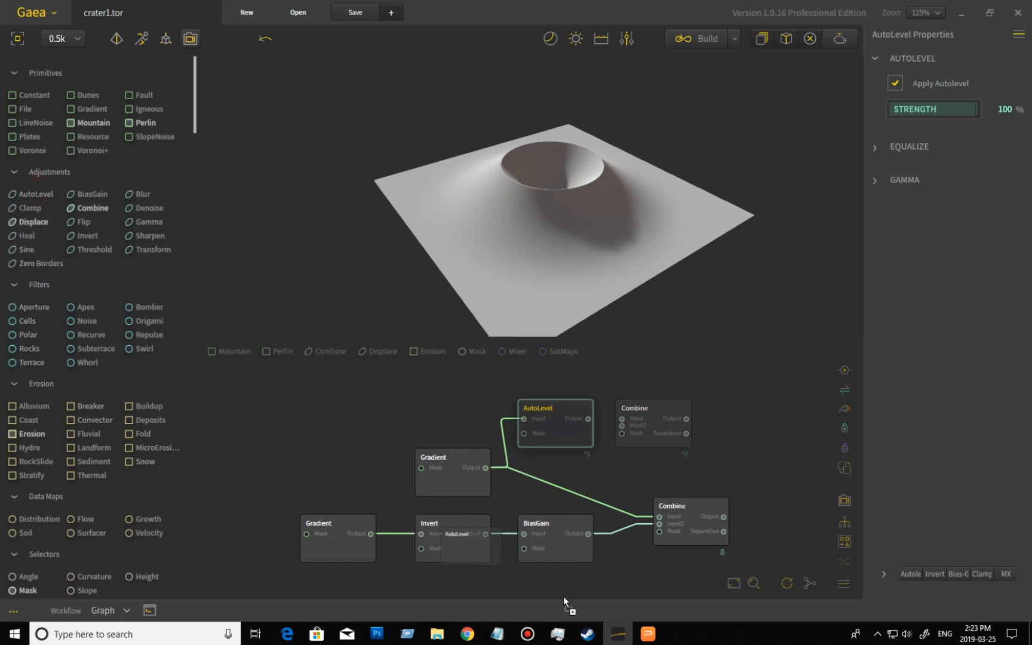
{"action": "left_click_drag", "start_coordinate": [551, 573], "coordinate": [565, 371]}
{"action": "left_click_drag", "start_coordinate": [580, 470], "coordinate": [580, 421]}
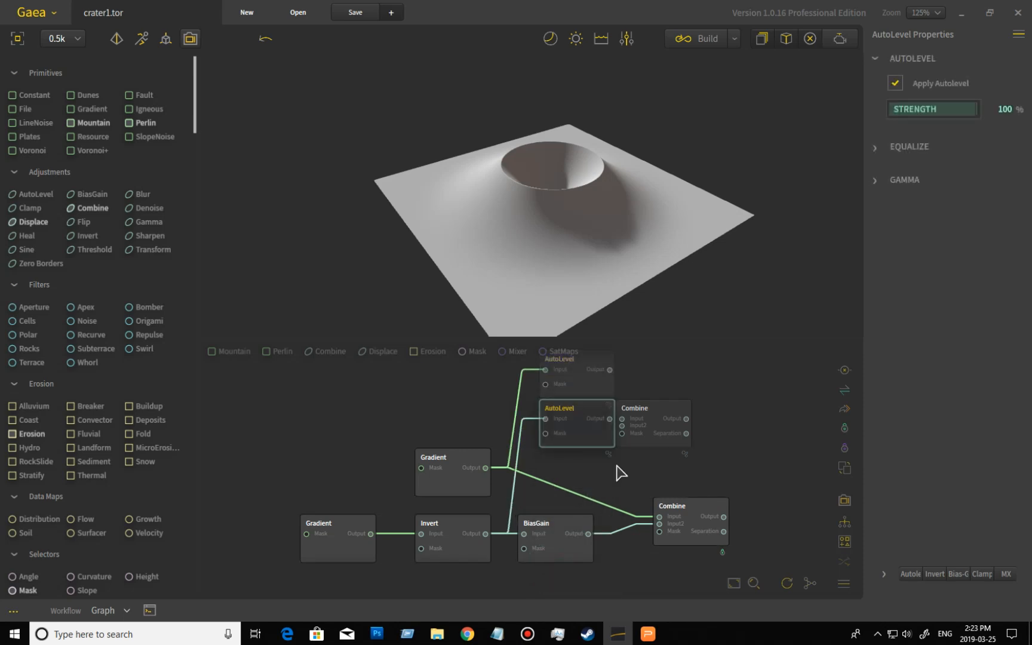
- Wire both AutoLevel outputs into the two inputs of the duplicated Combine node
{"action": "left_click", "coordinate": [691, 530]}
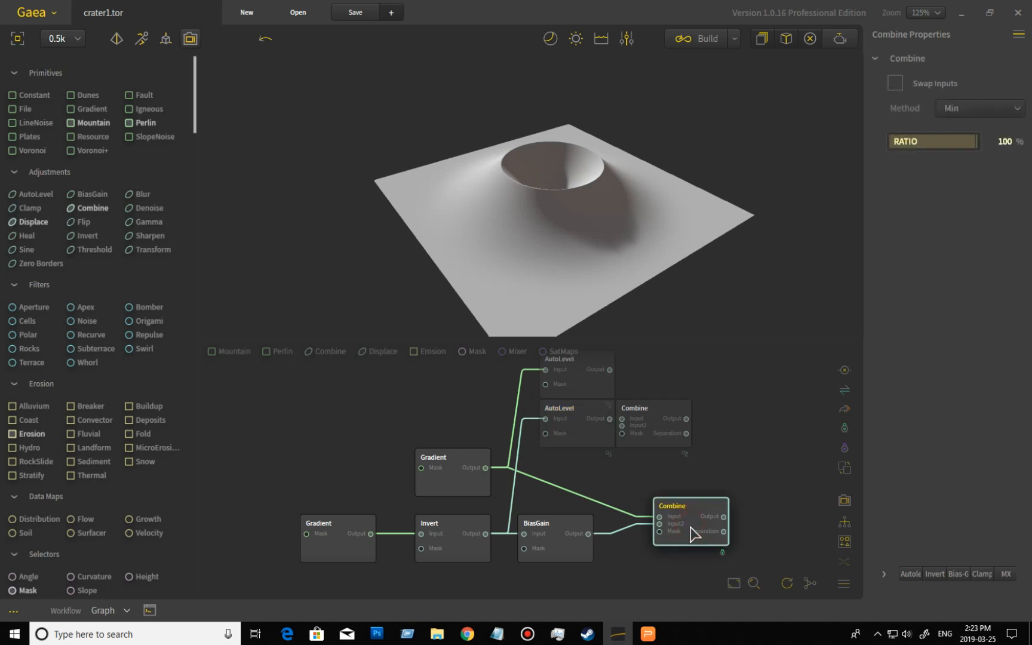
{"action": "middle_click_drag", "start_coordinate": [694, 464], "coordinate": [713, 519]}
{"action": "left_click_drag", "start_coordinate": [679, 476], "coordinate": [711, 453]}
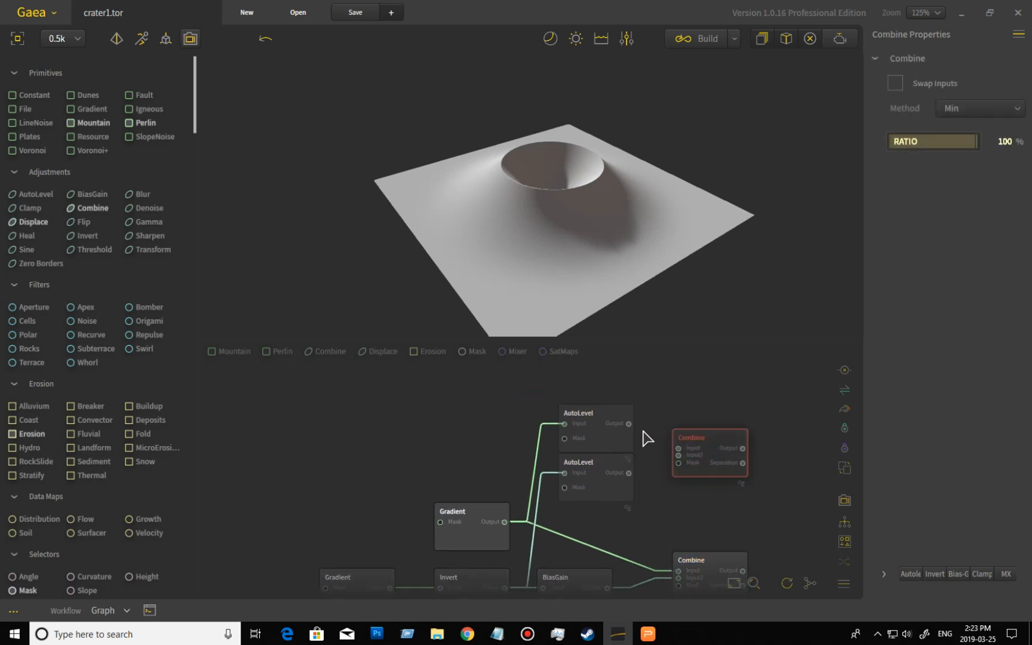
{"action": "left_click_drag", "start_coordinate": [629, 424], "coordinate": [679, 449]}
{"action": "left_click_drag", "start_coordinate": [628, 472], "coordinate": [678, 455]}
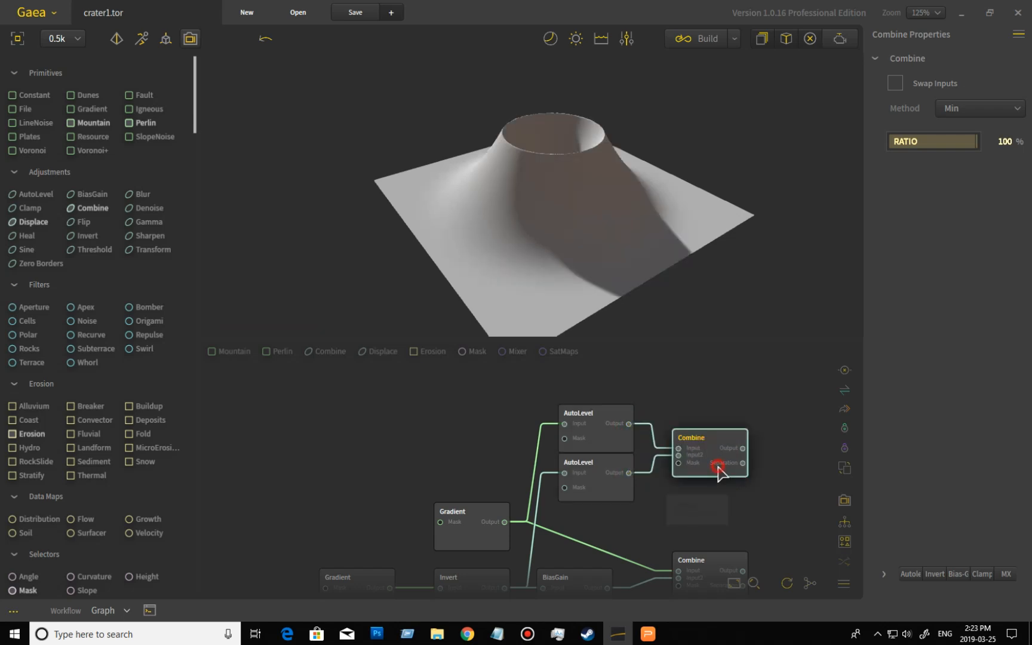
- Preview and compare the outputs of the two Combine nodes in the 3D view
{"action": "left_click_drag", "start_coordinate": [657, 224], "coordinate": [545, 149]}
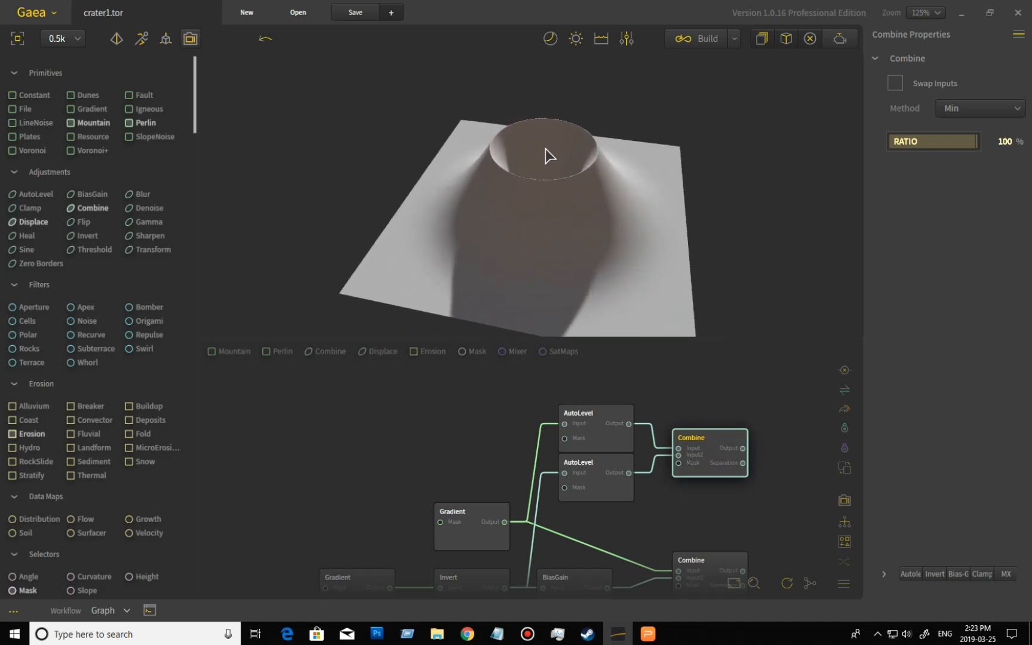
{"action": "left_click_drag", "start_coordinate": [575, 207], "coordinate": [606, 231]}
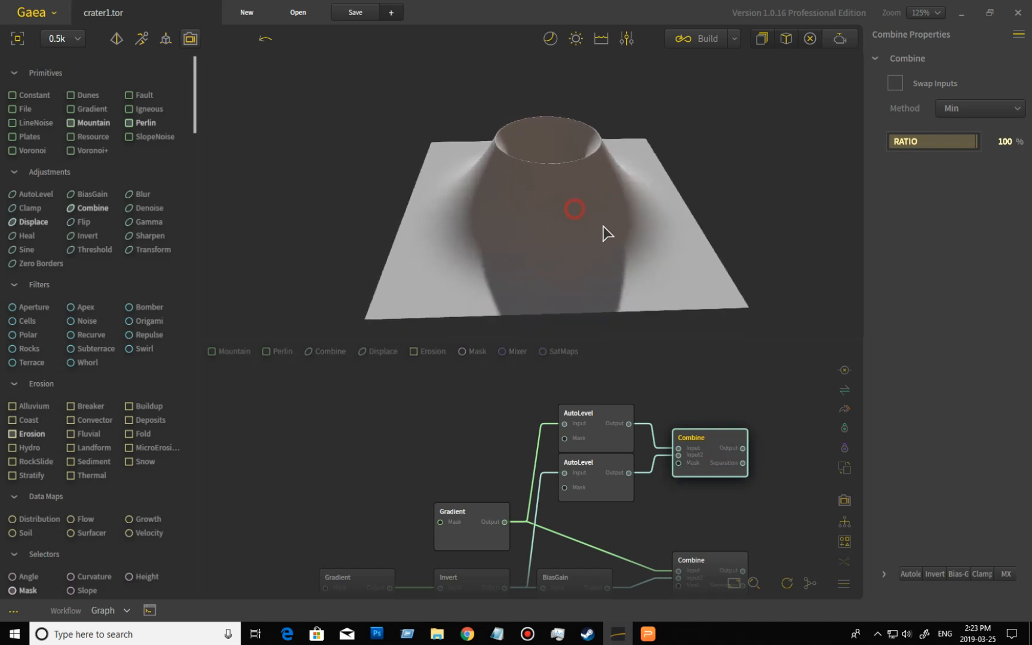
{"action": "left_click", "coordinate": [712, 568]}
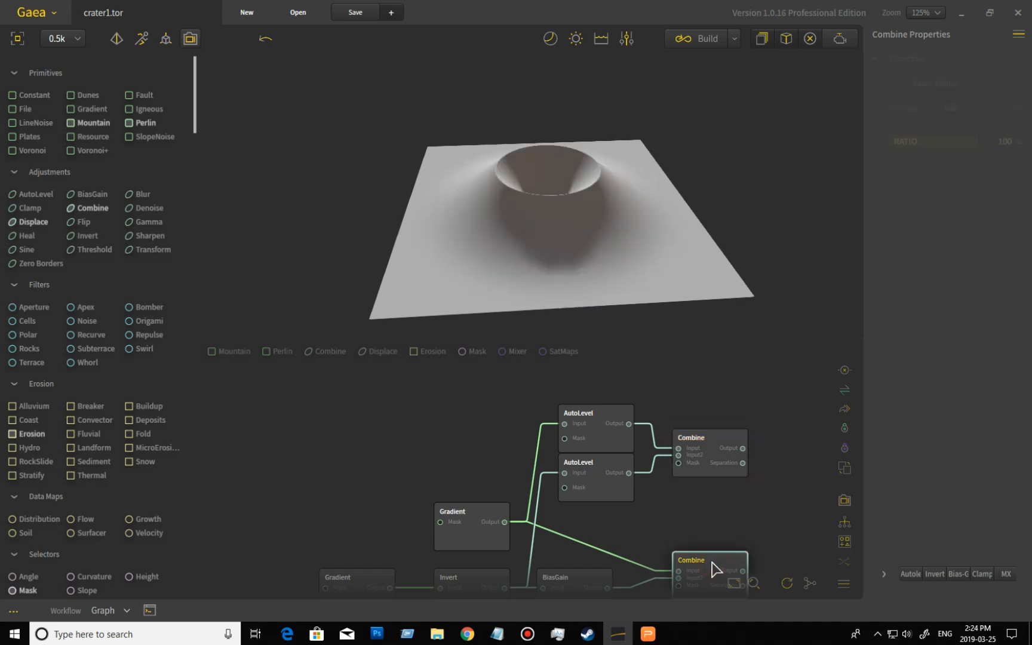
{"action": "left_click", "coordinate": [717, 459]}
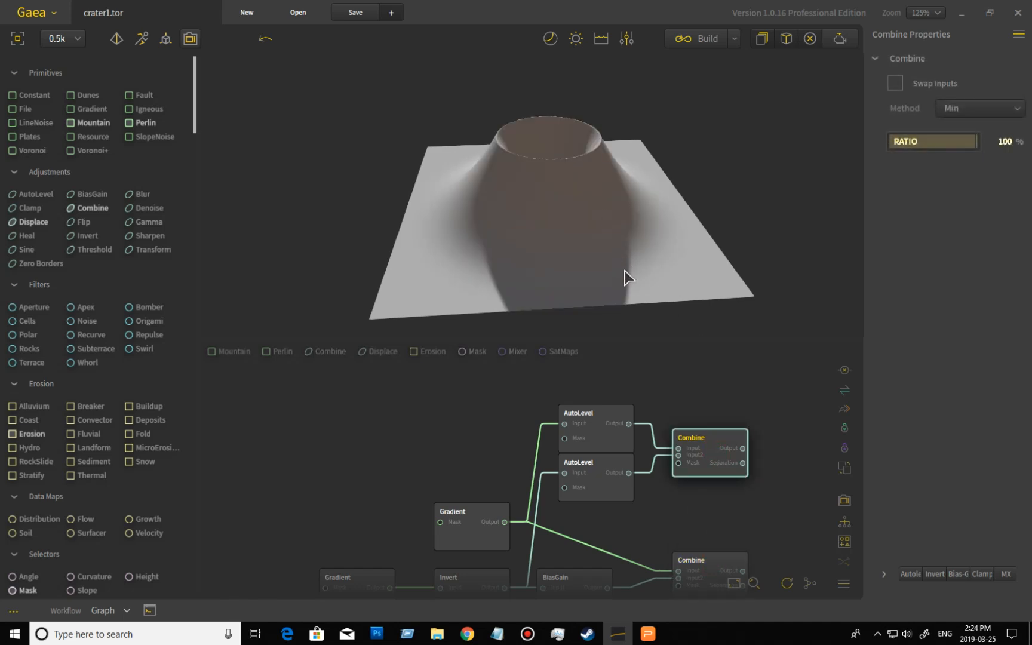
{"action": "left_click_drag", "start_coordinate": [617, 215], "coordinate": [622, 254]}
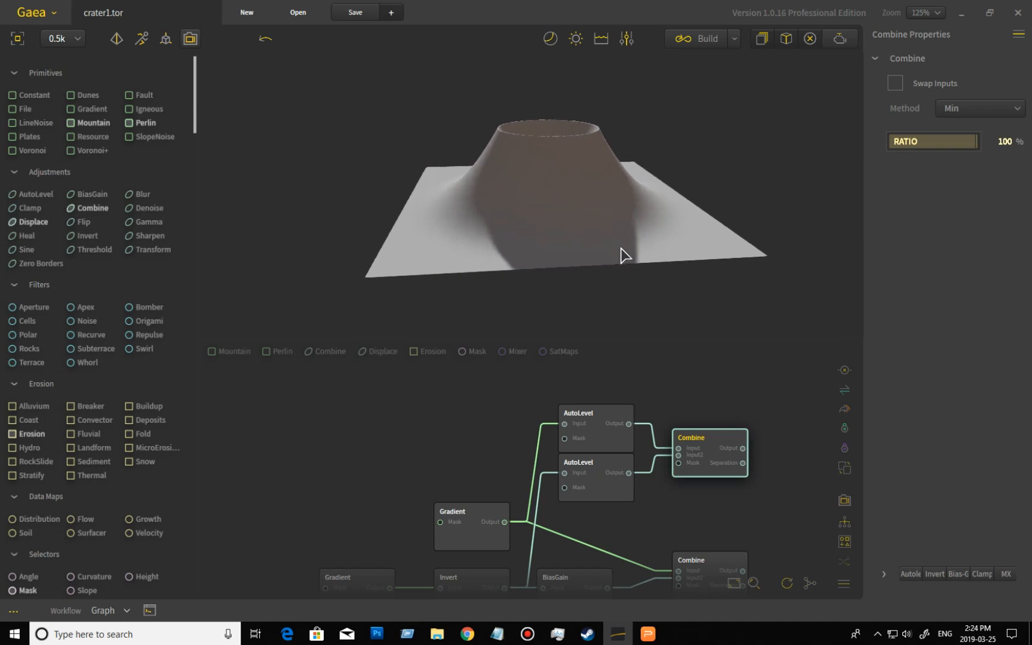
- Try the new Combine node's Influence at 44, then return it to 100
{"action": "left_click", "coordinate": [884, 574]}
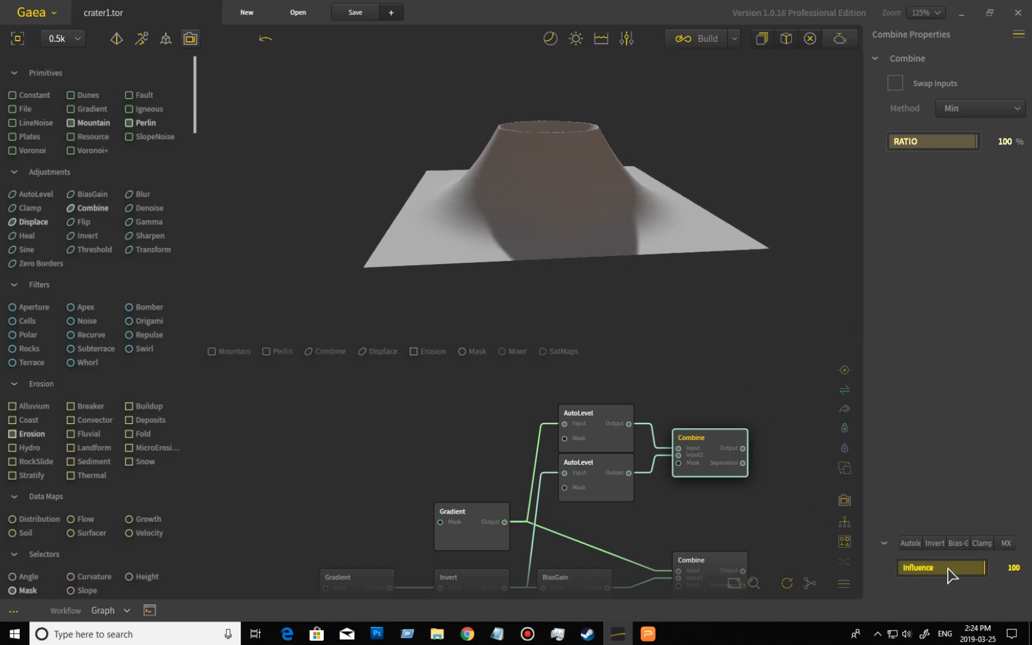
{"action": "left_click", "coordinate": [947, 567]}
{"action": "left_click", "coordinate": [938, 568]}
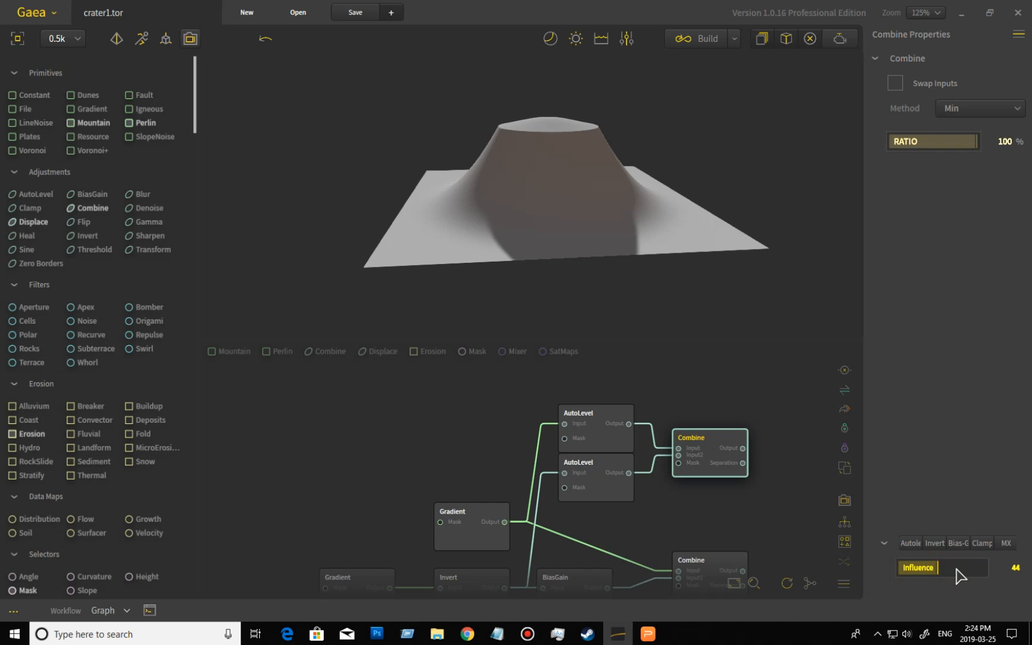
{"action": "left_click_drag", "start_coordinate": [938, 567], "coordinate": [991, 567]}
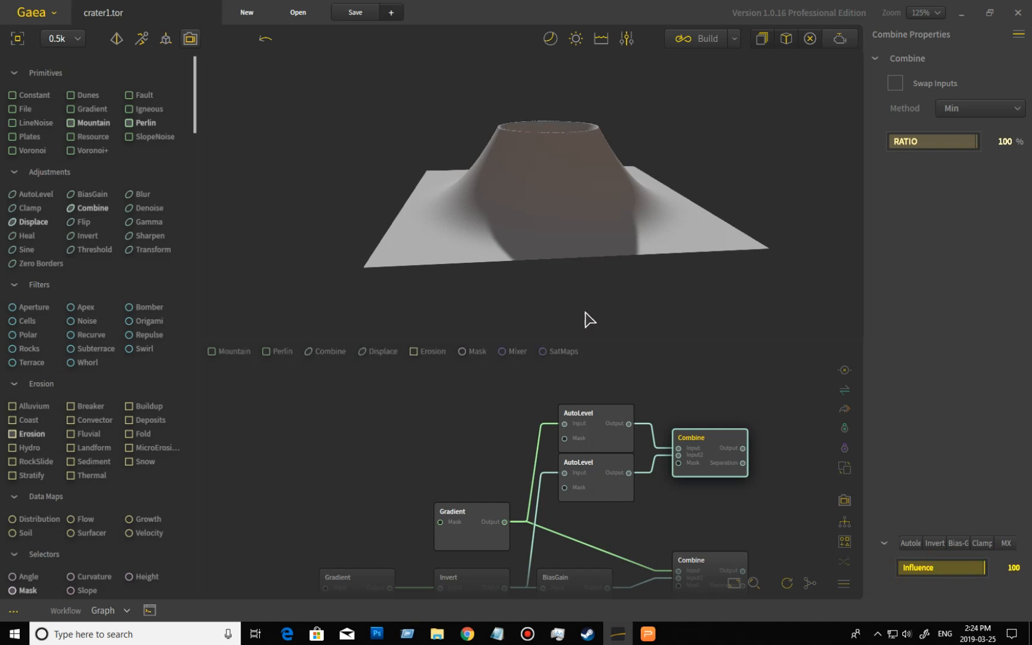
- Set the new Combine node's Influence to 68
{"action": "left_click", "coordinate": [619, 429]}
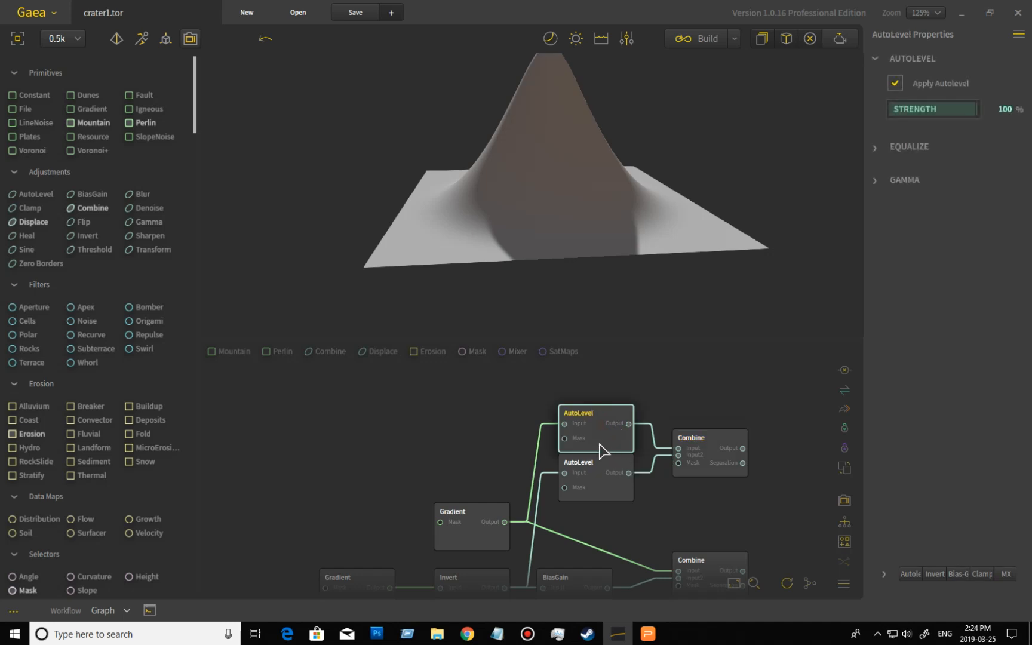
{"action": "left_click", "coordinate": [693, 455]}
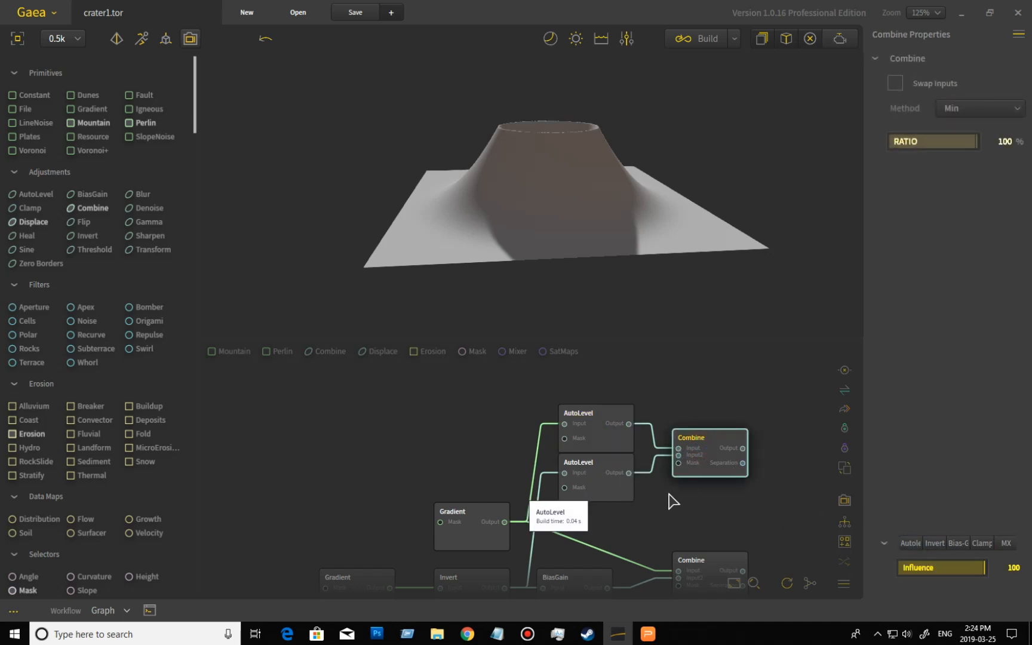
{"action": "left_click_drag", "start_coordinate": [597, 272], "coordinate": [583, 205]}
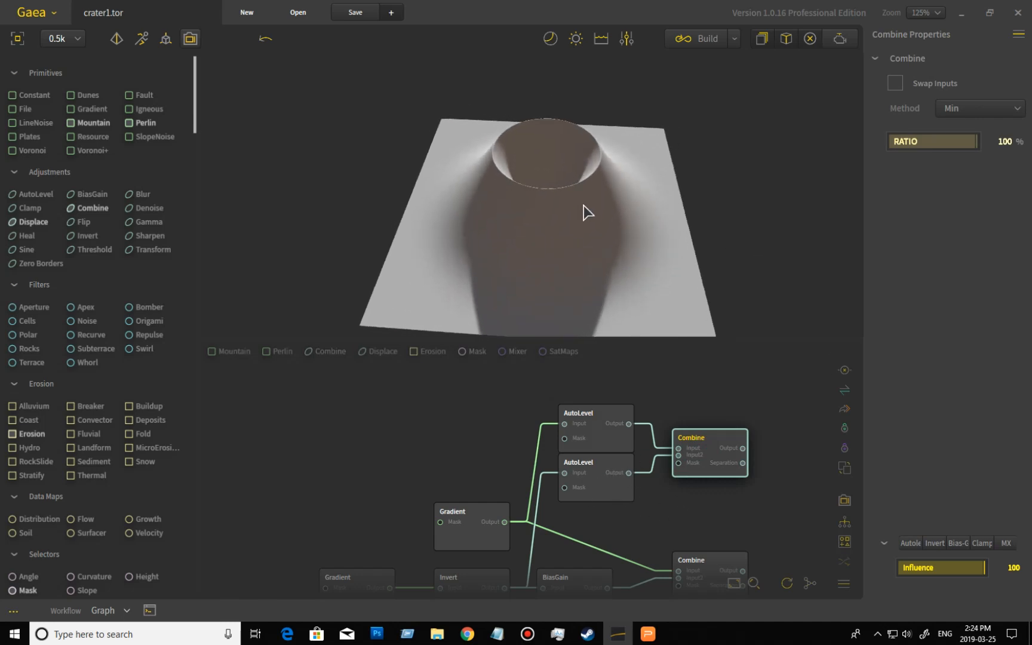
{"action": "left_click_drag", "start_coordinate": [605, 263], "coordinate": [599, 215]}
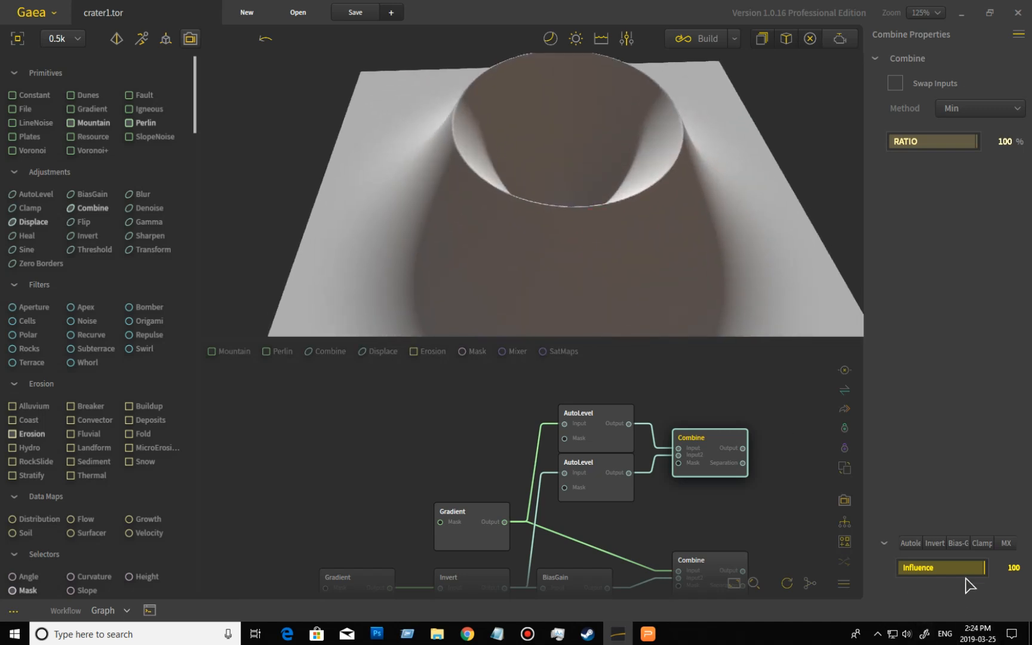
{"action": "left_click", "coordinate": [966, 567]}
{"action": "left_click_drag", "start_coordinate": [955, 566], "coordinate": [958, 560]}
{"action": "left_click_drag", "start_coordinate": [592, 253], "coordinate": [684, 282]}
{"action": "scroll", "coordinate": [629, 256], "scroll_direction": "down", "scroll_amount": 2}
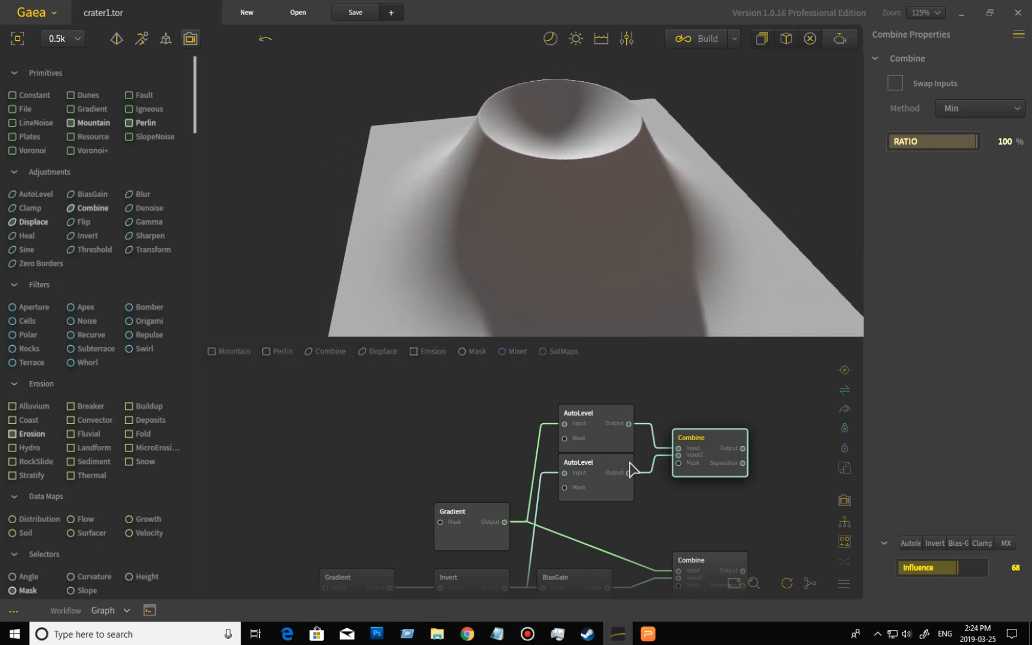
{"action": "left_click_drag", "start_coordinate": [709, 505], "coordinate": [604, 424]}
{"action": "left_click_drag", "start_coordinate": [653, 541], "coordinate": [678, 528]}
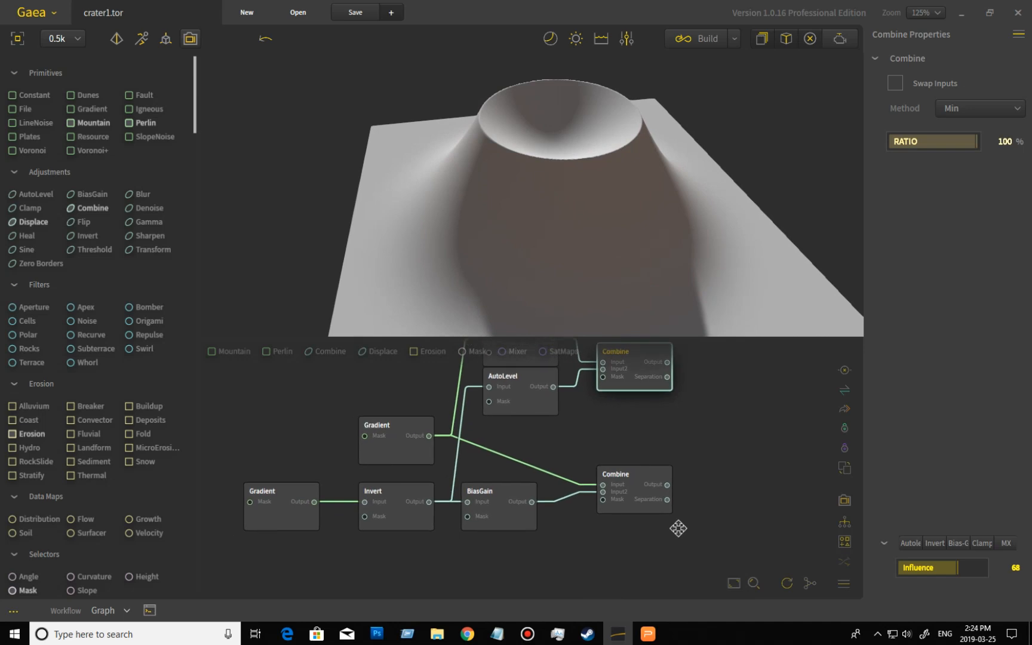
{"action": "left_click_drag", "start_coordinate": [682, 468], "coordinate": [670, 505]}
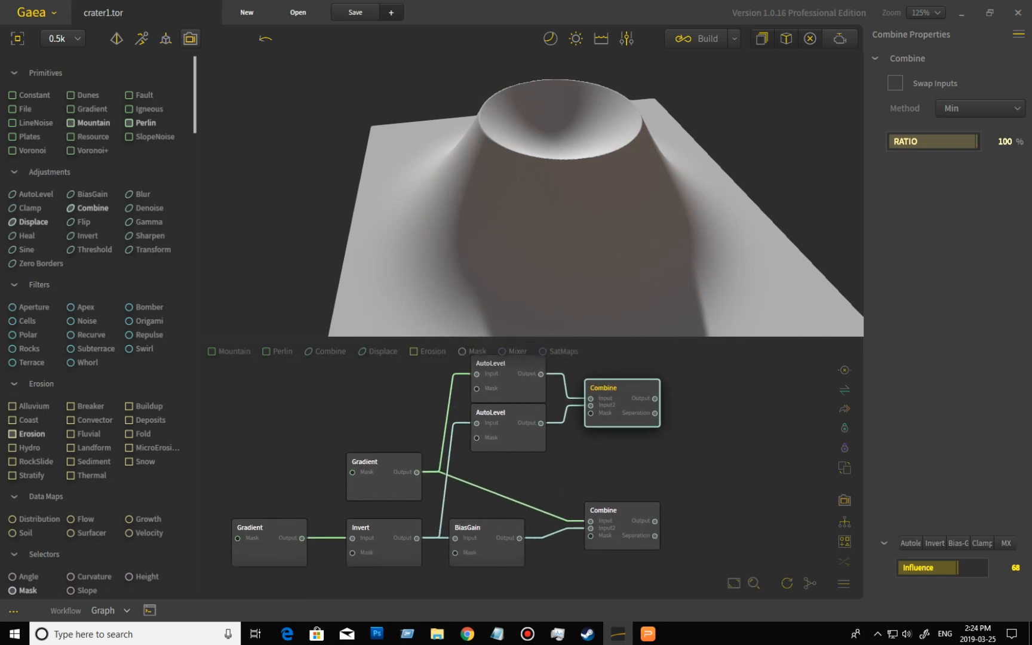